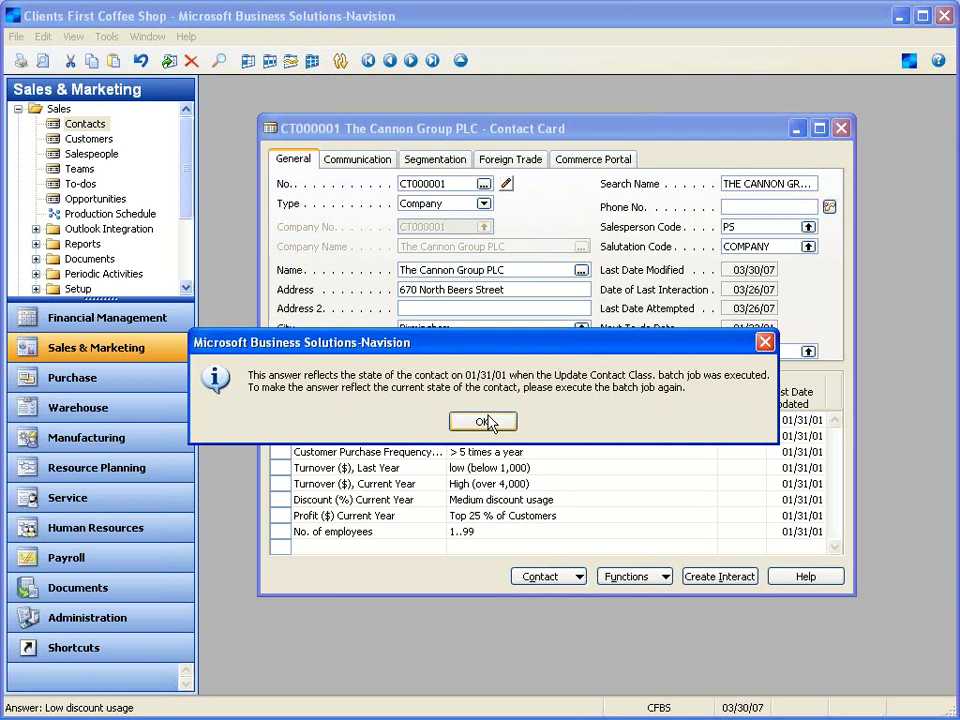
Dismiss the classification notice and review the purchase frequency and number of employees answers on The Cannon Group PLC's contact card.
click(480, 426)
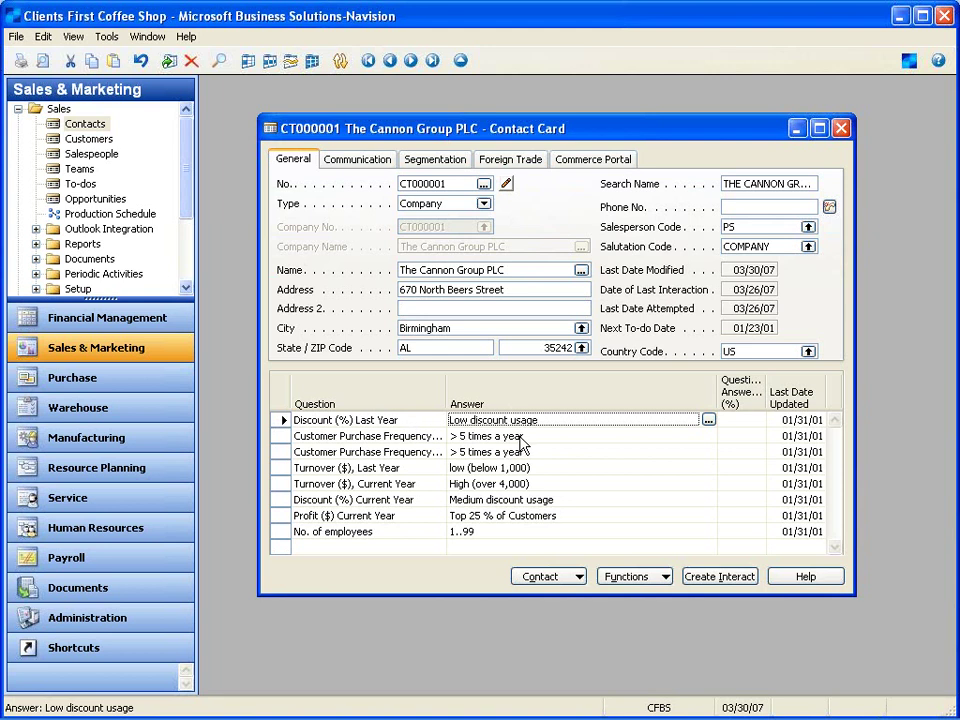
click(519, 438)
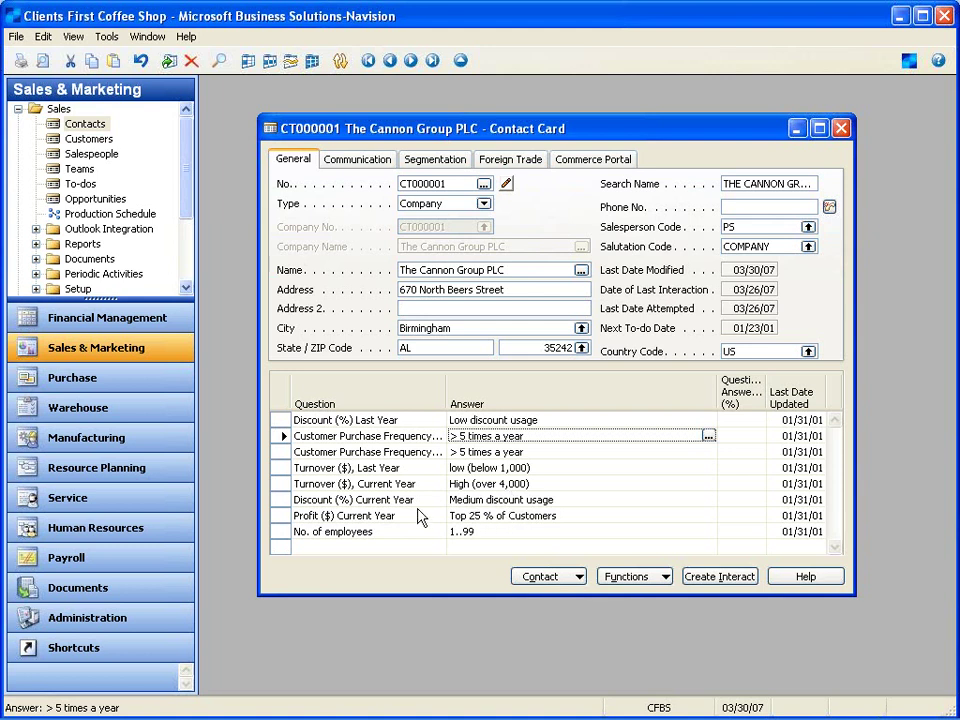
click(526, 530)
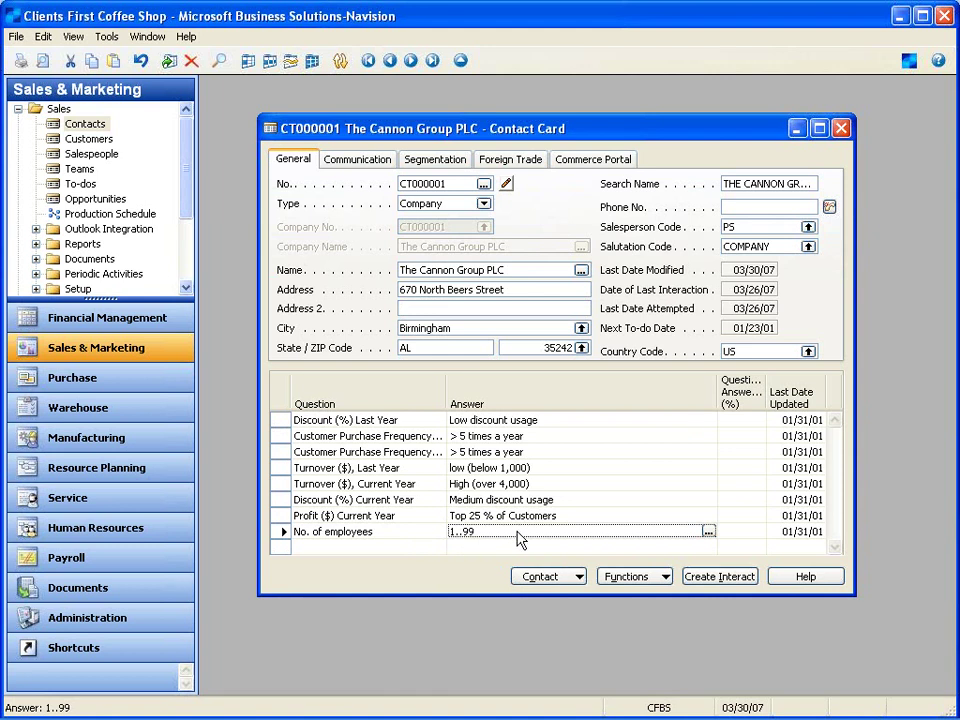
Open the marketing profile Questionnaire Setup and enlarge its window to show more question lines.
click(17, 109)
double_click(62, 138)
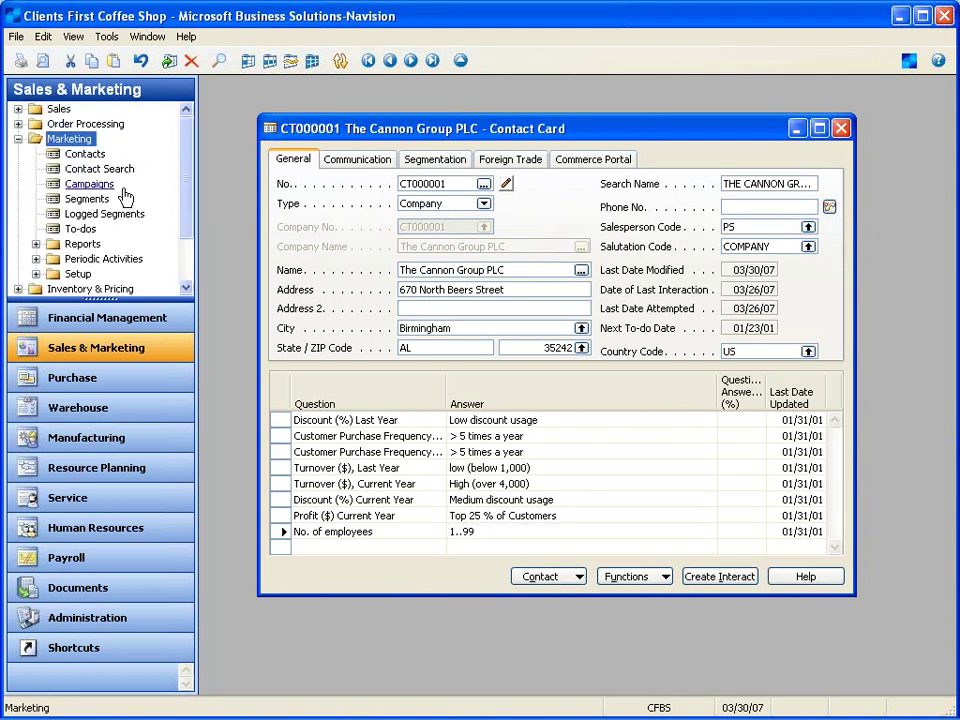
scroll(186, 240, down, 3)
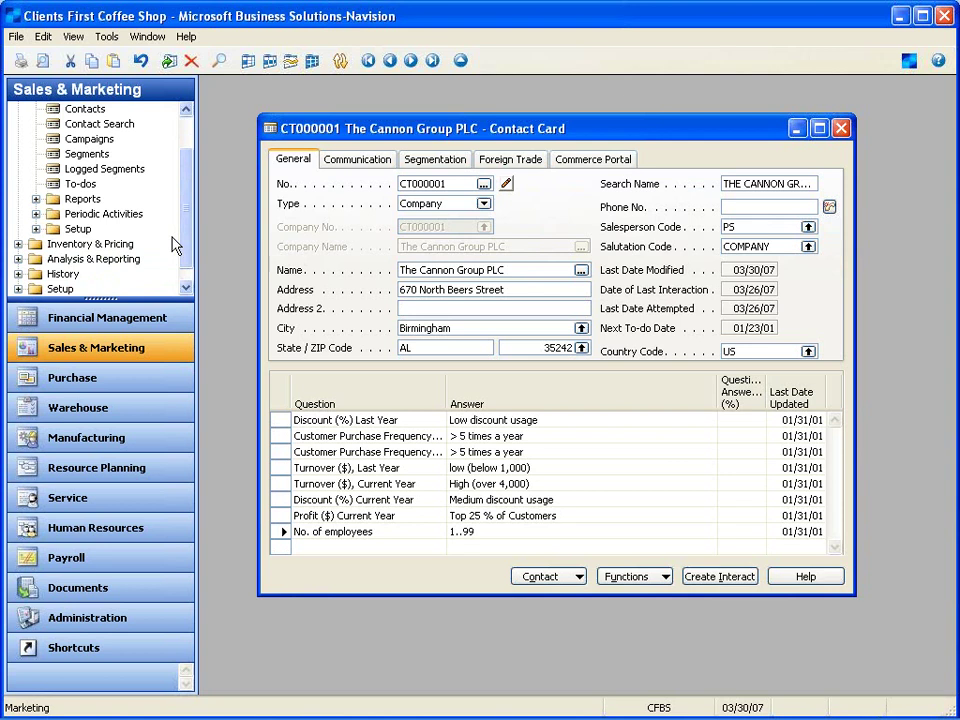
double_click(78, 229)
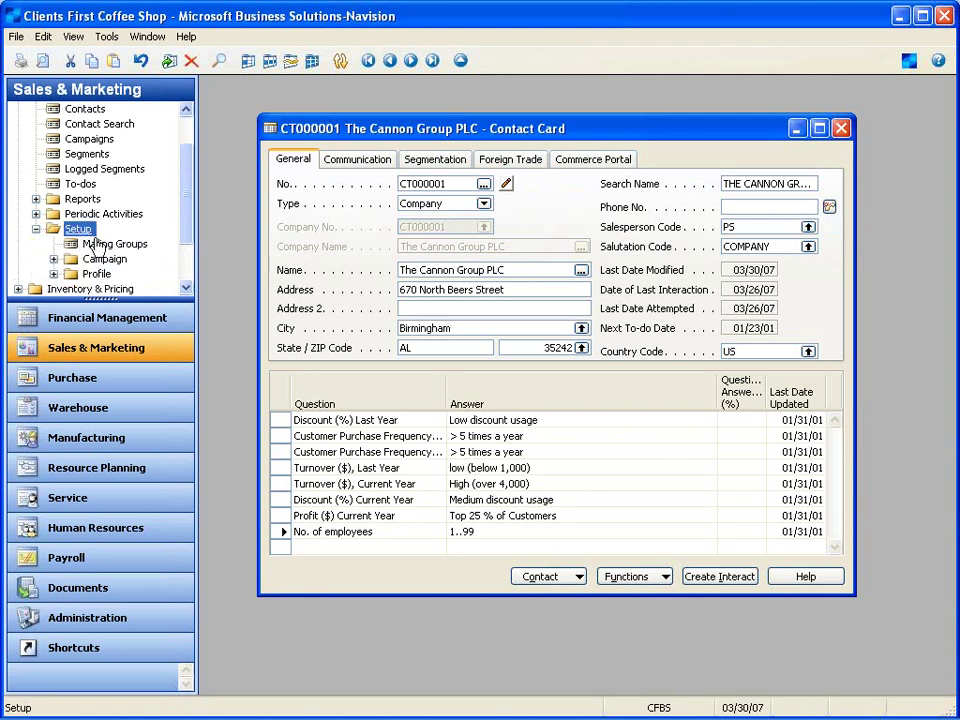
double_click(104, 275)
double_click(114, 260)
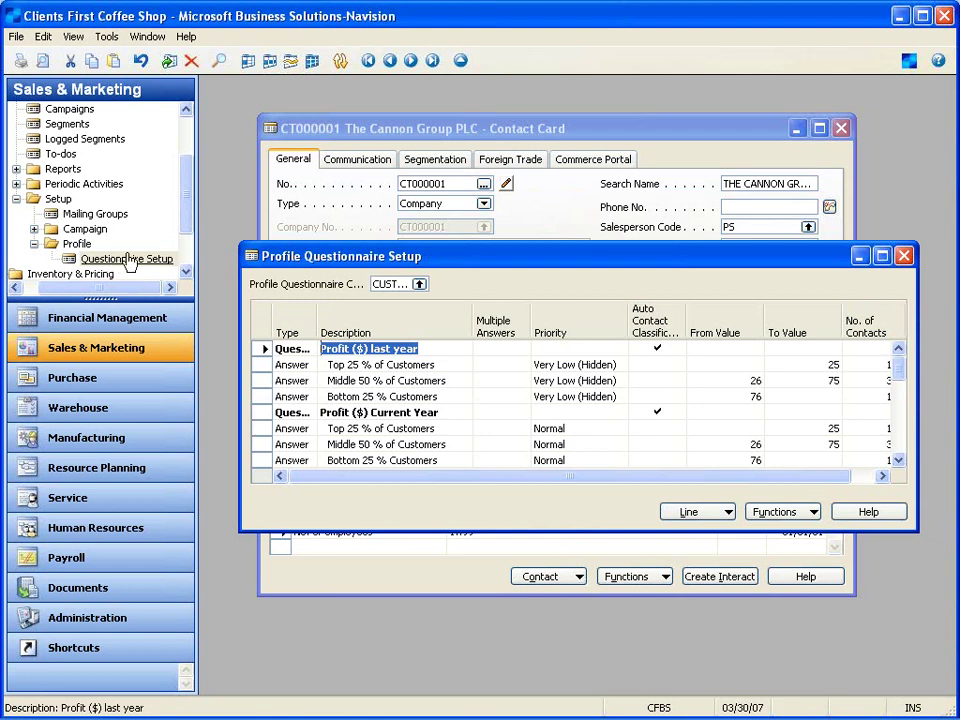
drag(265, 244, 262, 133)
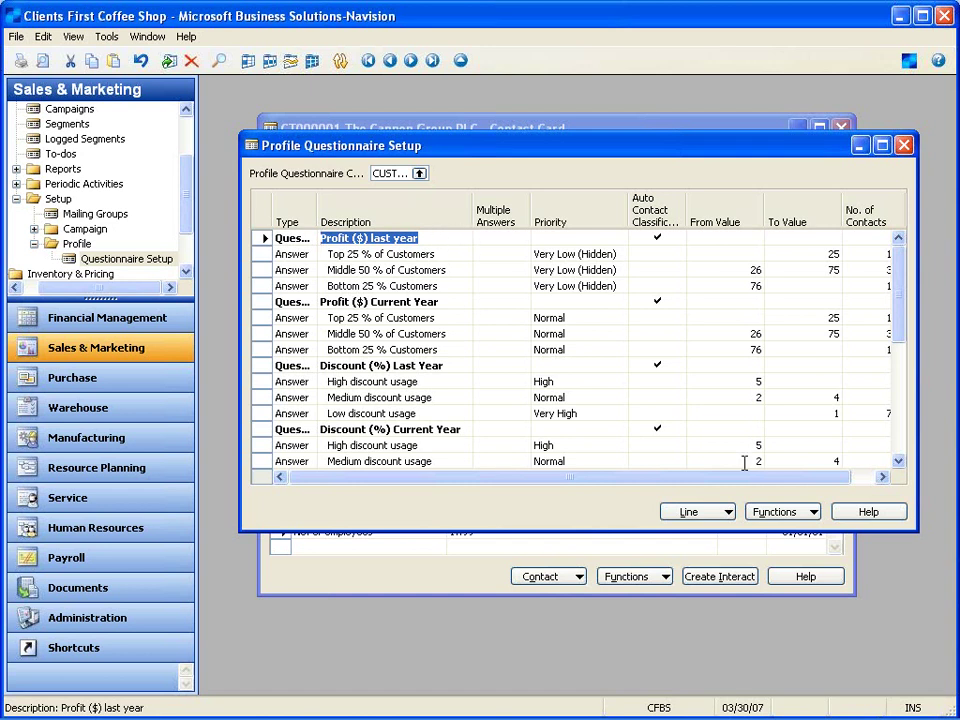
Open the question details for "Profit ($) last year" and review the customer classification field options, keeping Profit ($).
click(714, 516)
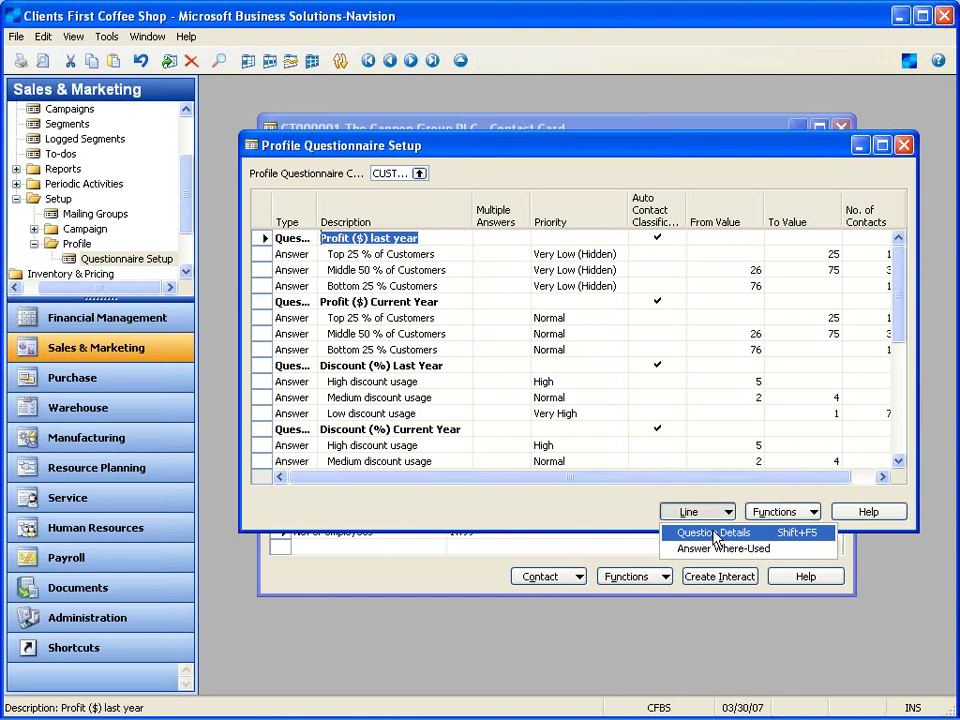
click(714, 533)
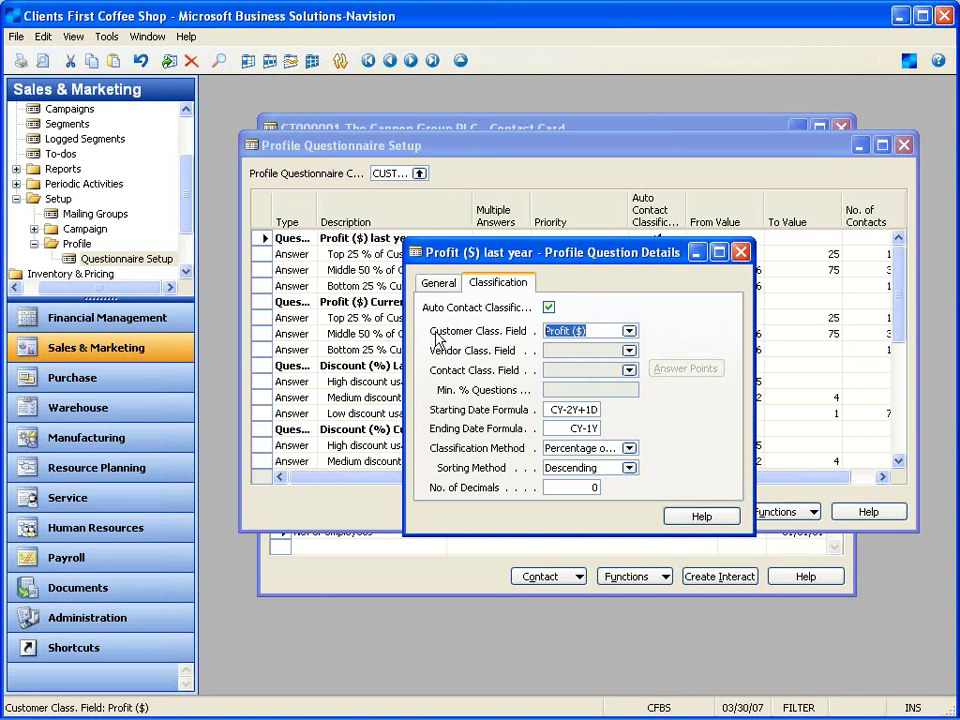
click(629, 333)
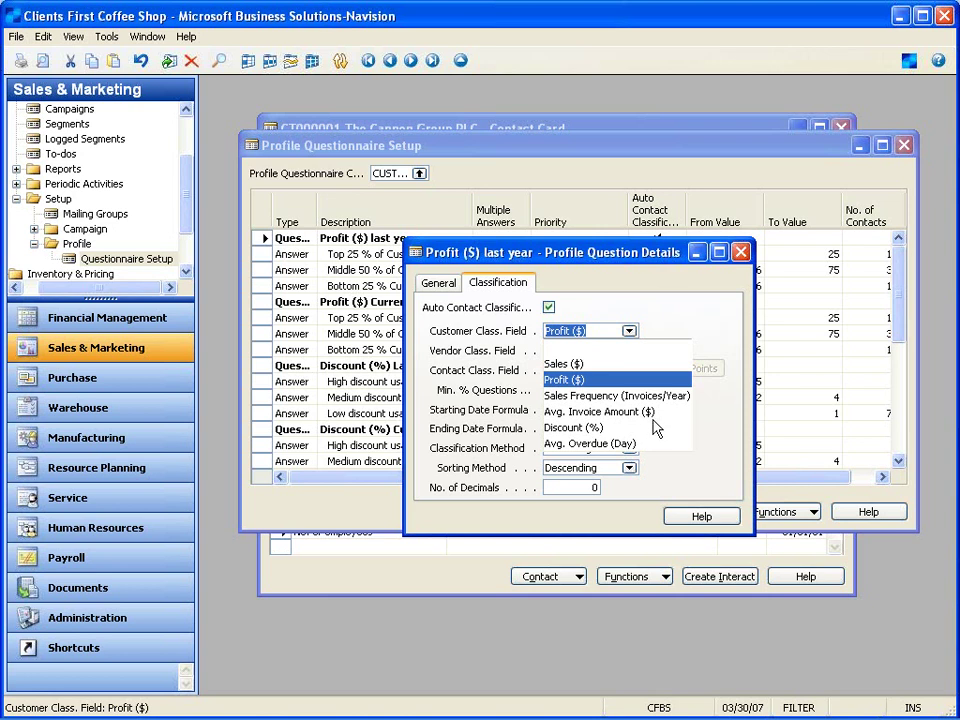
click(604, 432)
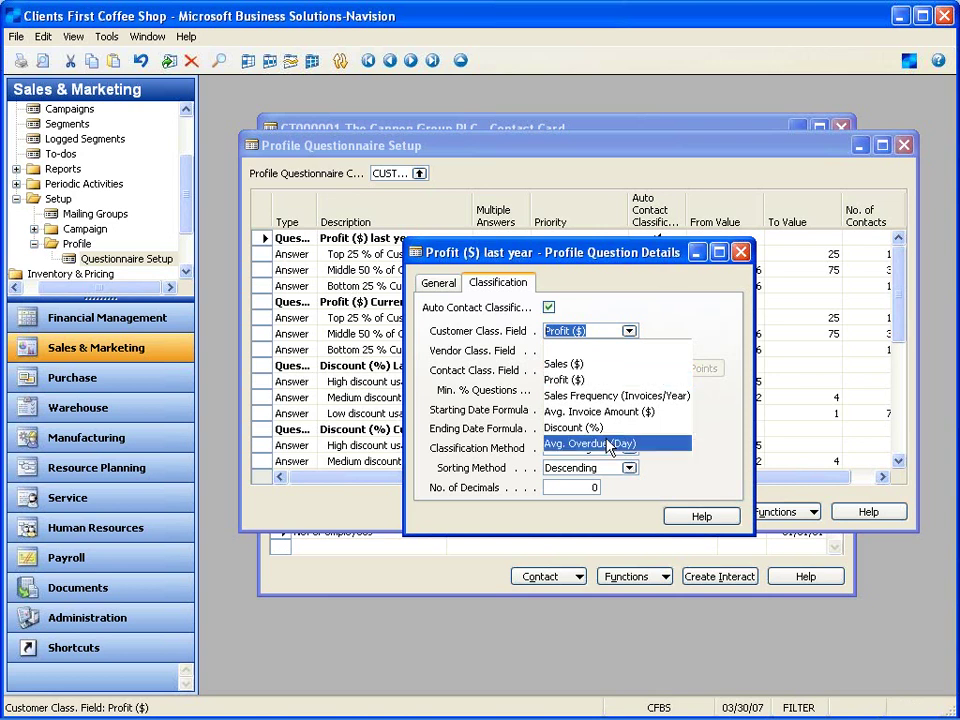
key(Up)
key(Up)
key(Up)
key(Up)
key(Up)
key(Up)
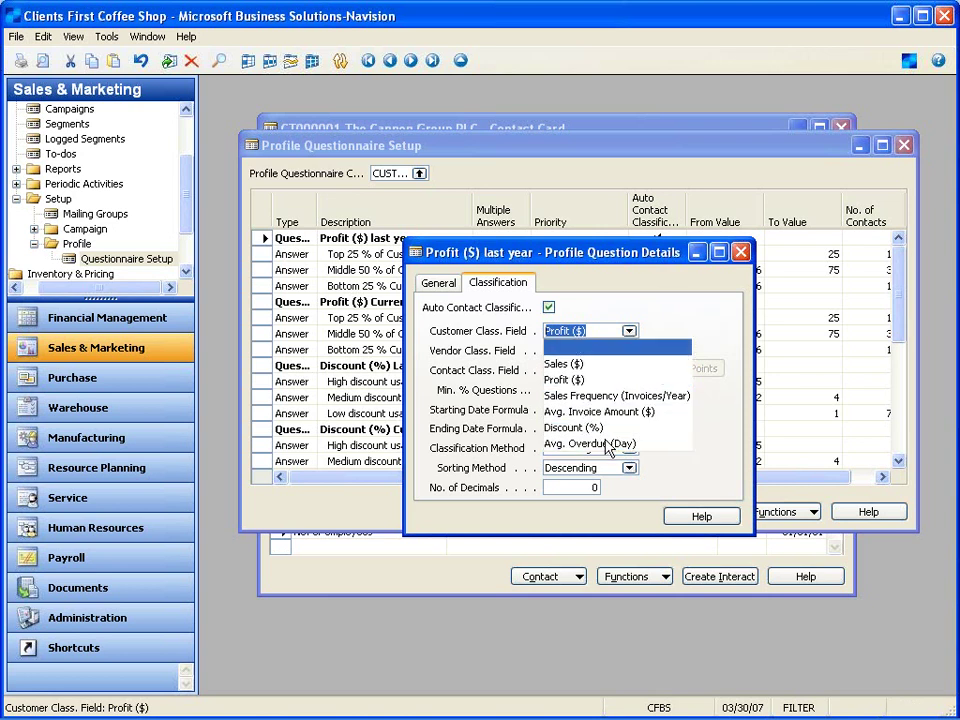
click(563, 380)
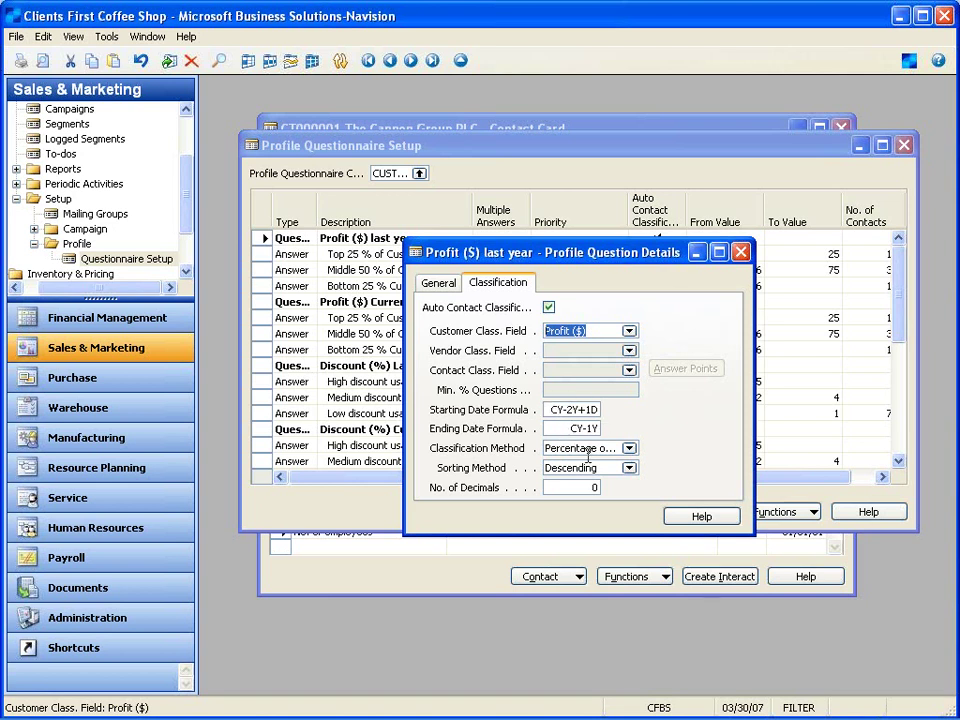
Review the classification method options for the question, keeping Percentage of Contacts, and close the question details.
click(629, 449)
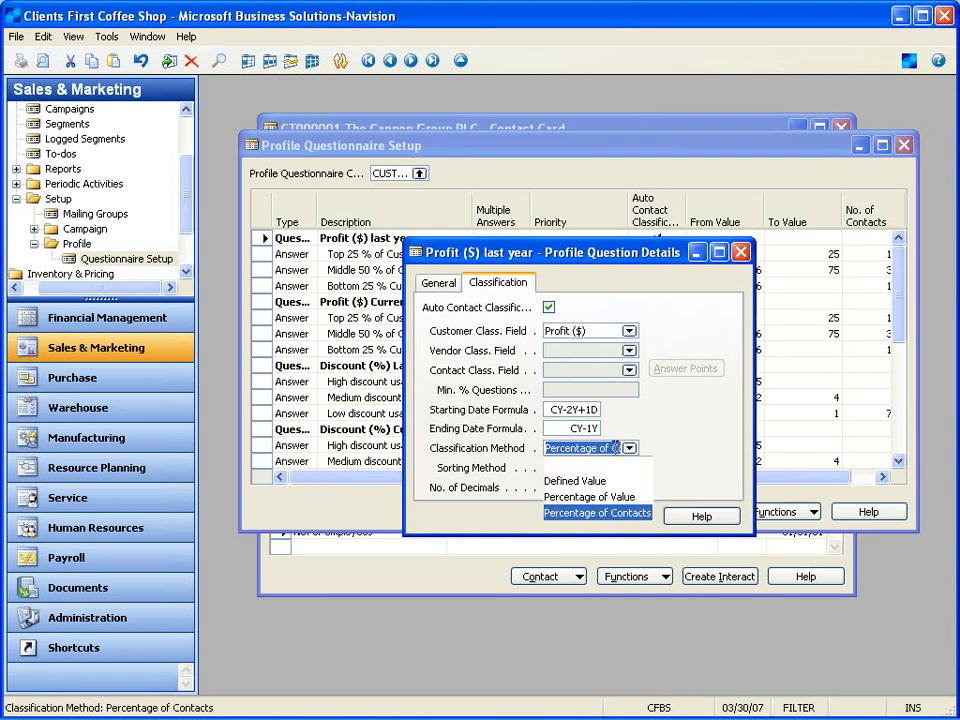
click(615, 448)
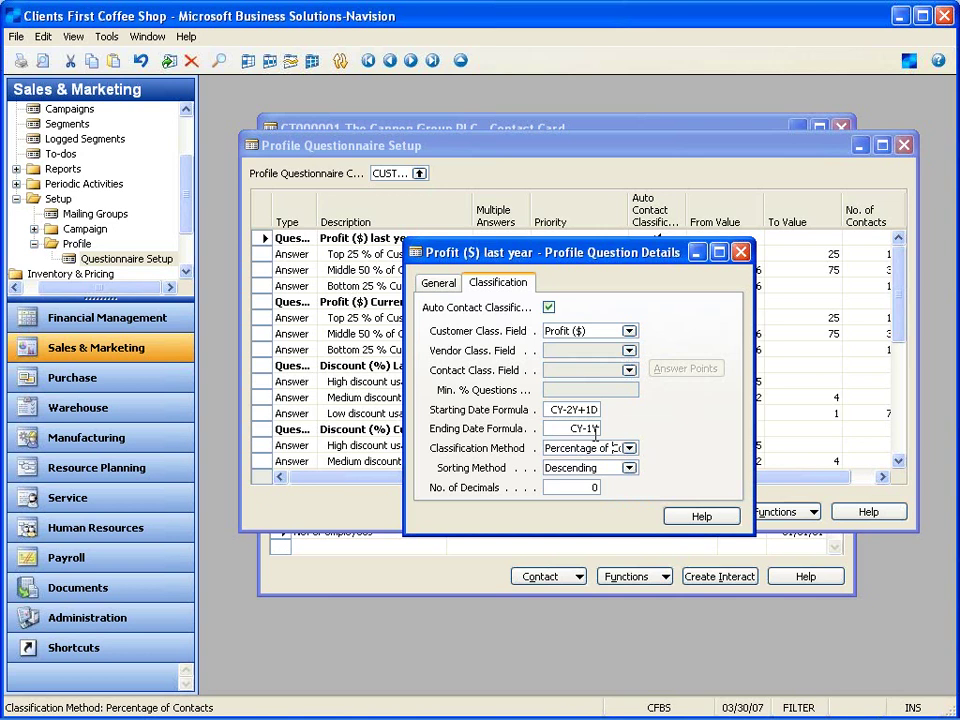
click(741, 253)
Look through the profit questions, switch to the LEADQ questionnaire to view its questions, and close the questionnaire setup.
key(Down)
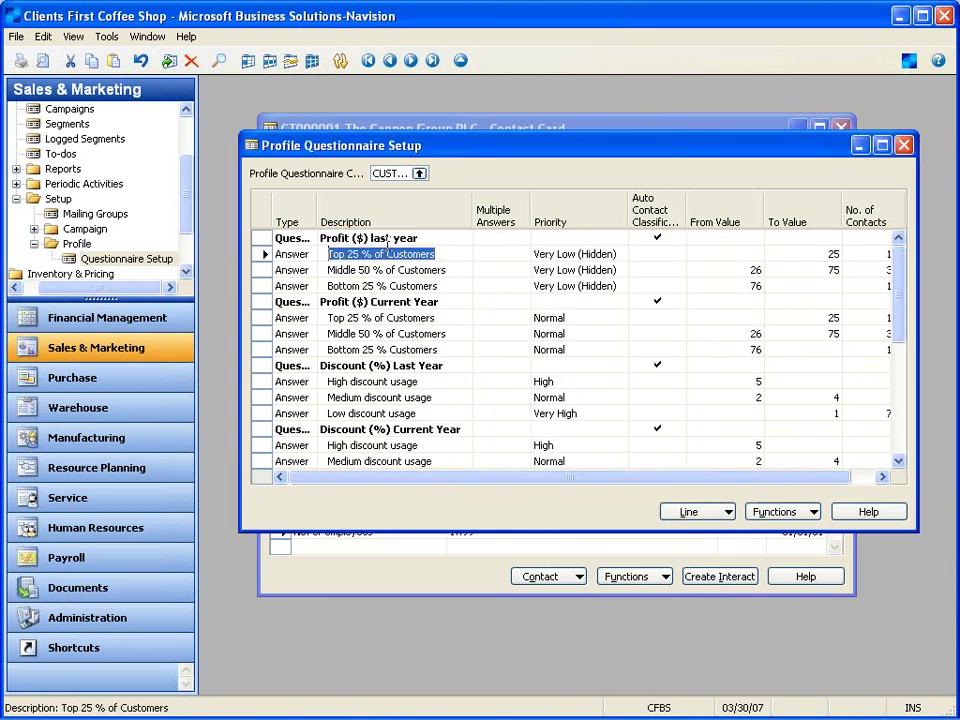
key(Down)
key(Down)
key(Down)
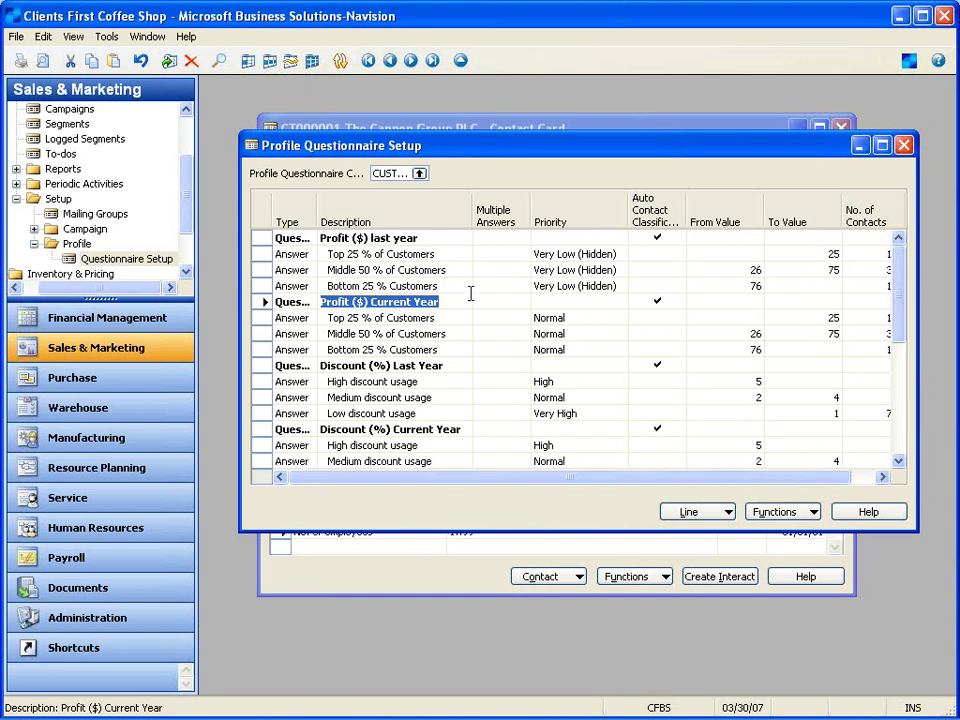
click(420, 173)
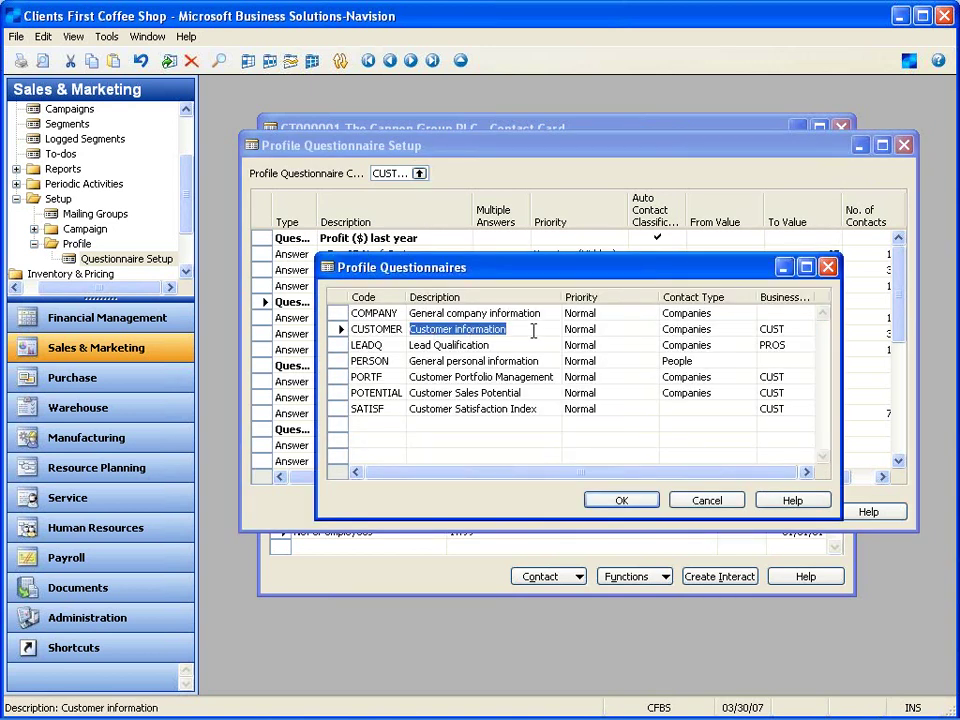
double_click(439, 345)
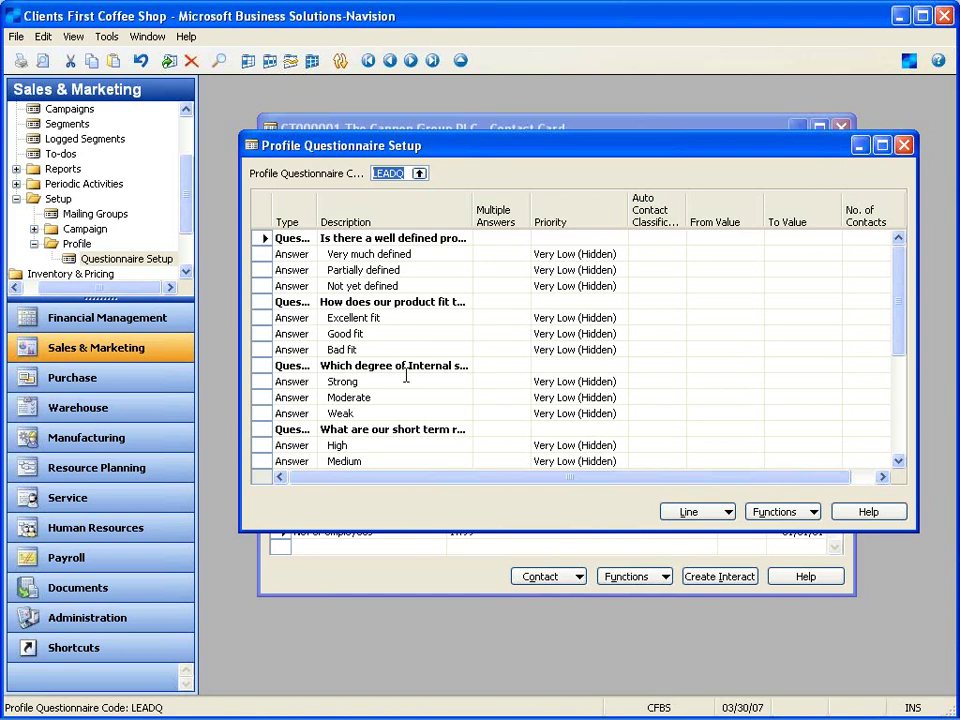
click(904, 146)
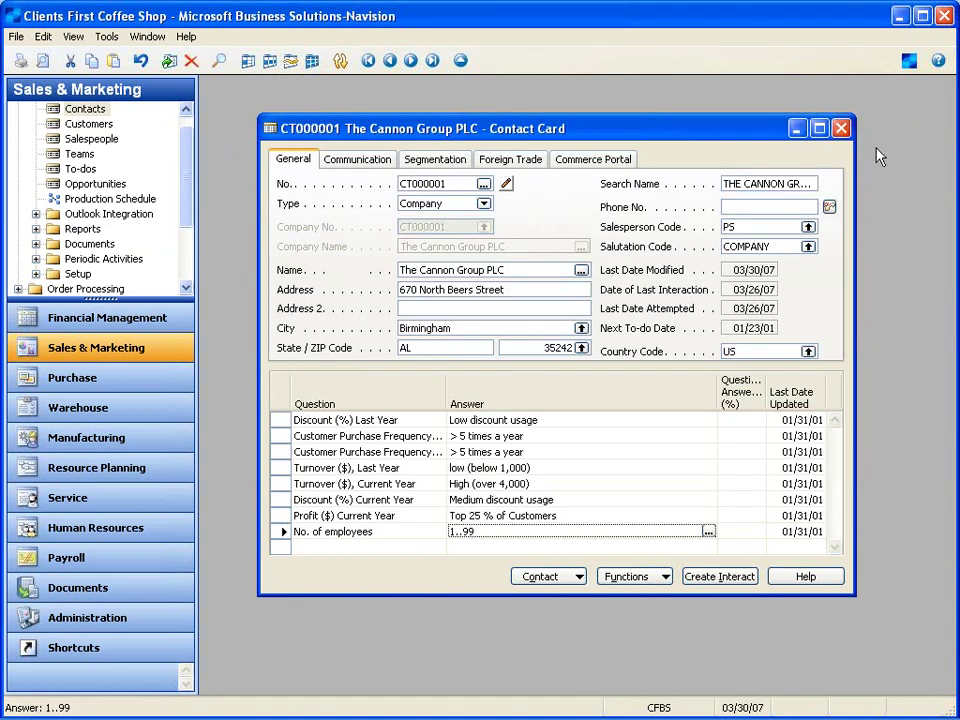
Open the contact card of the first person listed under The Cannon Group PLC in the contact list.
click(460, 61)
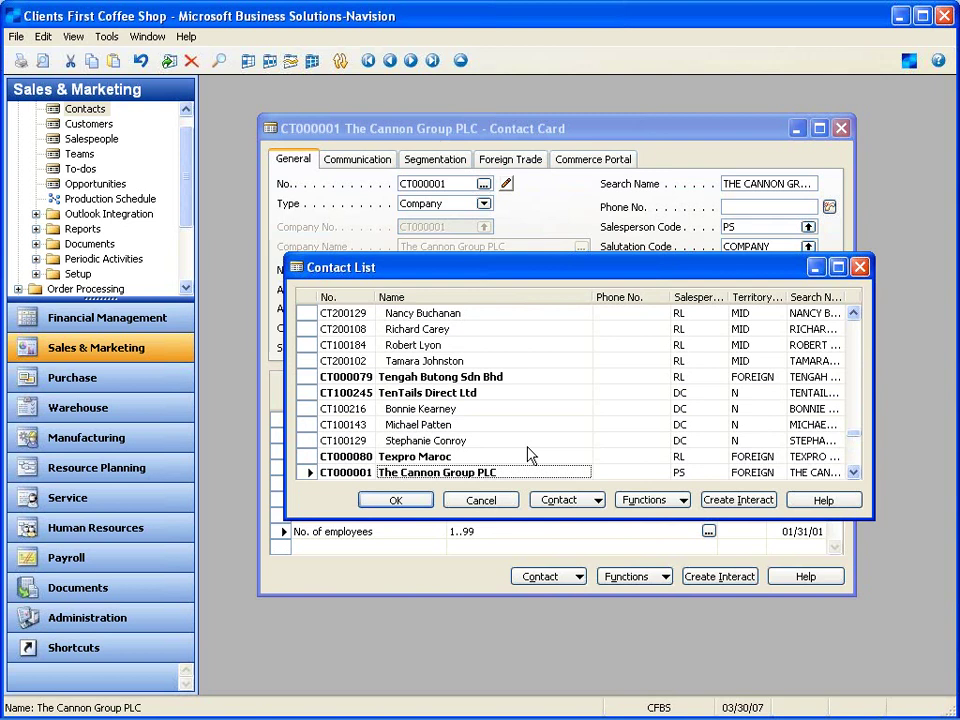
scroll(529, 458, down, 2)
double_click(529, 458)
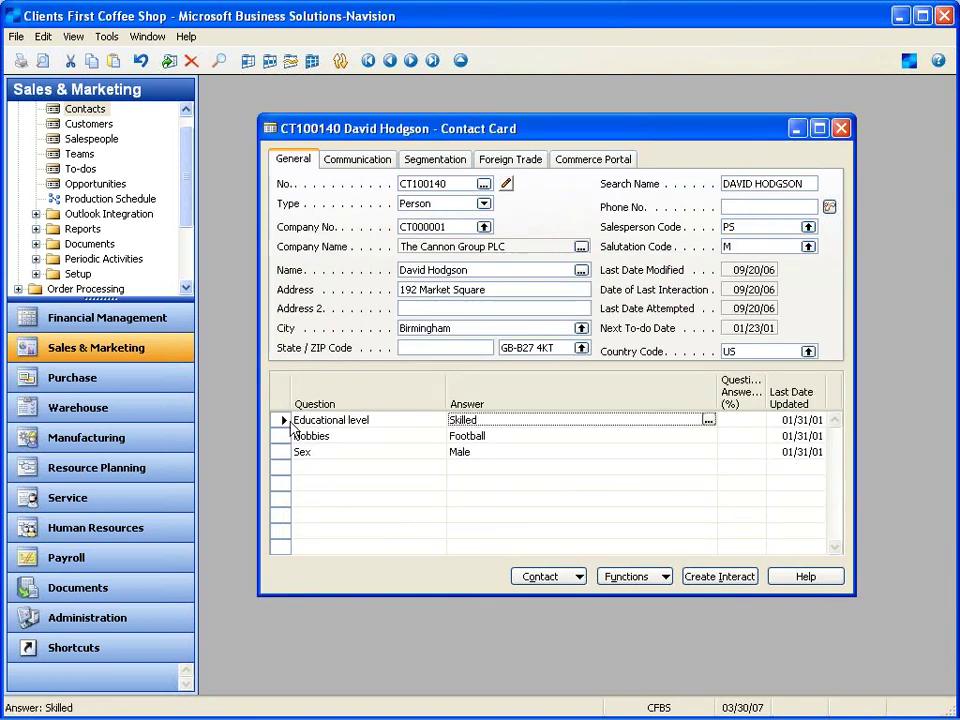
Review the person's profile answers for educational level, hobbies and sex.
click(306, 426)
click(480, 437)
click(473, 421)
click(462, 440)
click(487, 451)
click(484, 435)
click(462, 420)
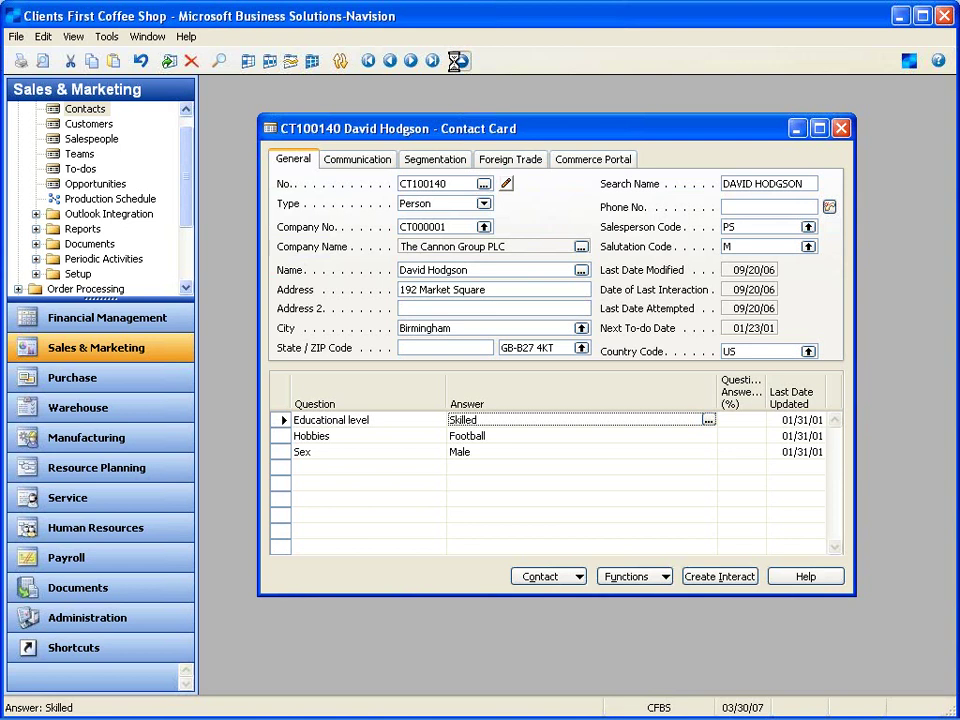
Return to The Cannon Group PLC's contact card and select its "Turnover ($), Current Year" profile answer.
click(340, 60)
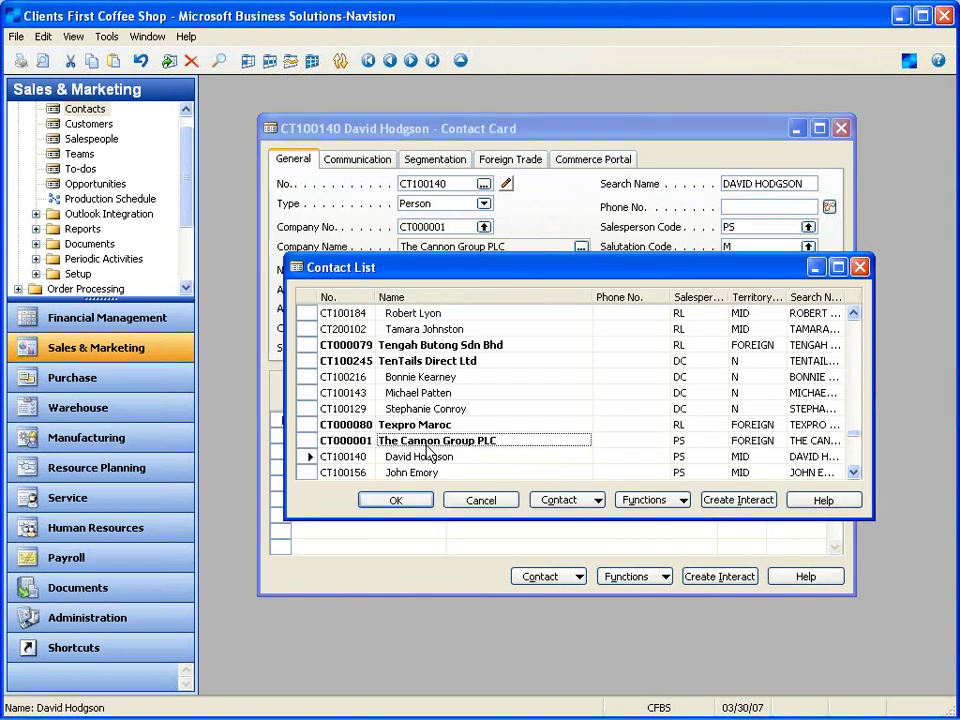
double_click(436, 442)
click(480, 467)
key(Down)
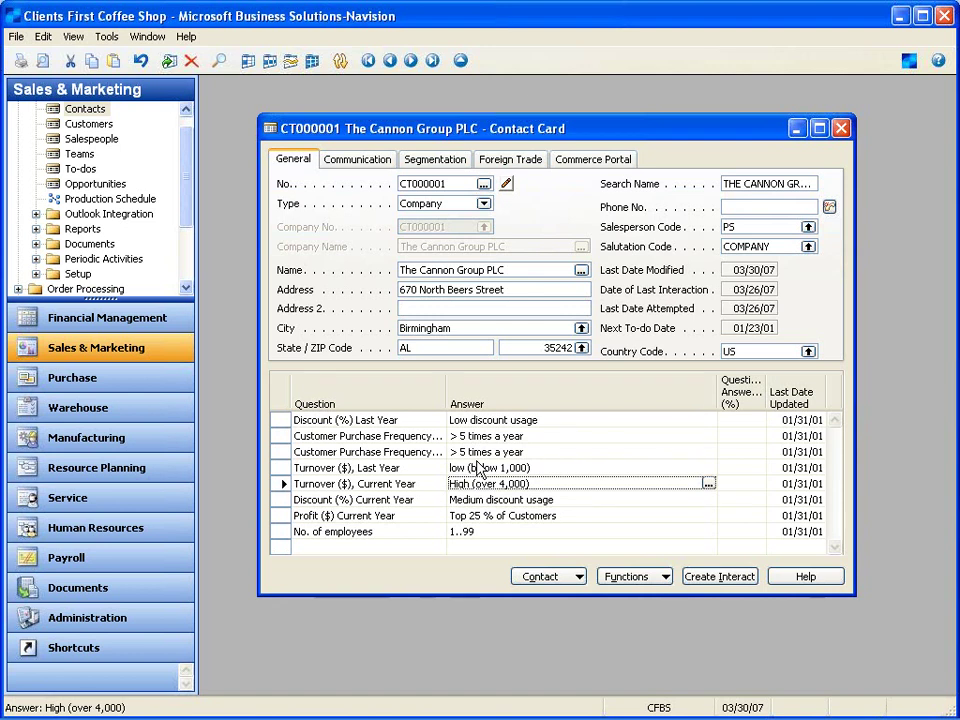
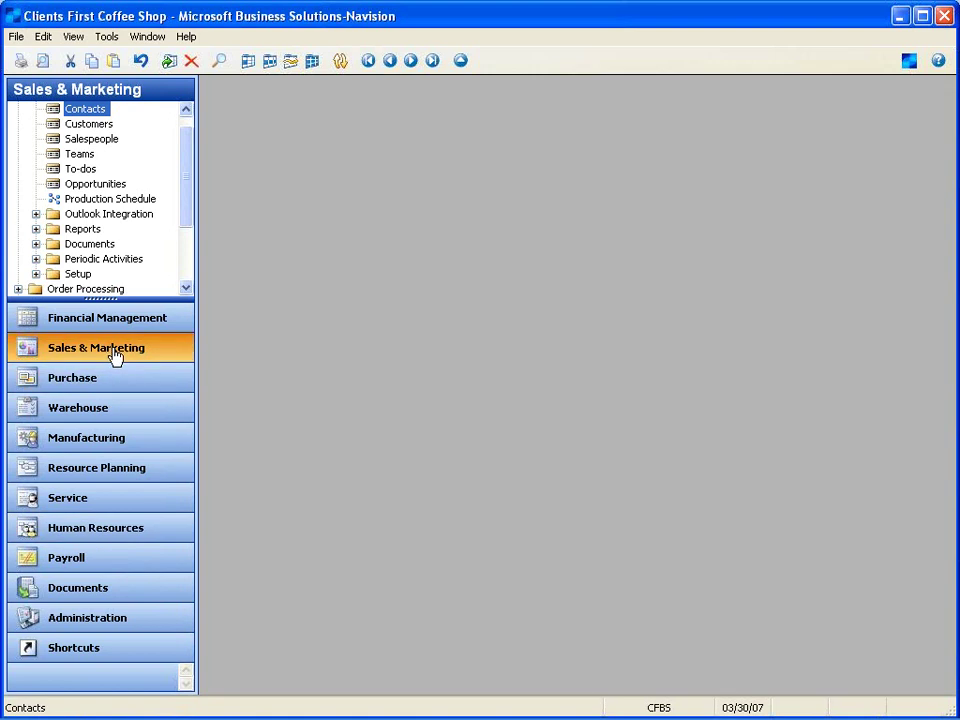
Open the Marketing Setup and display the duplicate search strings defined under its Duplicates settings.
scroll(191, 214, down, 1)
scroll(81, 286, down, 2)
click(58, 272)
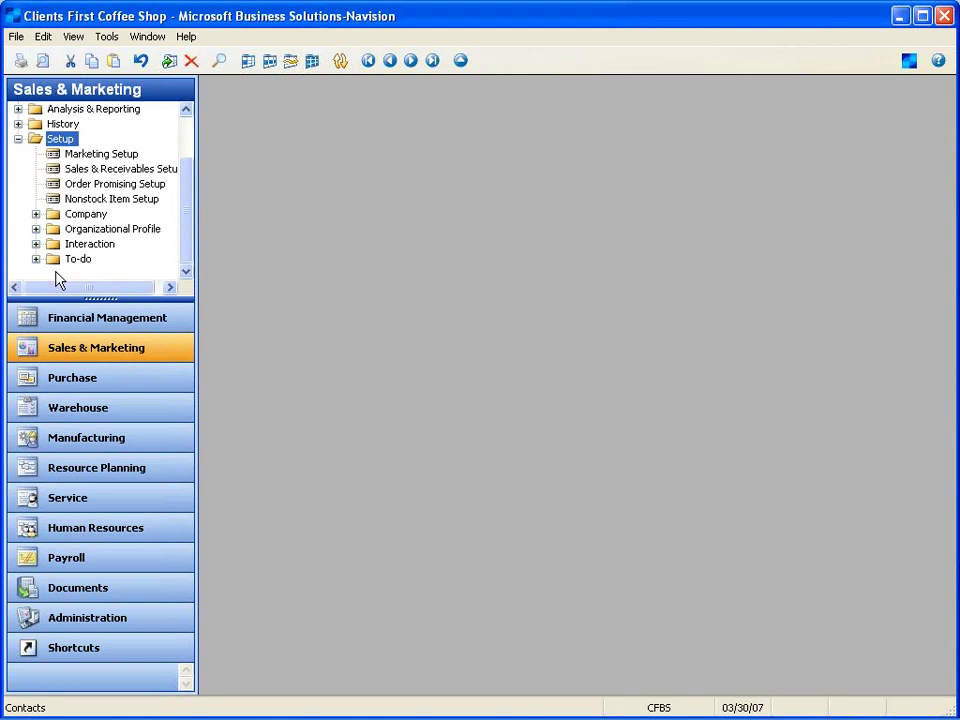
click(95, 154)
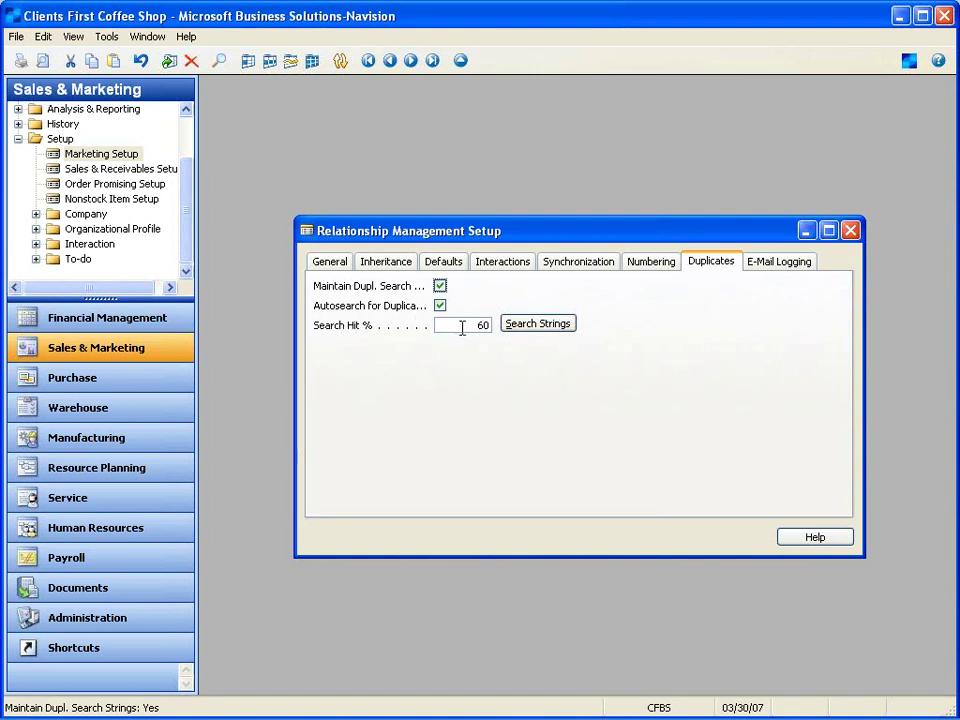
click(538, 324)
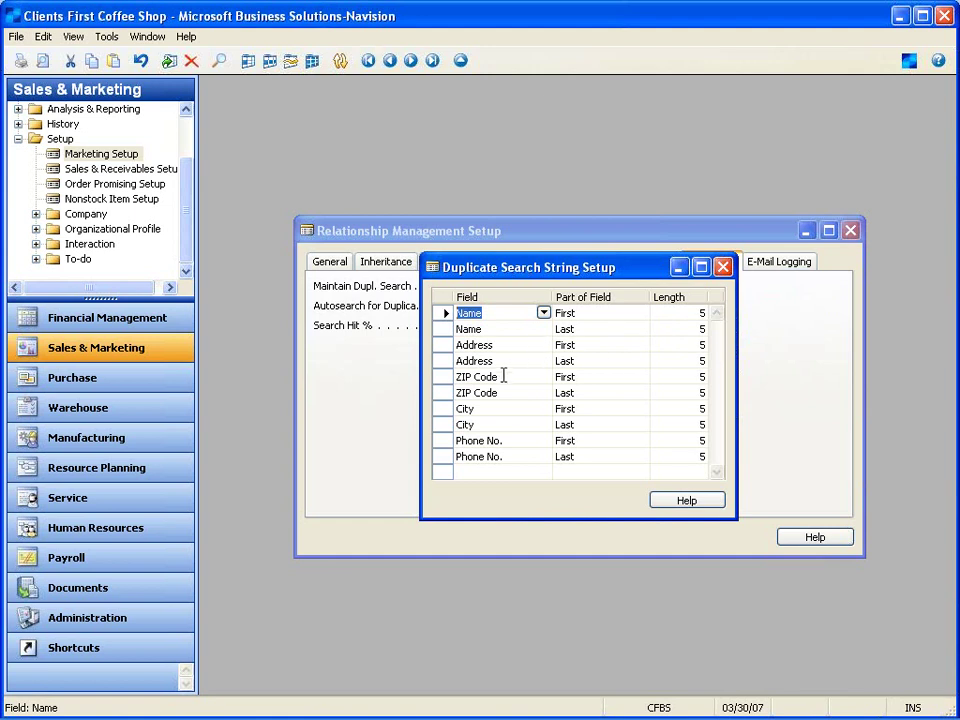
Examine the fields available for a new duplicate search string, discard the new line, and close the Relationship Management Setup.
click(489, 469)
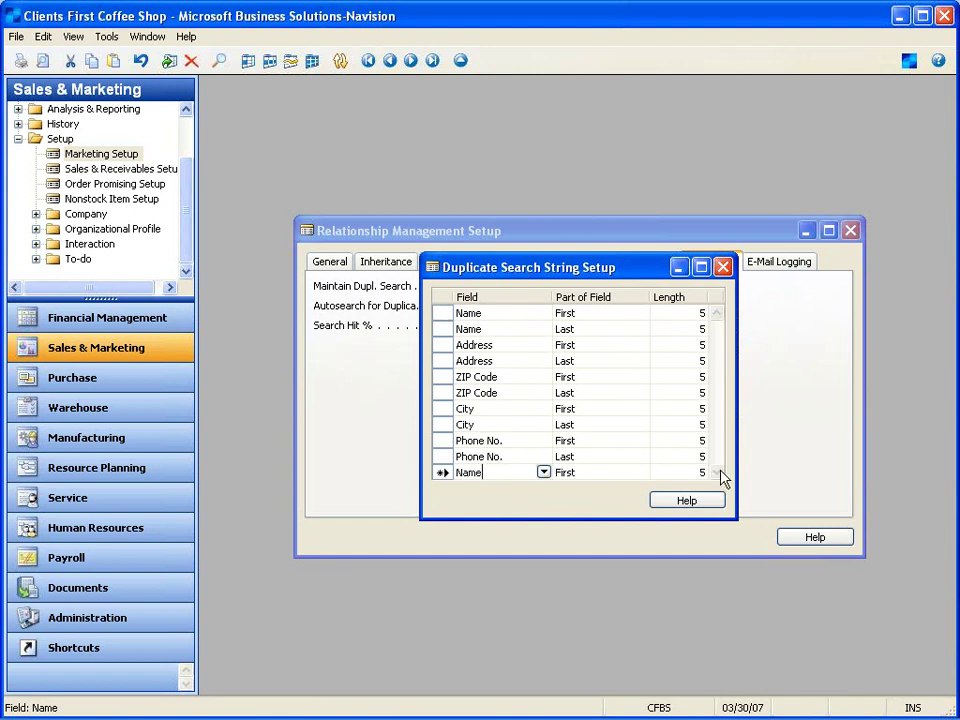
click(543, 472)
key(Down)
key(Down)
key(Down)
key(Down)
key(Down)
key(Down)
key(Down)
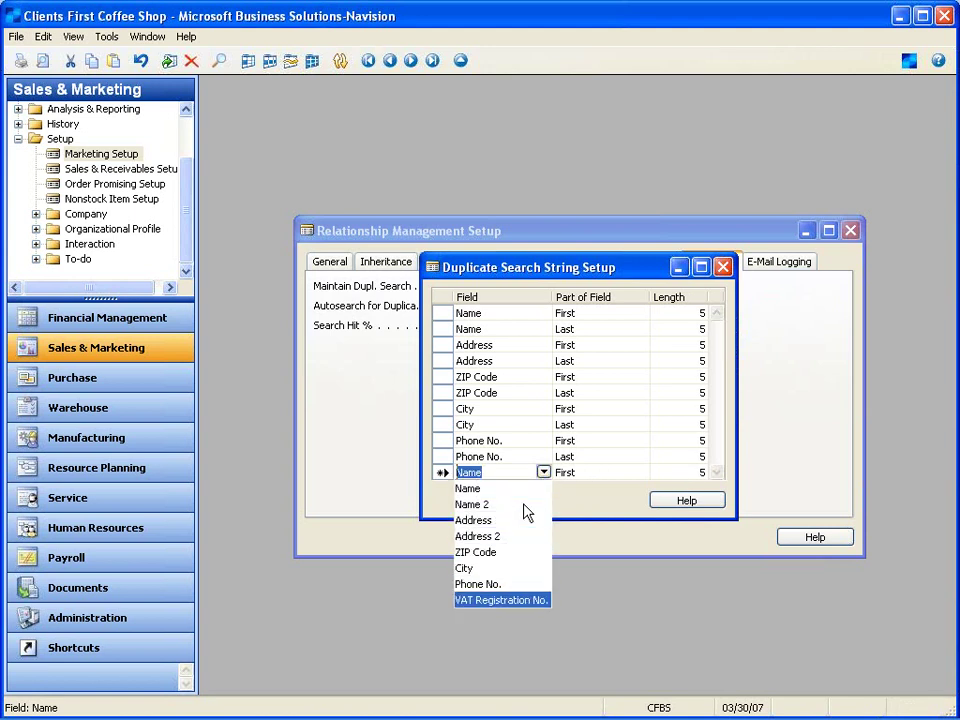
key(Escape)
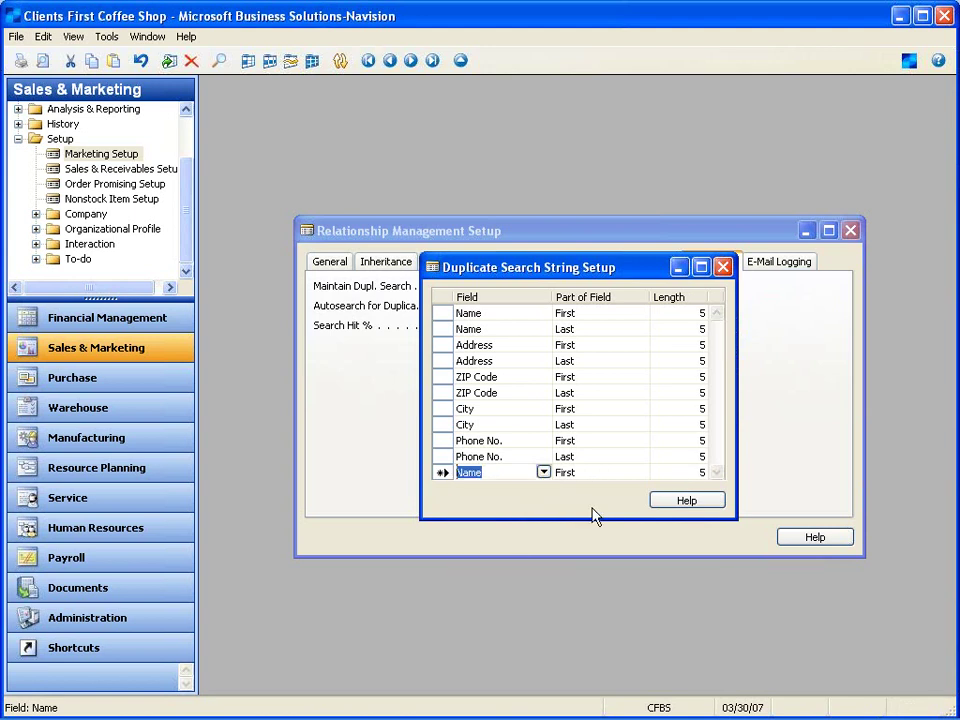
key(Escape)
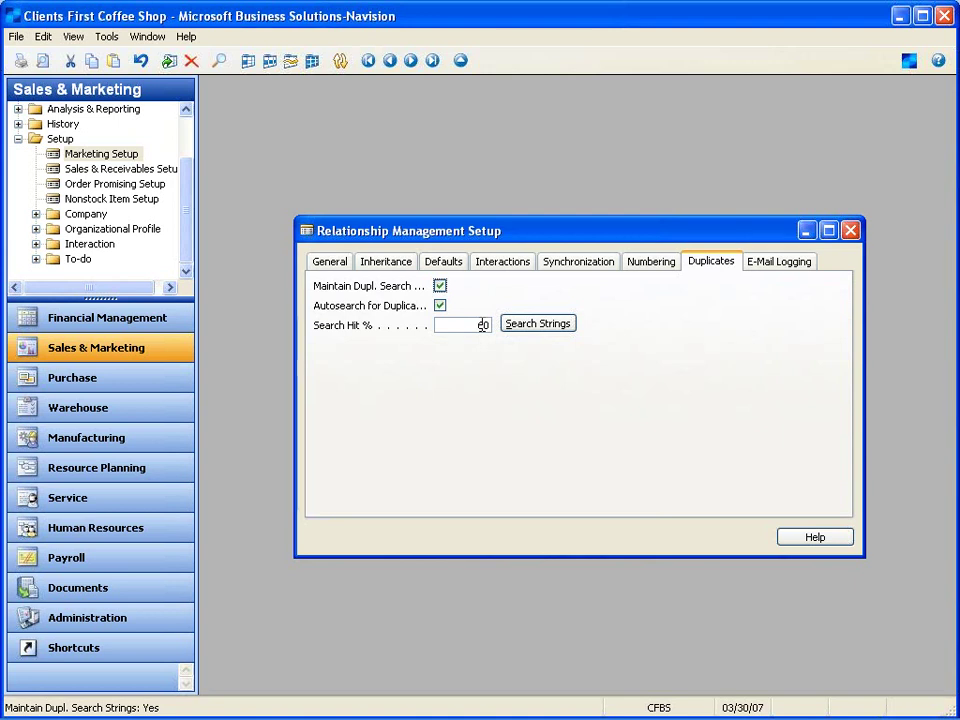
click(850, 230)
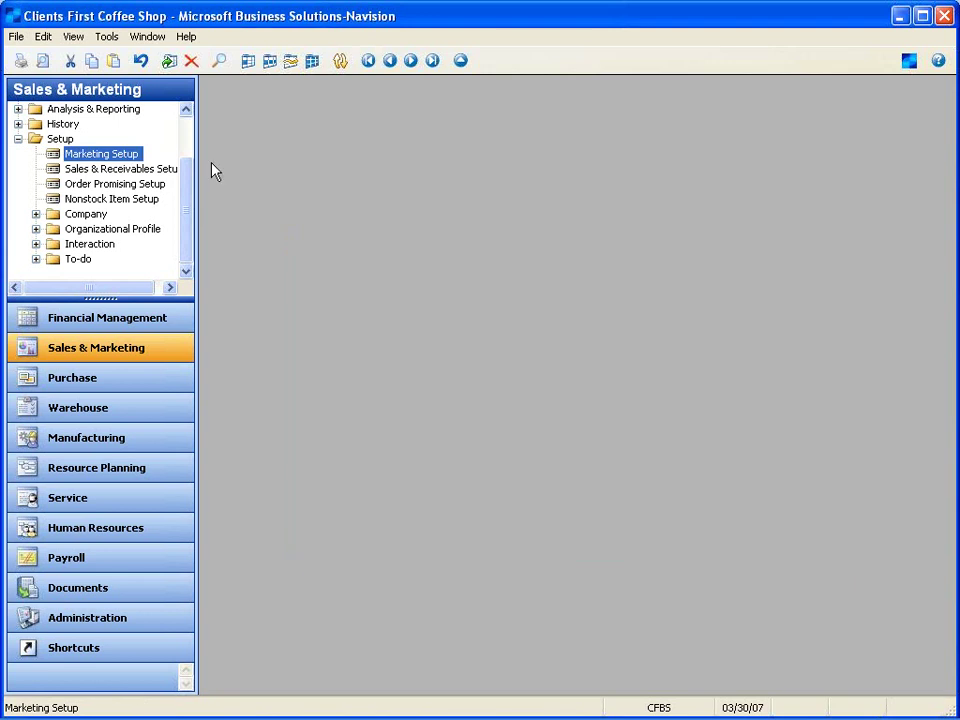
Open the Duplicate Contacts list from Marketing's periodic activities and enlarge its window to show more entries.
click(18, 139)
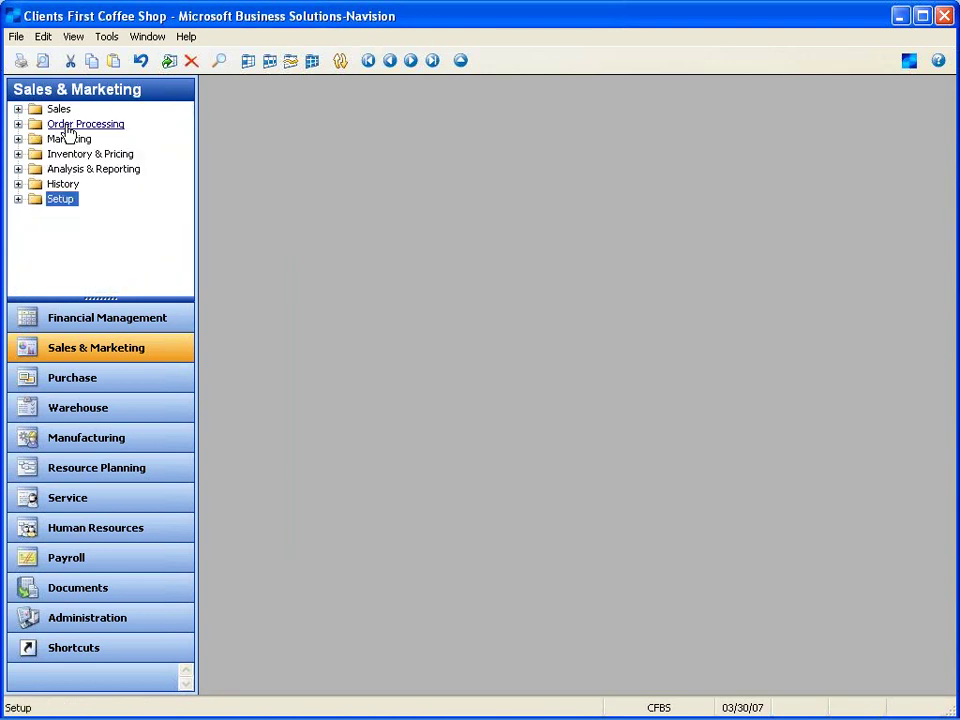
click(68, 139)
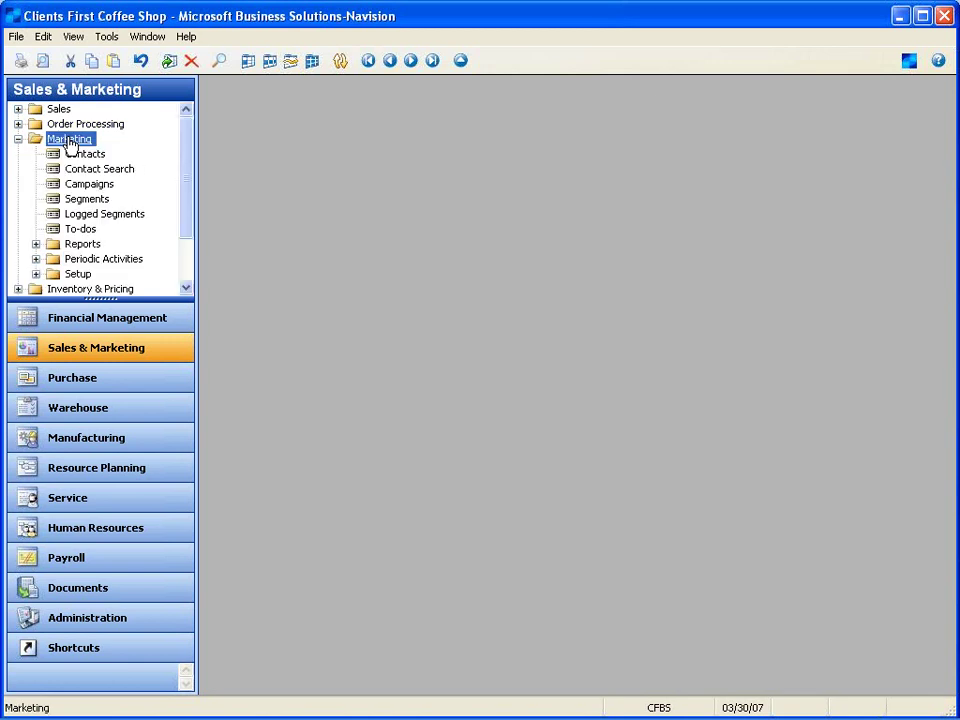
click(100, 259)
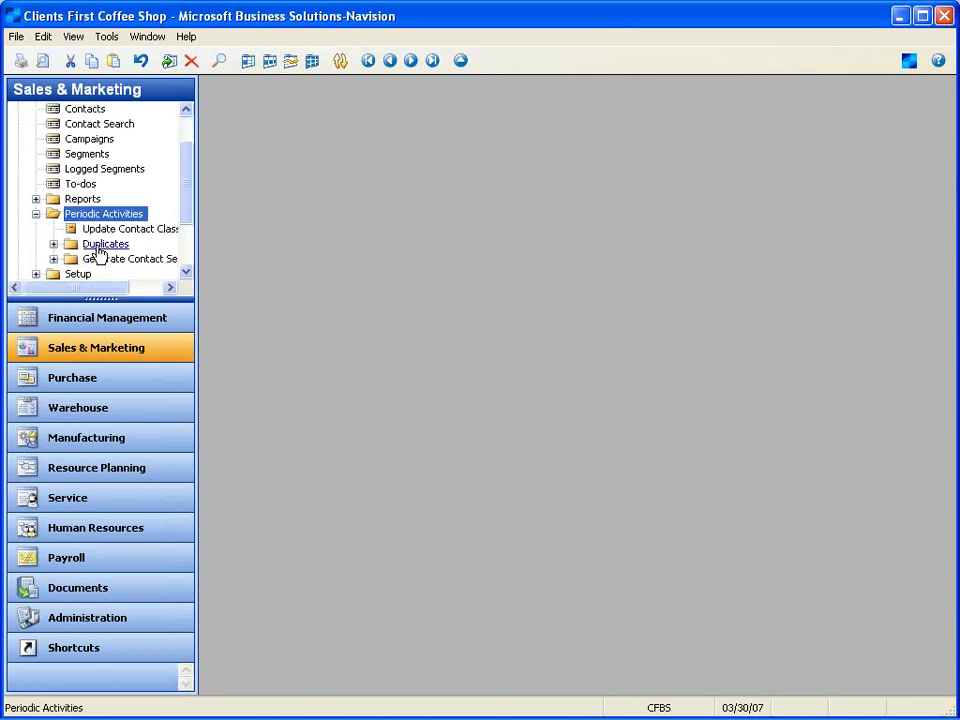
click(100, 246)
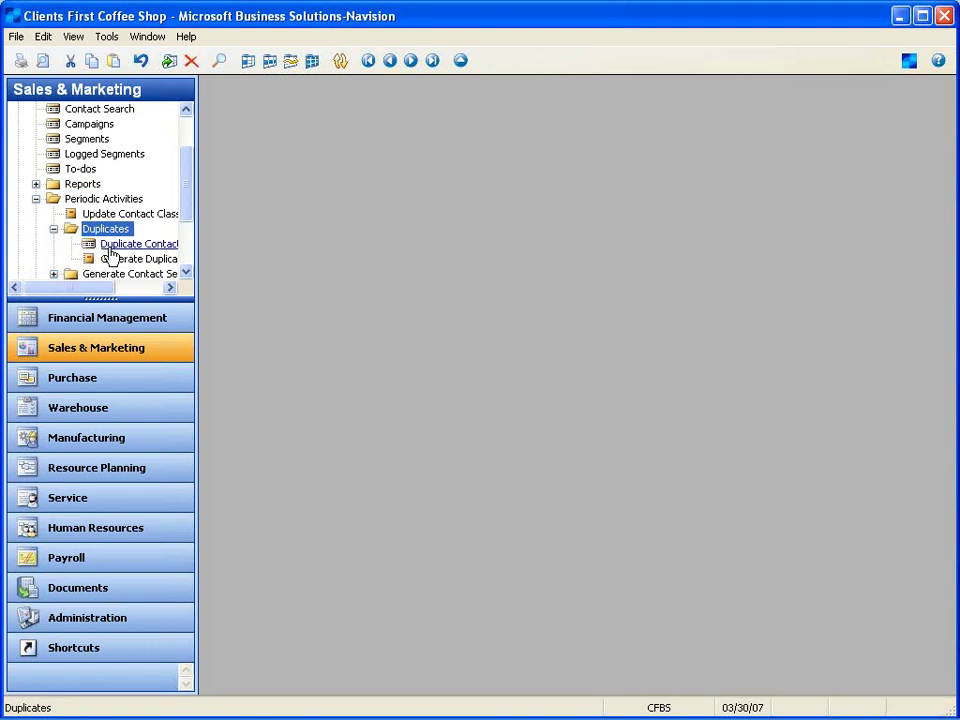
click(149, 246)
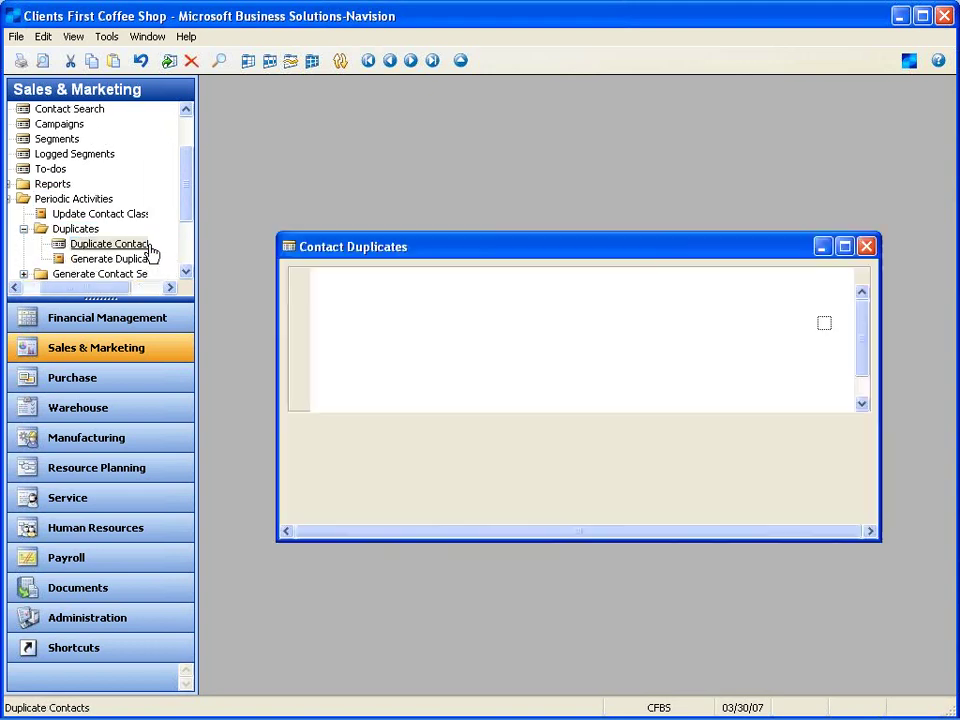
drag(333, 246, 281, 140)
drag(356, 435, 356, 581)
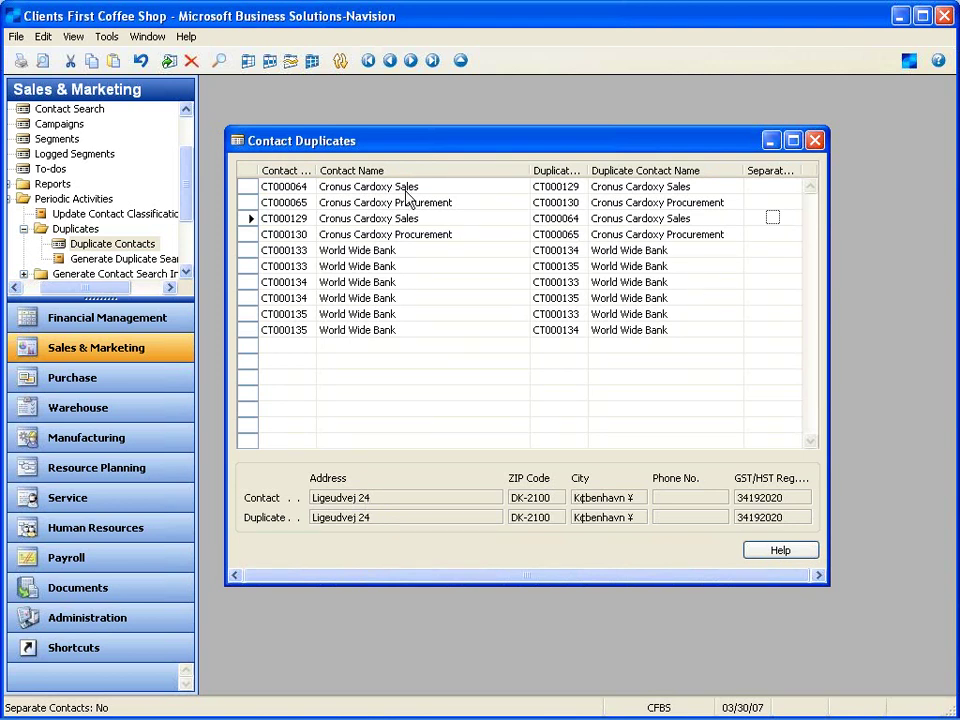
Mark the first Cronus Cardoxy Sales entry and its duplicate as separate contacts.
click(440, 191)
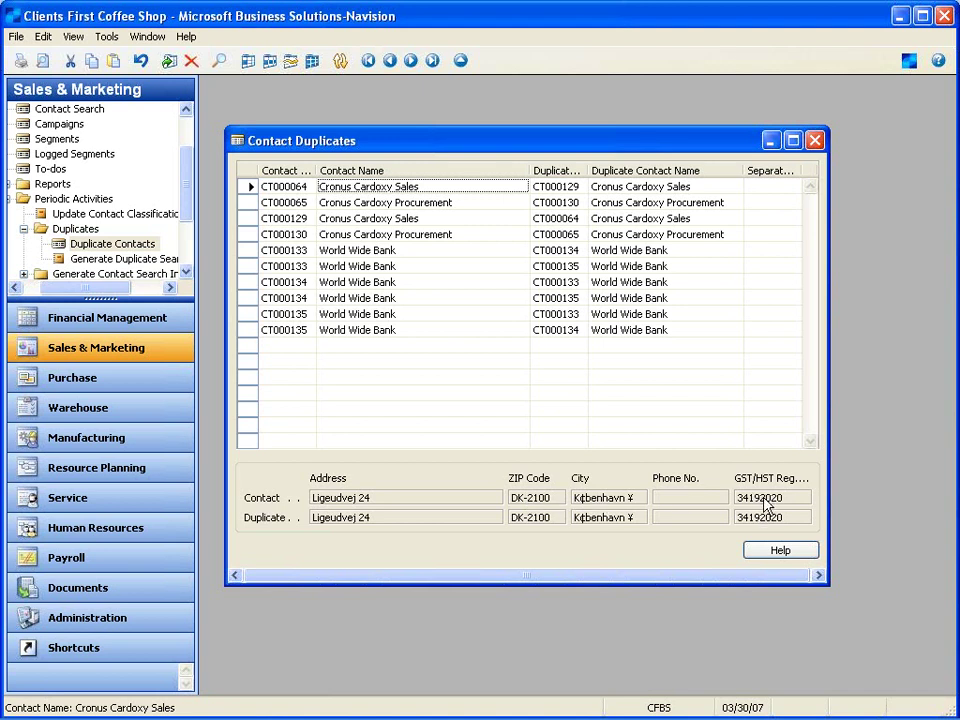
click(580, 192)
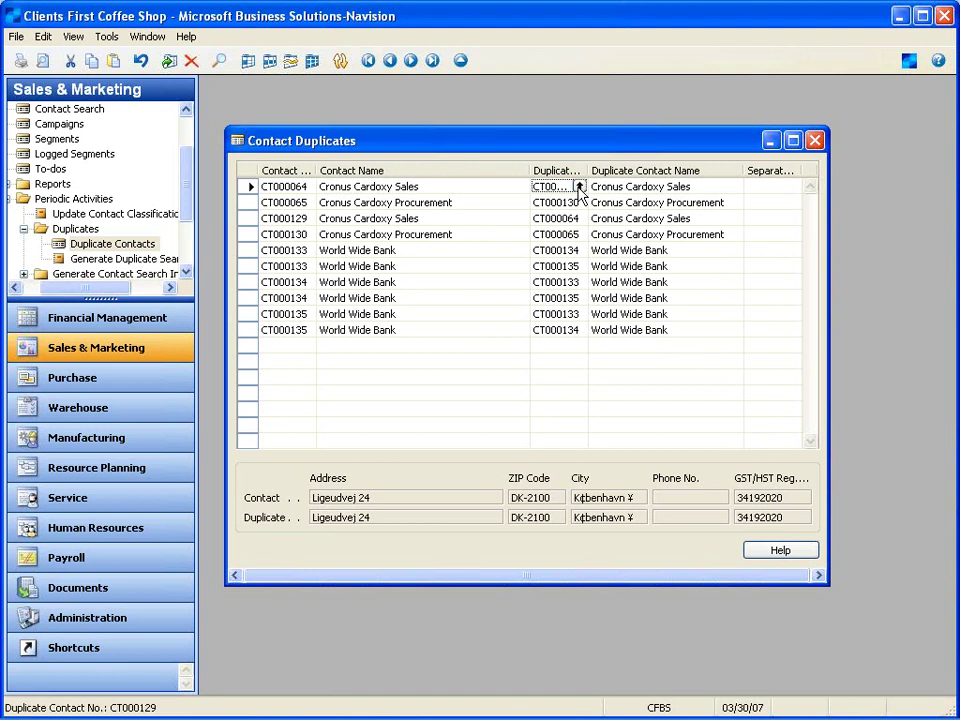
click(771, 188)
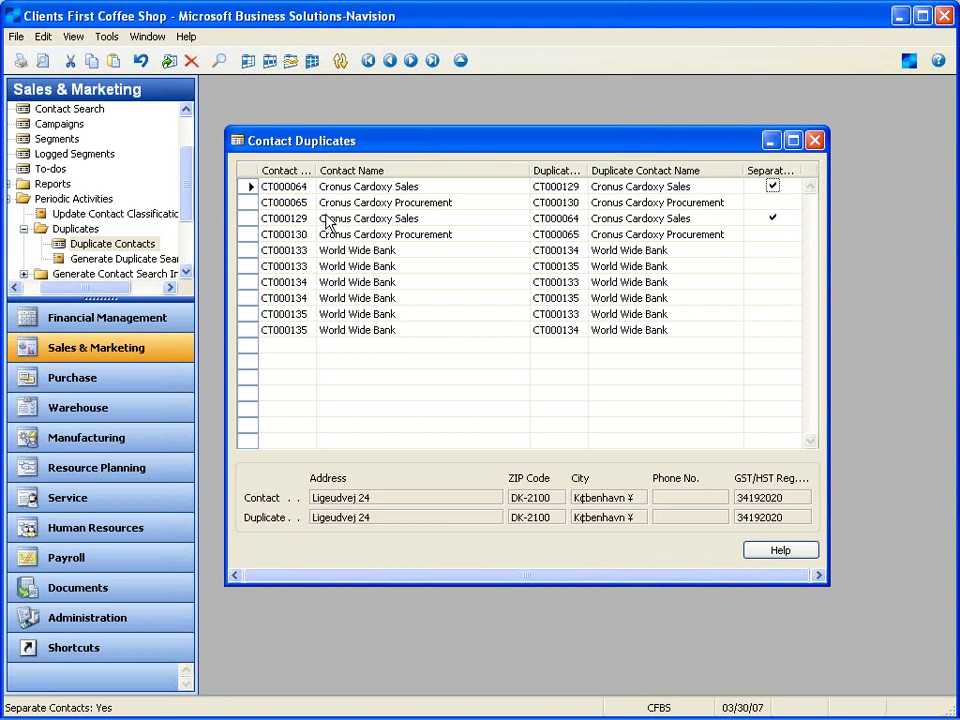
Review the address details of the World Wide Bank duplicate entries.
click(338, 258)
click(324, 268)
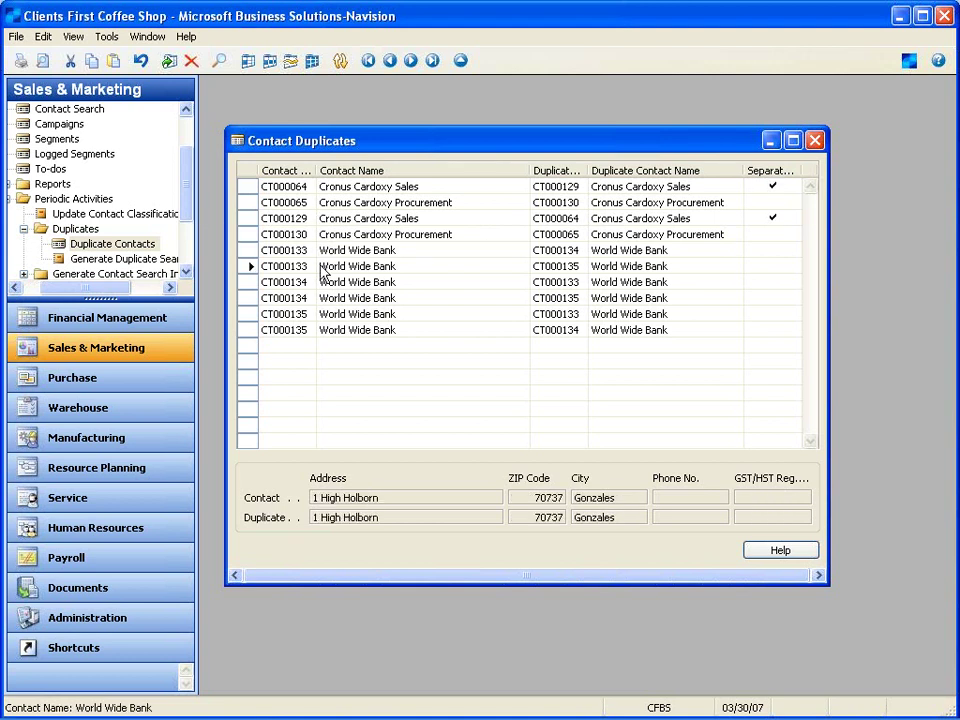
click(308, 298)
click(300, 266)
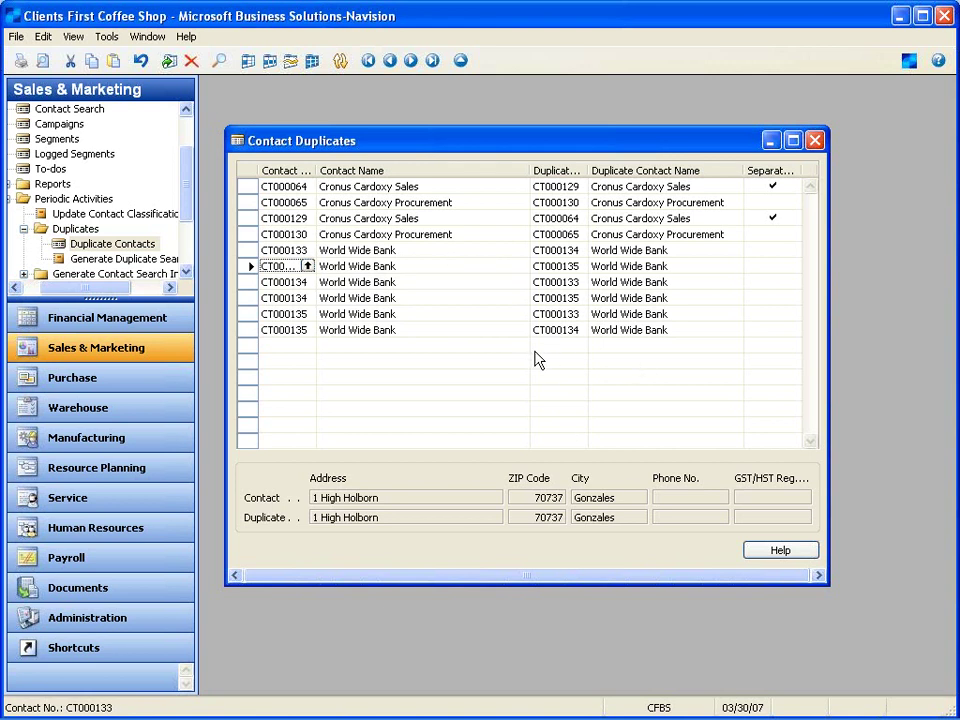
View the contact card of the first Cronus Cardoxy Sales entry's duplicate, and close it along with the contact and duplicates lists.
click(575, 188)
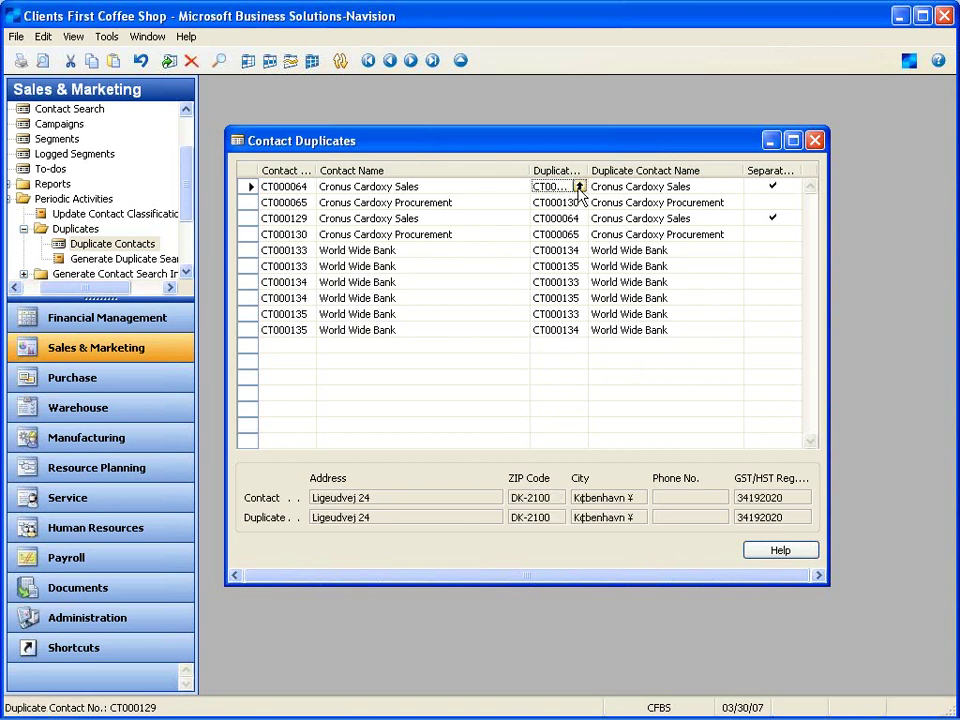
click(578, 186)
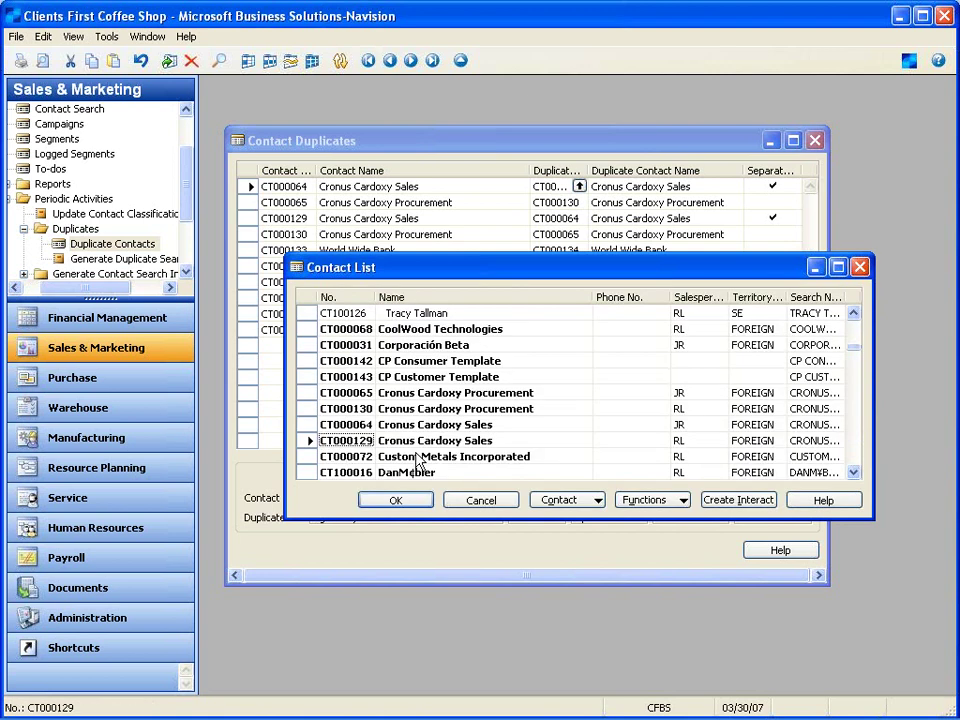
click(588, 508)
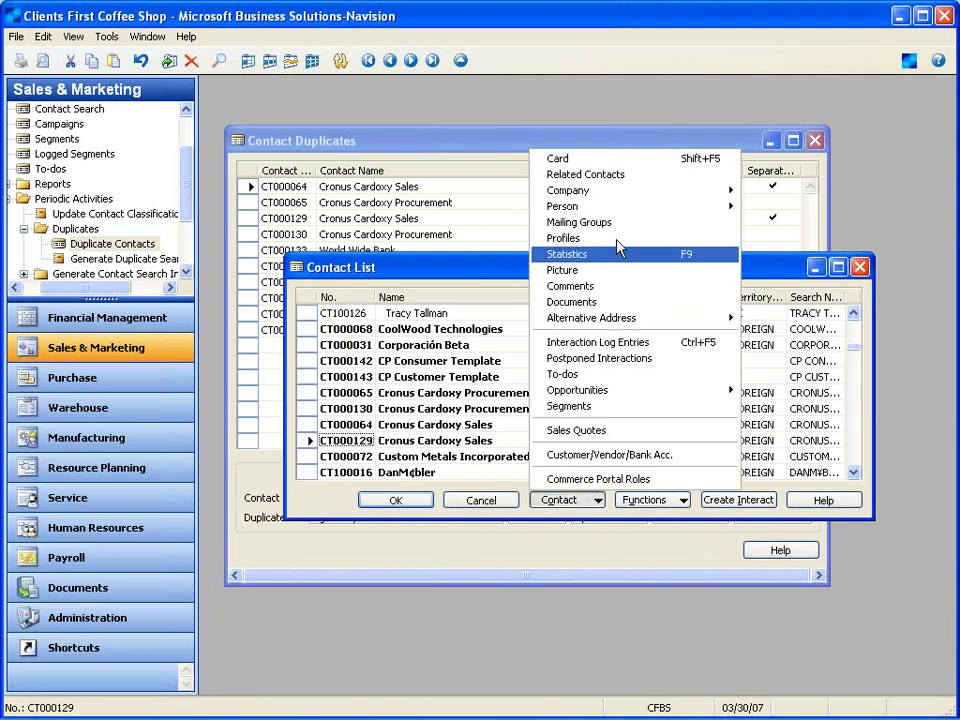
click(617, 161)
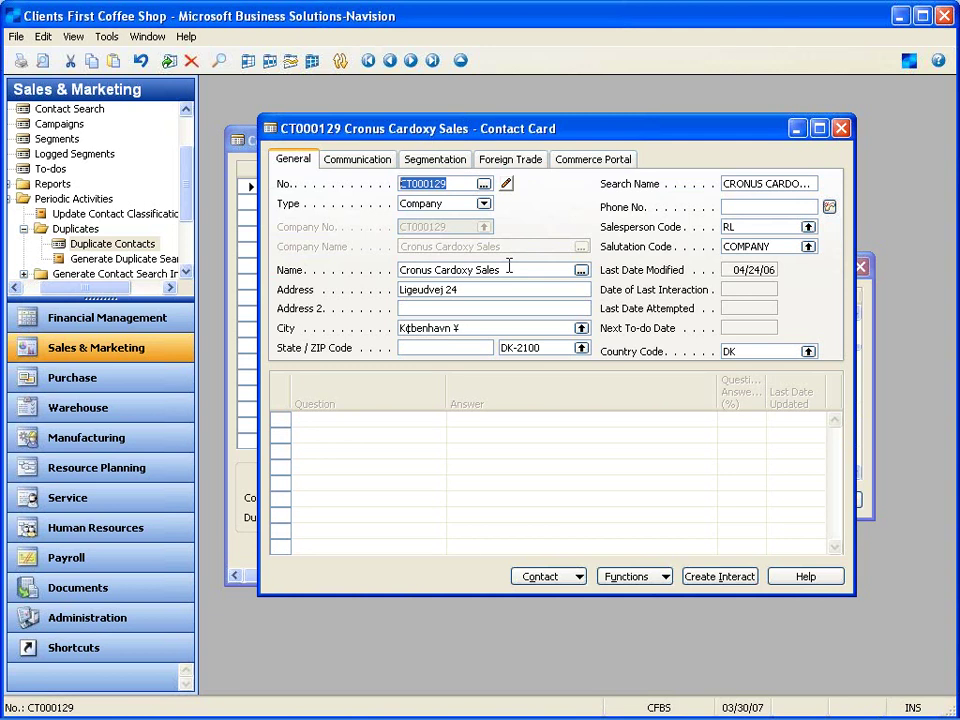
click(841, 129)
click(860, 270)
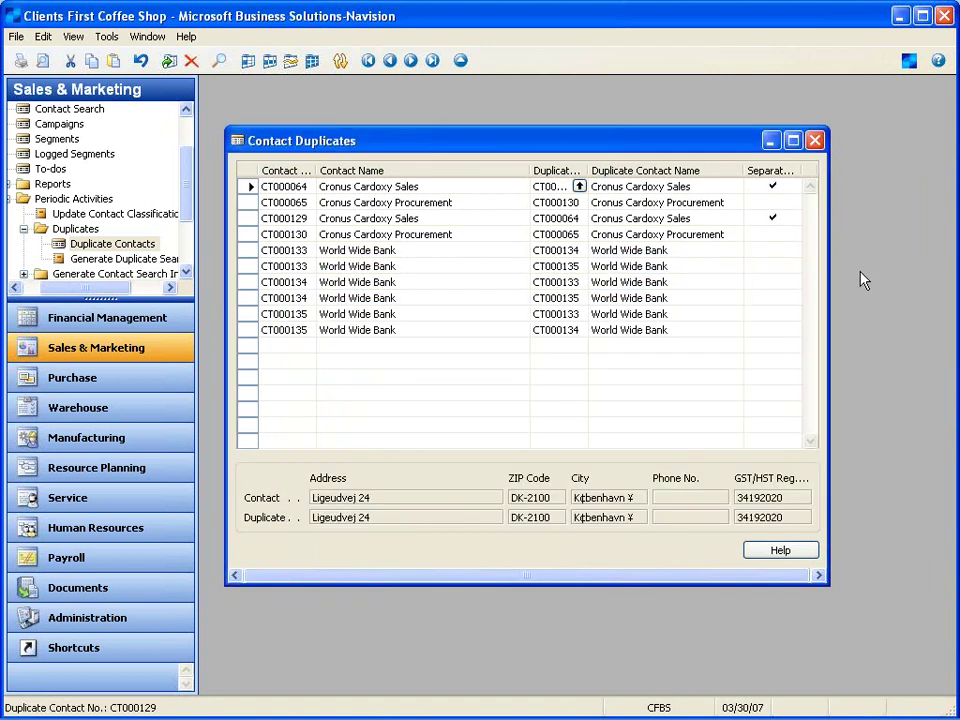
click(815, 141)
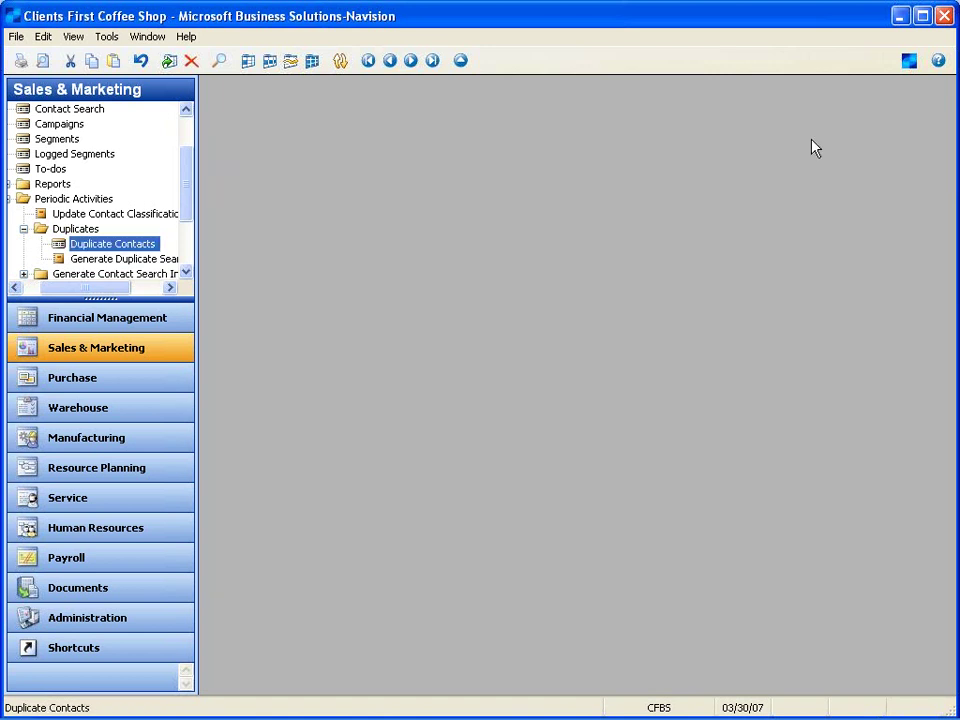
Generate the duplicate search strings without any contact filters and reopen the Duplicate Contacts list.
double_click(125, 258)
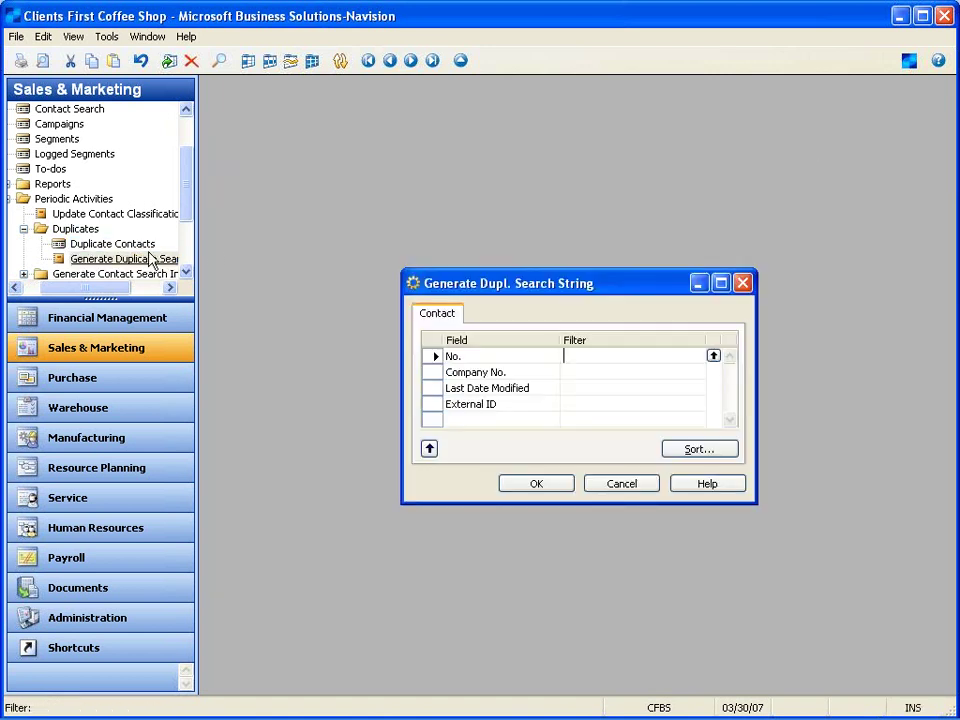
click(535, 485)
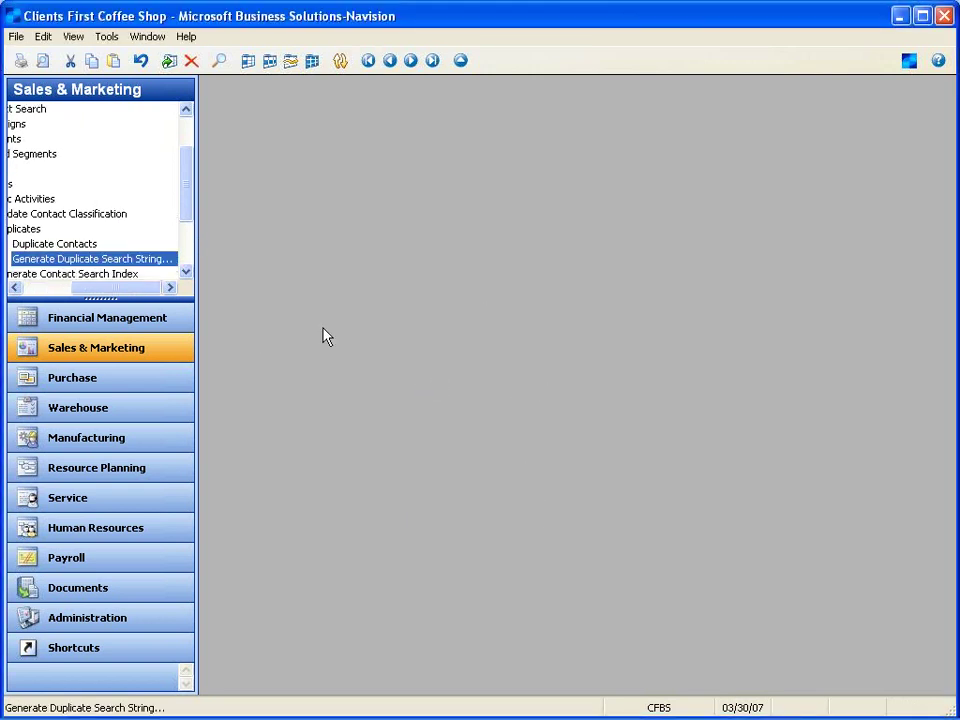
double_click(94, 245)
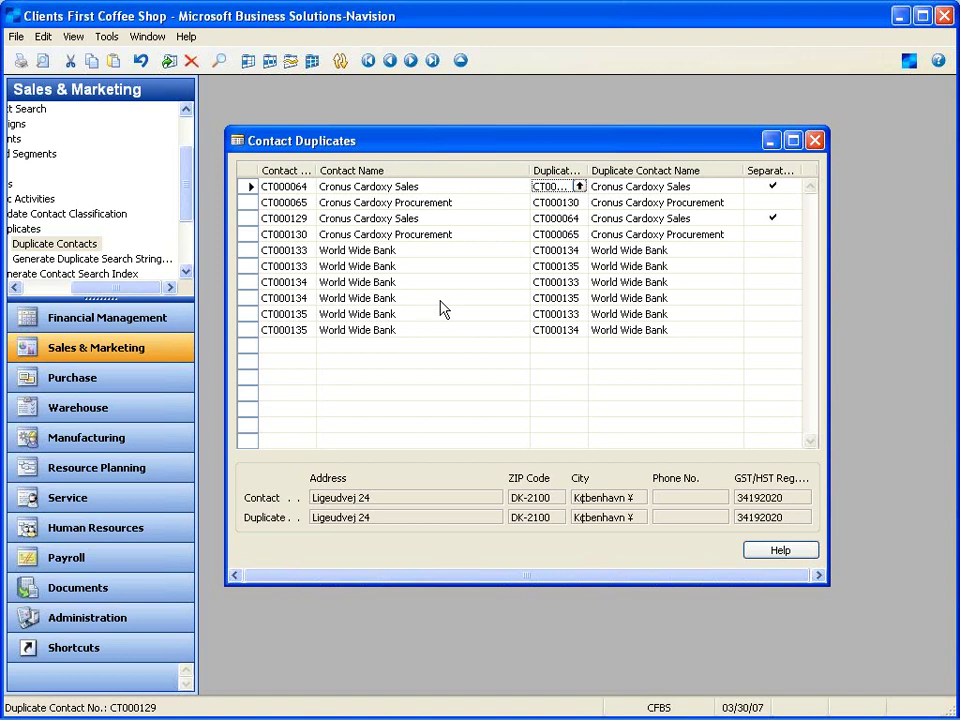
Switch to the PowerPoint slide show "03-29-2007 CwC".
key(alt+Tab)
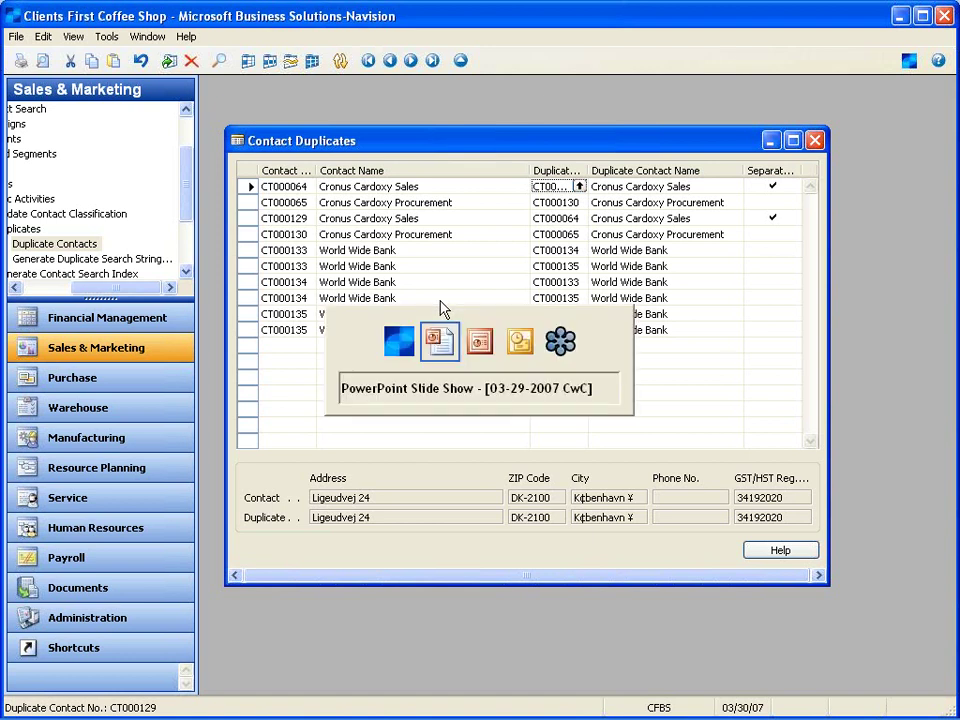
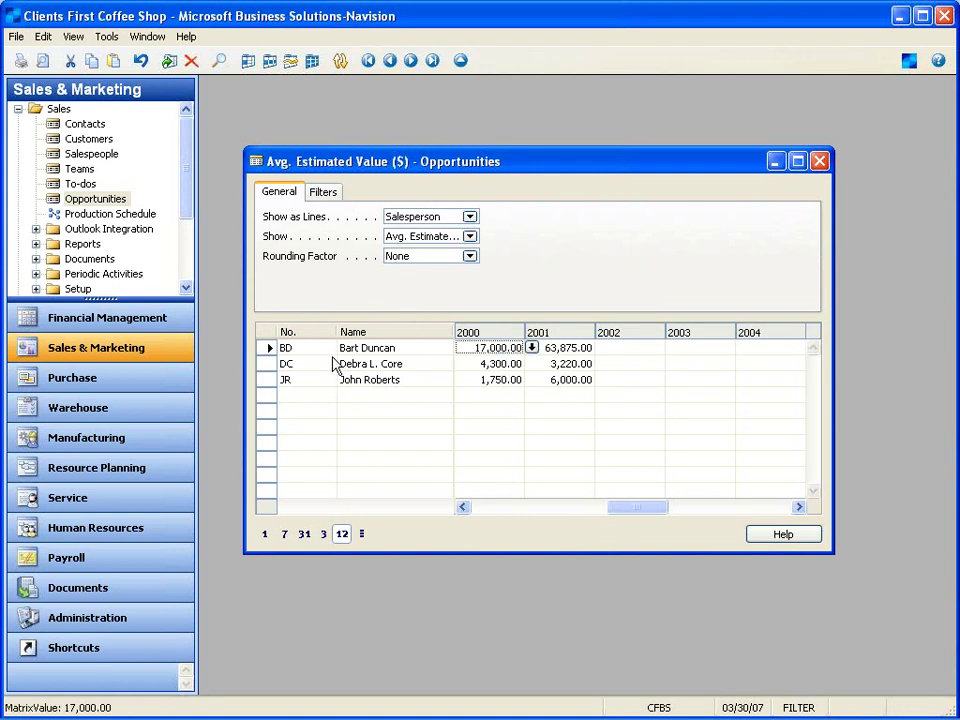
Display the opportunities matrix with campaigns as lines and No of Opportunities as the figures.
click(471, 218)
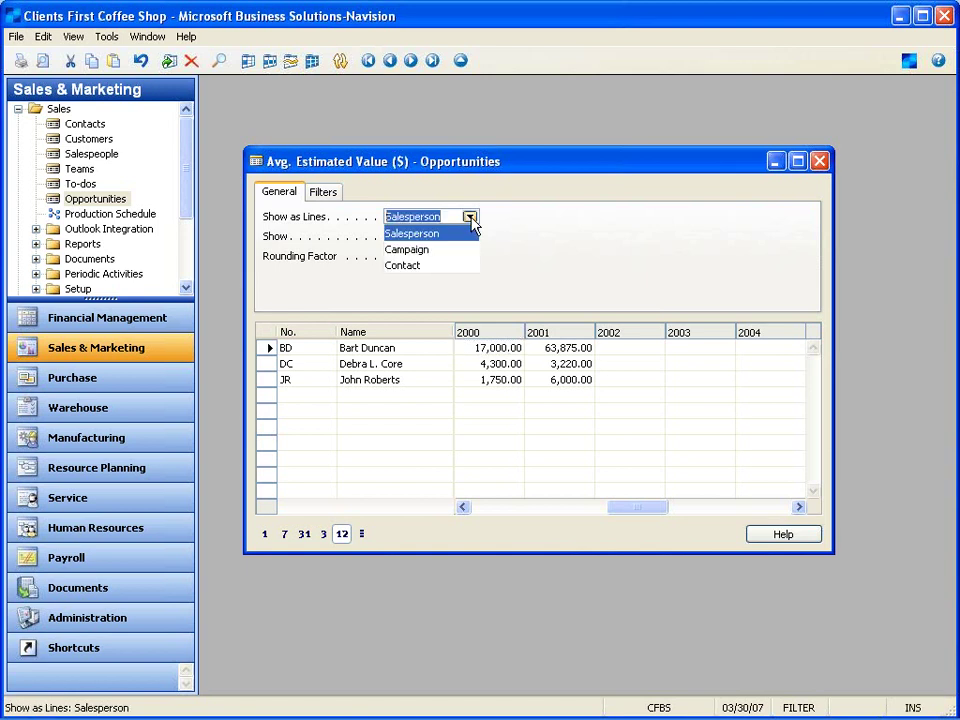
click(418, 250)
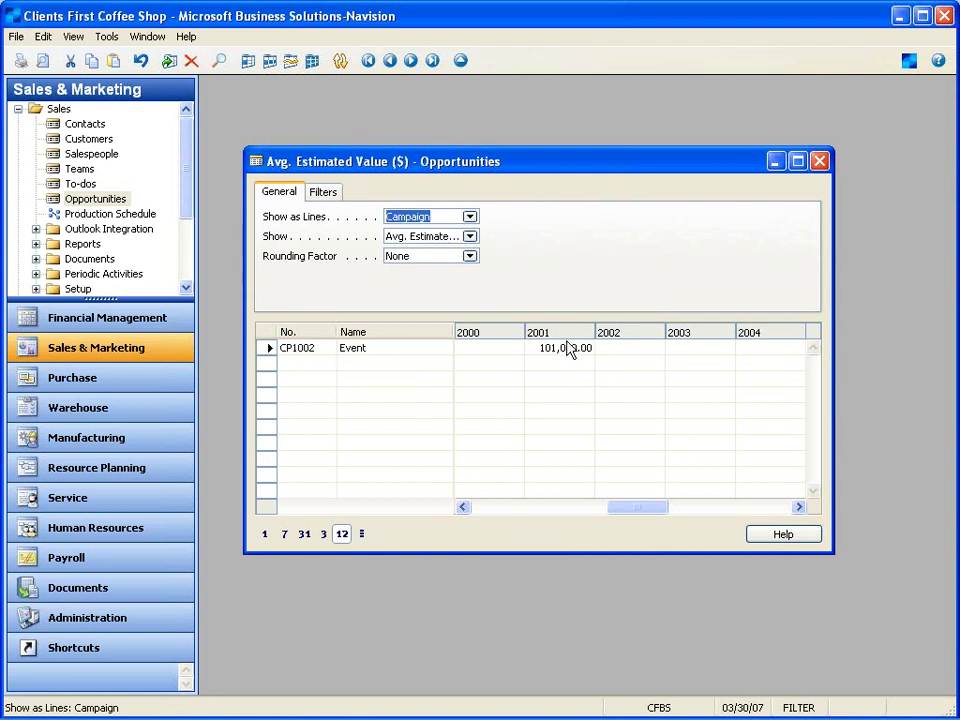
click(427, 238)
click(469, 236)
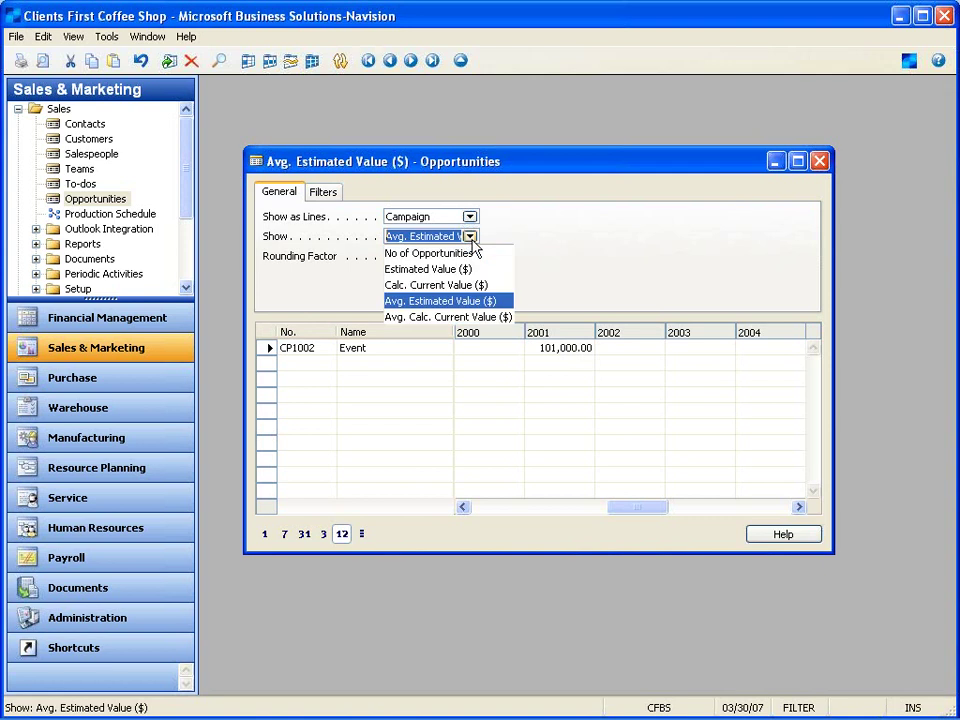
click(450, 254)
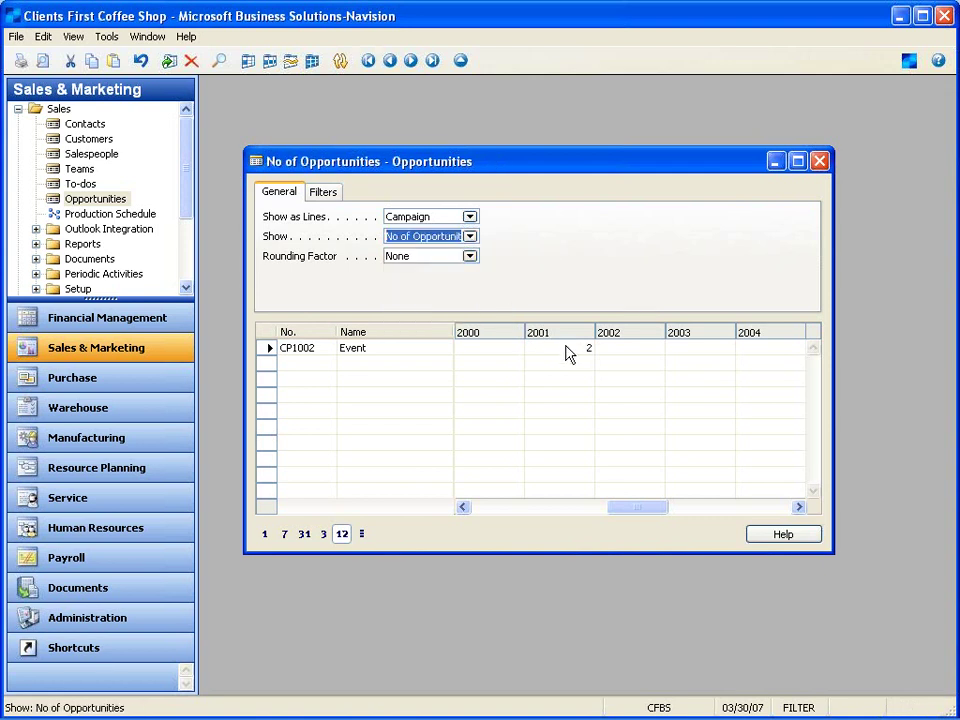
Show contacts as the lines of the opportunities matrix and select the Deerfield Graphics line.
click(469, 216)
click(444, 266)
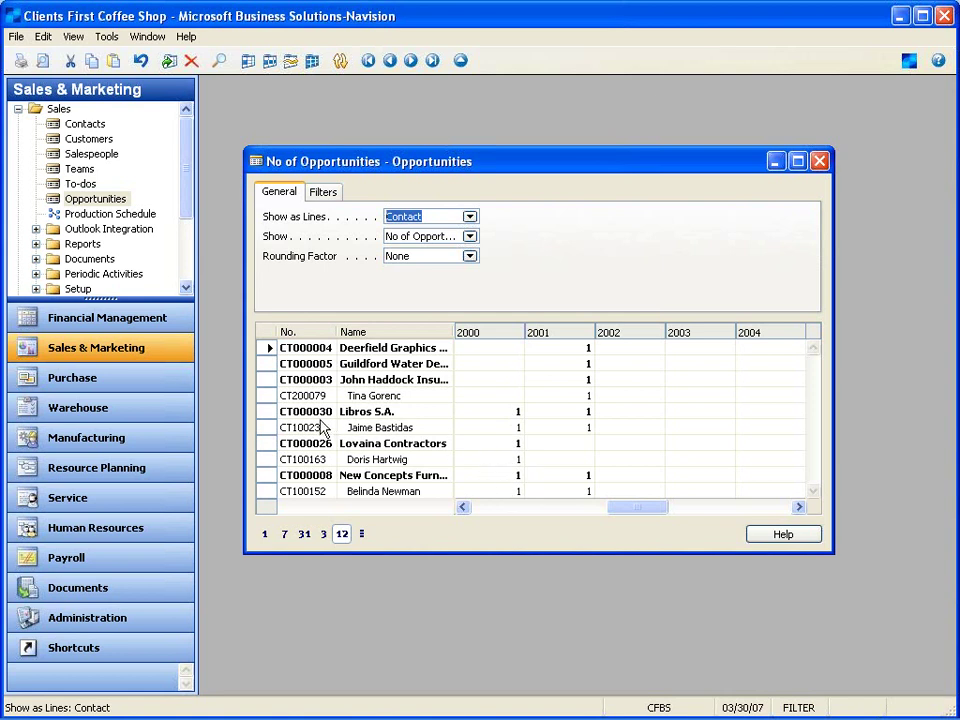
click(270, 348)
click(268, 347)
click(270, 347)
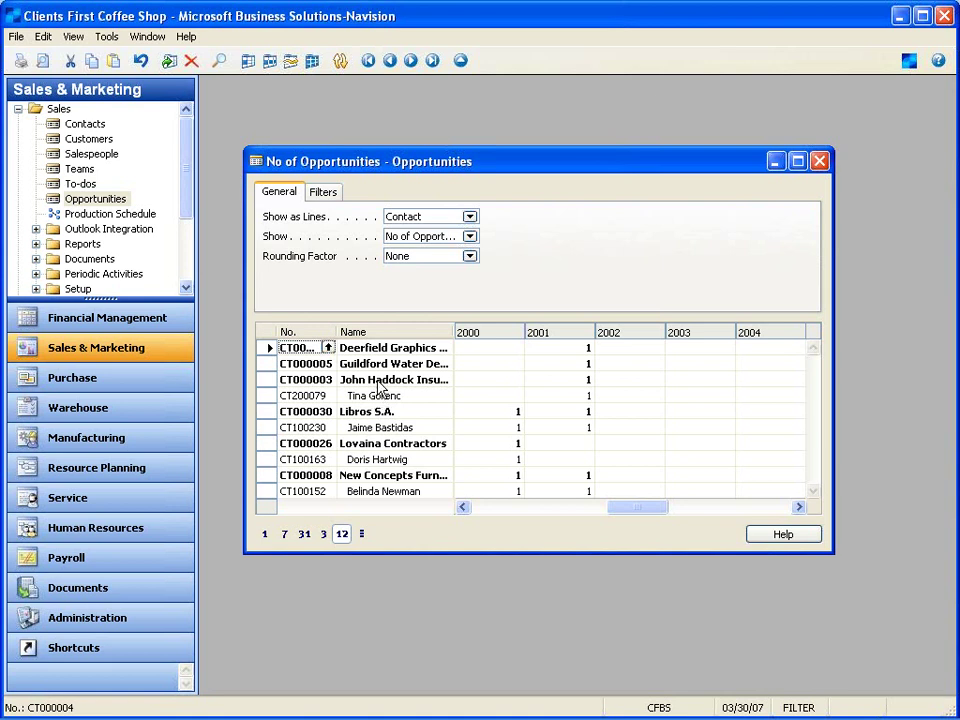
Switch the opportunities matrix to Estimated Value ($) figures with salespeople as lines.
click(469, 236)
click(443, 270)
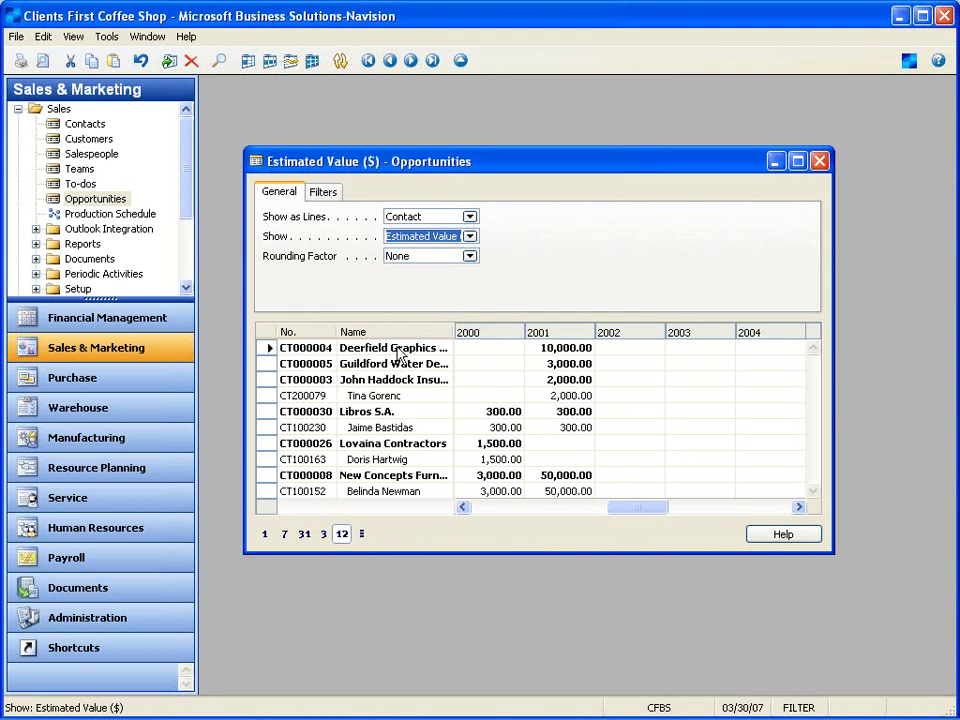
click(469, 216)
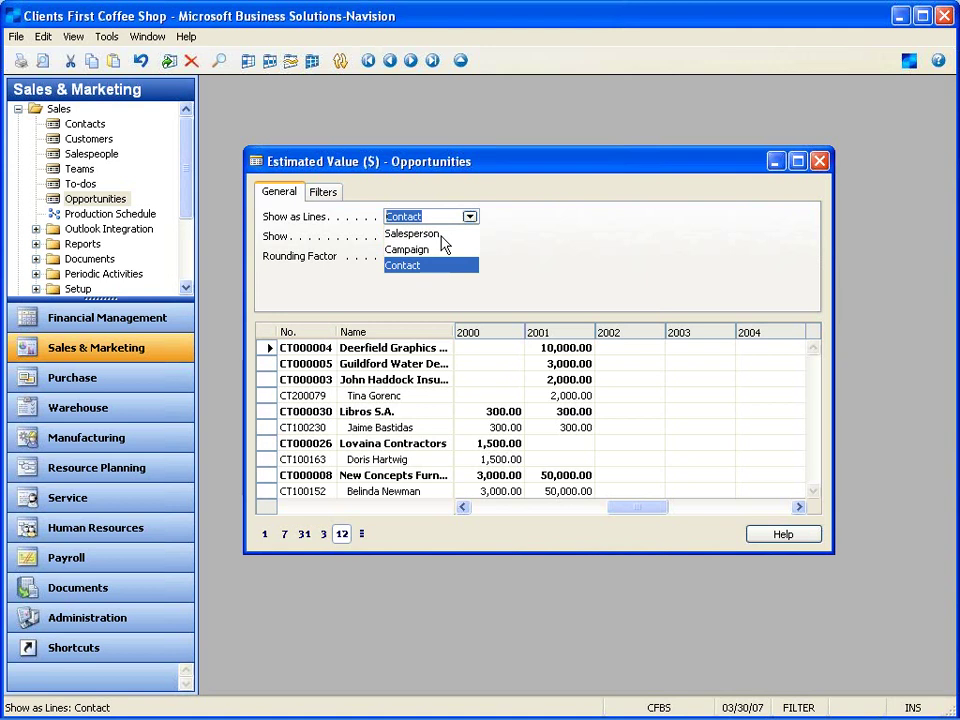
click(438, 234)
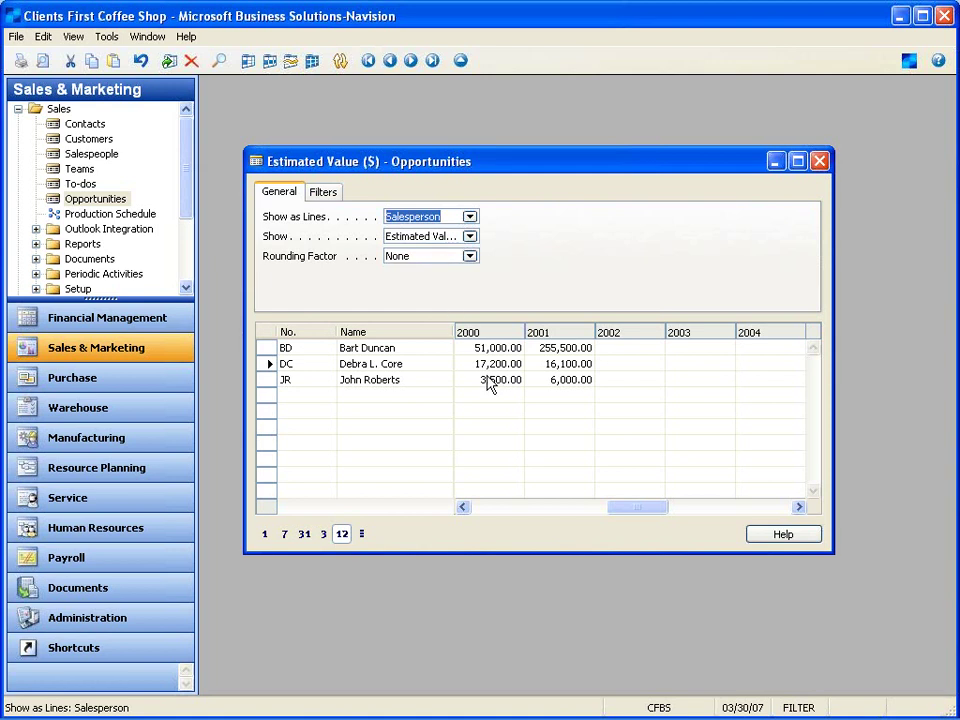
Inspect salesperson BD's estimated values for 2000 and 2001, and switch the matrix figures to Calc. Current Value ($).
click(310, 364)
key(Up)
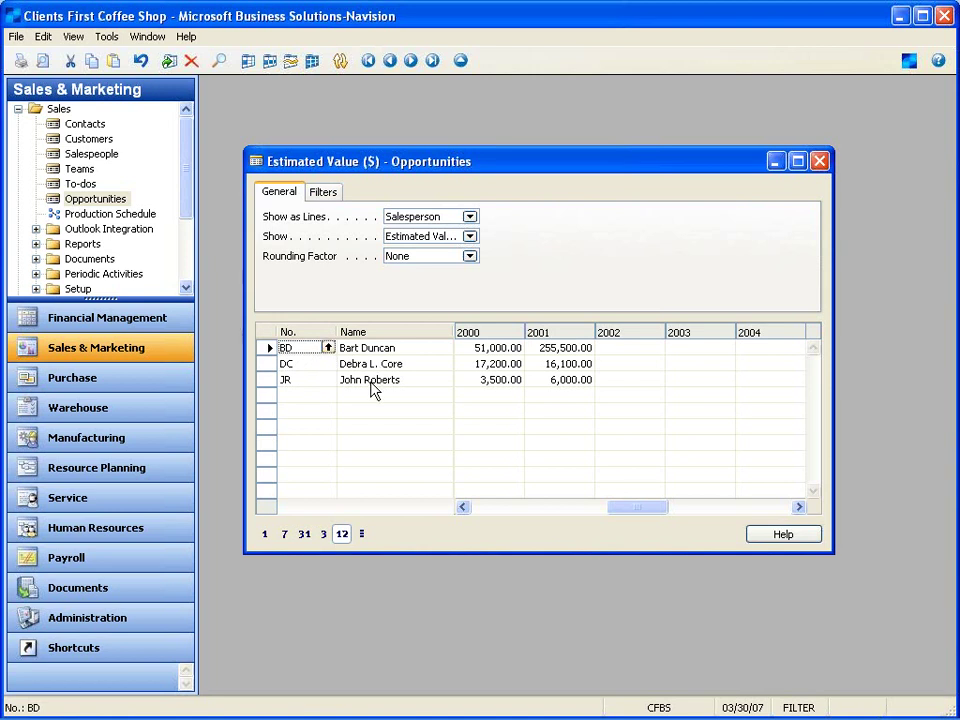
click(504, 349)
click(573, 349)
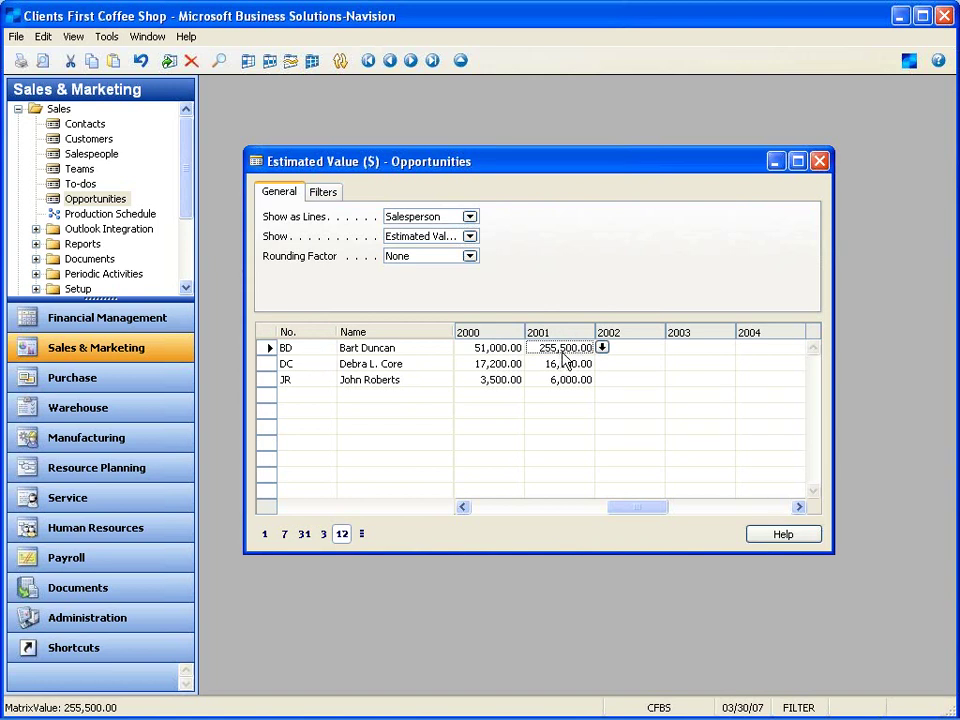
click(469, 236)
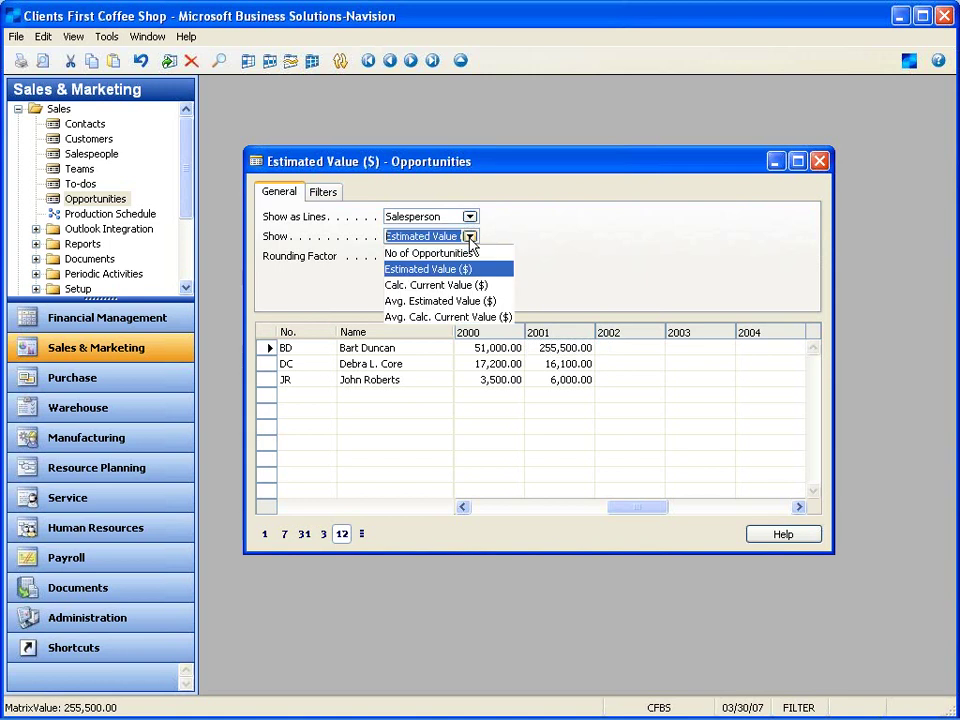
click(441, 287)
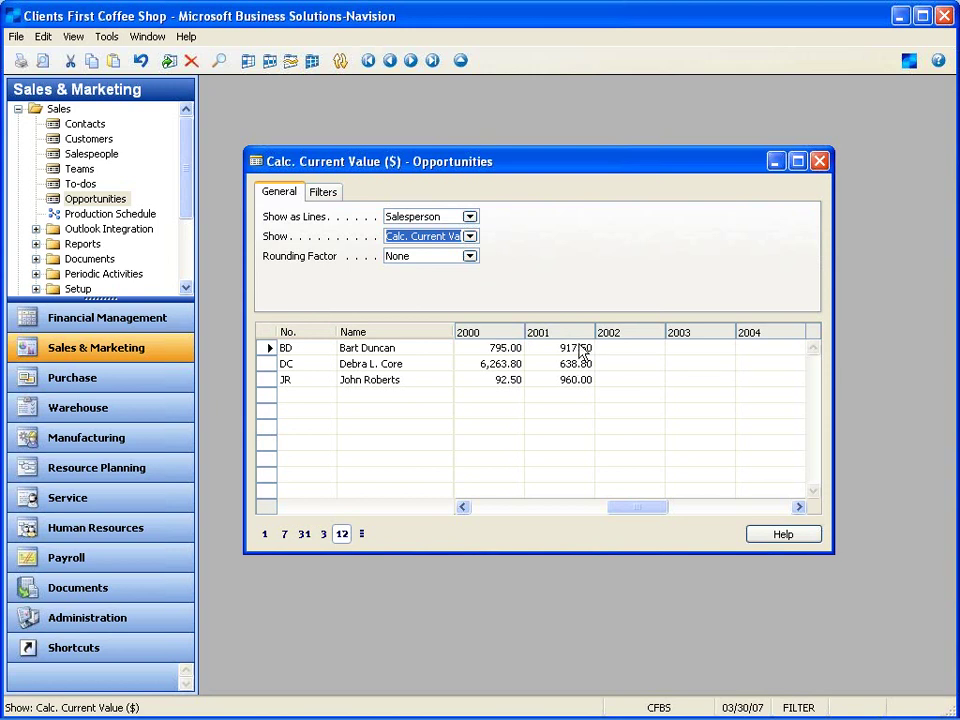
Switch the matrix figures to Avg. Estimated Value ($) and drill down into salesperson BD's 2001 opportunities.
click(469, 237)
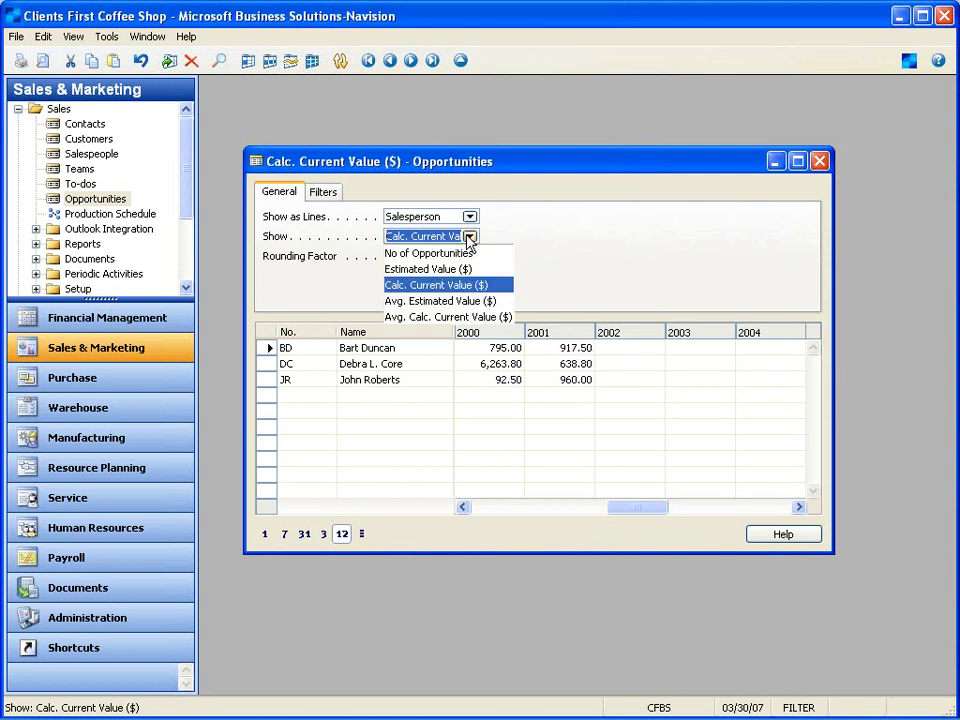
click(441, 302)
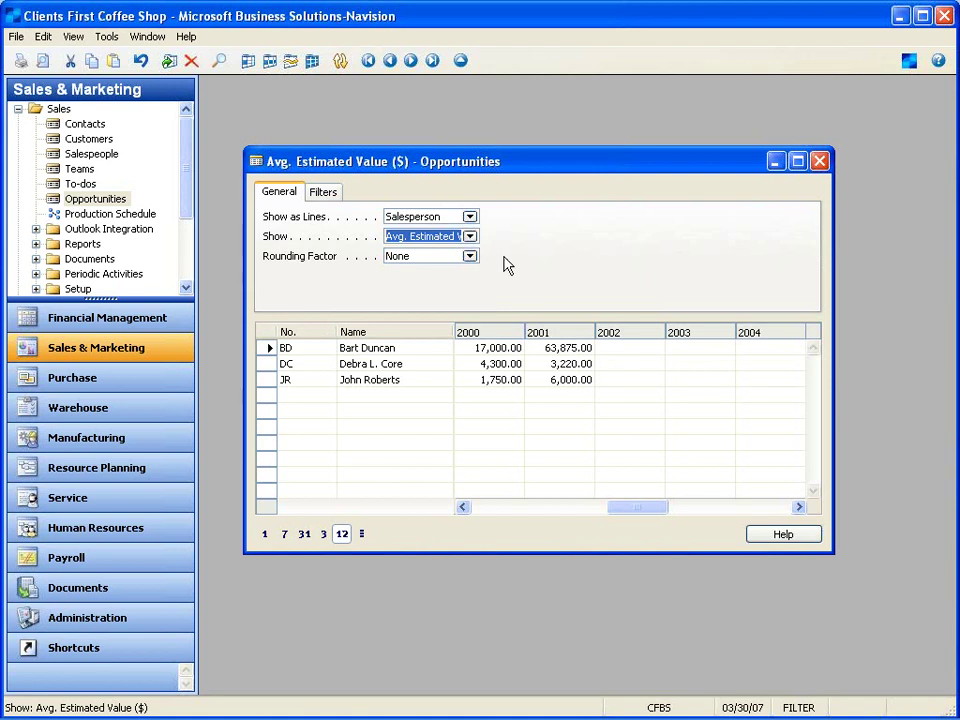
click(573, 350)
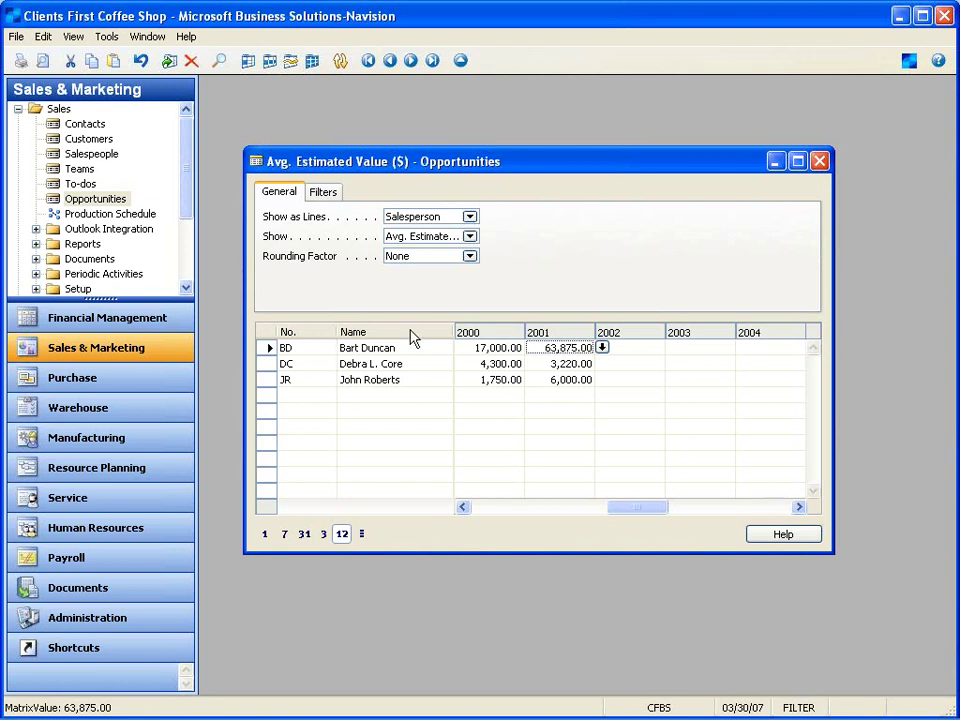
click(602, 348)
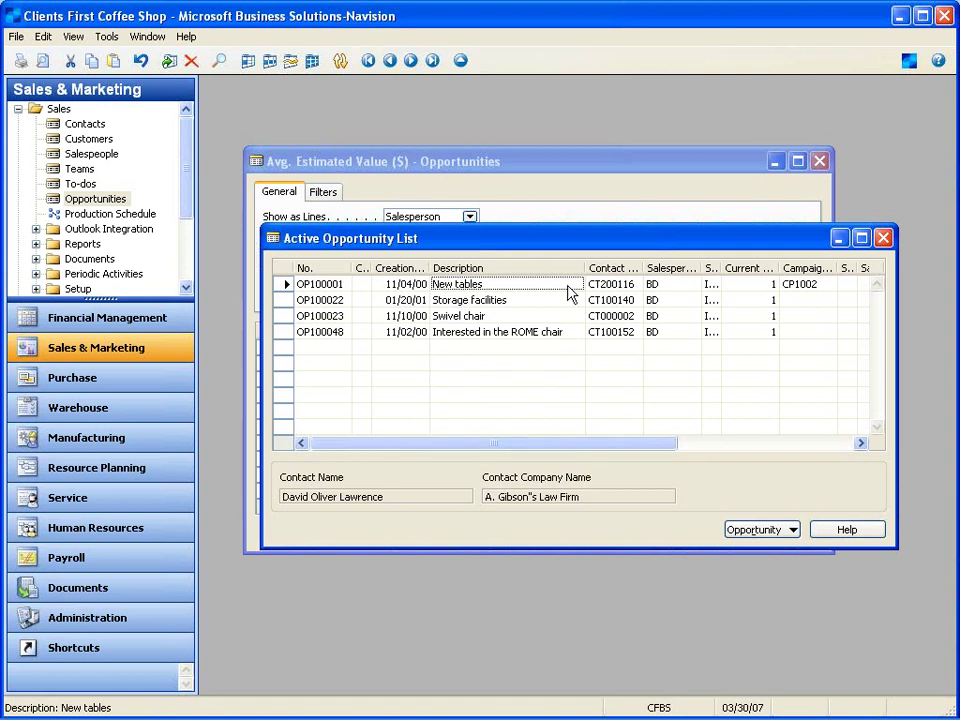
Examine the estimated value and current sales cycle stage of the New tables opportunity in the active opportunity list.
drag(622, 447, 798, 446)
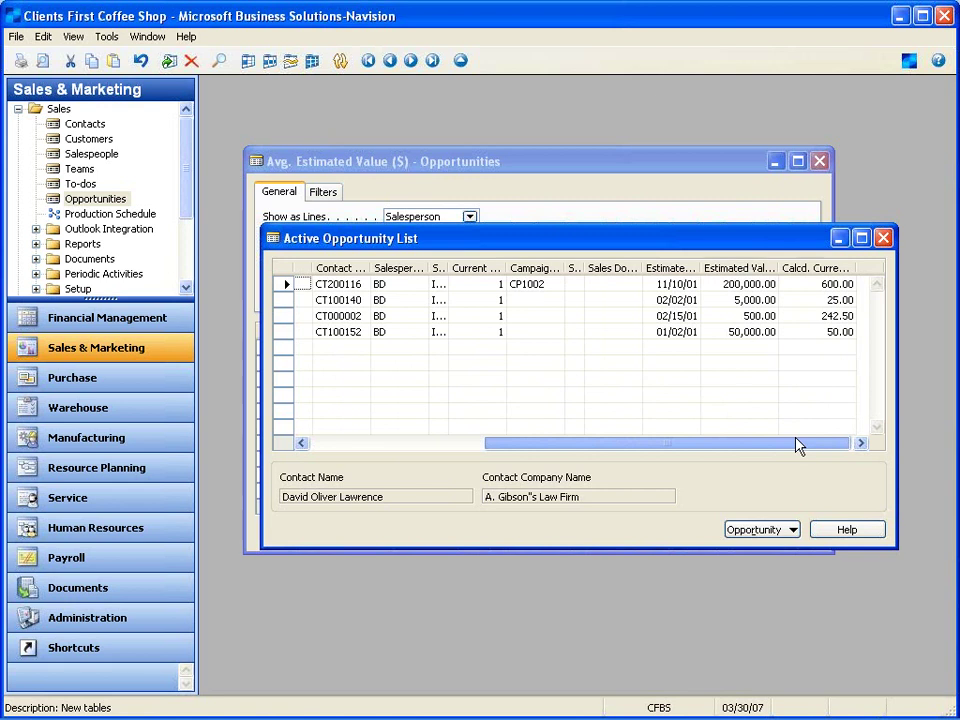
click(743, 287)
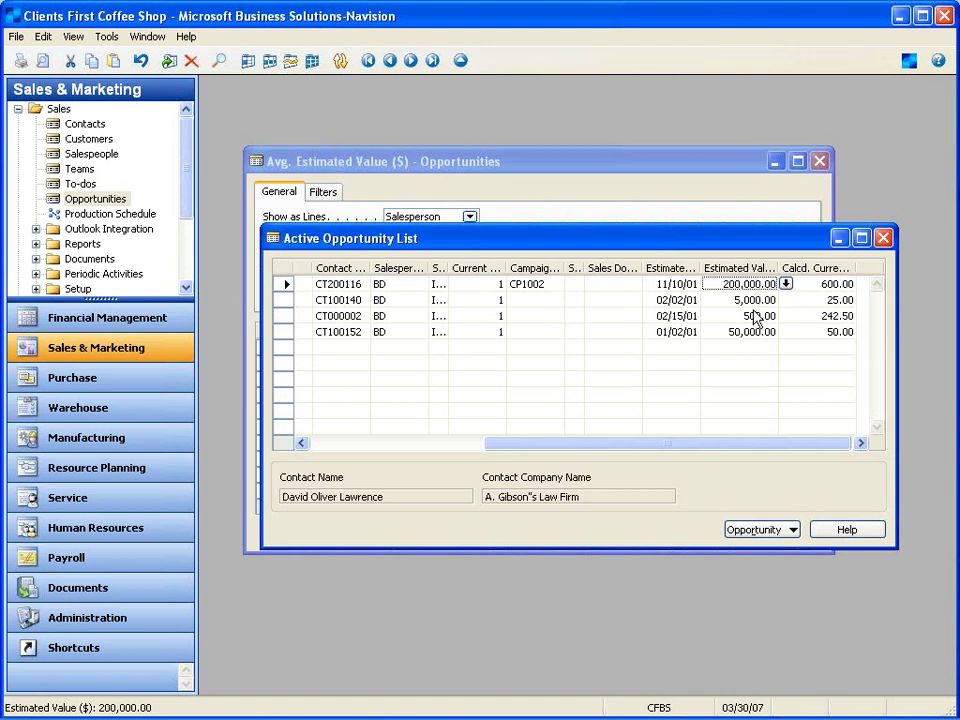
drag(688, 450, 542, 429)
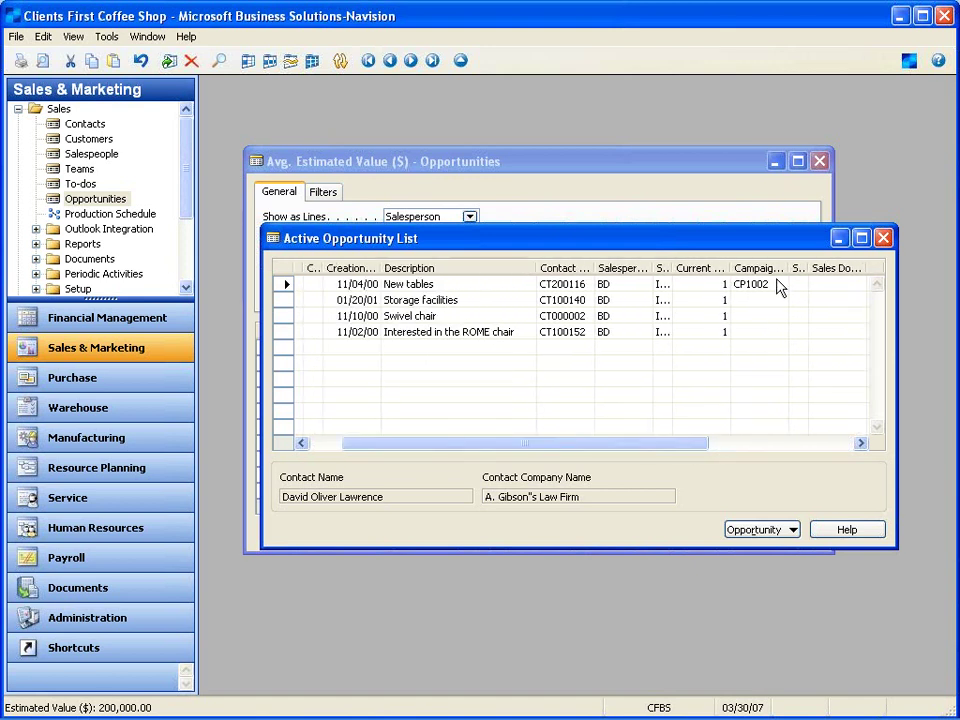
click(716, 287)
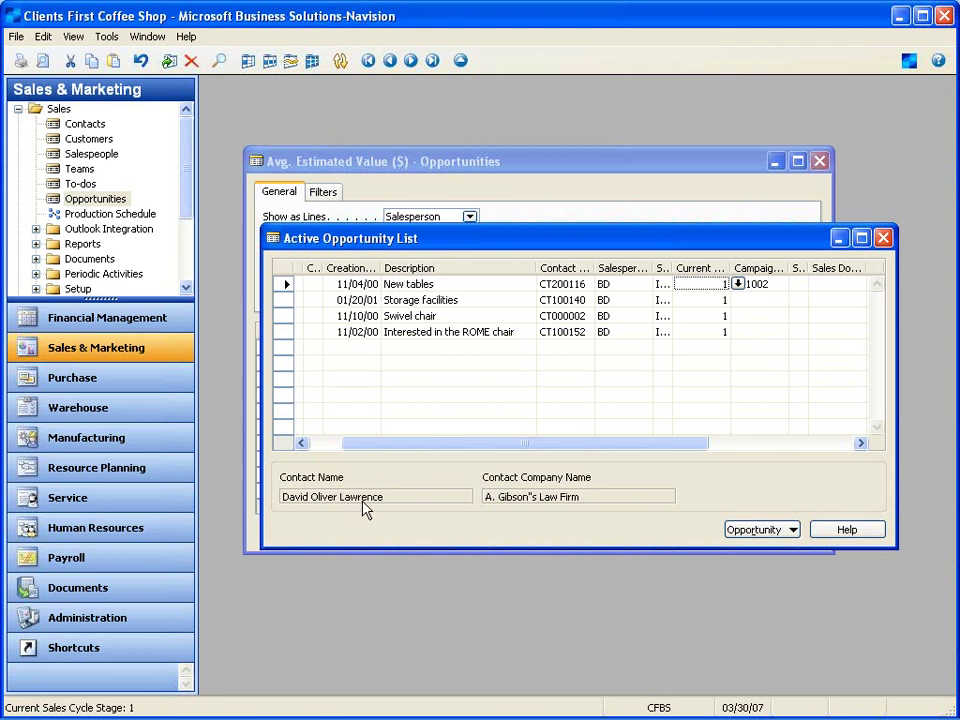
Open the card of the New tables opportunity, reposition its window and make it taller.
click(763, 533)
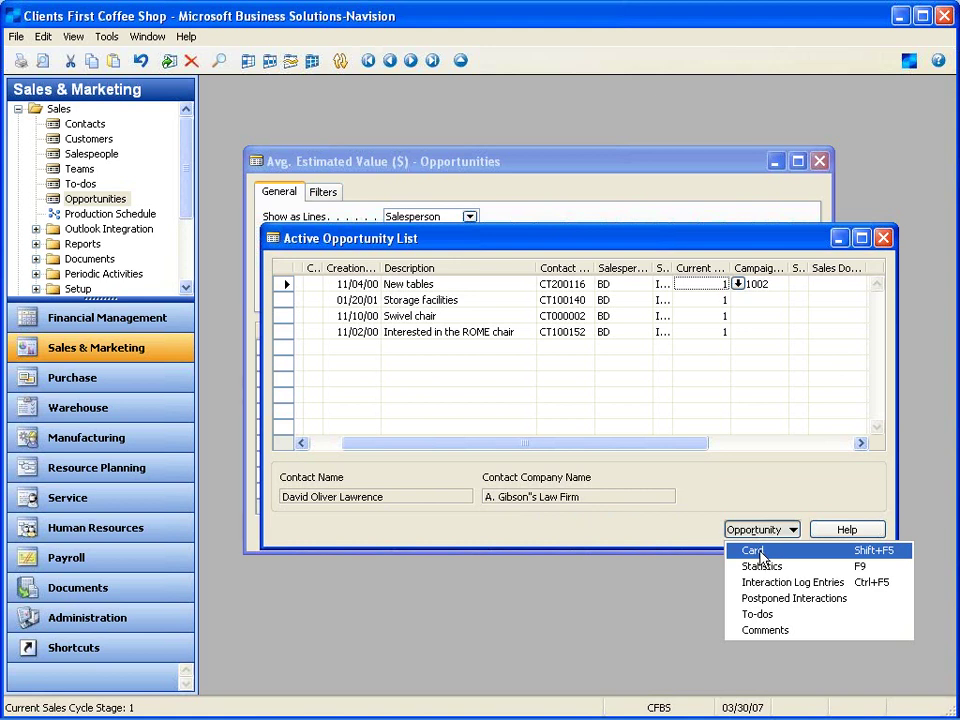
click(759, 553)
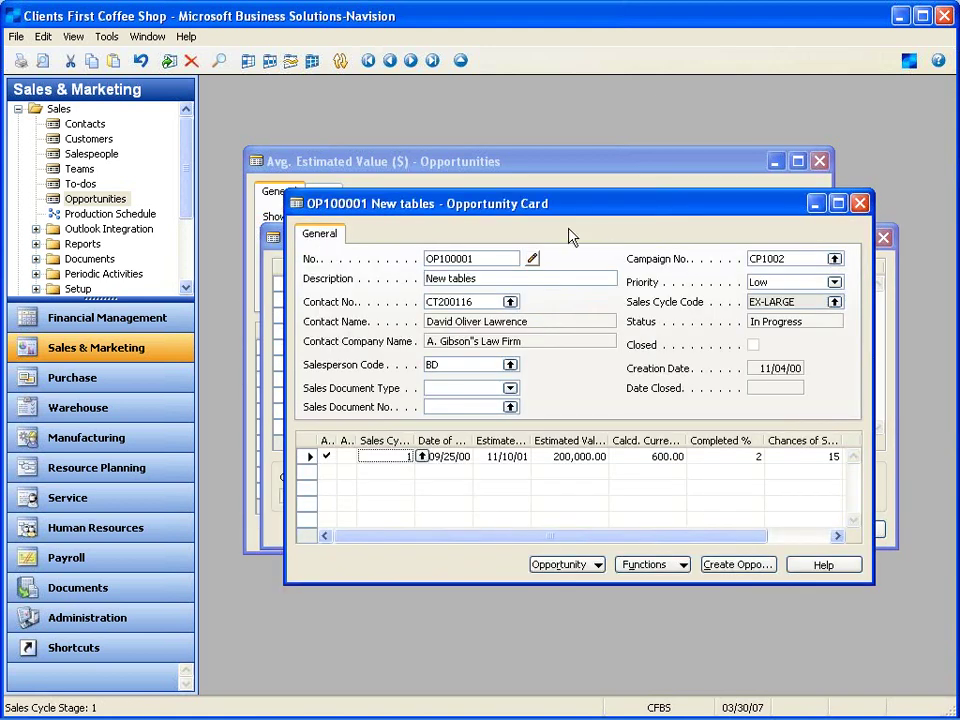
drag(555, 205, 498, 155)
drag(798, 534, 791, 575)
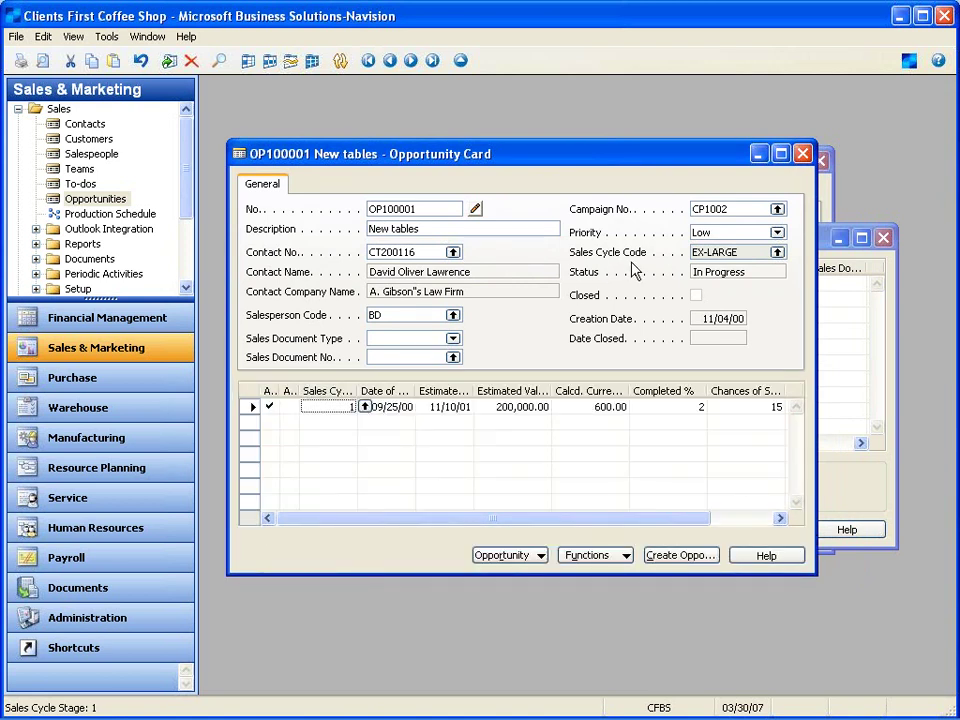
Look up the opportunity's sales cycle code and review the stages defined for the EX-LARGE sales cycle.
click(777, 253)
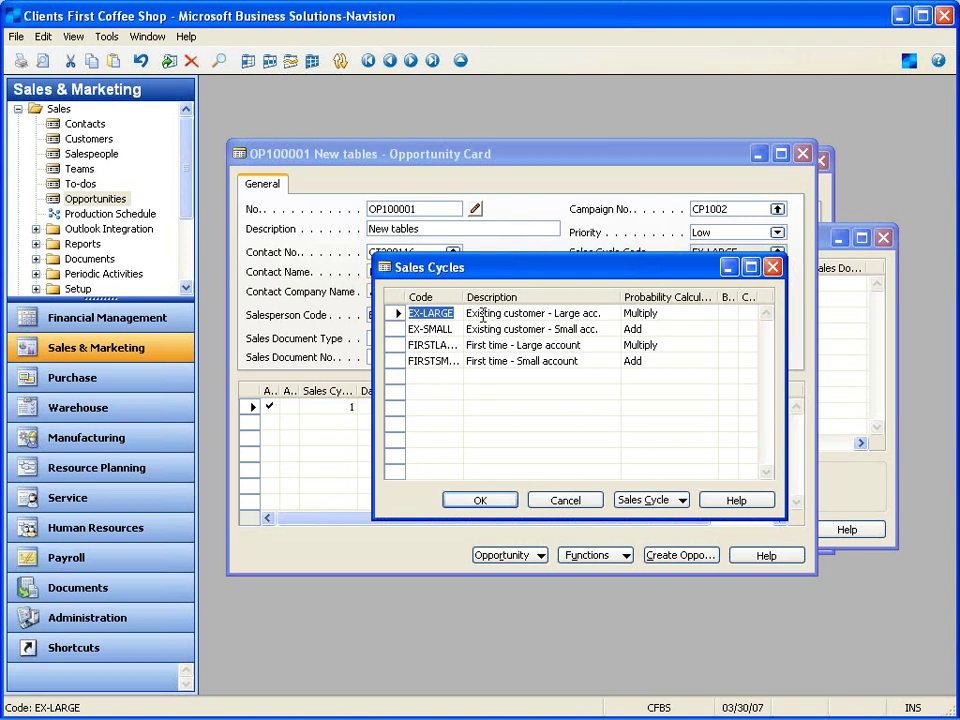
click(656, 501)
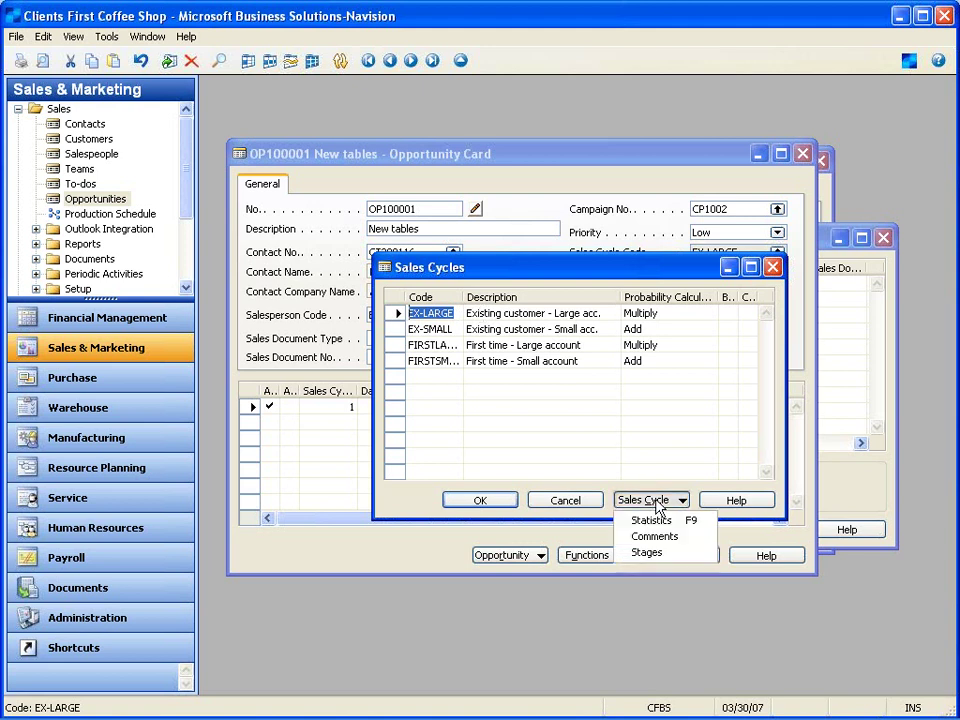
click(651, 553)
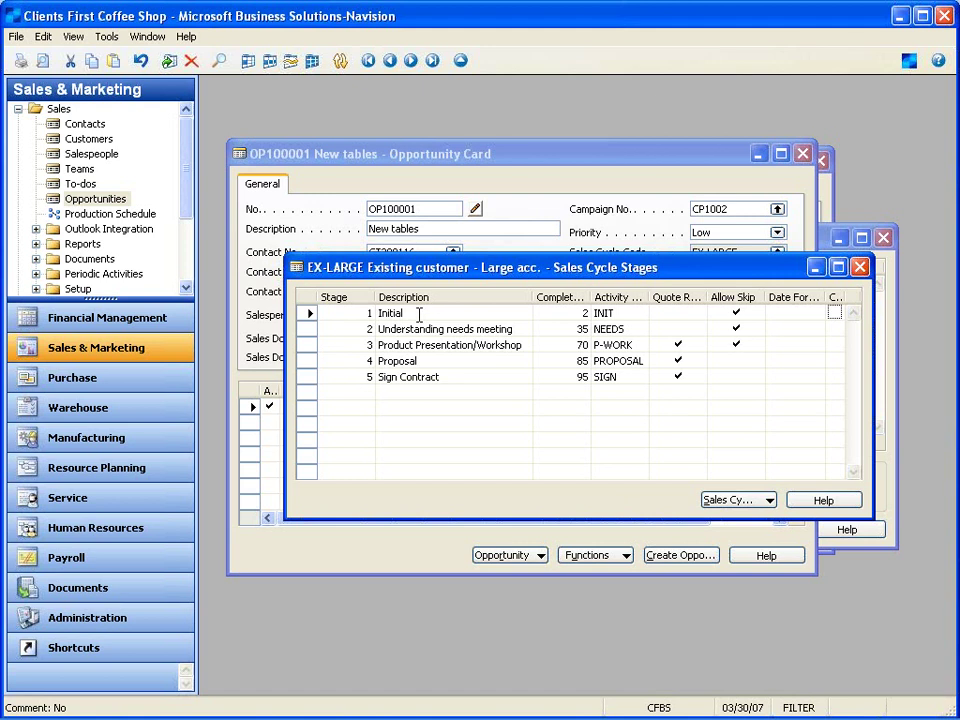
click(481, 326)
click(483, 345)
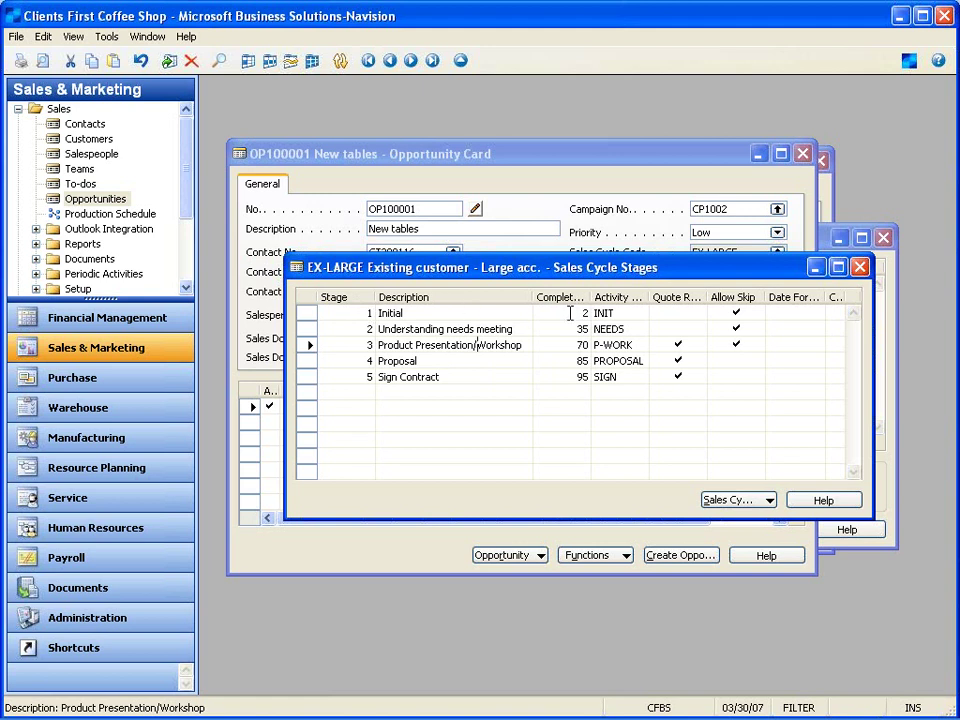
Look up the activity code of the Initial stage and open the INIT activity's card.
click(621, 313)
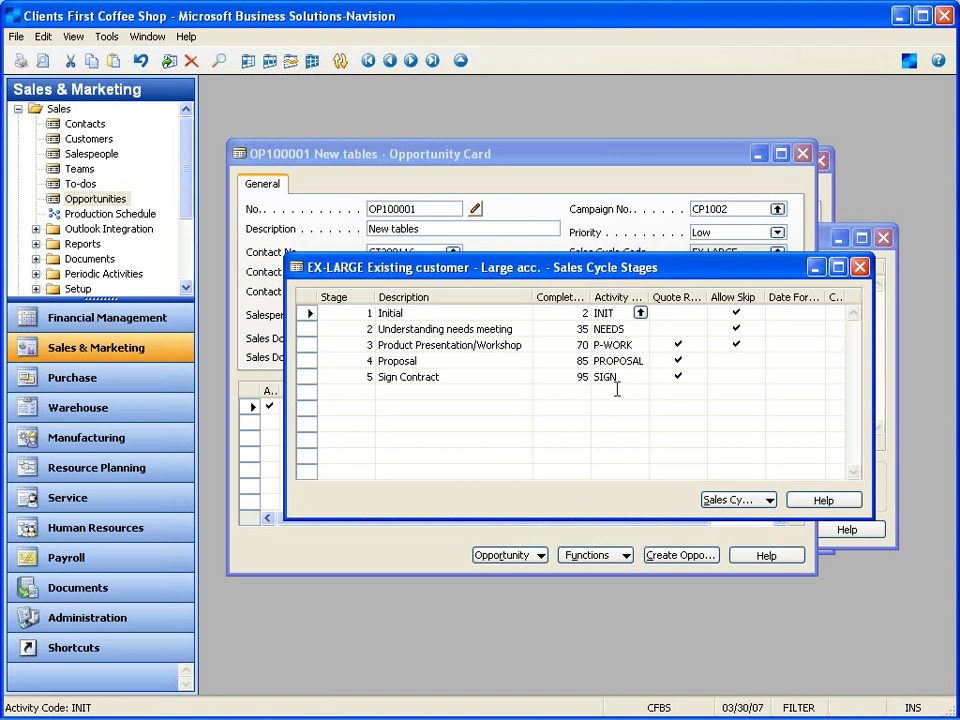
click(640, 312)
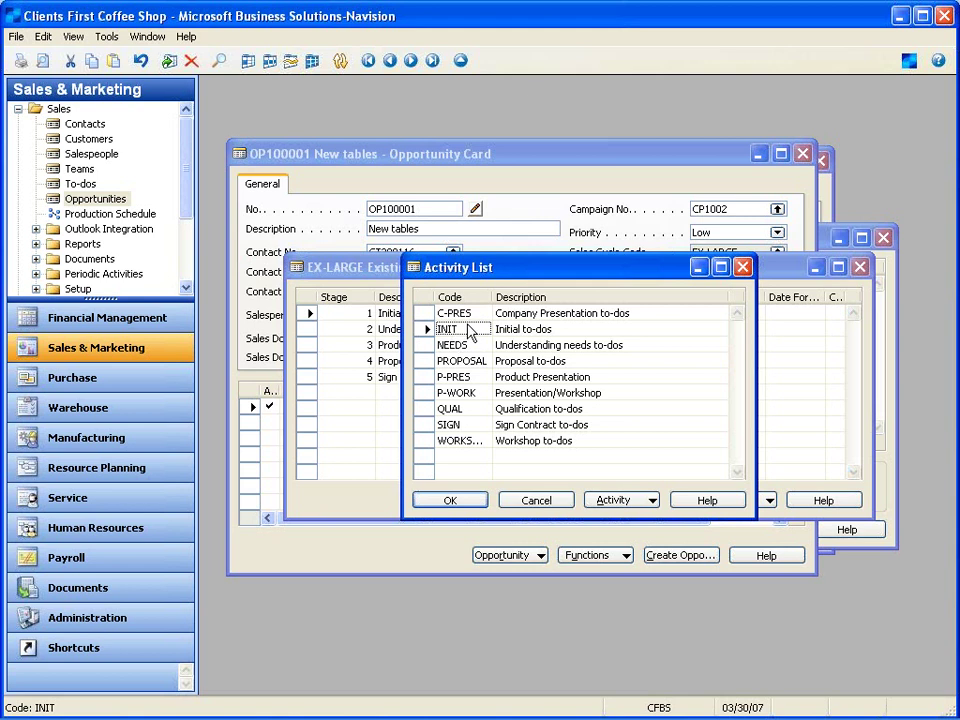
click(632, 502)
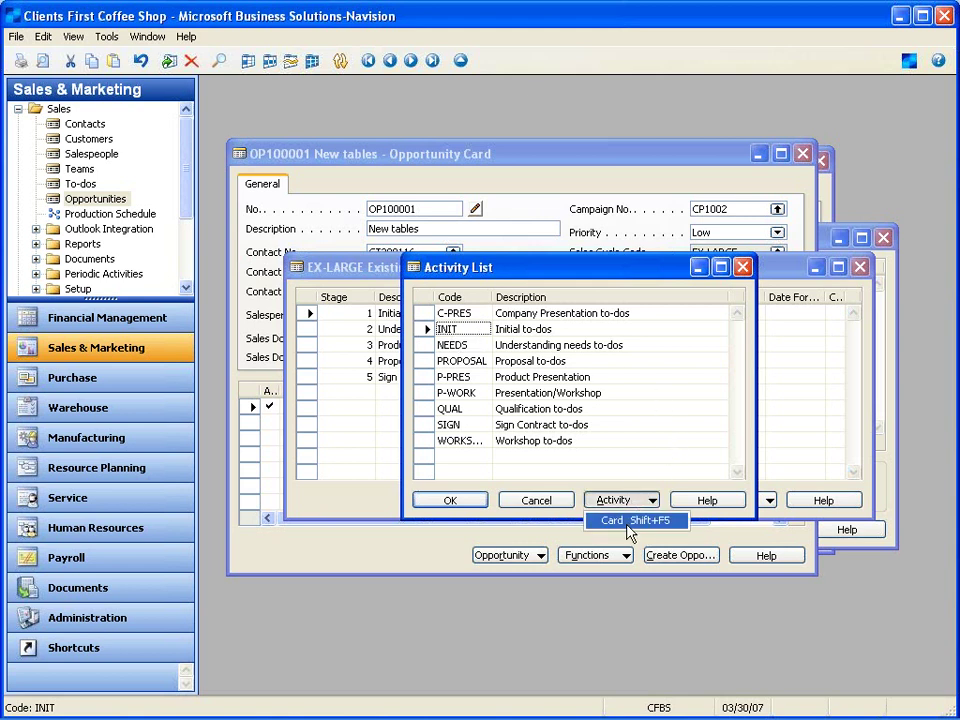
click(627, 521)
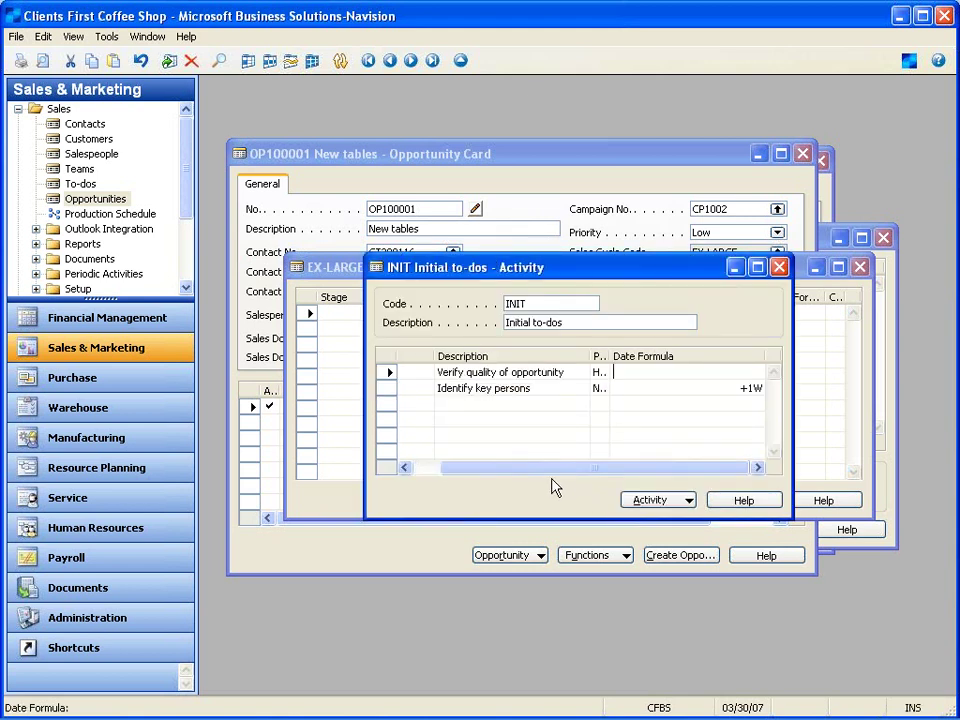
Widen the Priority column, review the INIT to-dos' descriptions, priorities and date formulas, and close the activity card.
drag(486, 471, 424, 471)
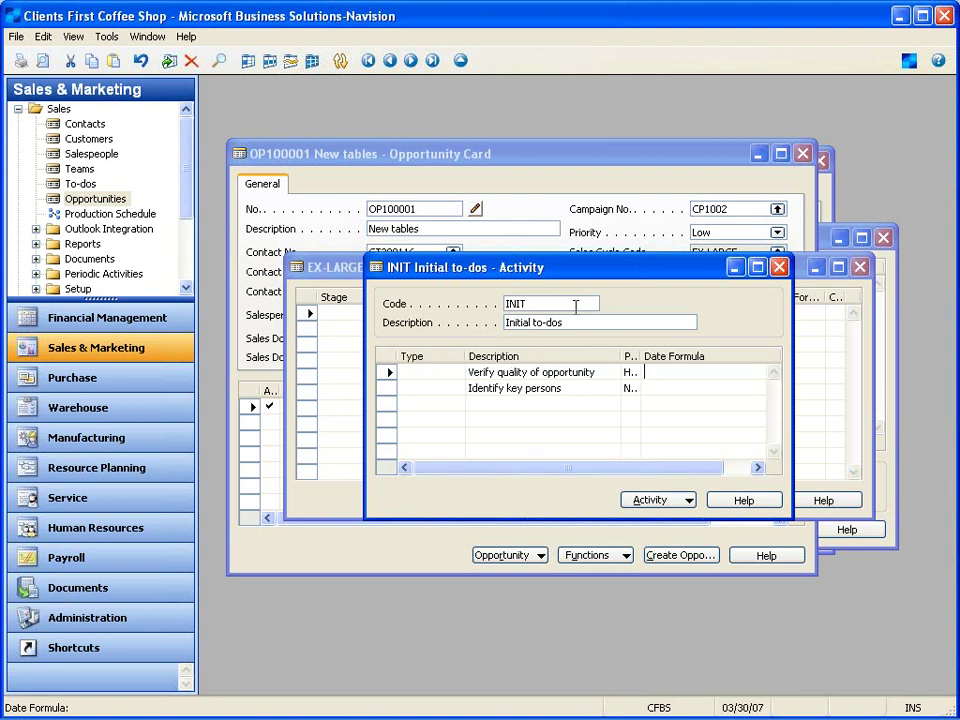
click(519, 372)
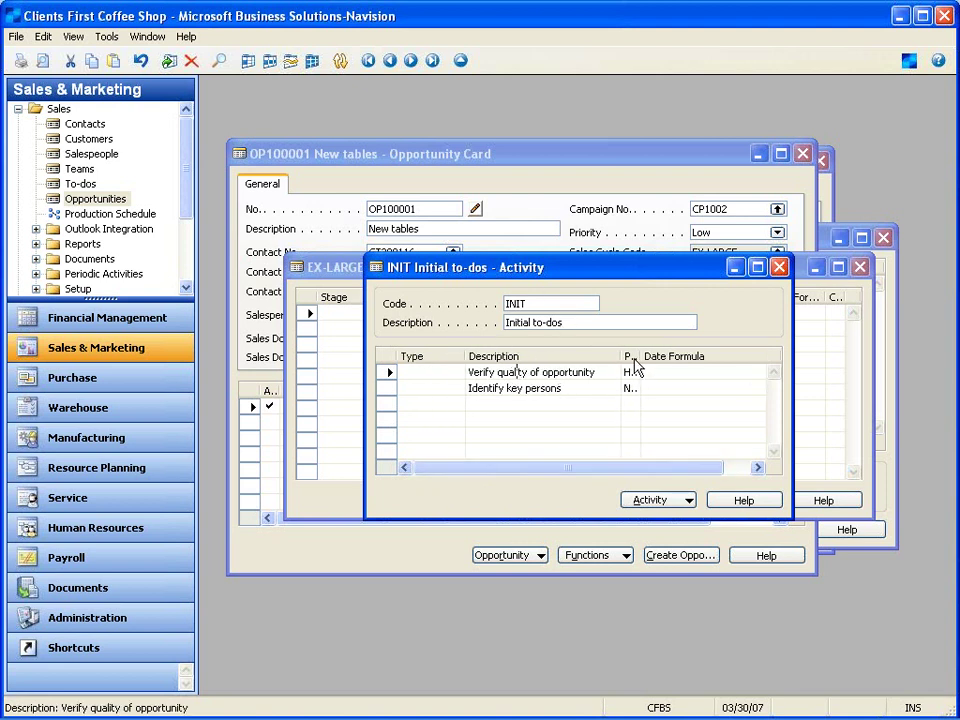
drag(638, 356, 702, 356)
click(692, 371)
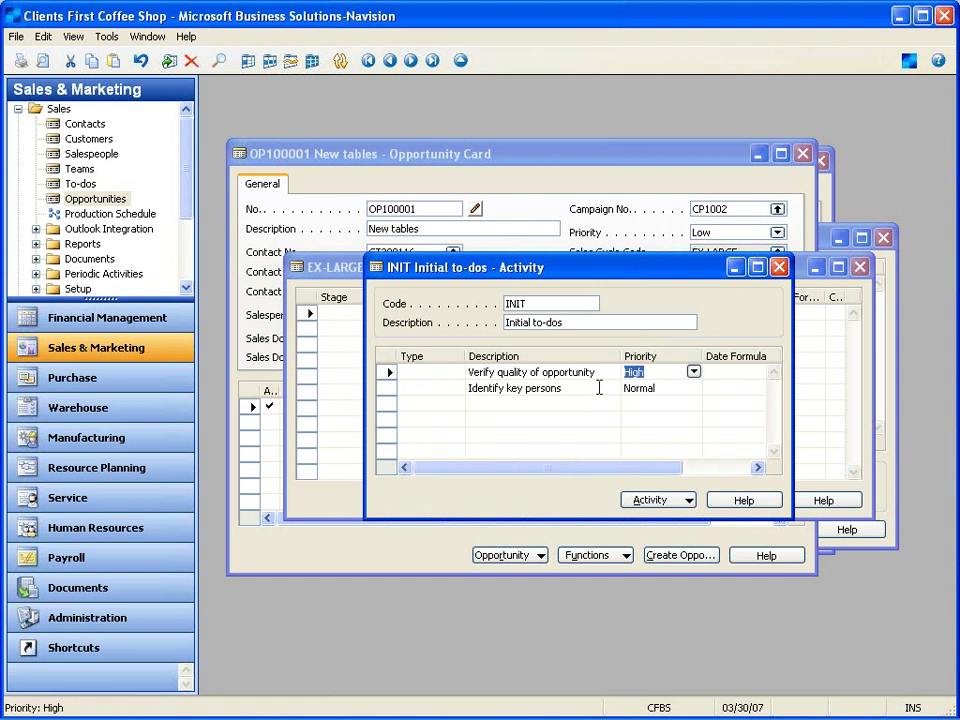
click(546, 390)
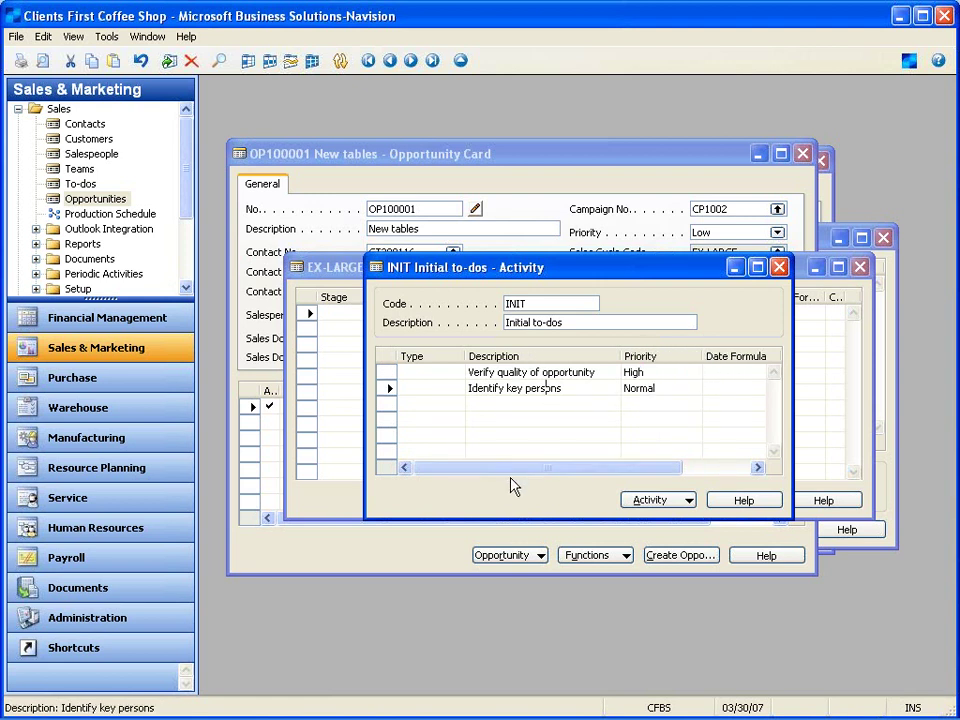
drag(514, 470, 624, 472)
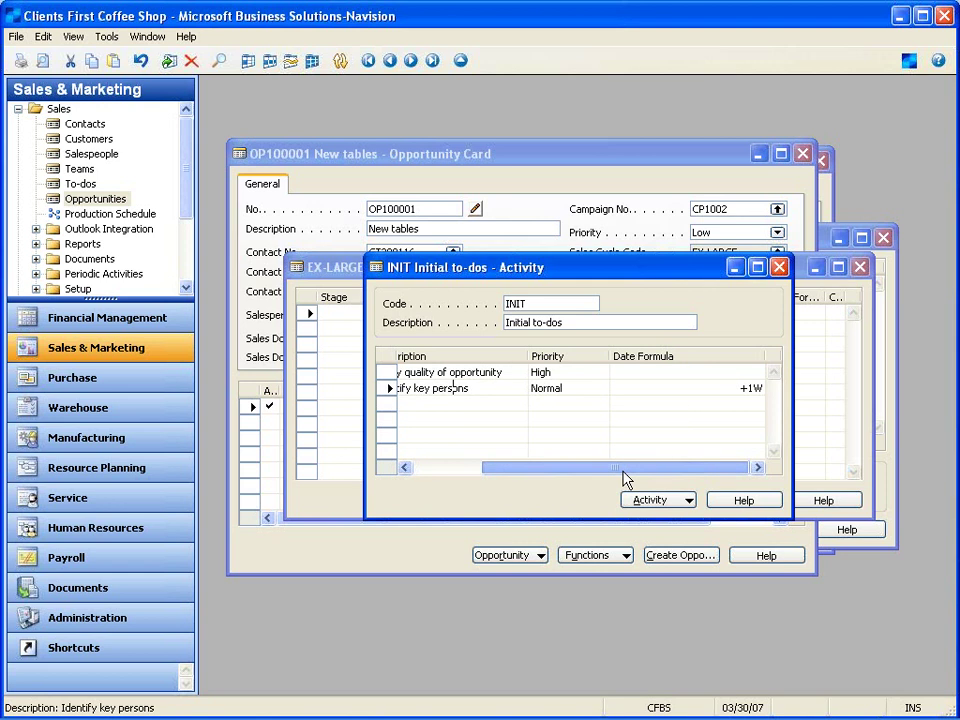
click(779, 267)
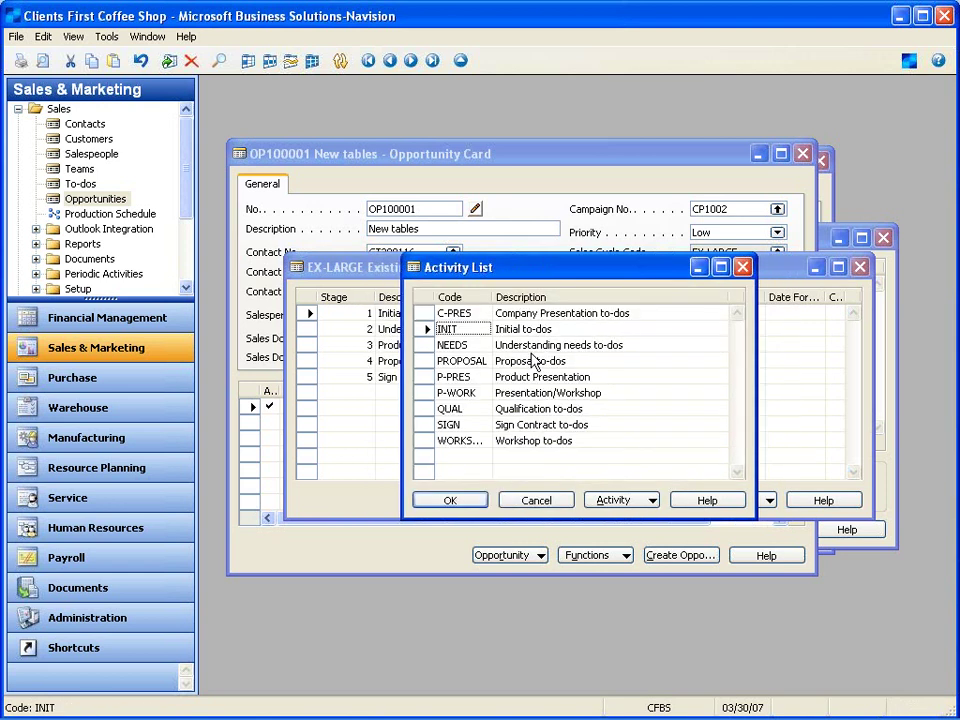
Open the NEEDS activity's card, review its to-dos and return to the activity list.
click(486, 346)
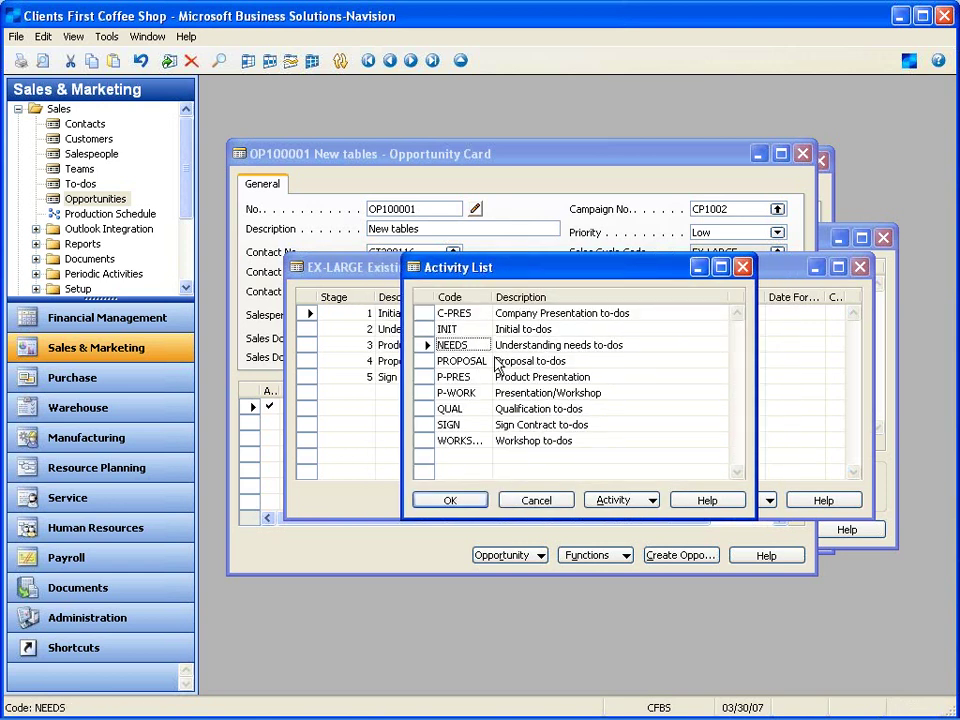
click(634, 503)
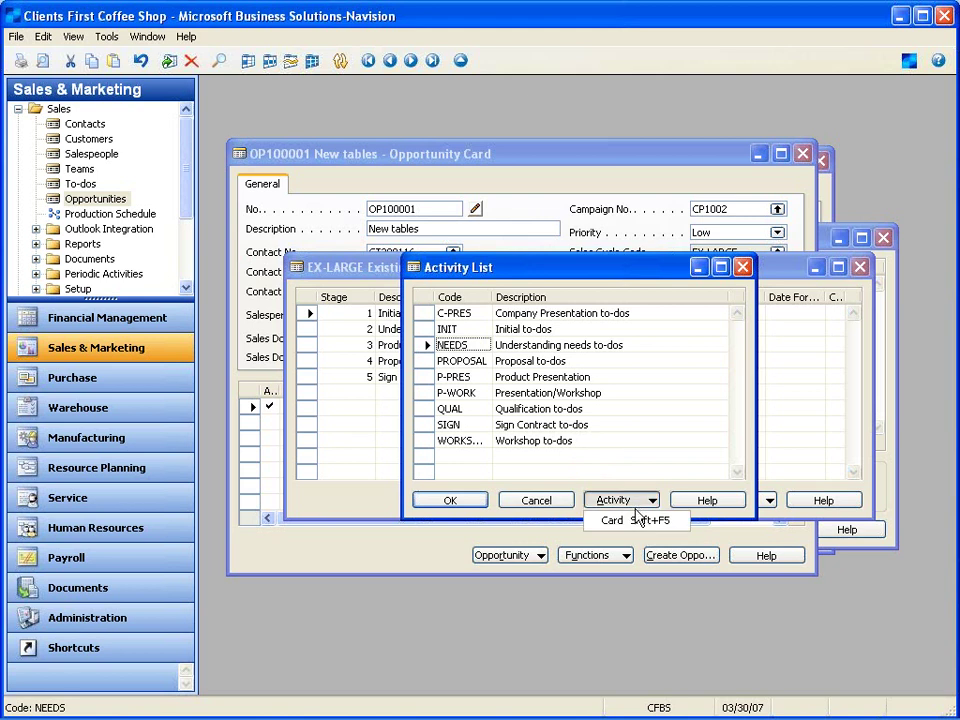
click(636, 520)
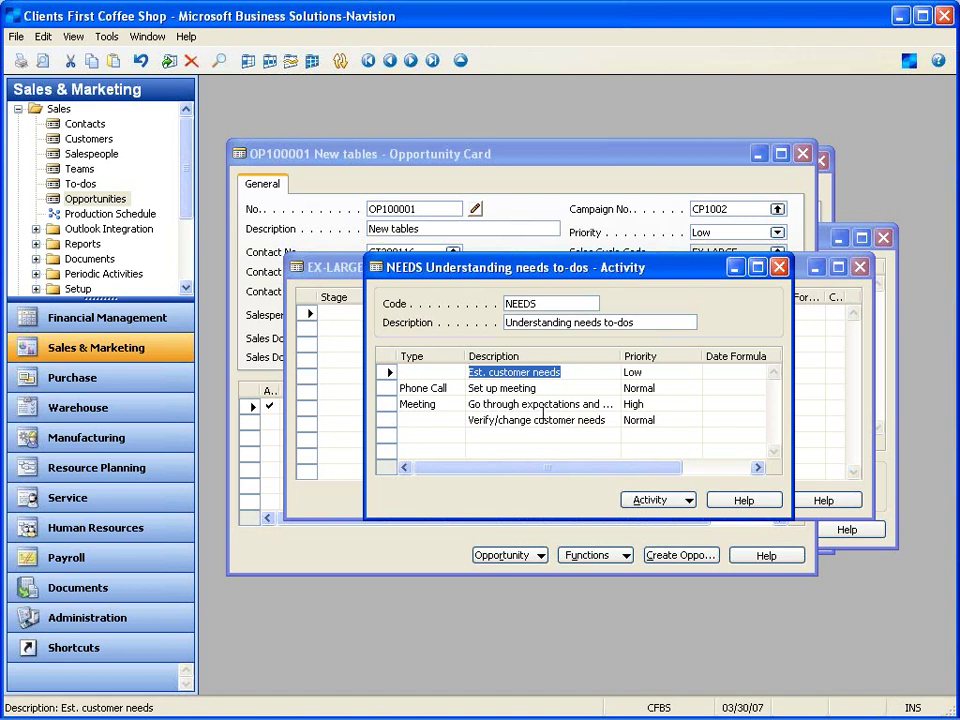
key(F5)
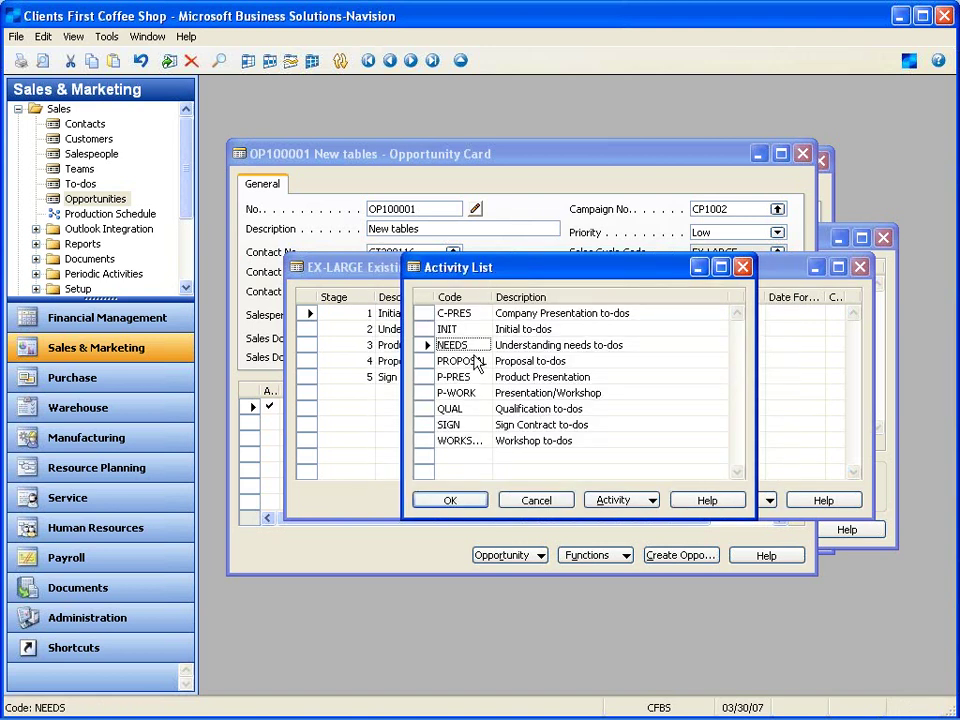
Close the activity list, sales cycle stages and sales cycles to return to the New tables opportunity card.
key(Escape)
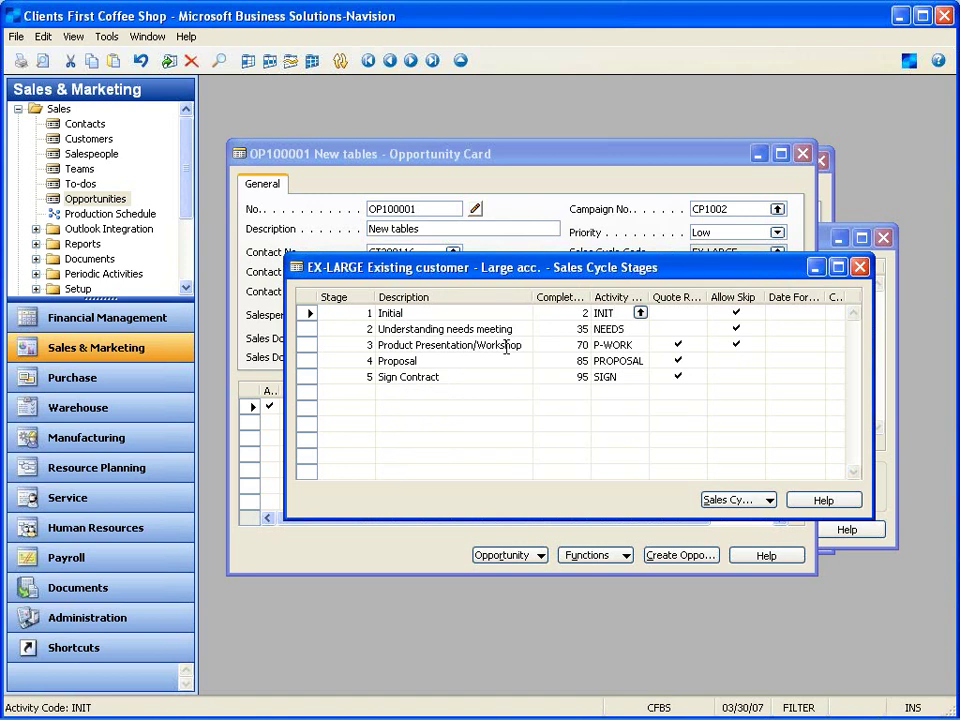
key(Escape)
key(Escape)
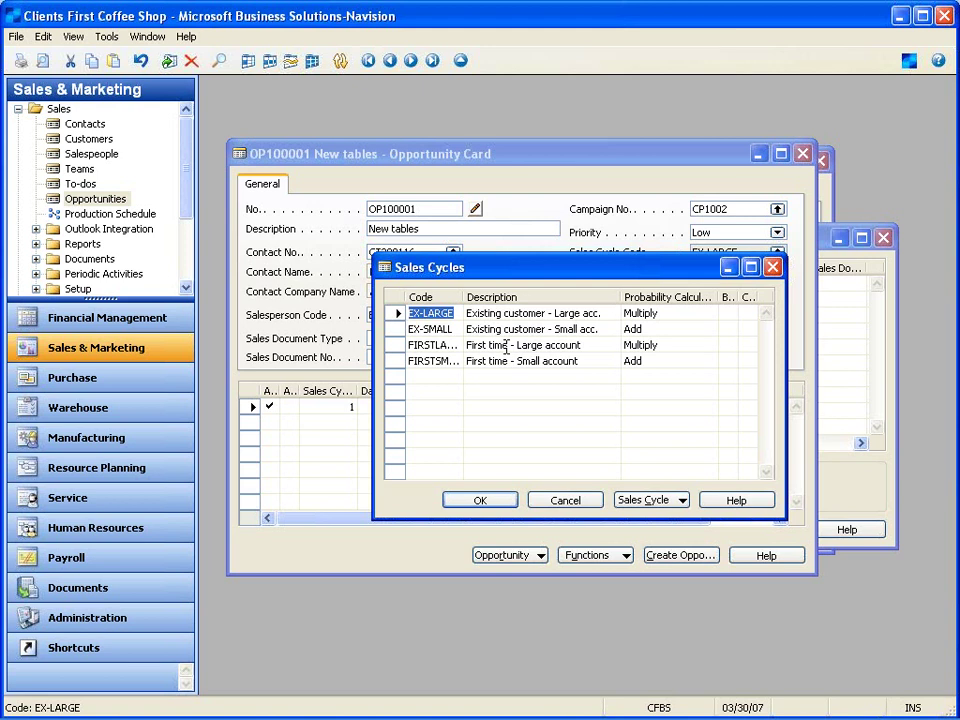
key(Escape)
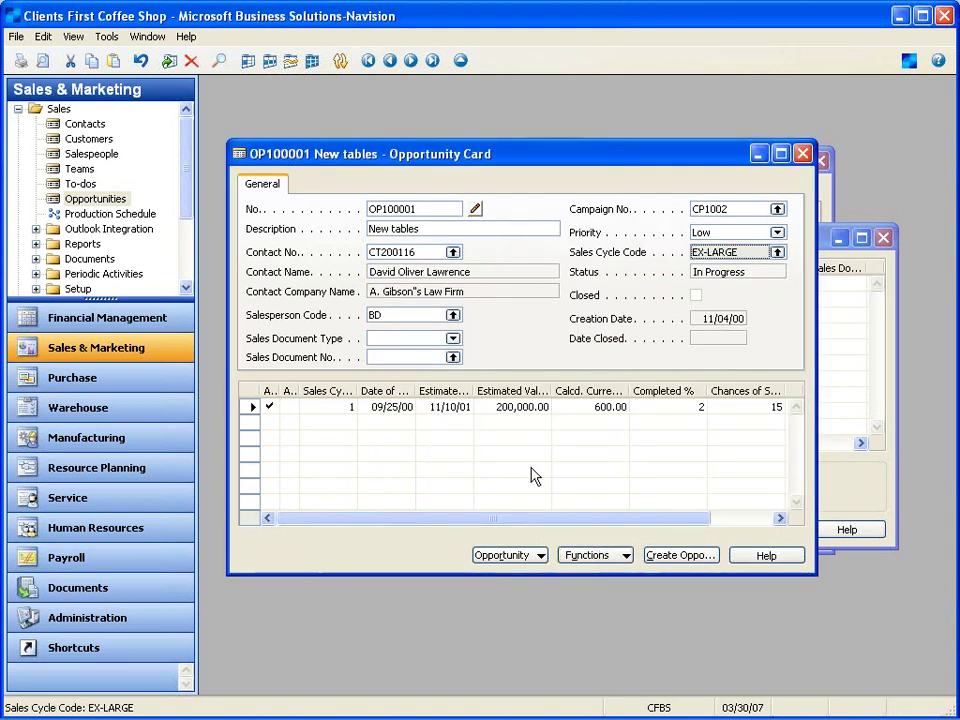
Start updating the New tables opportunity, moving it to the next sales cycle stage, 2 Understanding needs meeting, with change date 03/30/07.
click(596, 556)
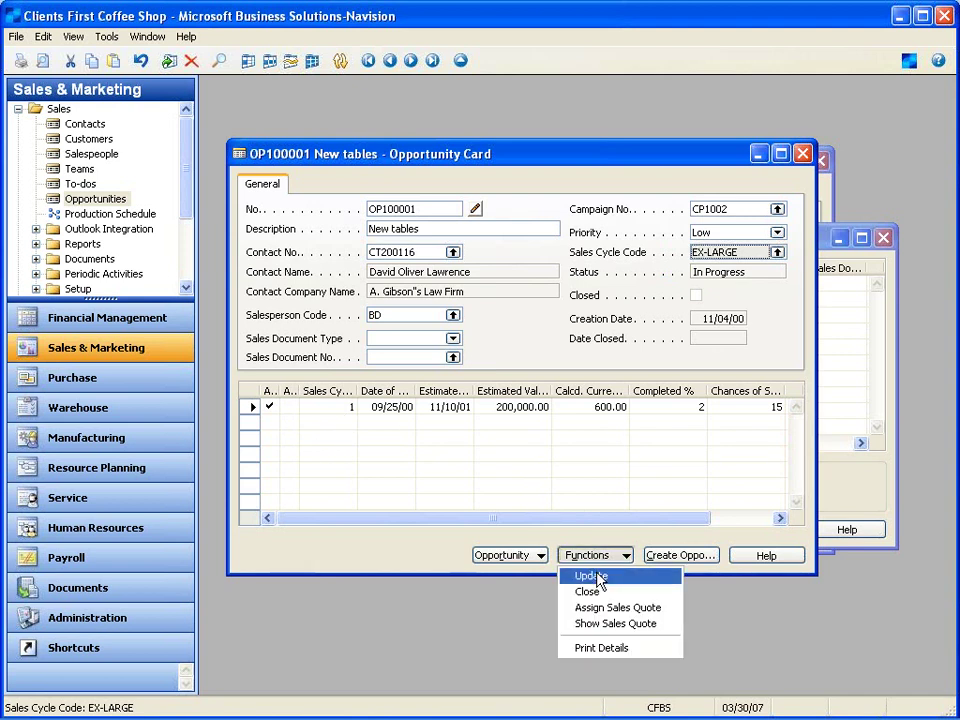
click(594, 577)
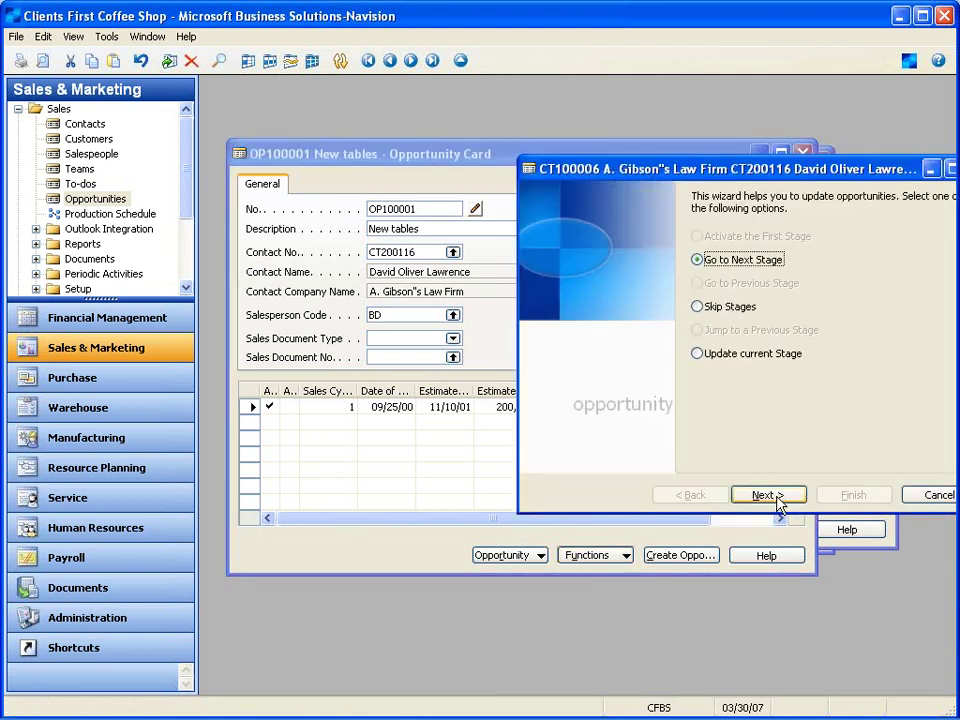
click(779, 503)
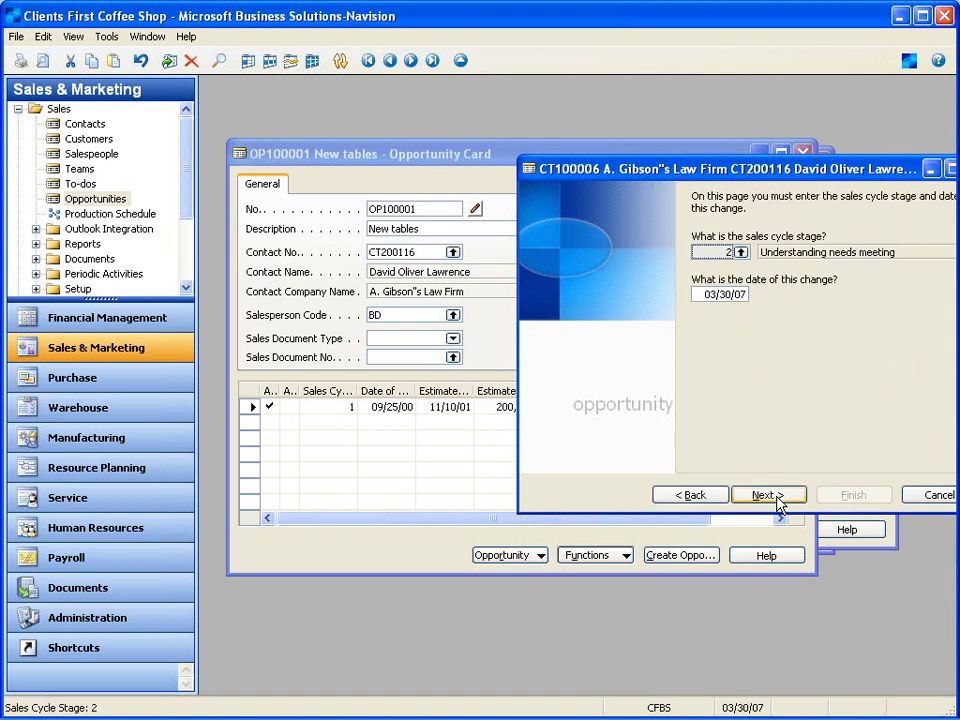
drag(717, 175, 469, 145)
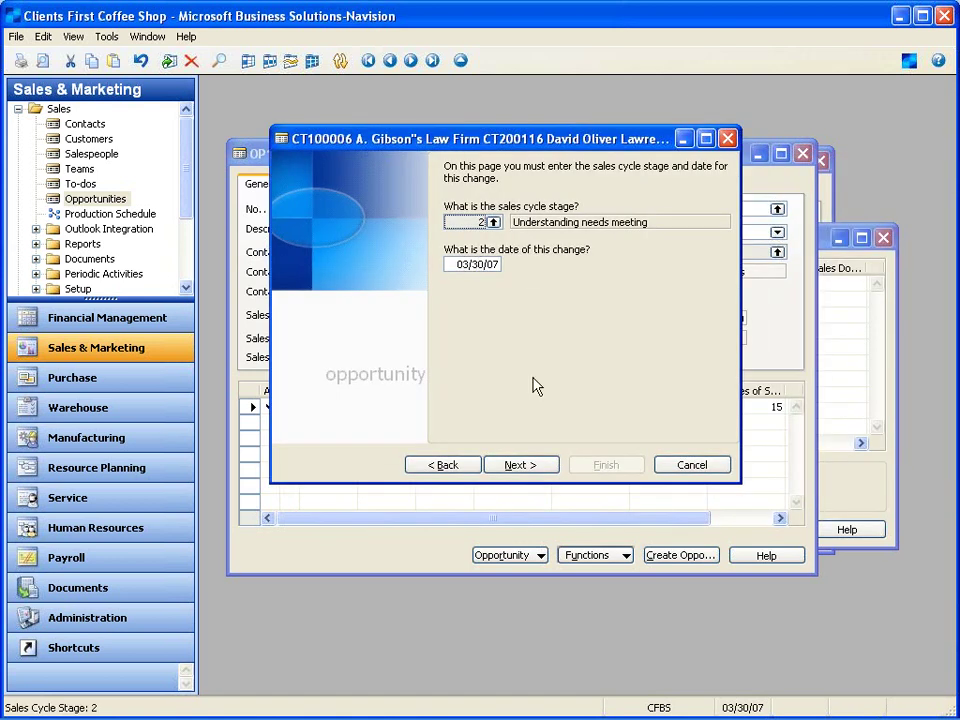
click(544, 472)
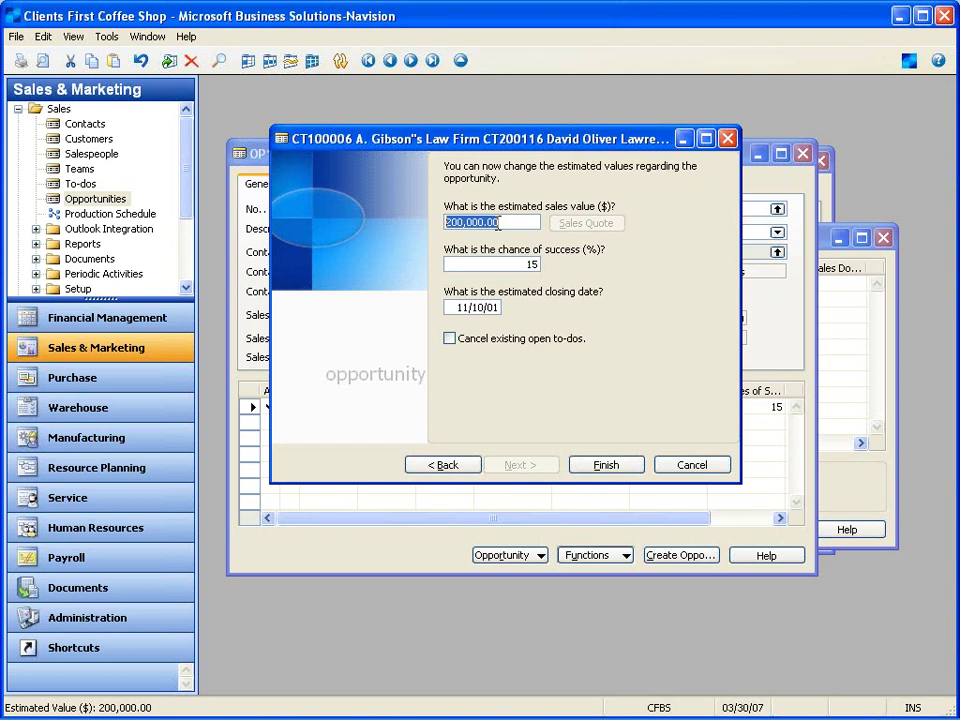
Choose to cancel the existing open to-dos and try to finish the opportunity update.
click(495, 262)
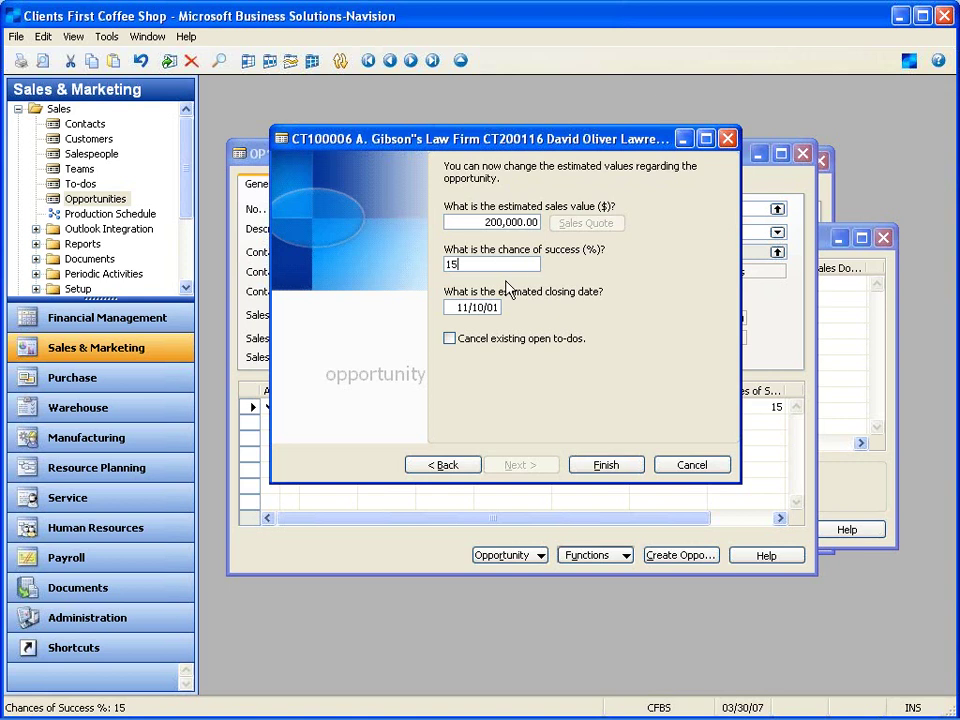
click(449, 339)
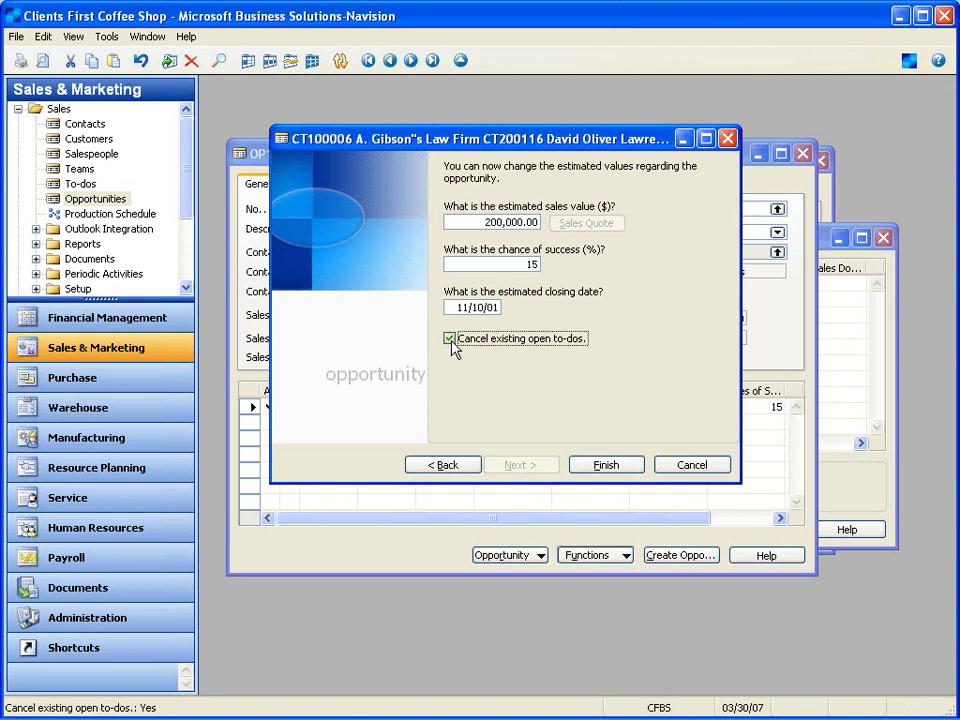
click(607, 468)
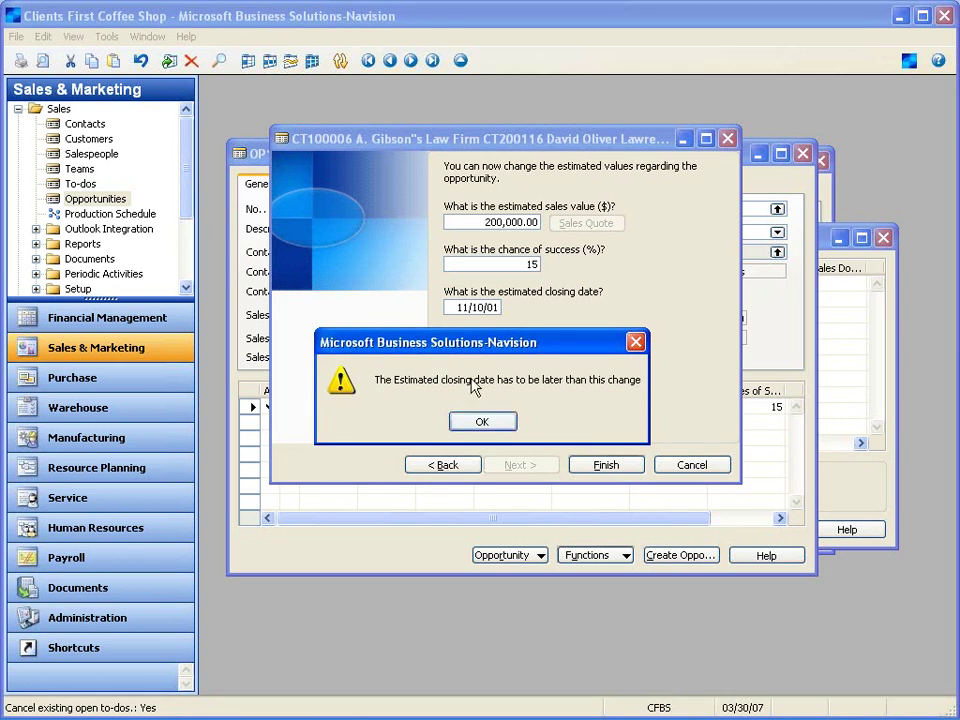
click(482, 423)
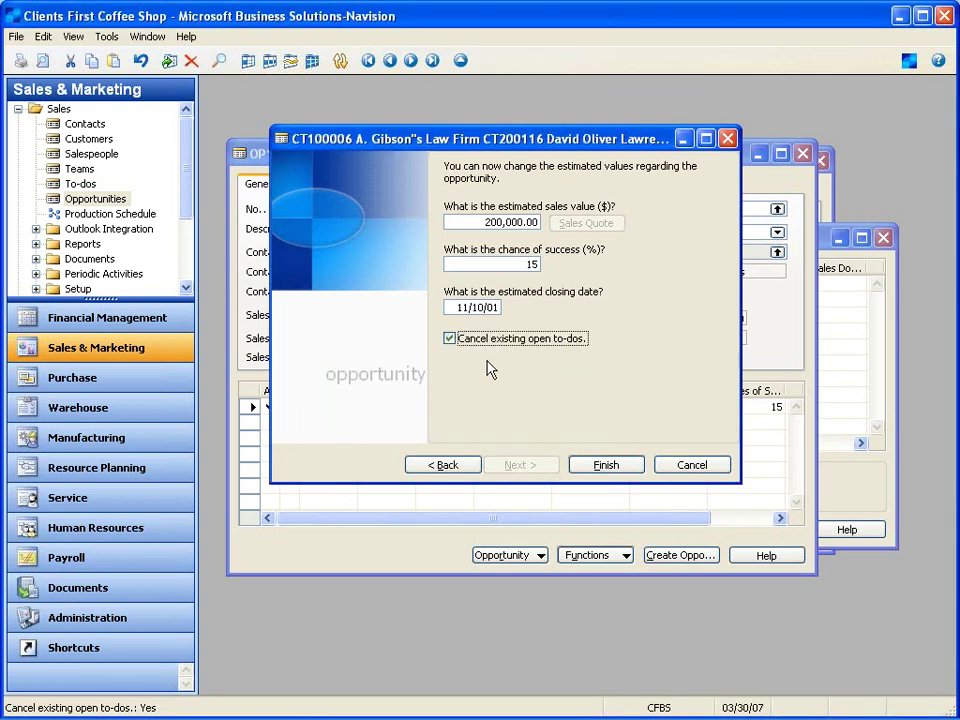
Set the opportunity's estimated closing date to 12/31/07 and finish the stage update.
click(489, 307)
drag(489, 307, 418, 311)
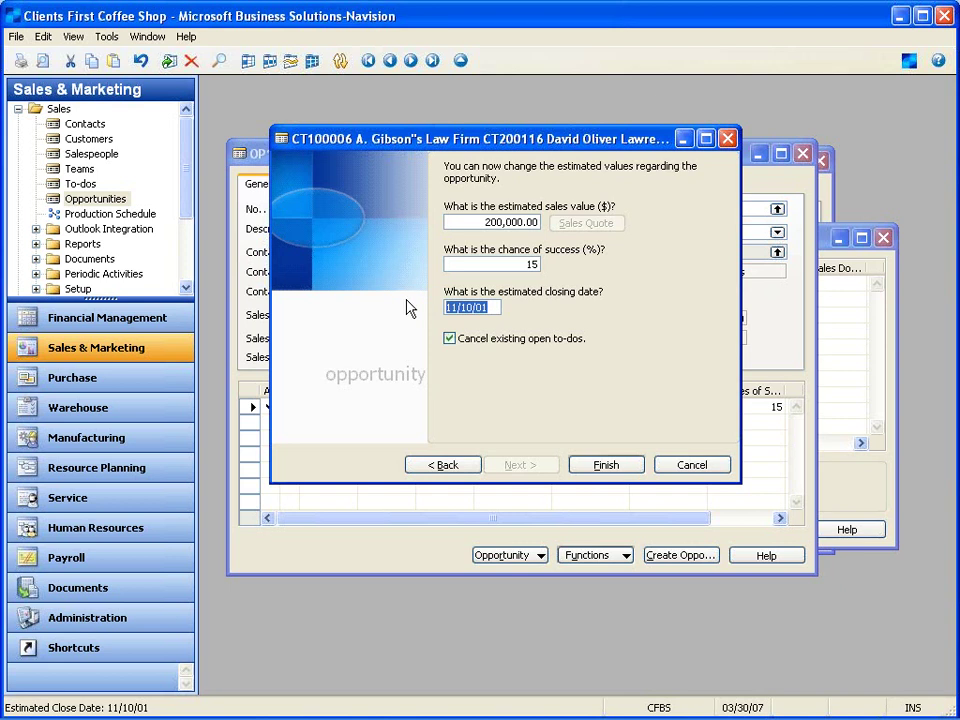
key(Tab)
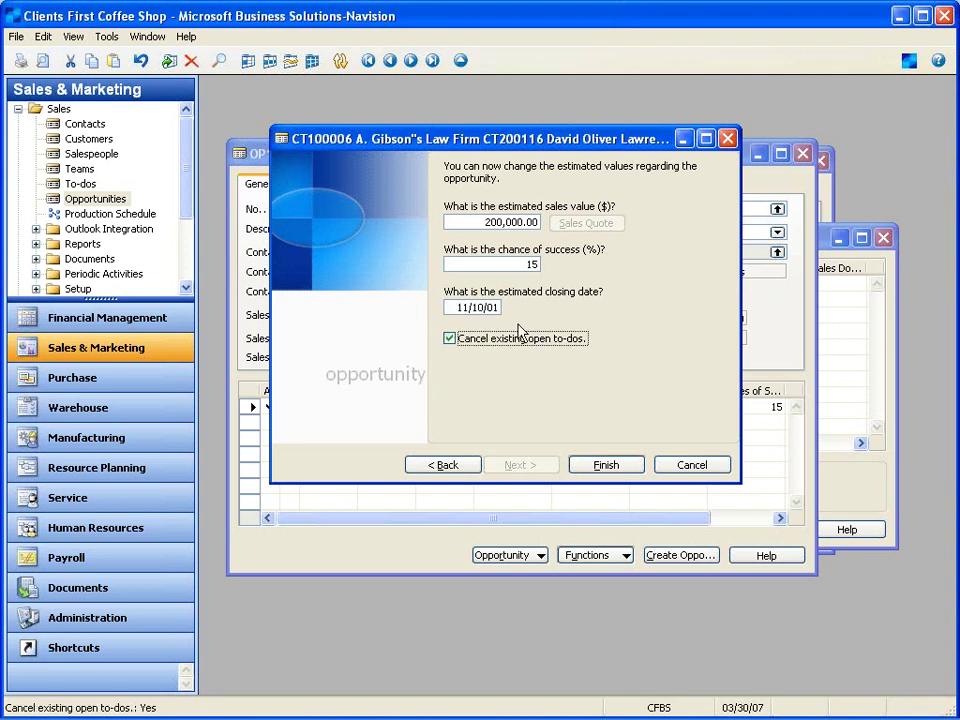
key(shift+Tab)
text(123107)
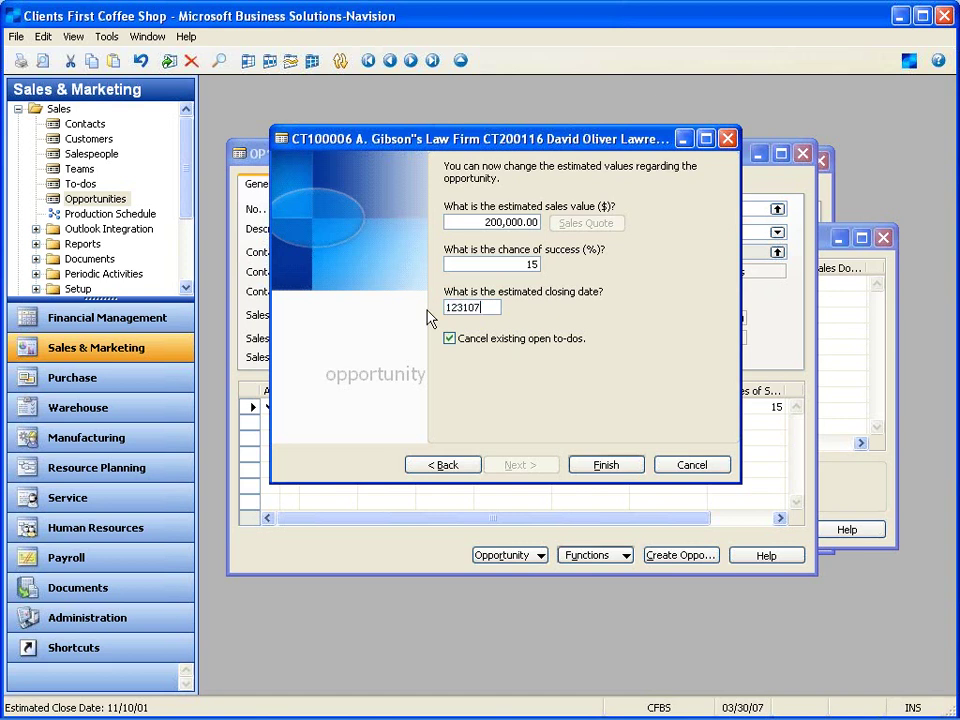
click(617, 466)
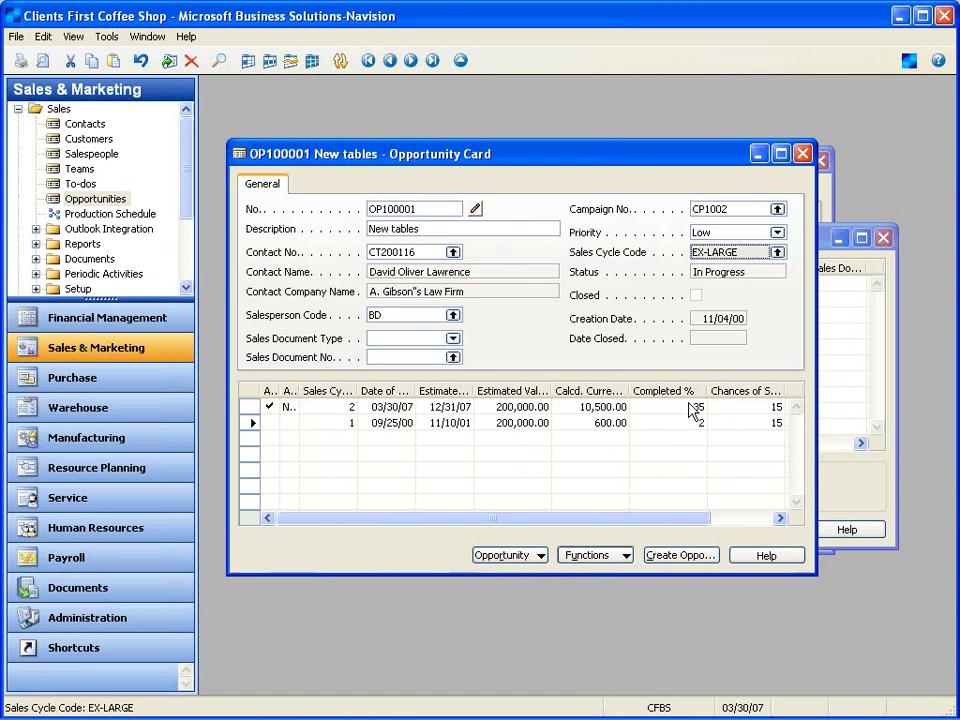
Open the wizard for closing the opportunity, review its Won and Lost options, and exit without closing the opportunity.
click(538, 558)
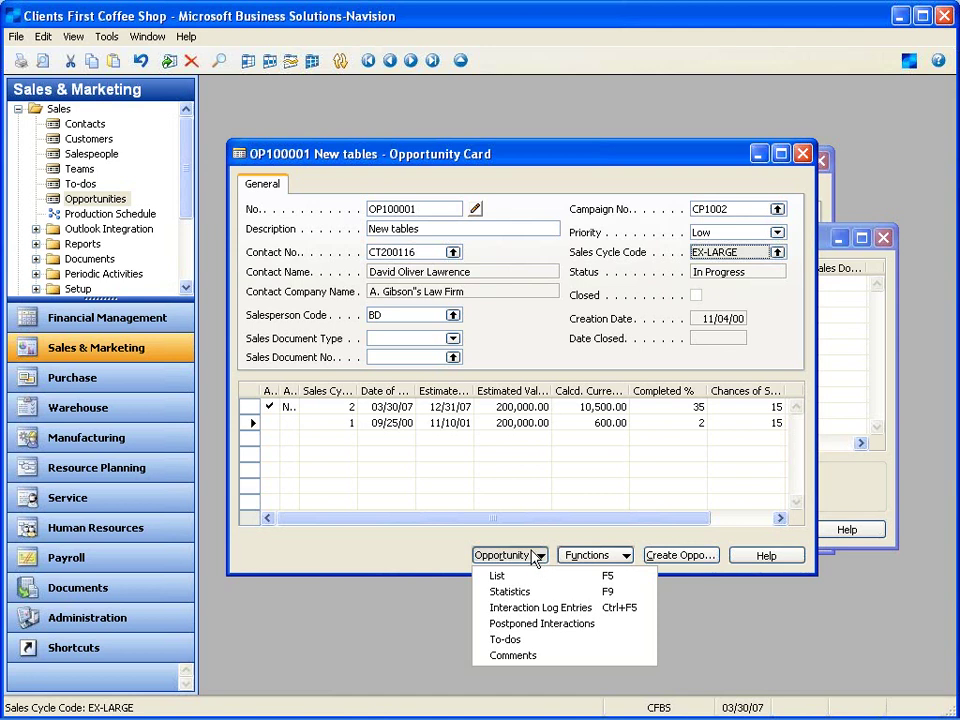
click(584, 556)
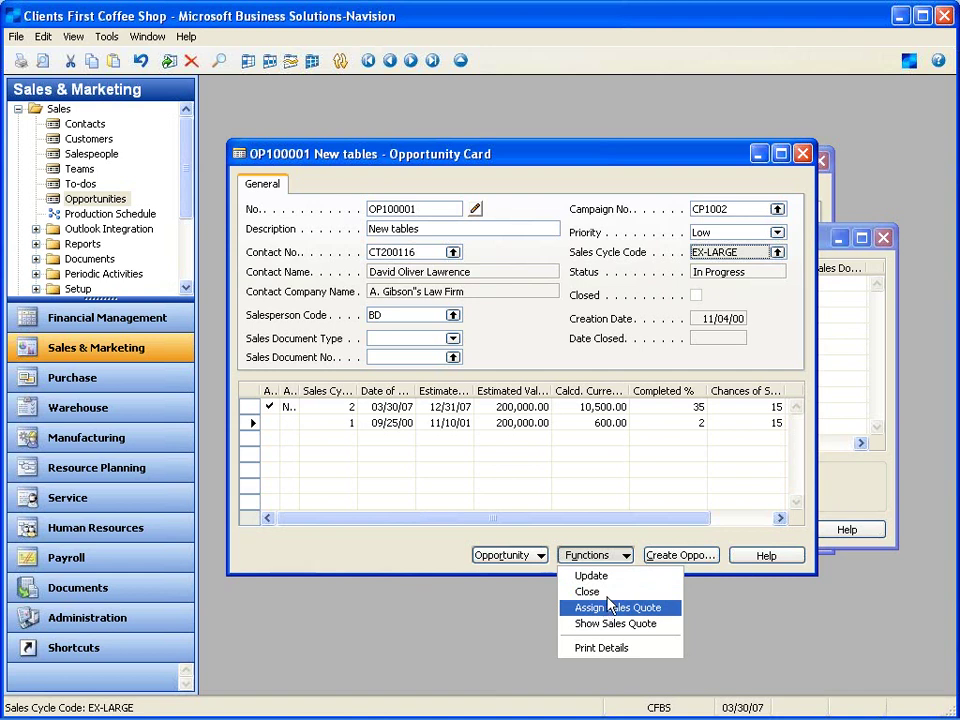
click(600, 592)
drag(822, 176, 596, 162)
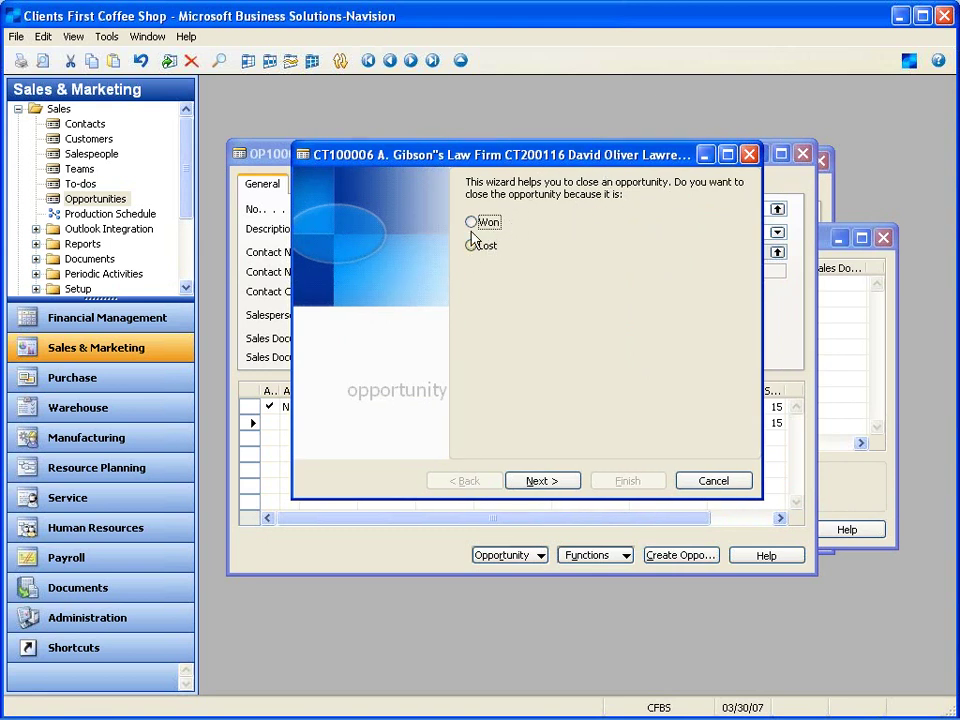
click(752, 154)
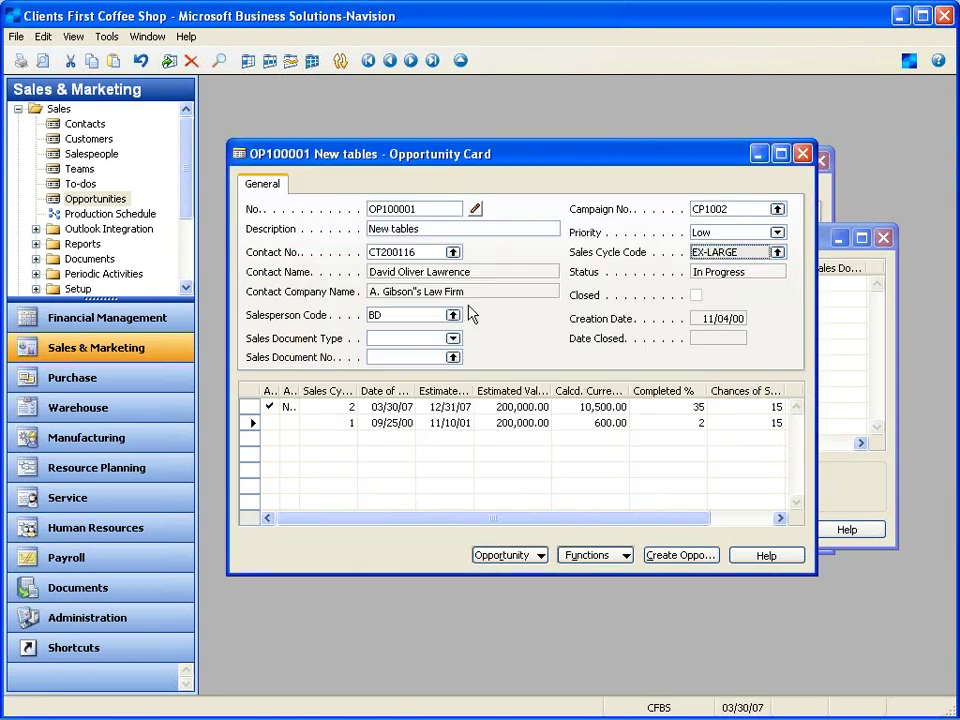
Assign a sales quote to the New tables opportunity.
click(603, 560)
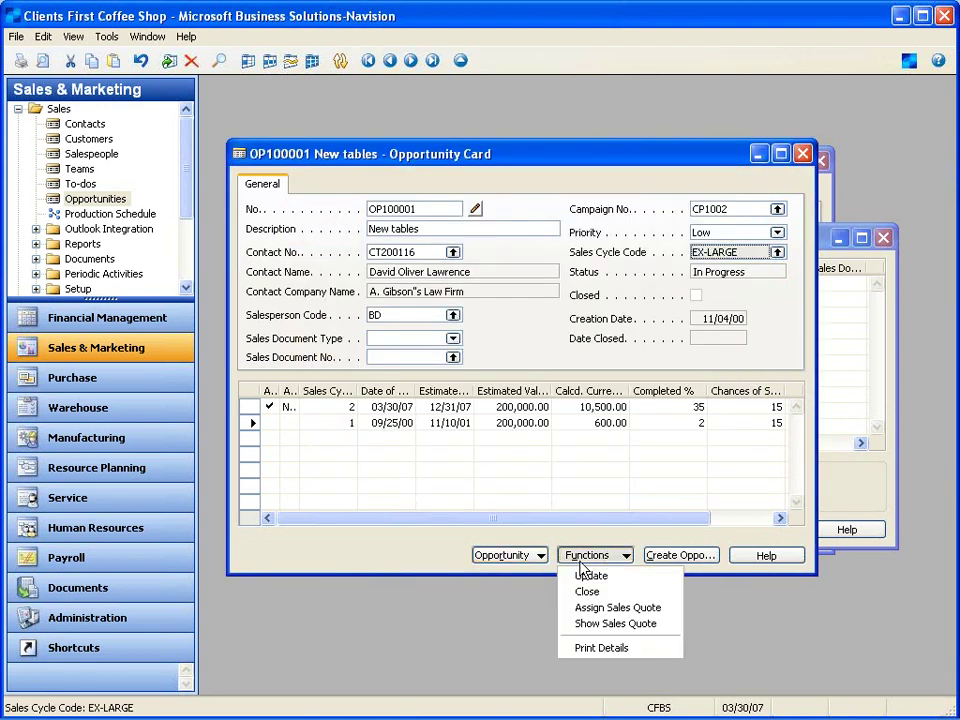
click(510, 560)
click(598, 559)
click(608, 612)
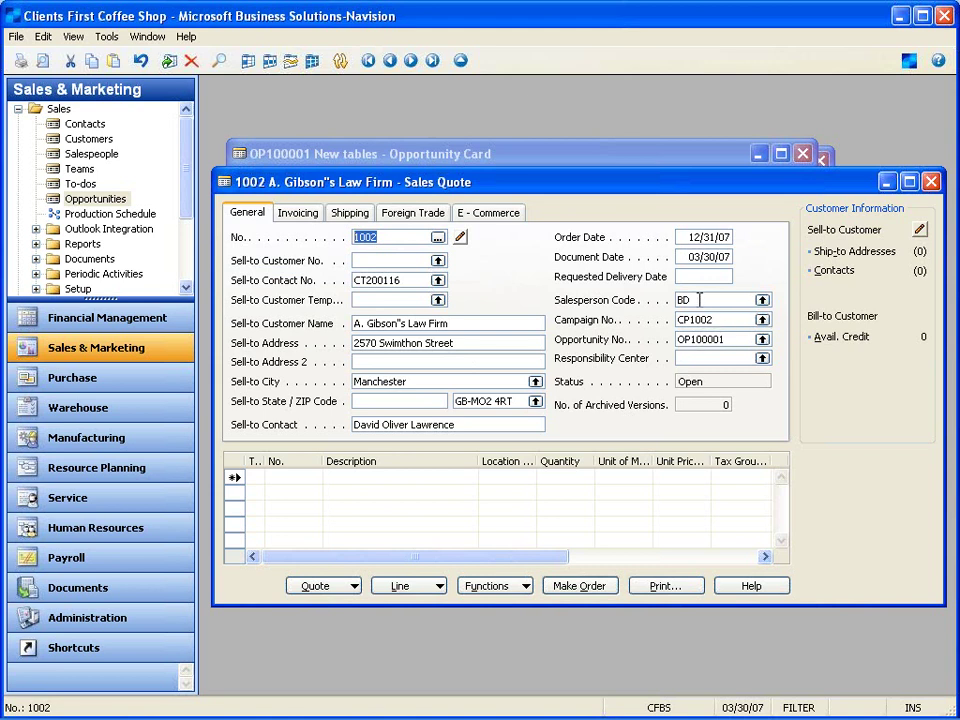
Start an Item line on the sales quote and try to enter the ATHENS Desk, item 1896-S, from the item list.
click(263, 476)
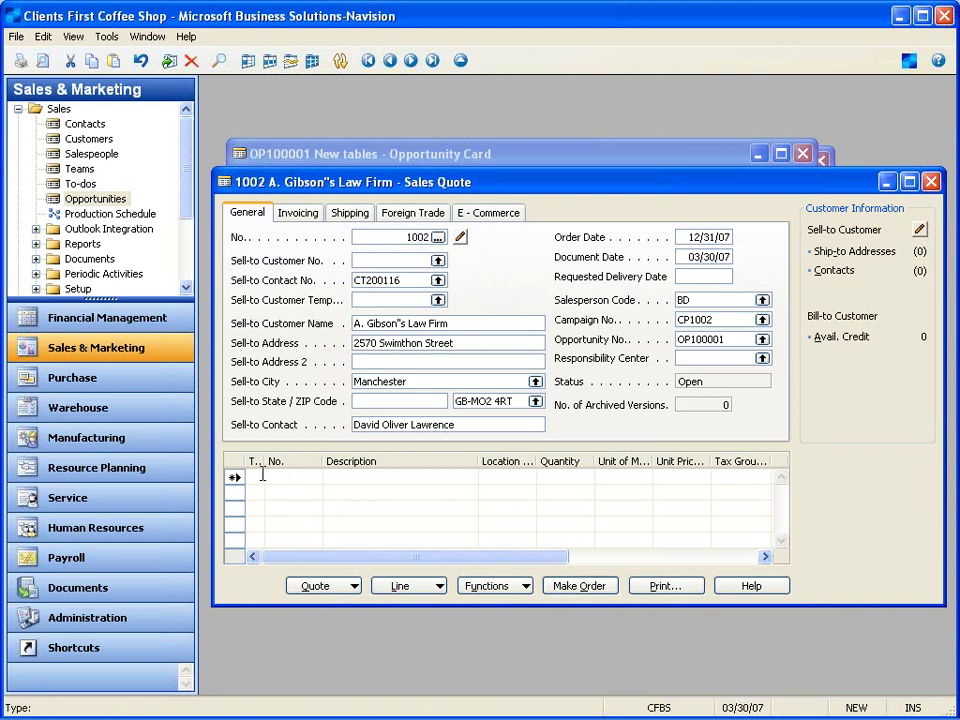
text(i)
key(Tab)
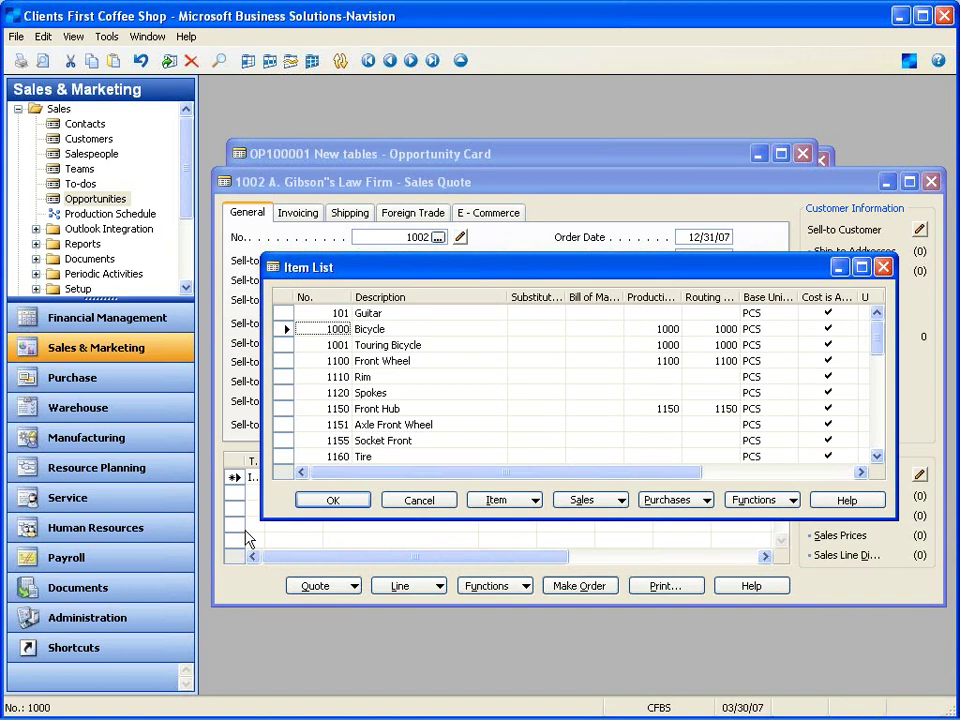
key(Page_Down)
key(Page_Down)
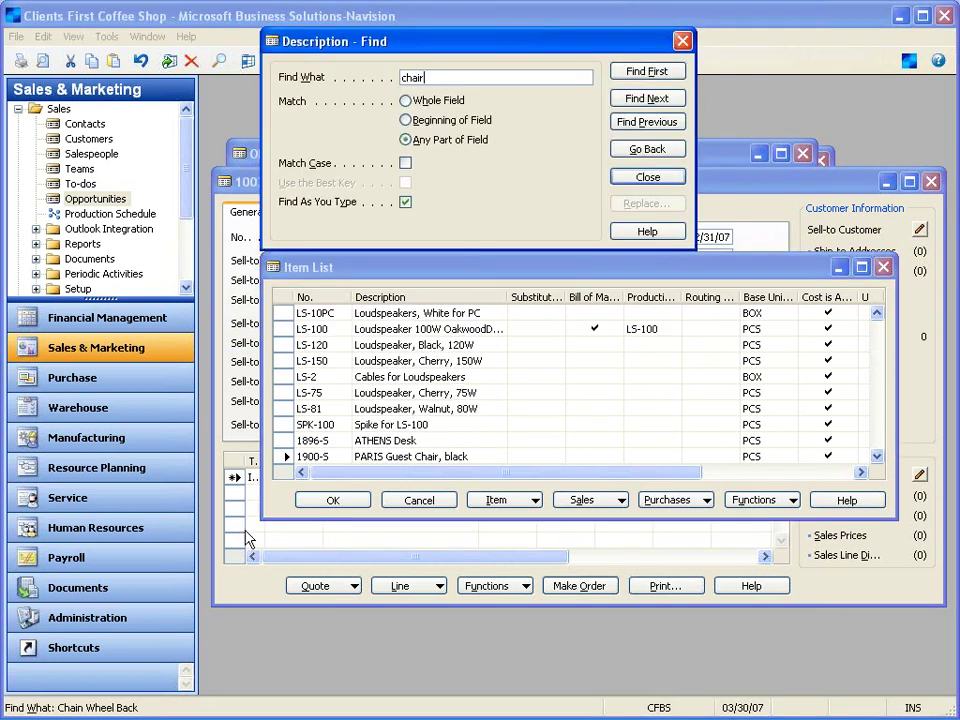
key(Escape)
key(Up)
key(Return)
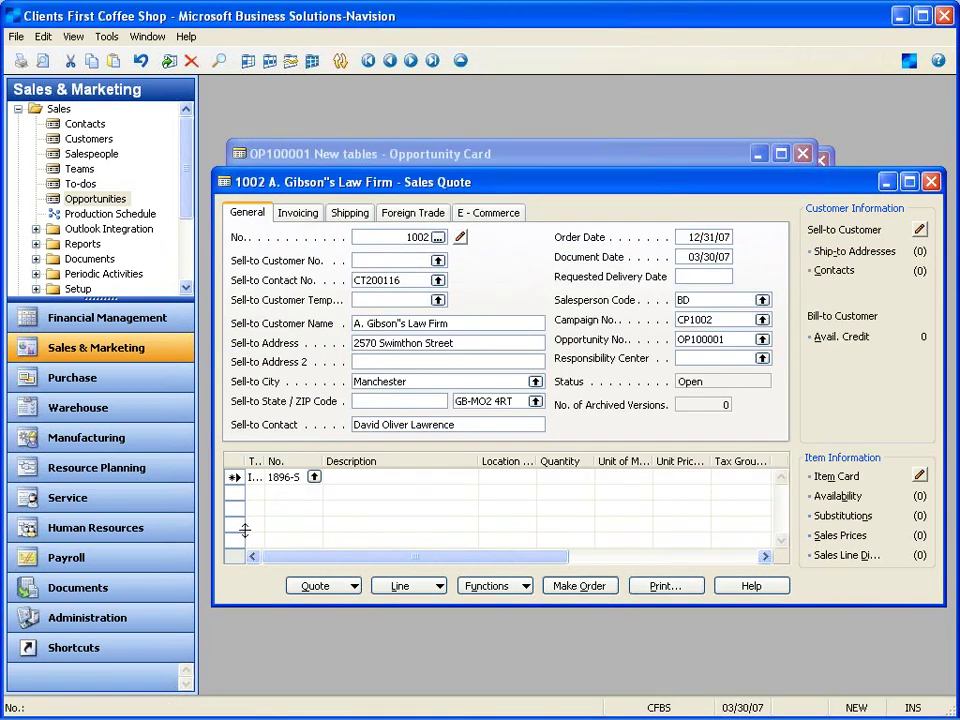
key(Return)
Try to set the quote's sell-to customer to The Cannon Group PLC, agreeing to update the lines and change the customer.
click(438, 262)
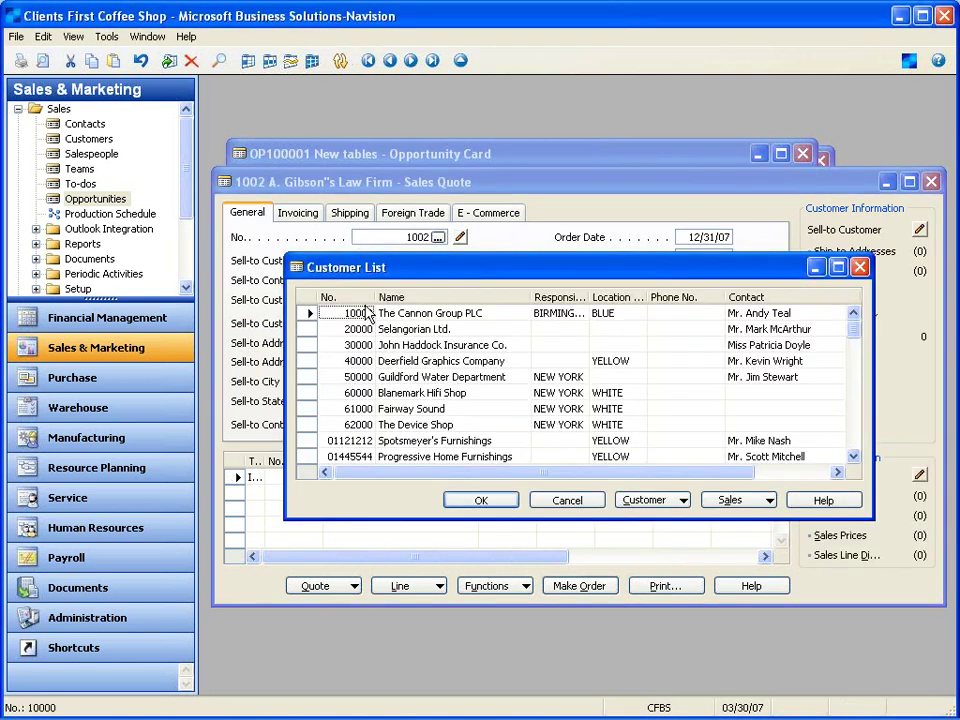
double_click(369, 310)
key(Left)
key(Return)
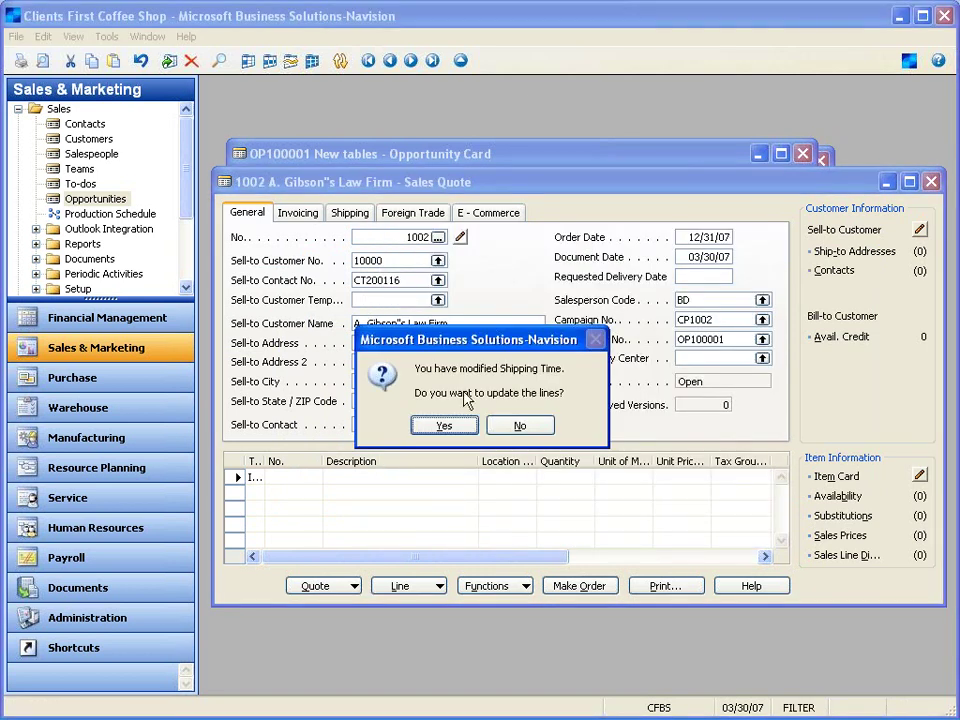
click(446, 427)
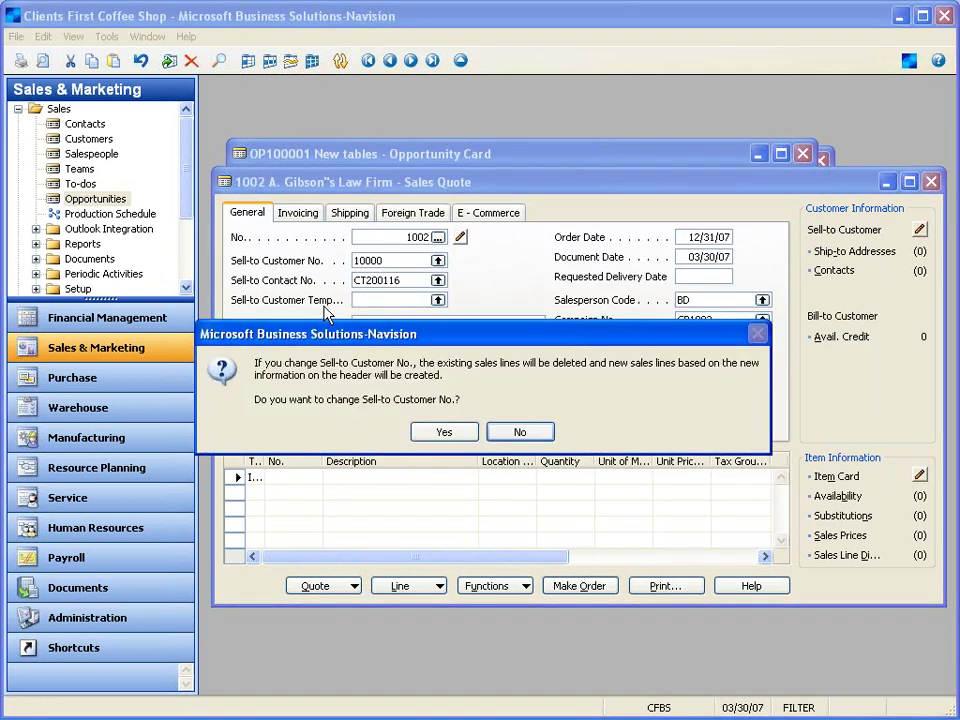
click(444, 432)
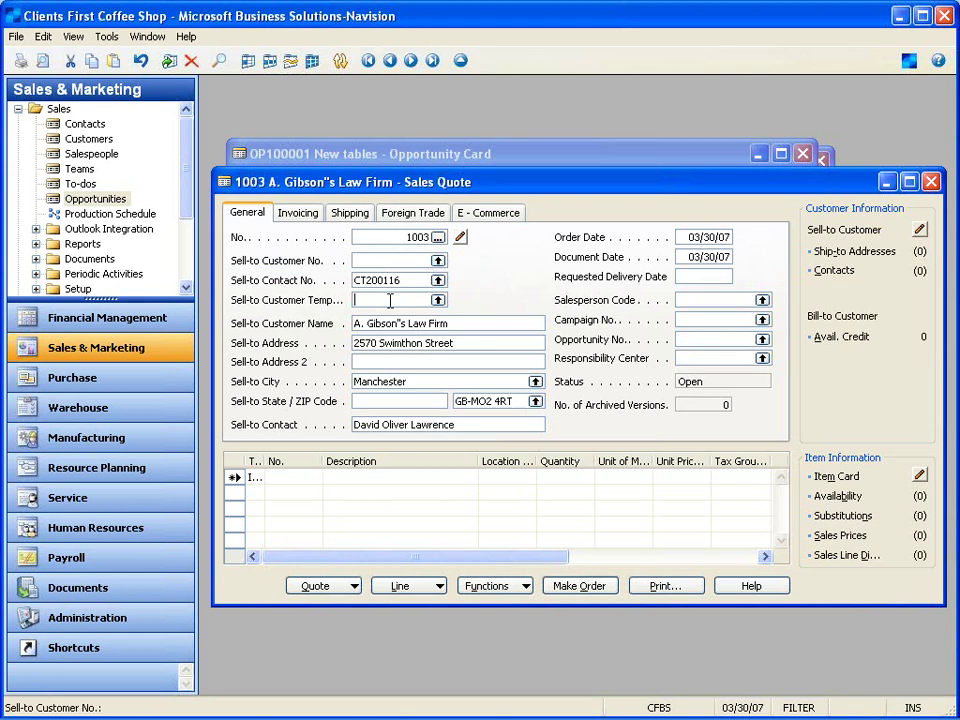
Set the quote's sell-to customer template to GB LND, the GB London Customers template.
click(437, 300)
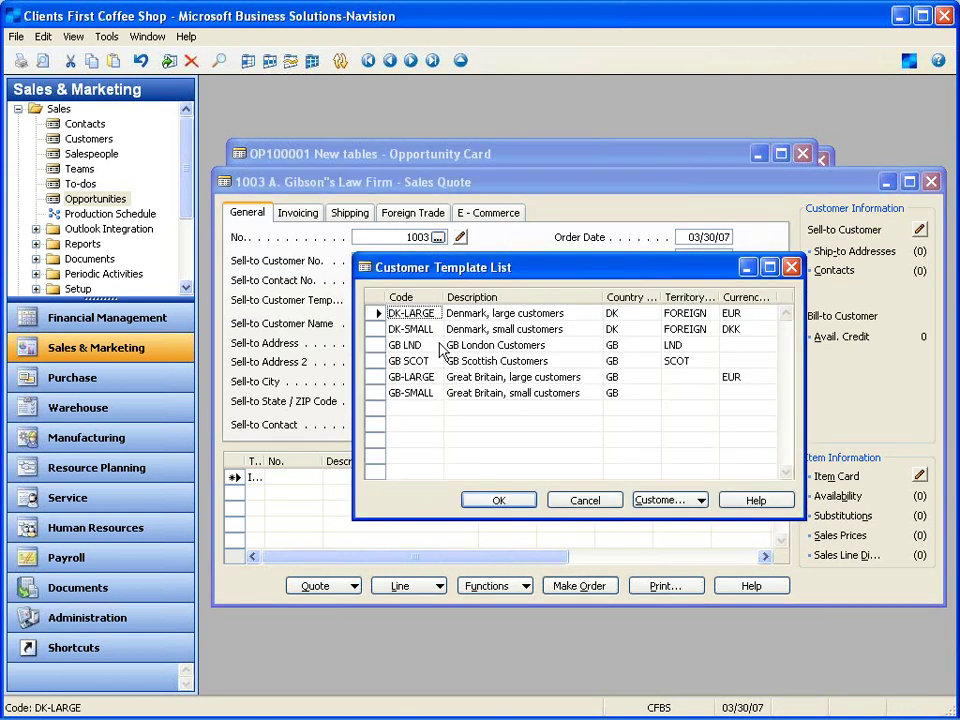
double_click(420, 343)
click(418, 343)
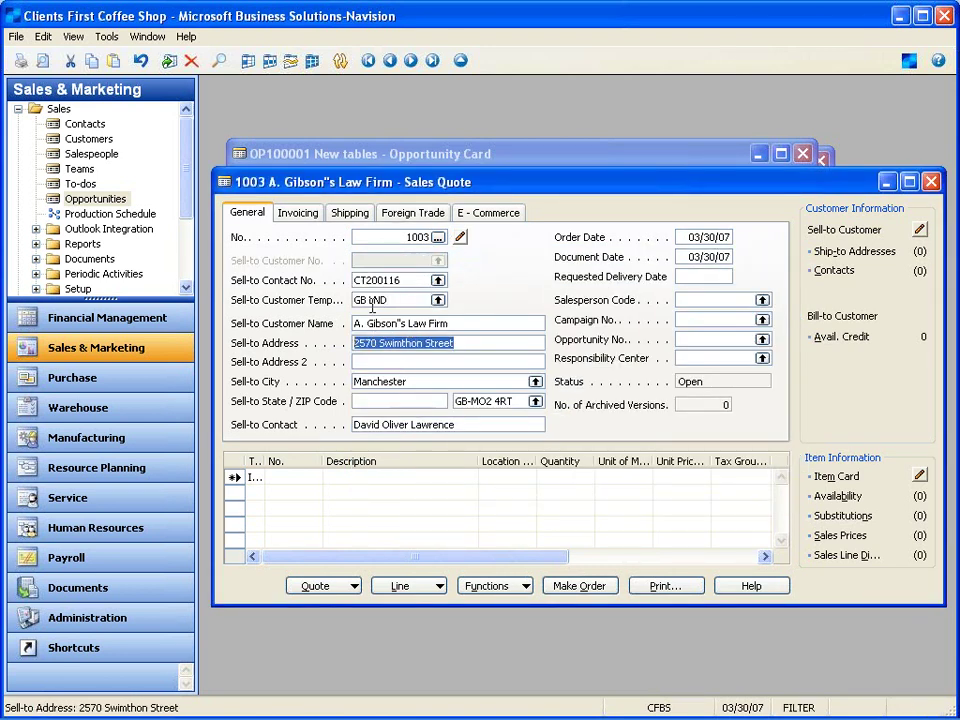
Enter item 1896-S on the quote's first line with a quantity of 100, and go through its price and amount fields.
click(315, 479)
double_click(318, 499)
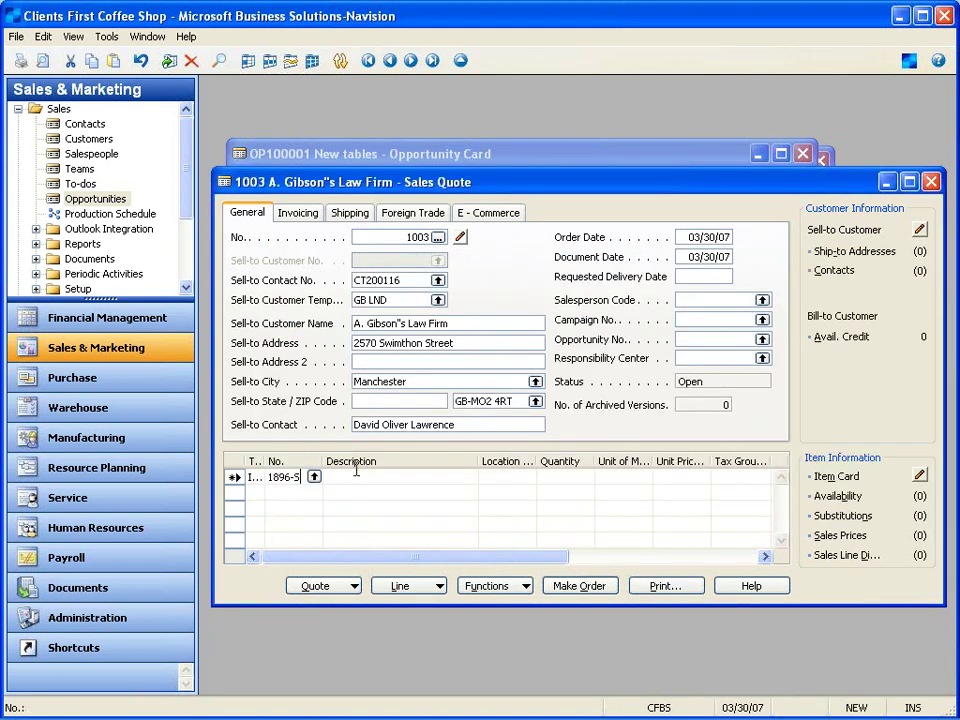
click(355, 475)
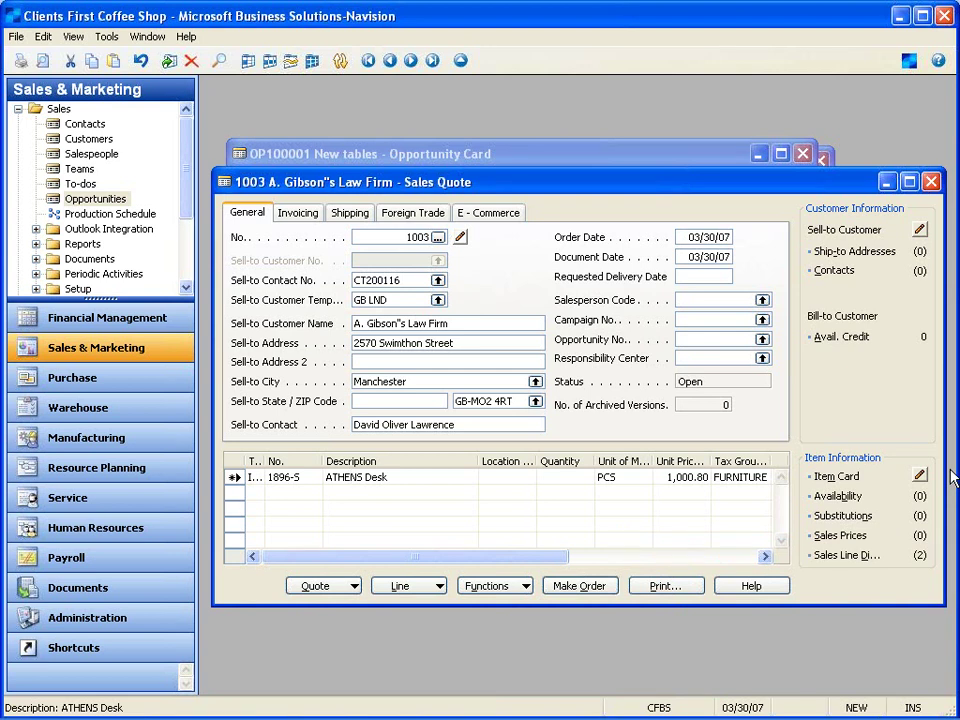
click(552, 477)
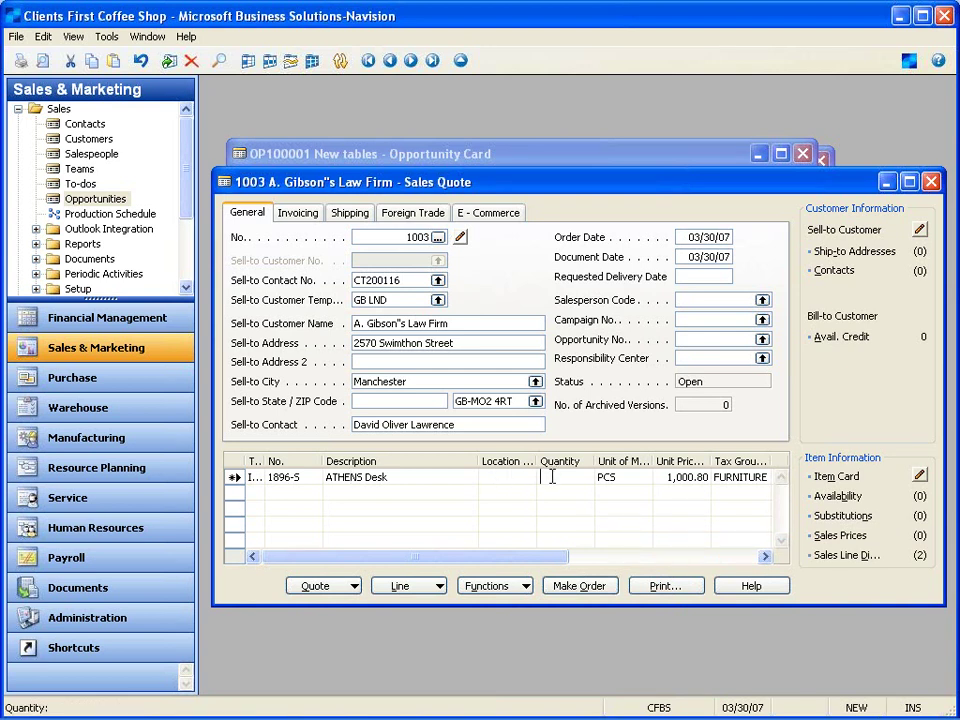
key(Tab)
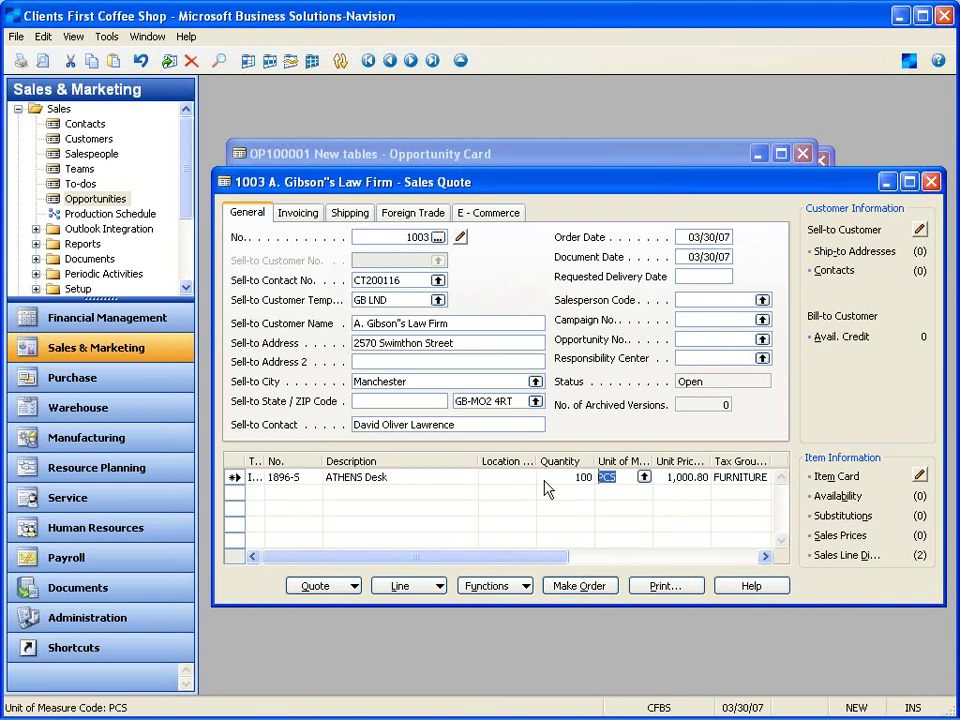
key(Tab)
key(Tab)
key(Tab)
key(Tab)
key(Tab)
key(Tab)
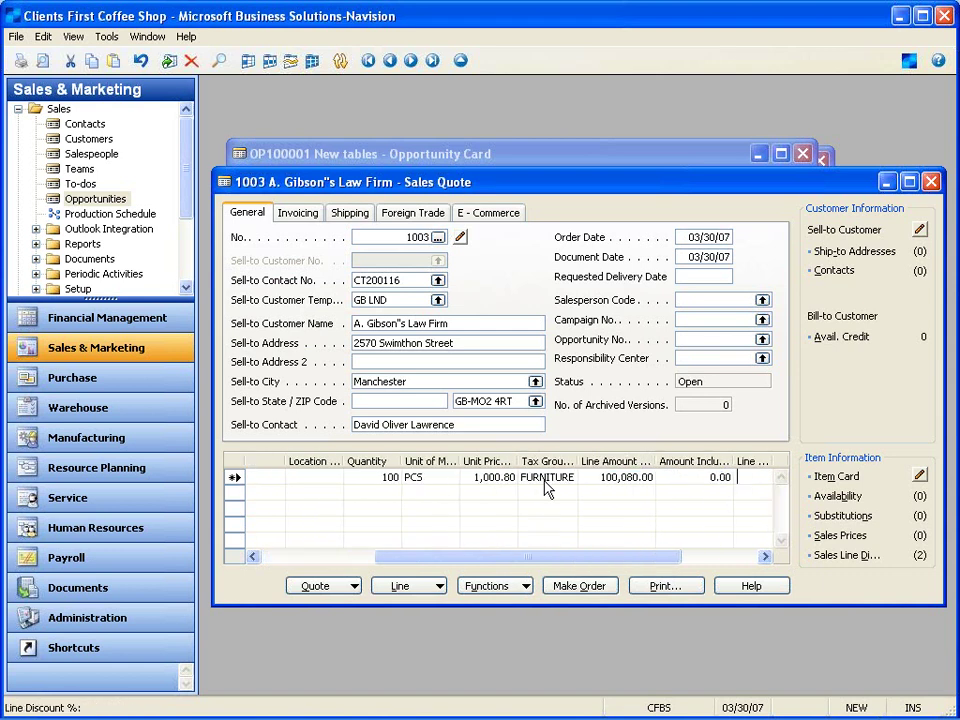
Start a second Item line on the sales quote and pick item 1900-S, PARIS Guest Chair, black, from the item list.
key(shift+Tab)
key(shift+Tab)
key(Down)
key(shift+Tab)
key(shift+Tab)
key(shift+Tab)
key(shift+Tab)
key(shift+Tab)
key(shift+Tab)
key(shift+Tab)
key(shift+Tab)
key(shift+Tab)
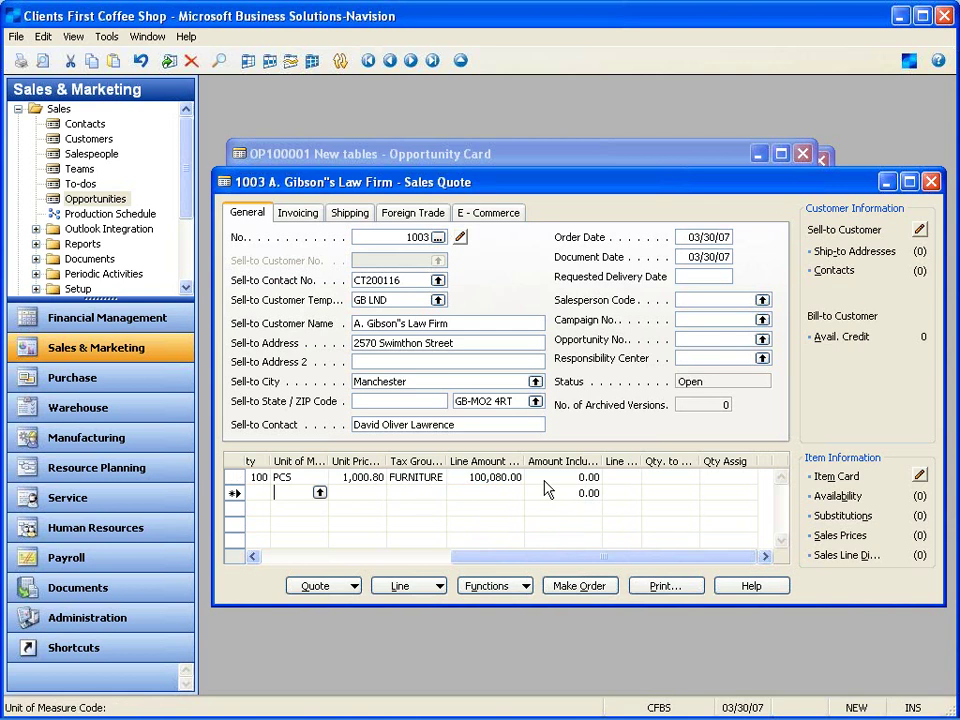
key(Tab)
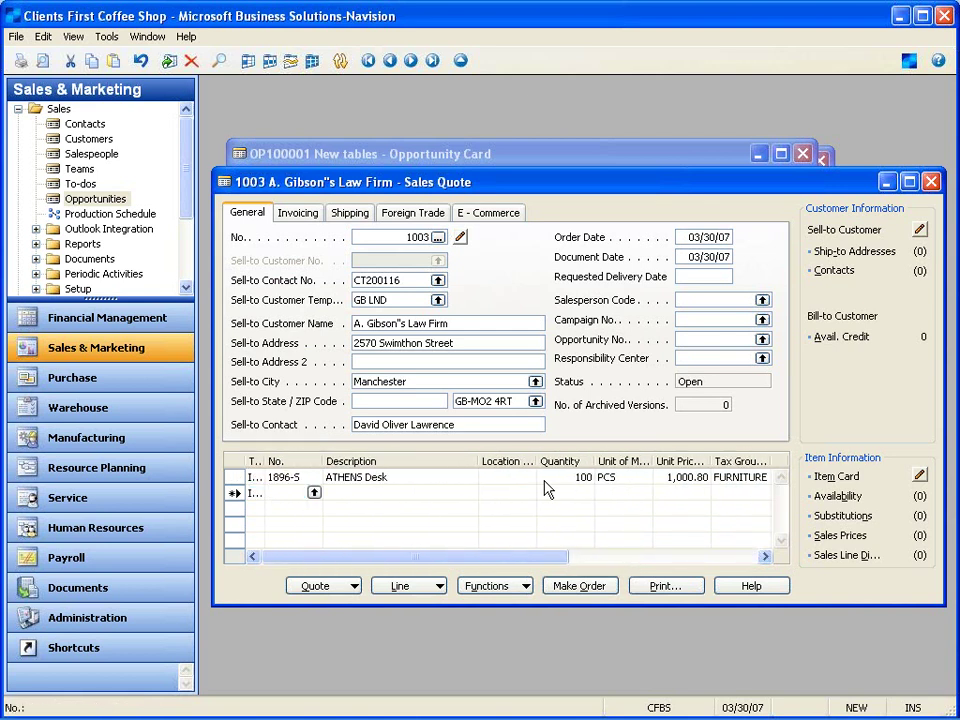
key(F6)
key(Down)
key(Return)
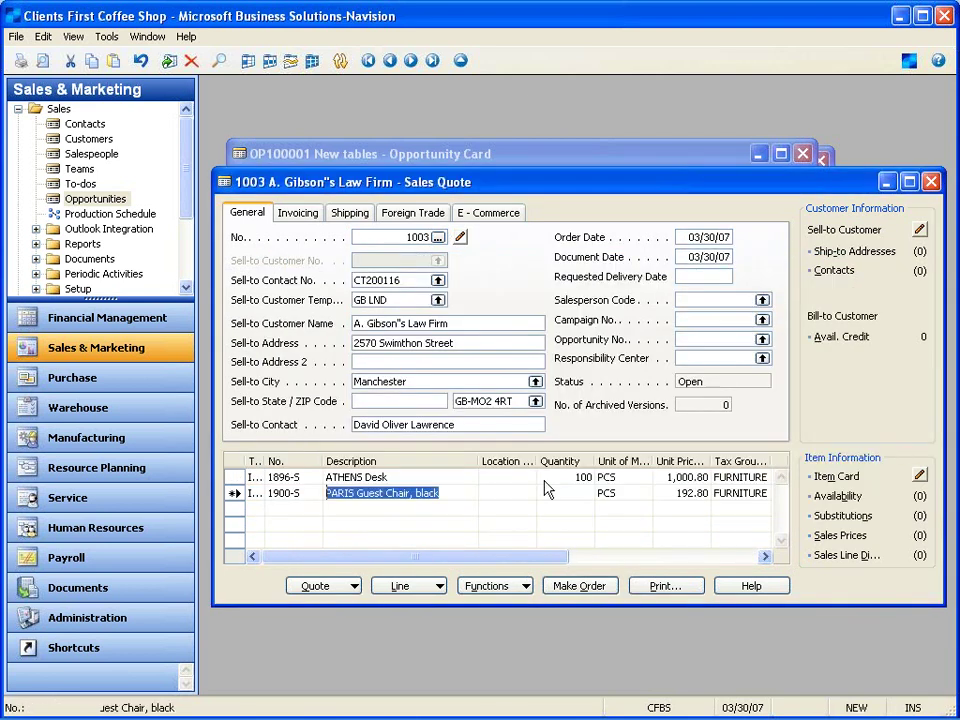
Set the quantity of the PARIS Guest Chair line to 100.
key(Tab)
key(Tab)
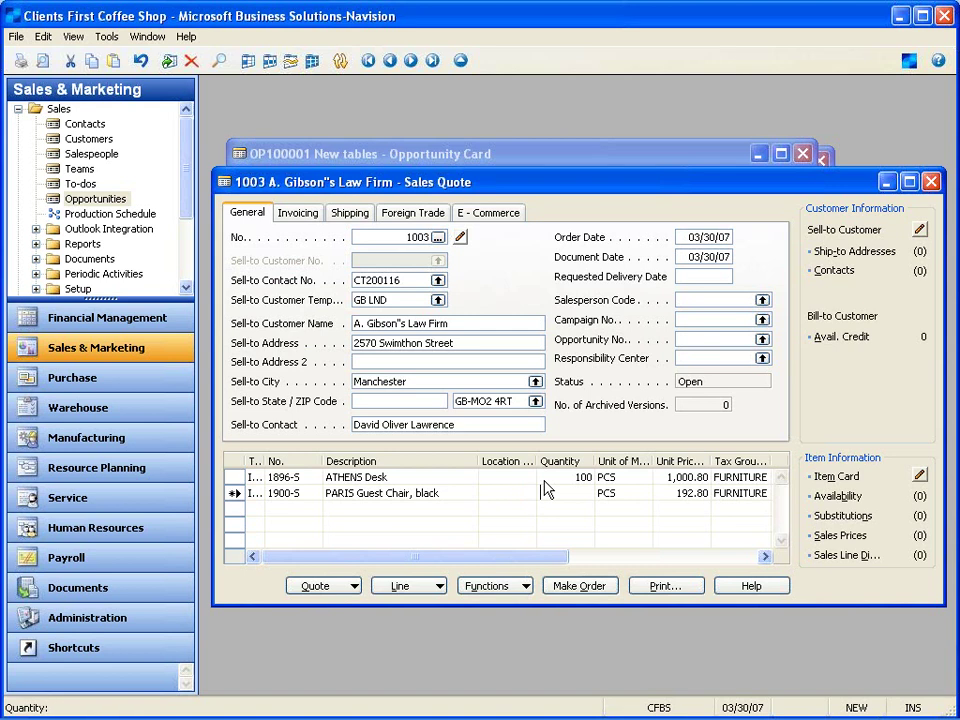
text(100)
key(Tab)
key(Tab)
key(Tab)
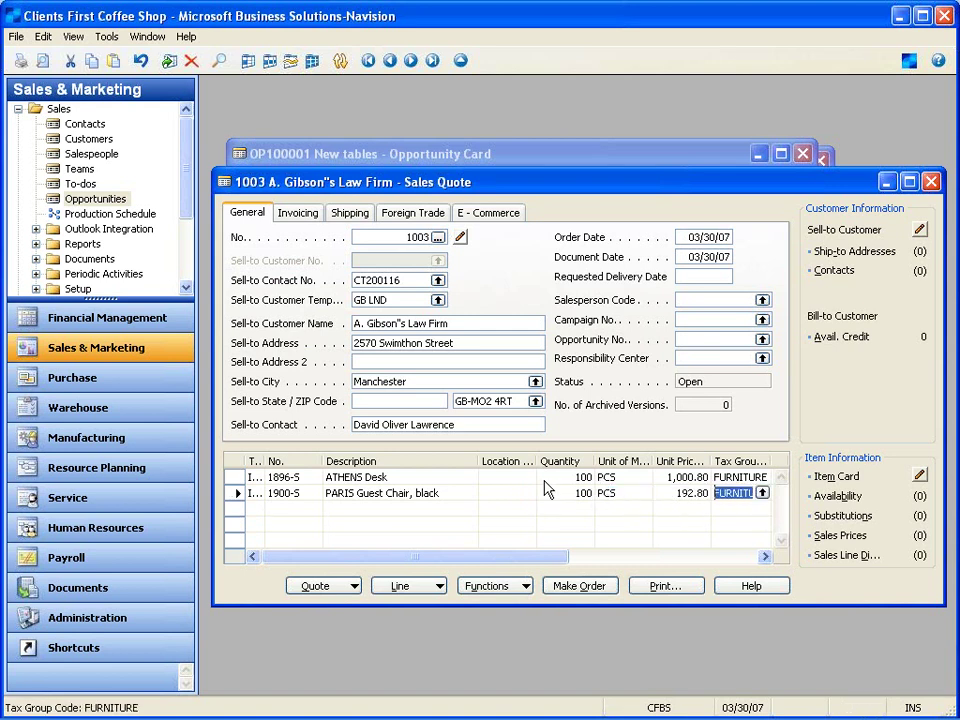
Examine the line amounts excluding tax and the remaining amount fields of the quote's desk and guest chair lines.
key(Tab)
key(Tab)
key(Tab)
key(Tab)
key(shift+Tab)
key(shift+Tab)
key(shift+Tab)
key(shift+Tab)
key(Up)
key(Down)
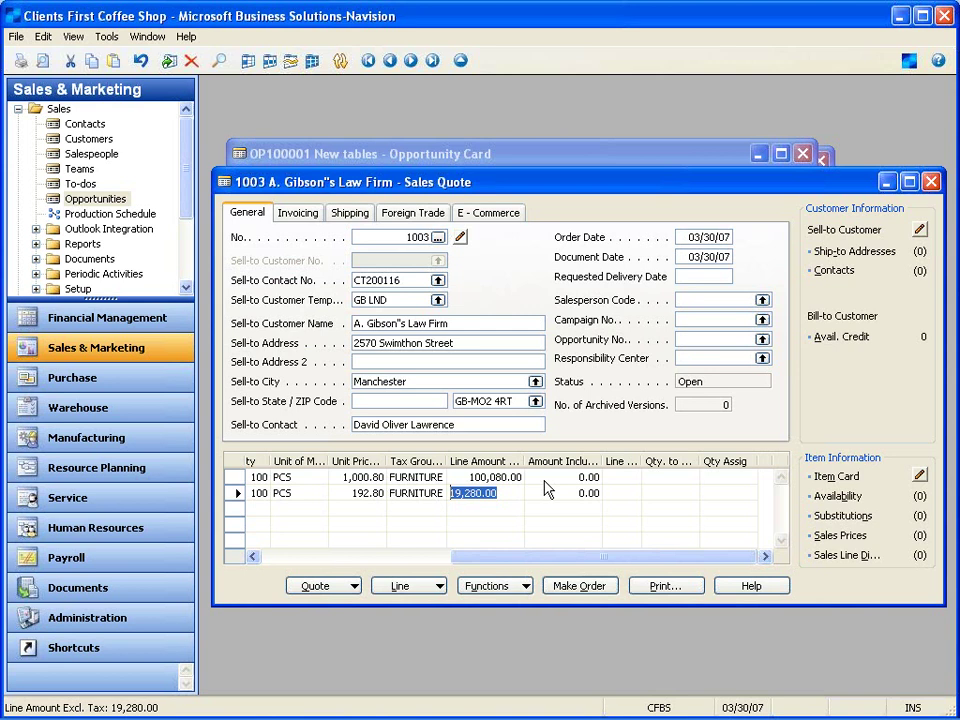
Close the quote, look up the sales quotes available for opportunity OP100001's sales document number, and close all opportunity windows.
key(Escape)
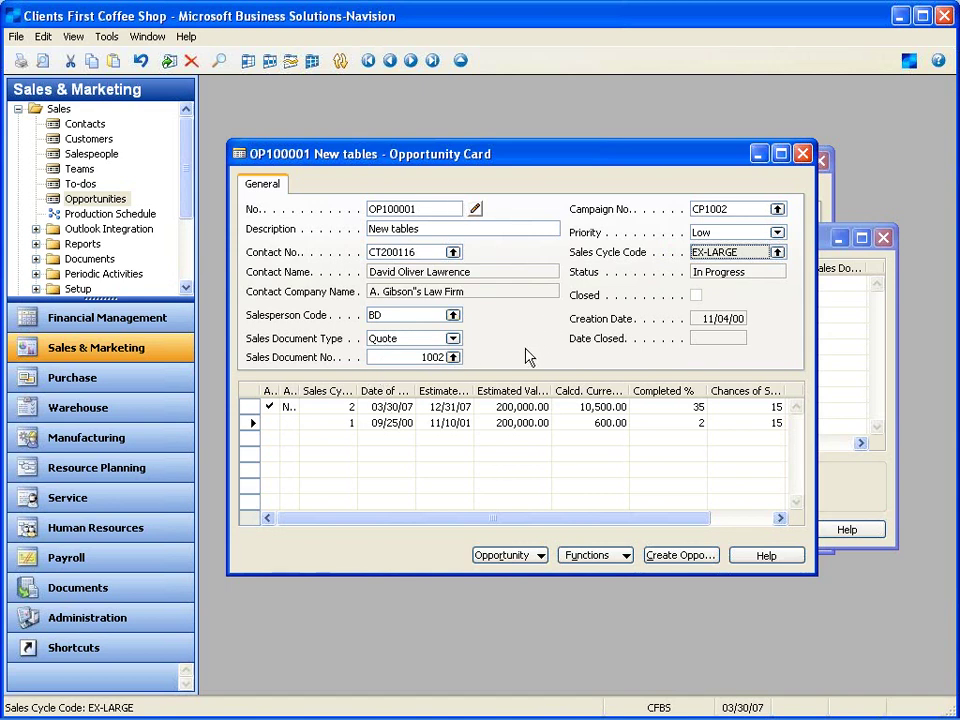
click(453, 358)
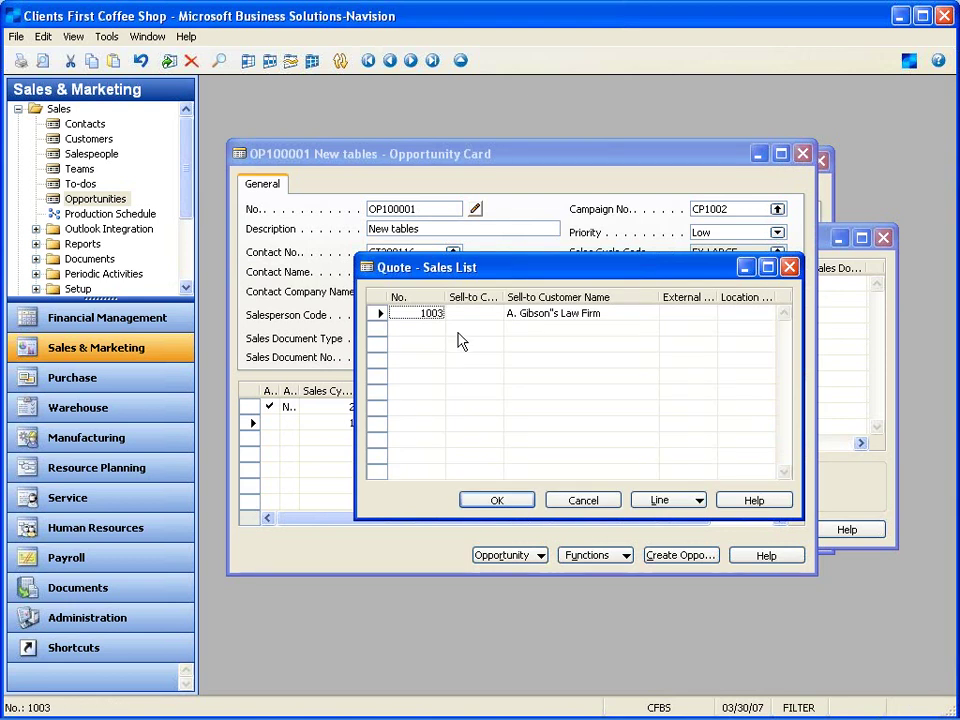
key(Escape)
key(Escape)
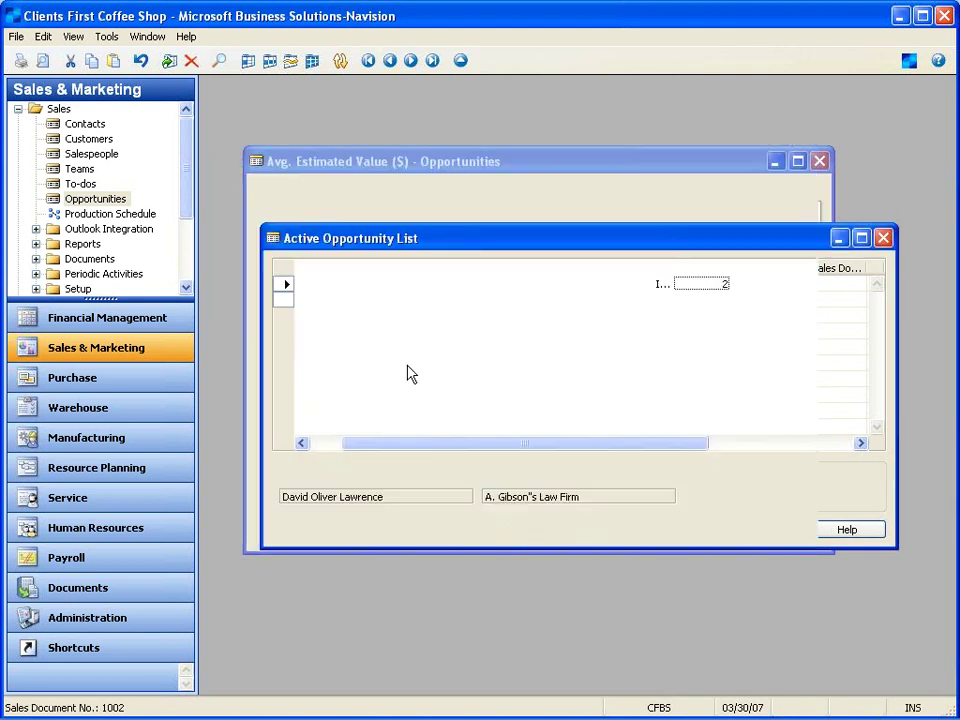
key(Escape)
key(Escape)
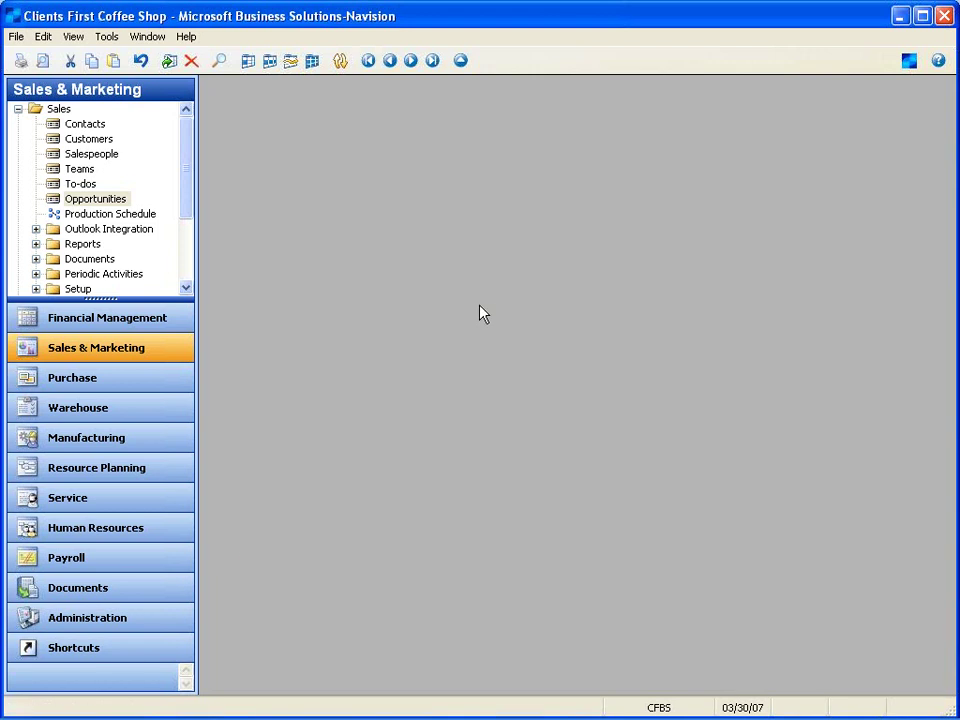
Open the sales quotes from Order Processing, showing quote 1003 for A. Gibson's Law Firm.
click(16, 109)
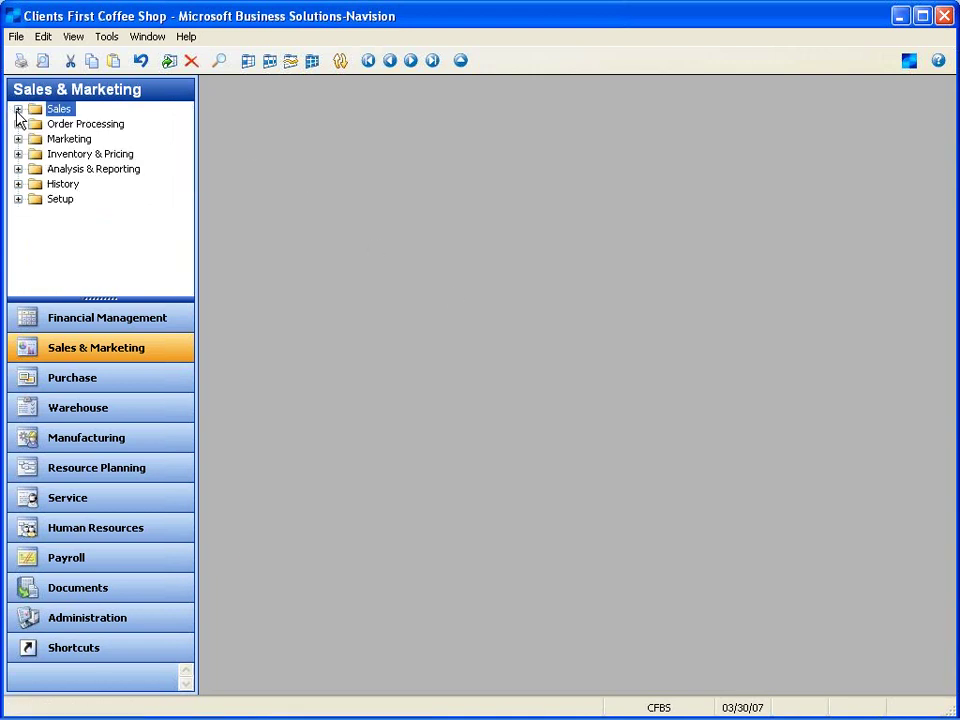
double_click(62, 123)
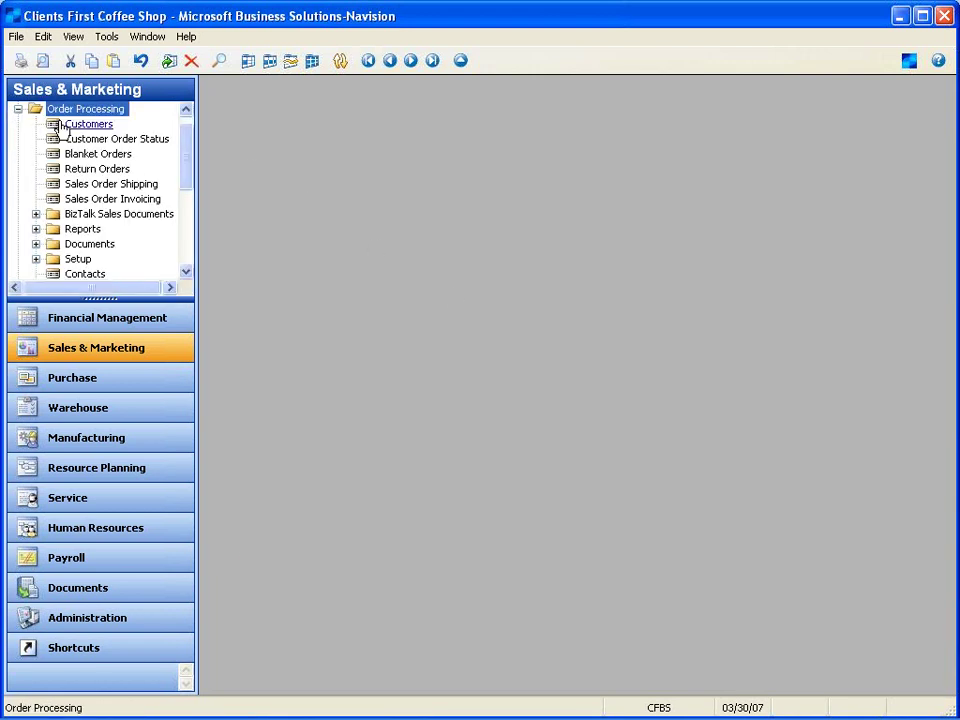
drag(188, 184, 187, 230)
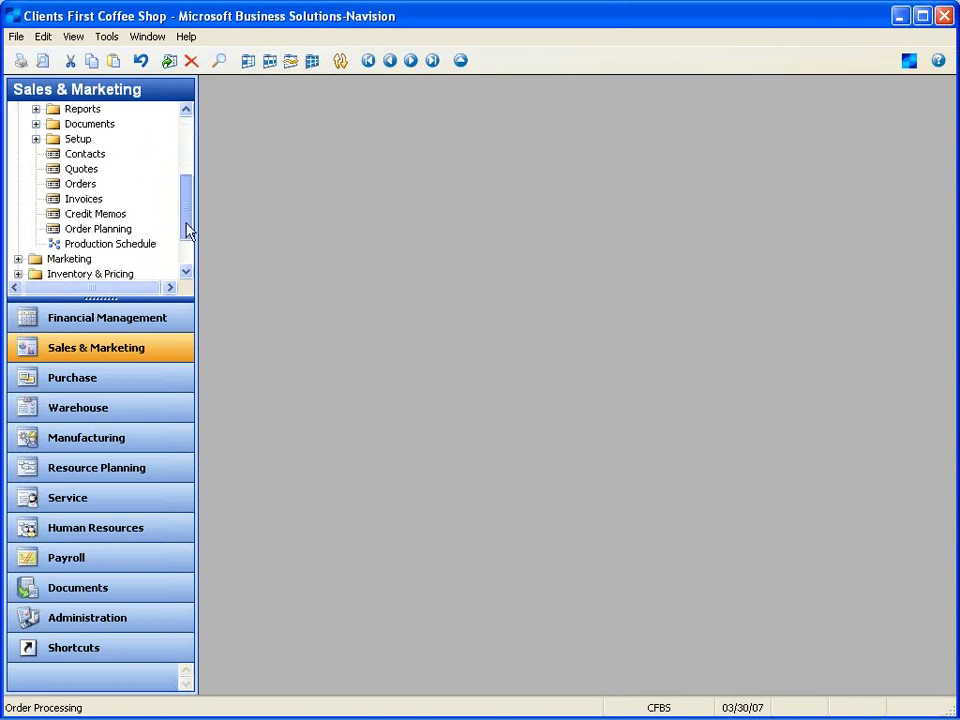
click(81, 168)
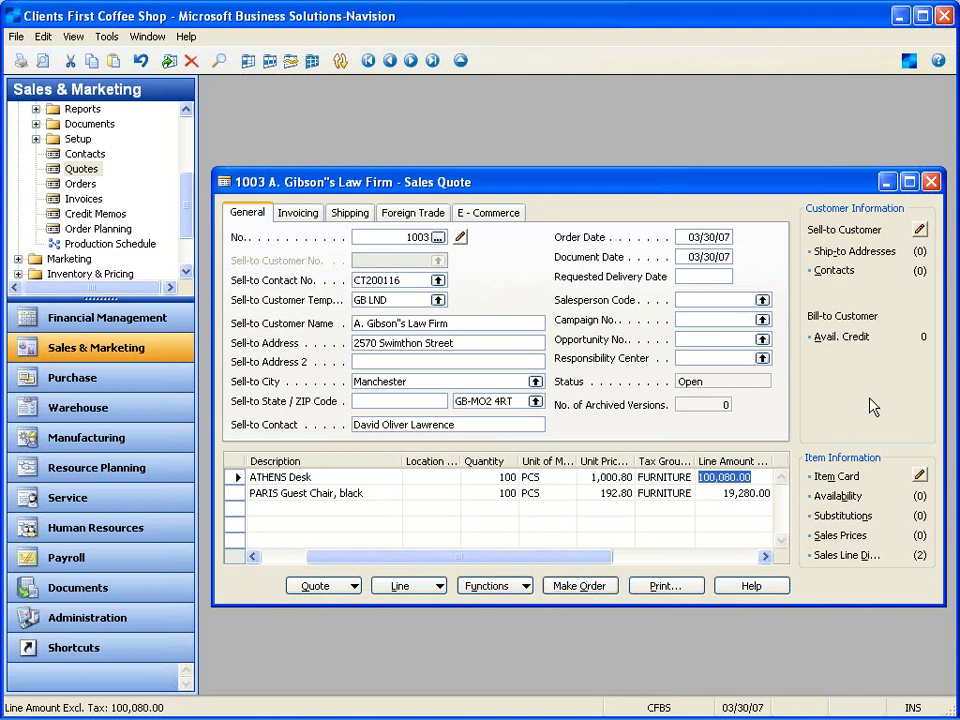
Link quote 1003 to opportunity OP100001, agreeing to the reassignment, and check the Opportunity No. on quote 1002.
click(762, 339)
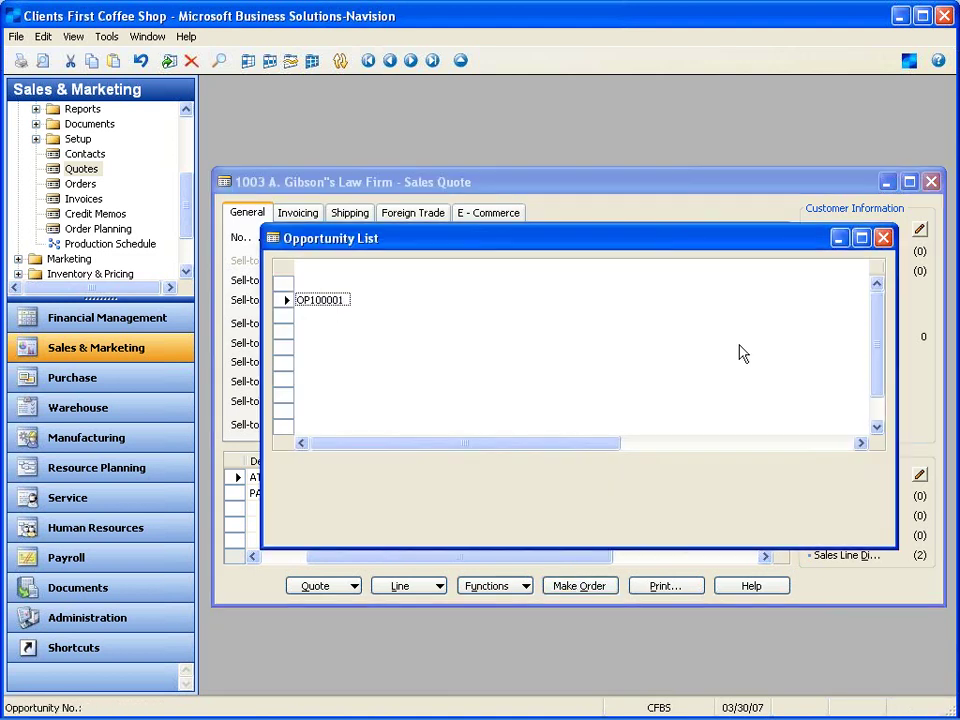
key(Return)
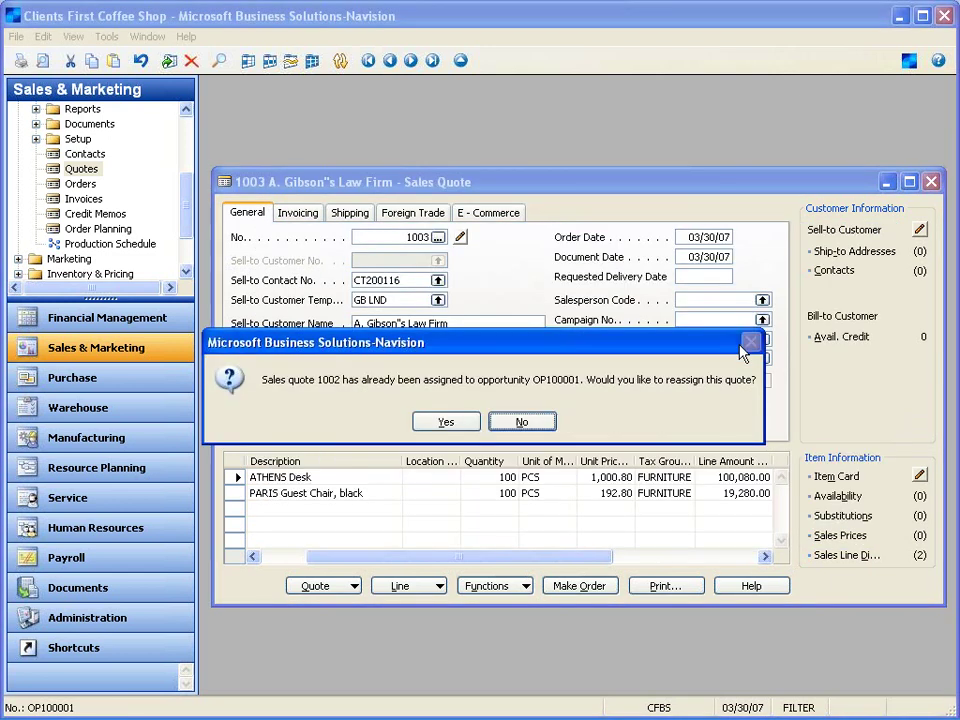
click(745, 344)
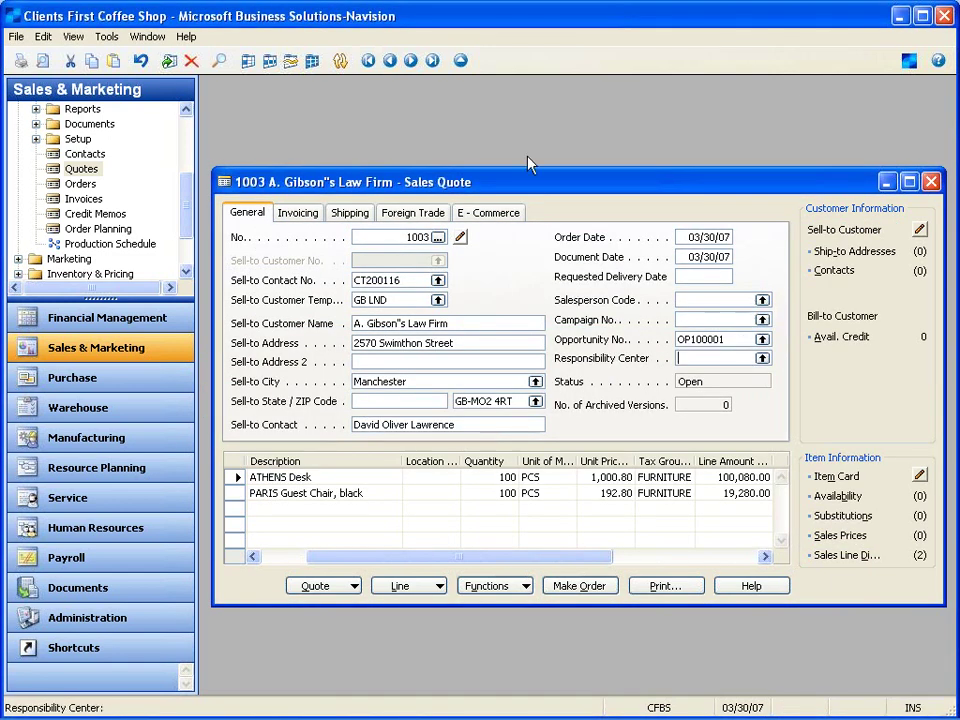
click(391, 61)
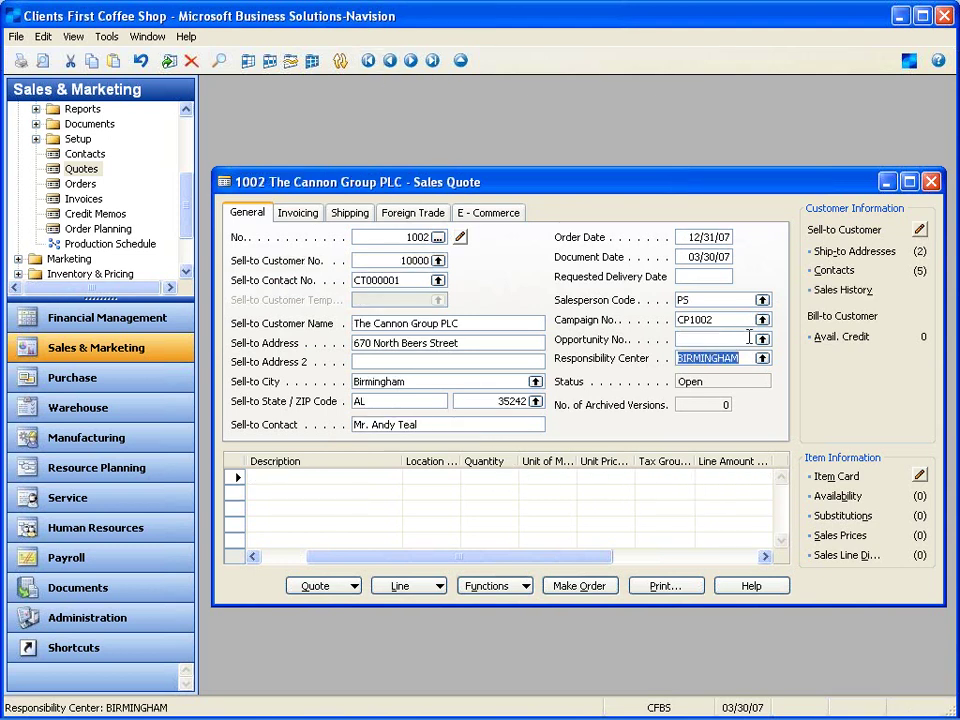
click(411, 61)
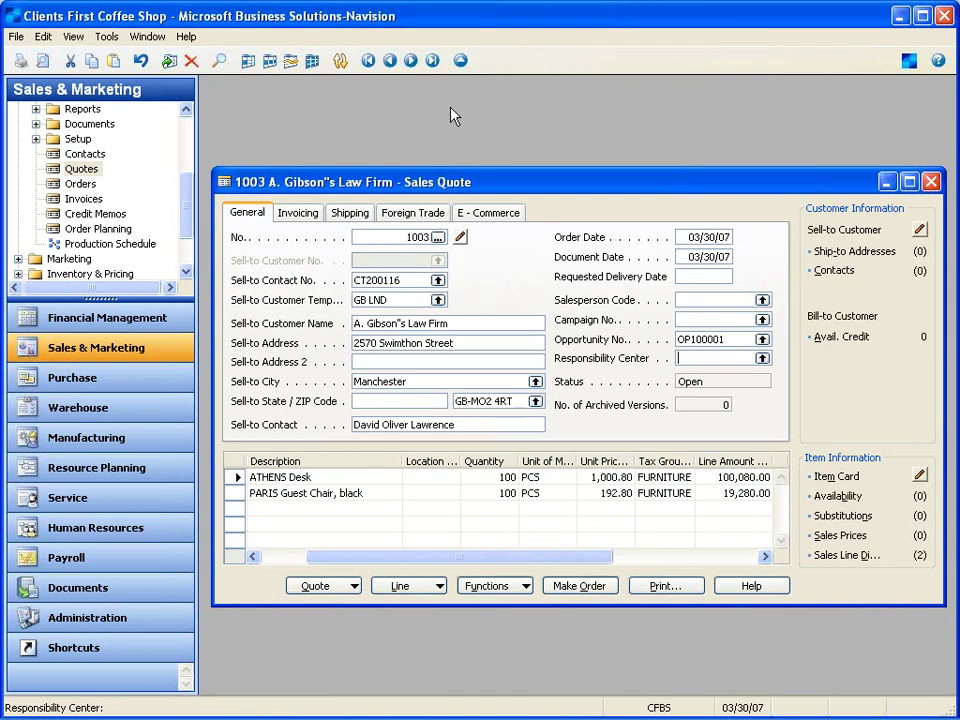
Make an order from quote 1003, agreeing to create the customer and to record the quantities of both item lines.
click(560, 587)
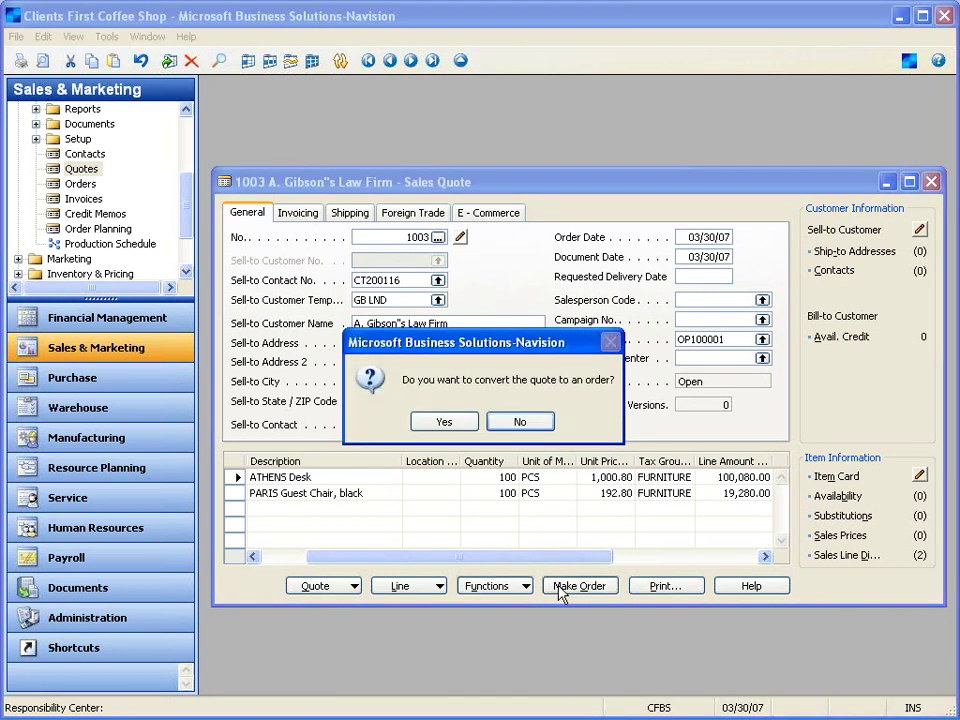
click(445, 424)
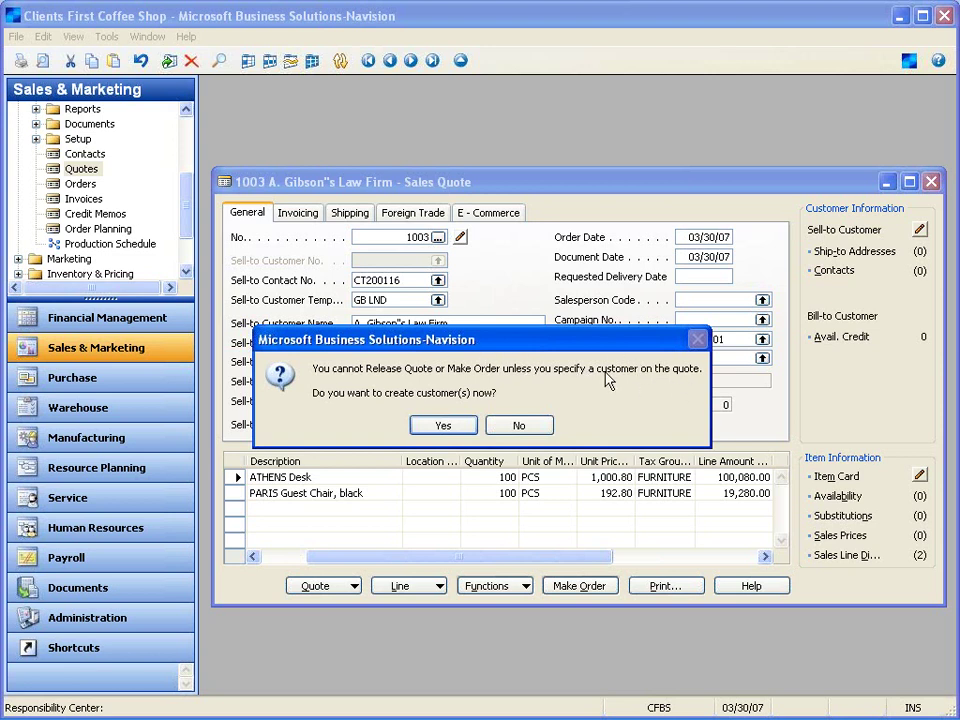
click(440, 425)
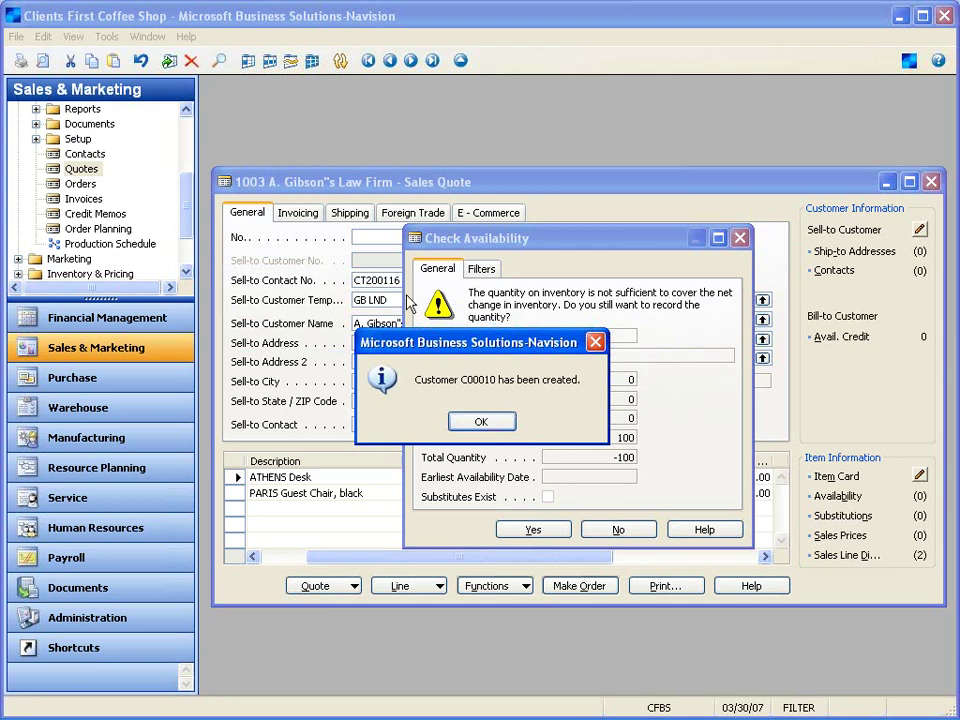
click(454, 424)
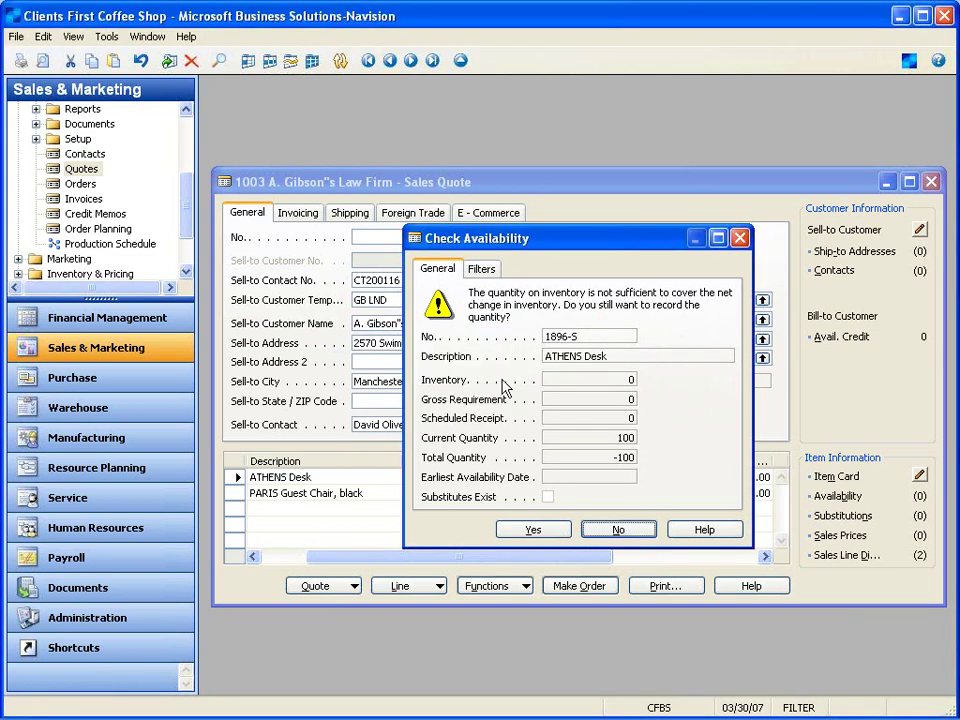
click(535, 529)
click(535, 529)
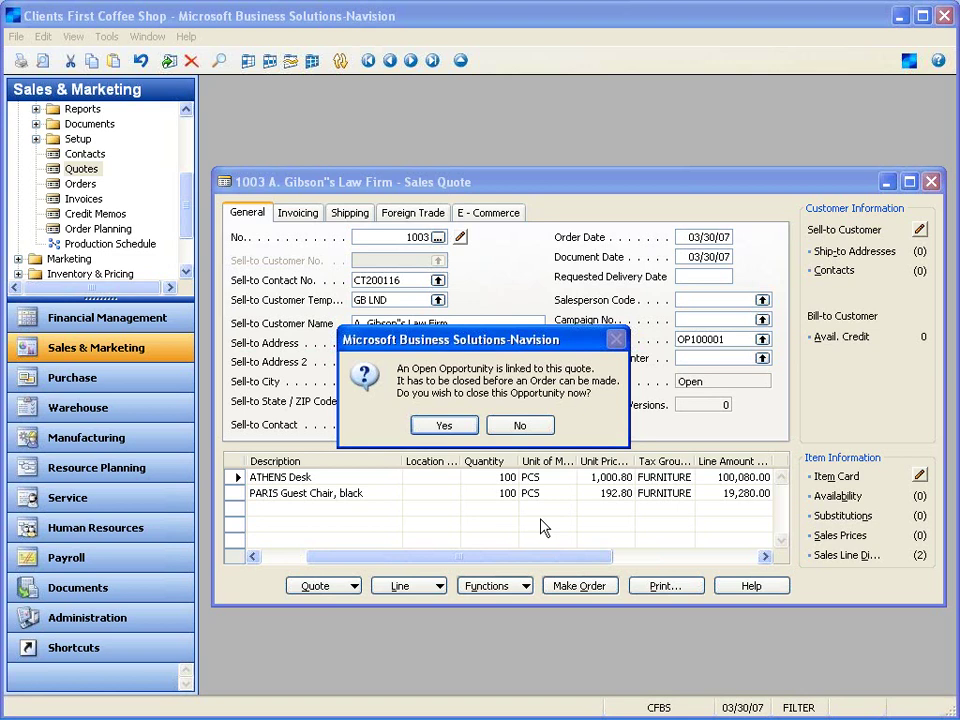
Close the linked opportunity with reason code CONSULT_W, Competent consultant, to complete the order conversion, and close the sales quote window.
click(461, 427)
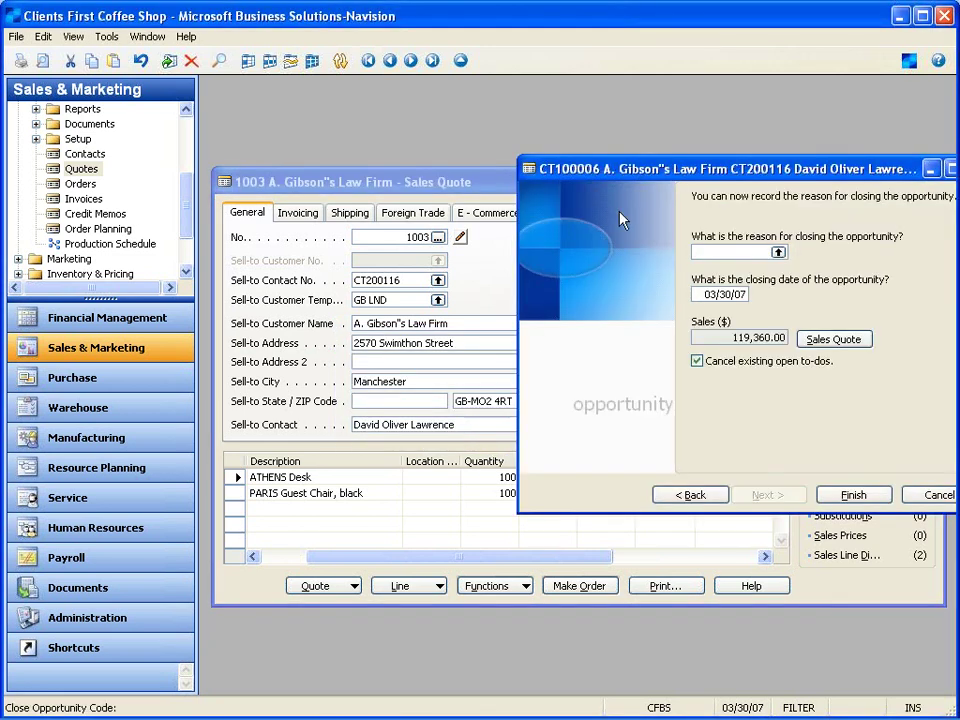
drag(640, 178, 493, 156)
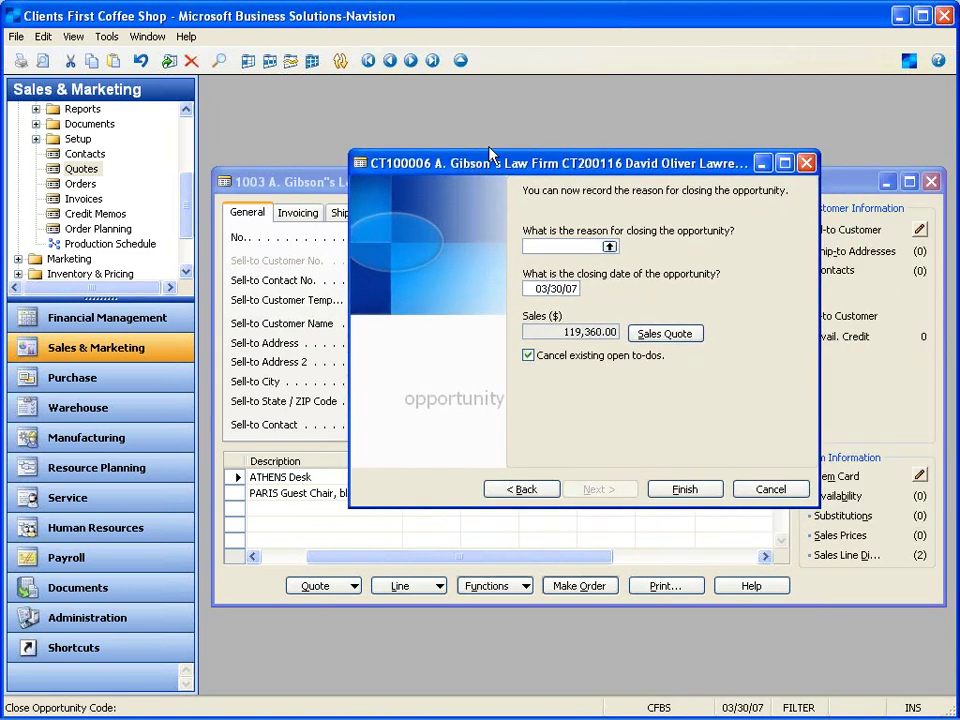
click(610, 247)
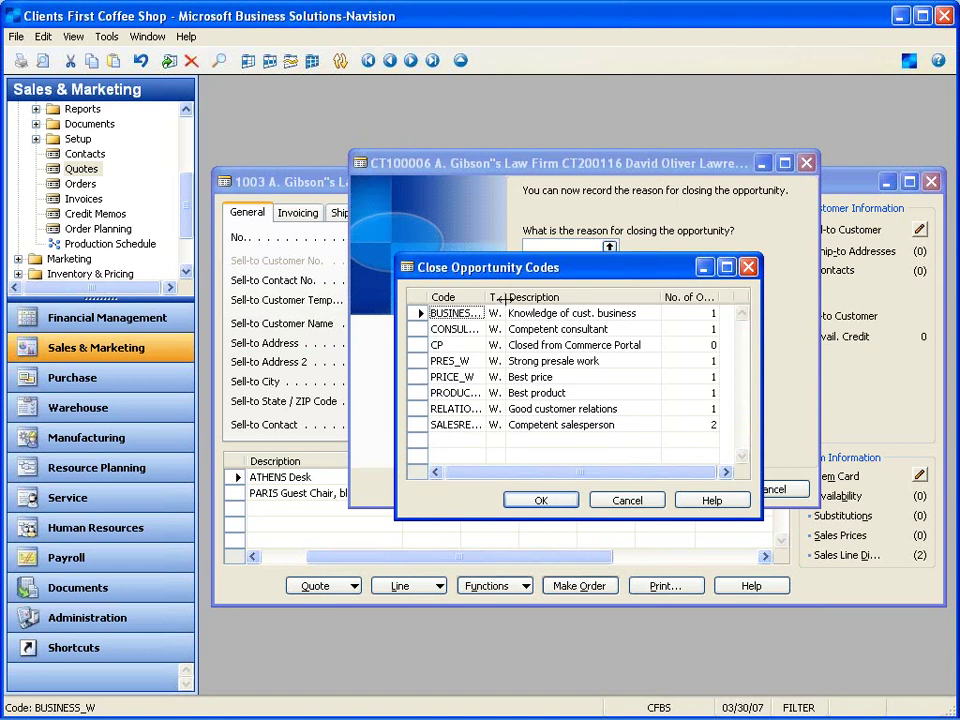
drag(506, 297, 531, 297)
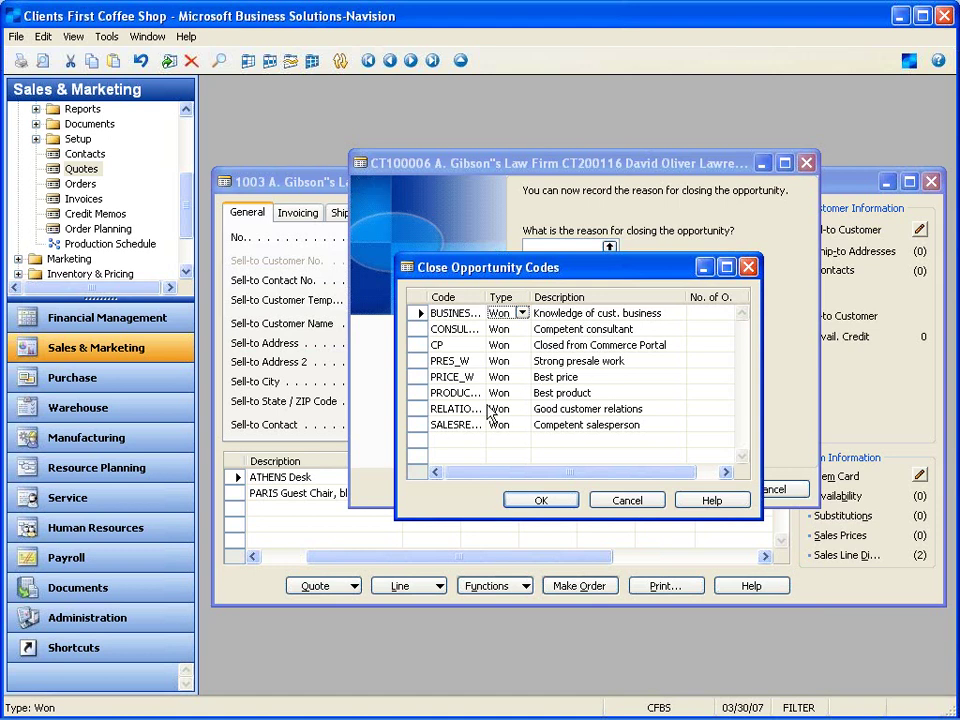
double_click(568, 329)
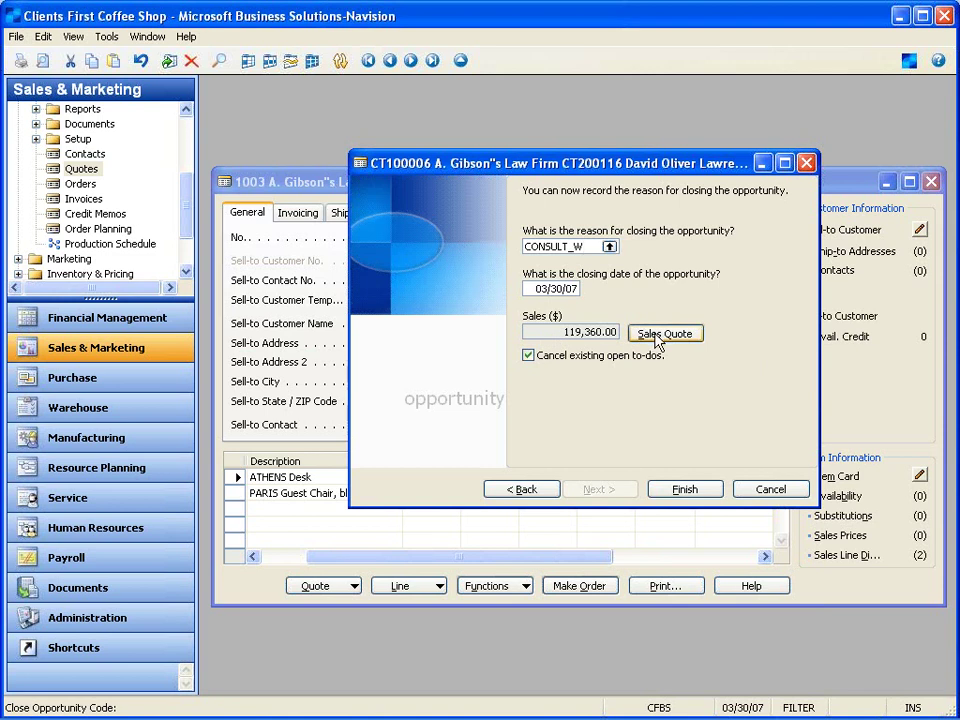
click(683, 490)
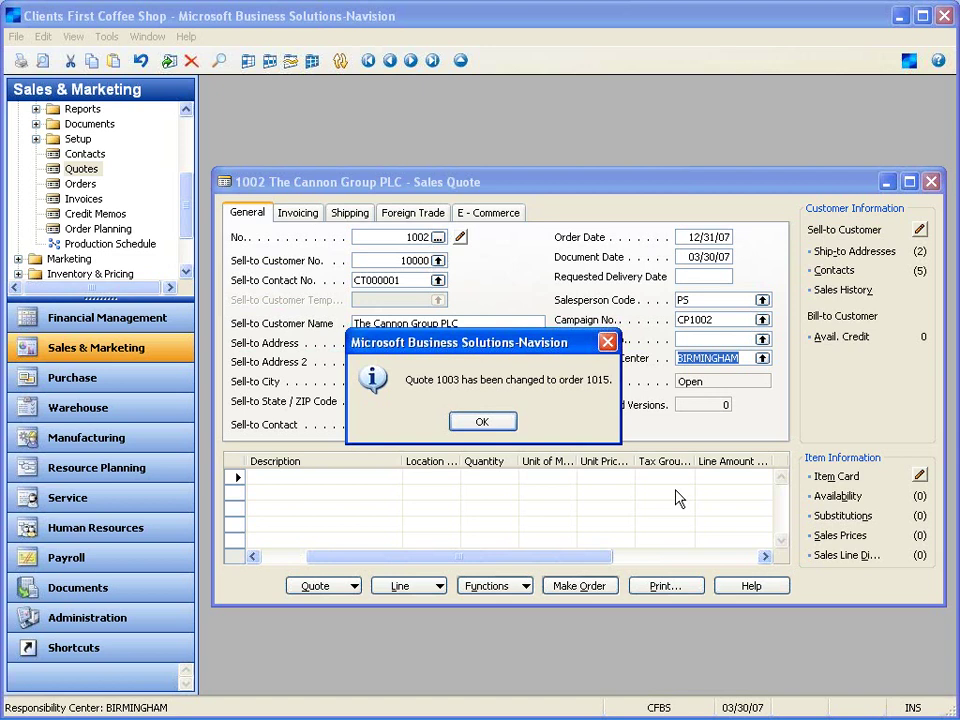
click(488, 422)
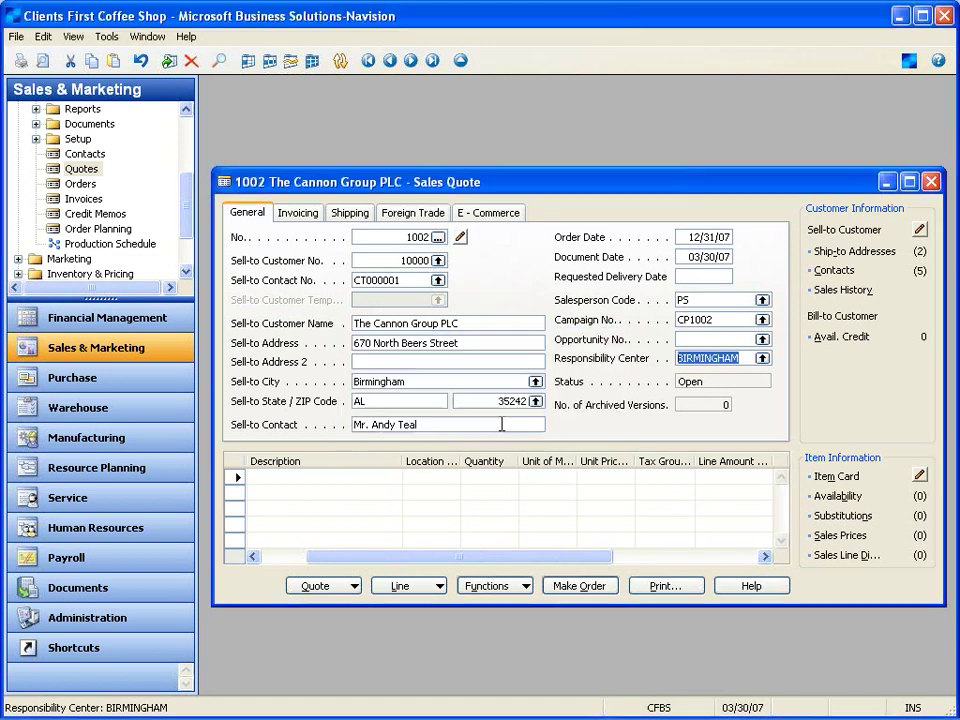
key(Escape)
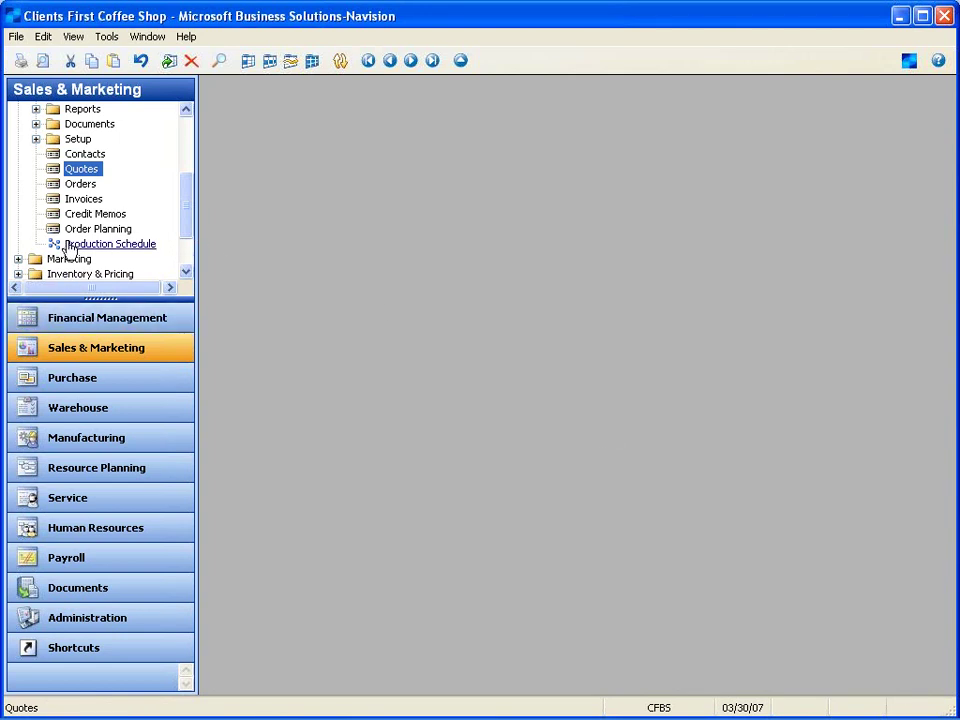
Switch to the PowerPoint slide show 03-29-2007 CwC and advance to the Campaigns slide.
key(alt+Tab)
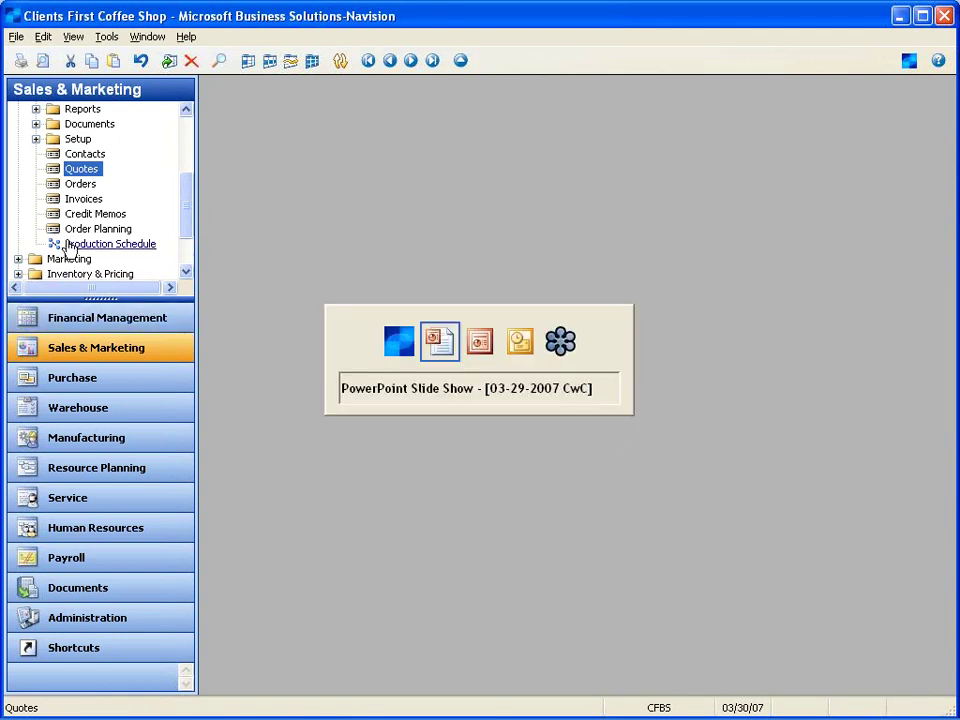
key(Right)
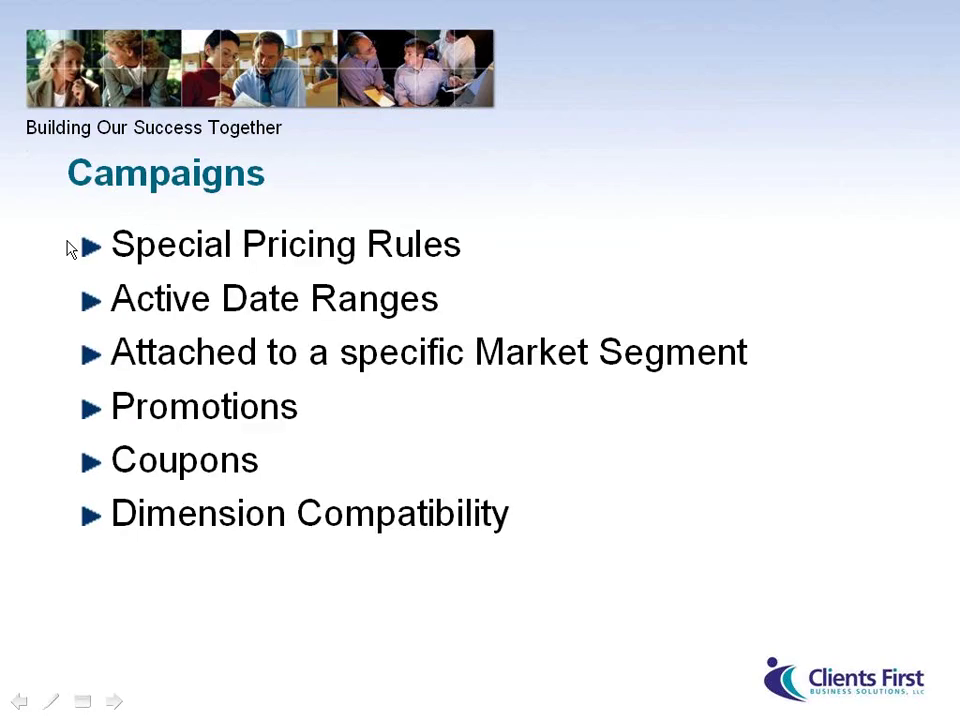
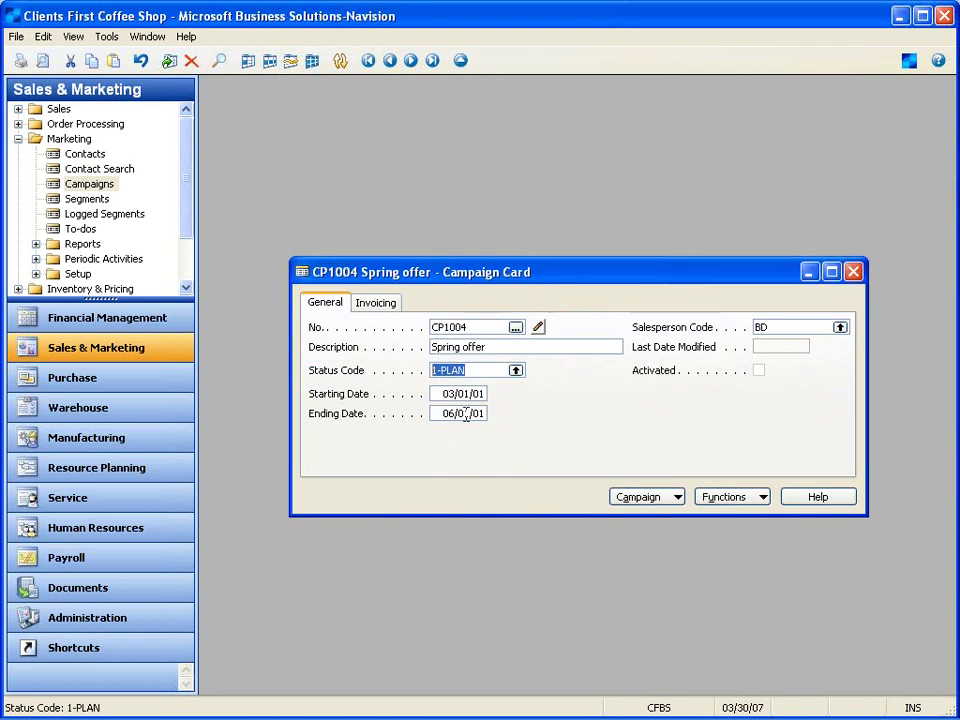
View the sales prices set for campaign CP1004 Spring offer and return to its campaign card.
click(658, 500)
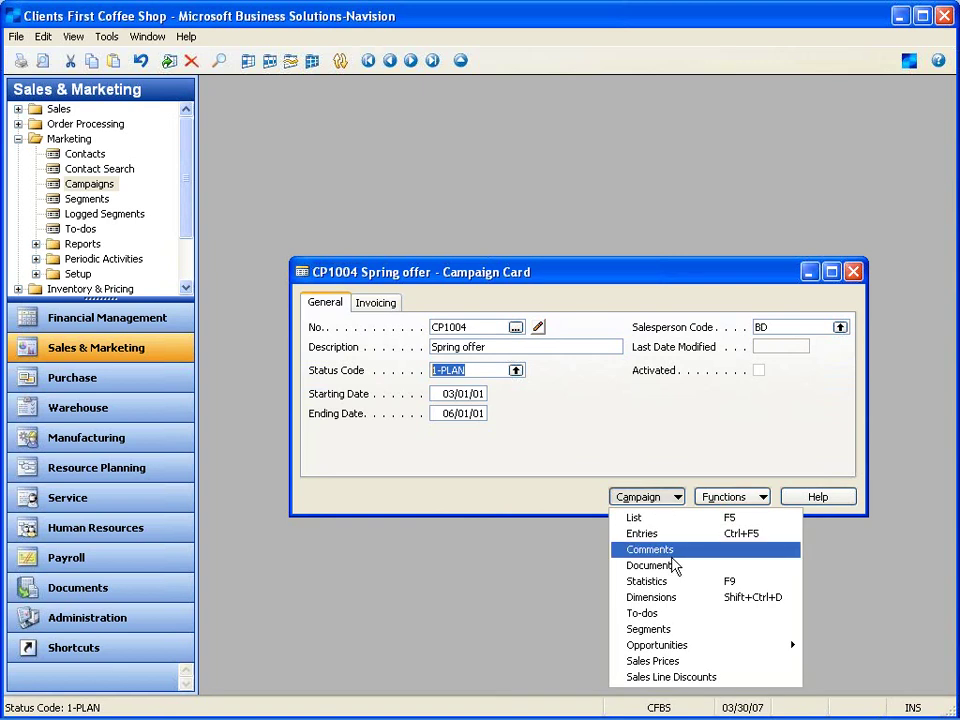
click(633, 664)
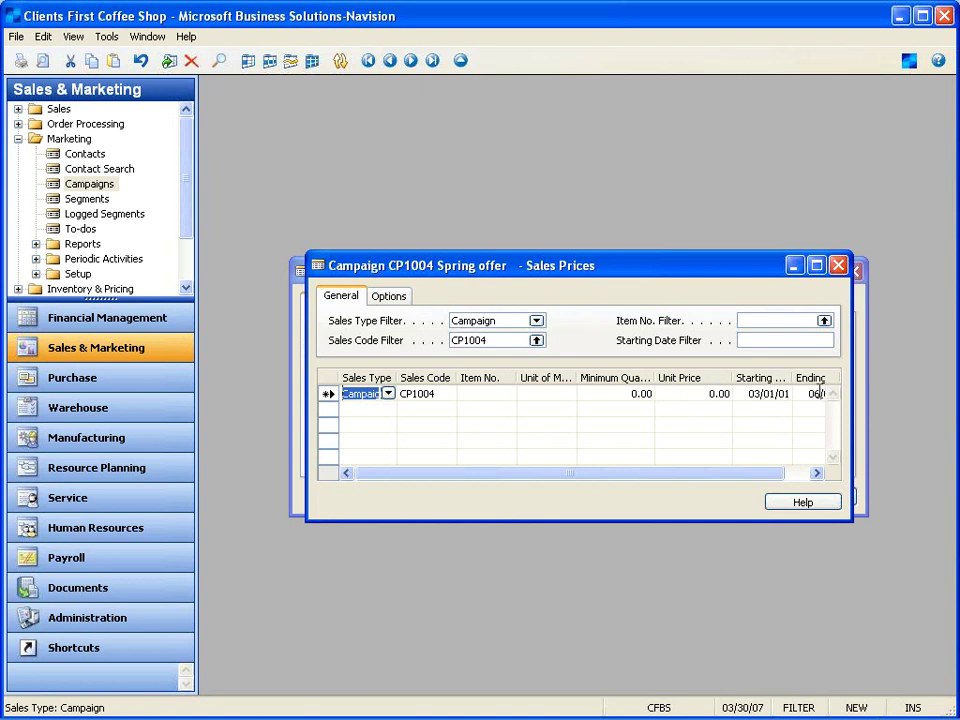
key(Escape)
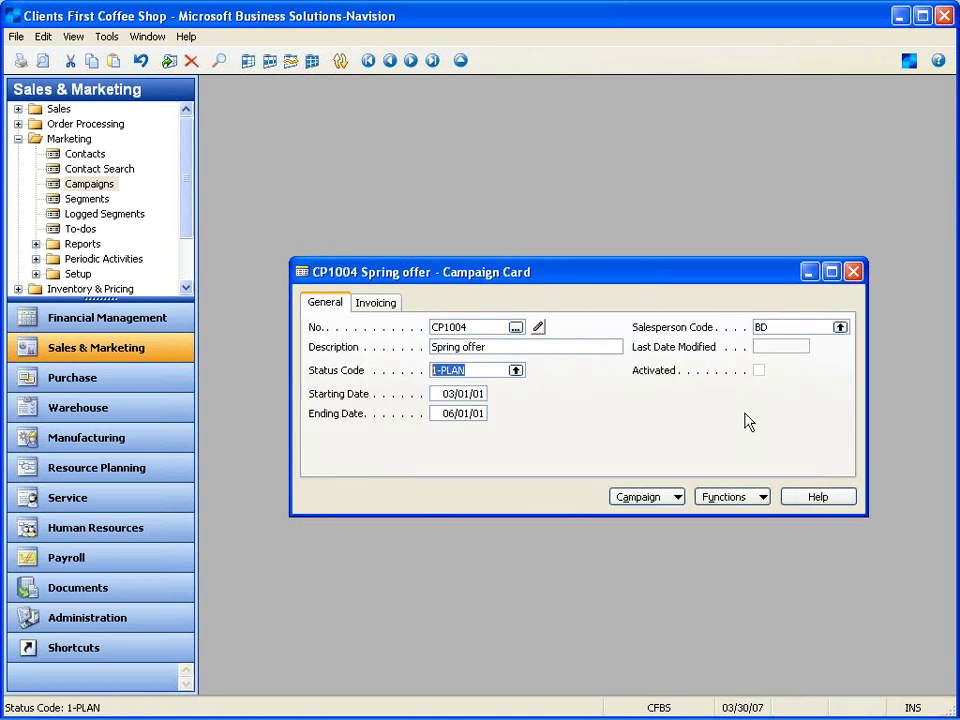
Show the opportunities bar chart for campaign CP1004 and shift its yearly columns back to 2000 through 2005.
click(671, 495)
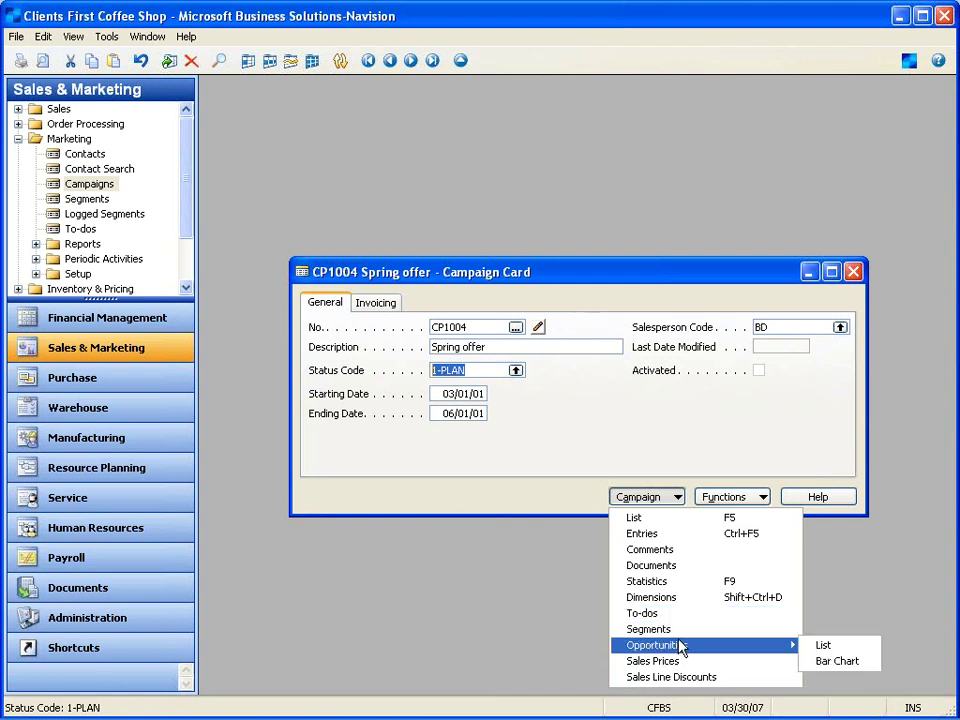
mouse_move(690, 647)
click(843, 664)
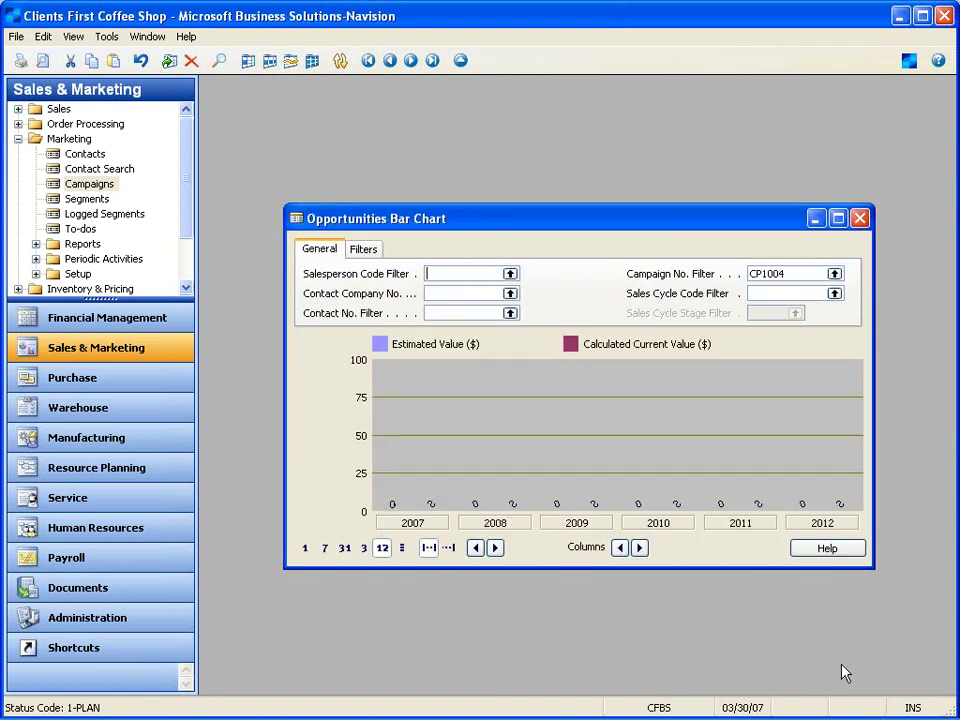
click(619, 548)
click(619, 548)
click(619, 548)
click(619, 548)
click(619, 548)
click(619, 548)
click(619, 550)
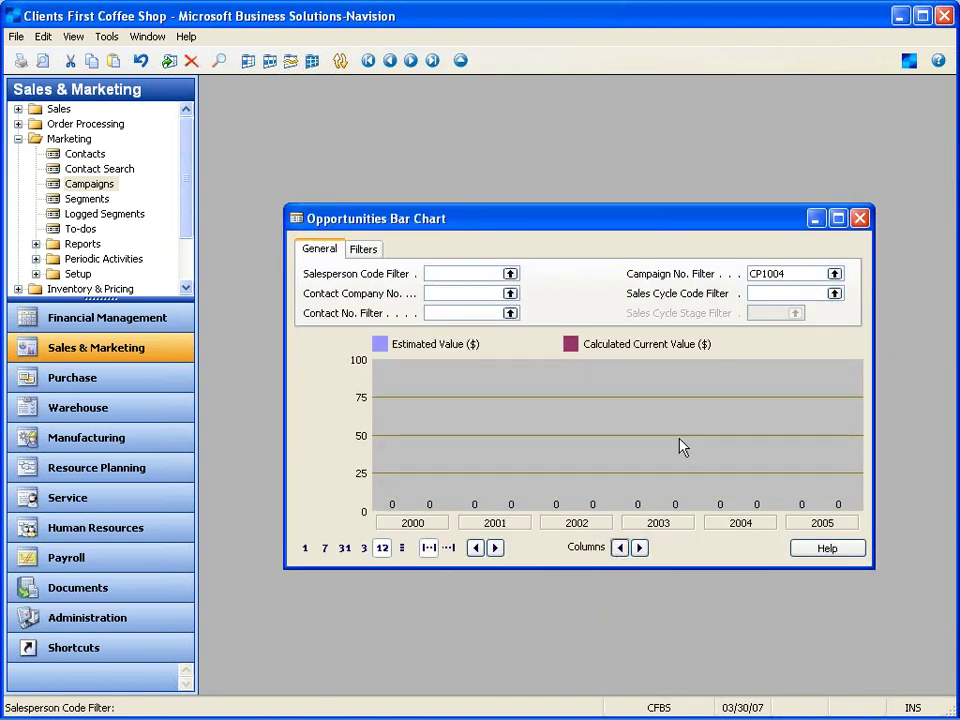
Clear the campaign number filter from the opportunities bar chart and examine the estimated and calculated current values by year.
click(789, 273)
drag(789, 273, 664, 261)
key(Delete)
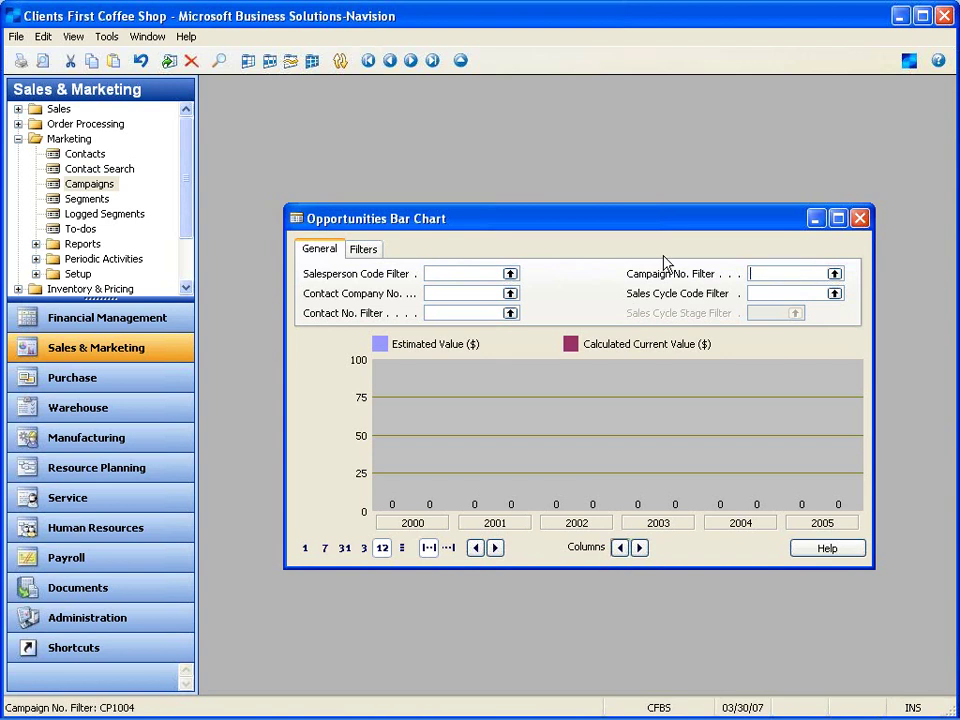
key(Tab)
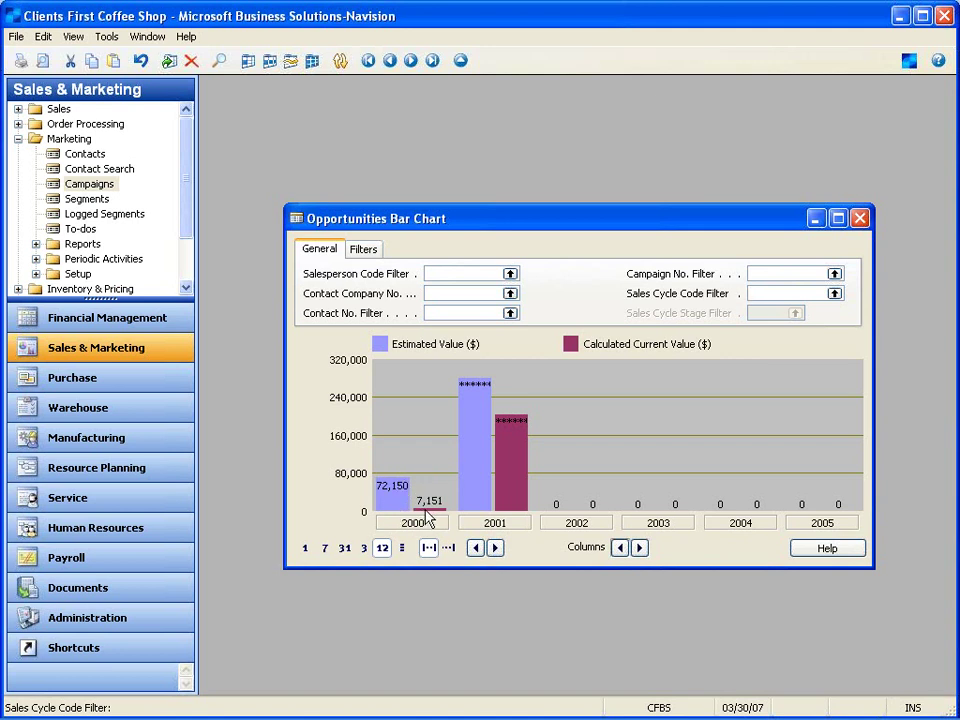
click(512, 483)
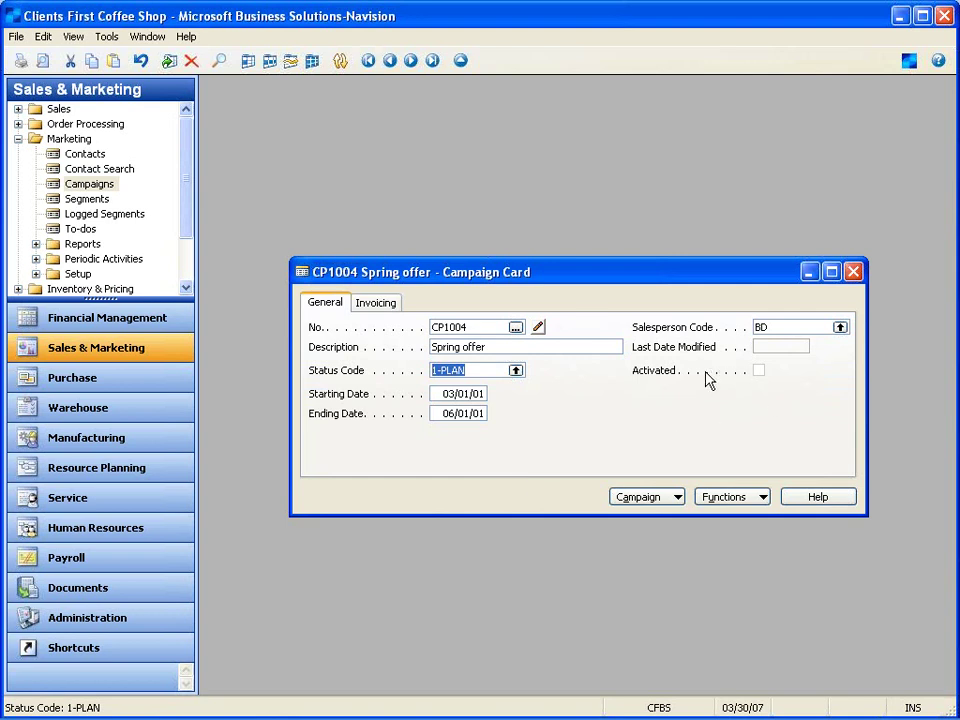
click(744, 499)
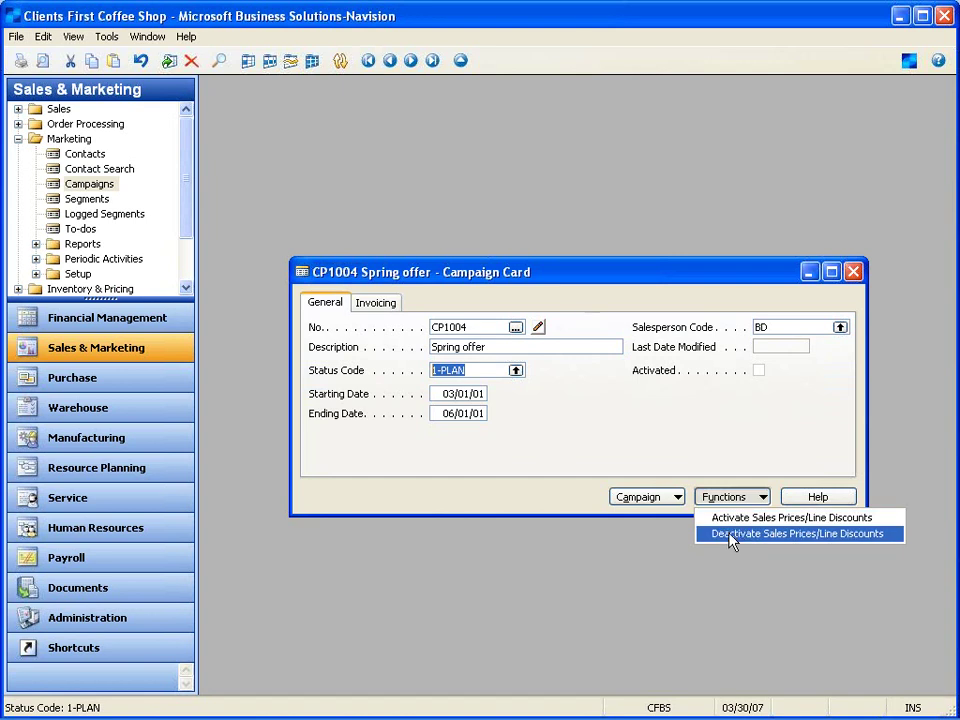
click(648, 498)
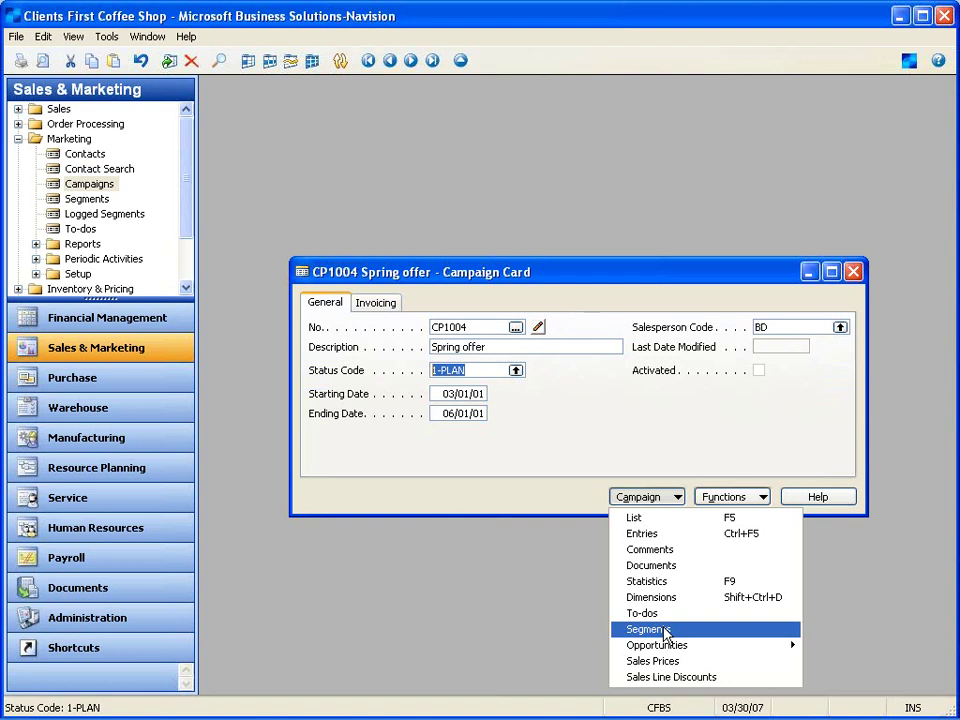
Switch to the PowerPoint slide show and advance from Campaigns to the Logged Segments slide.
key(alt+Tab)
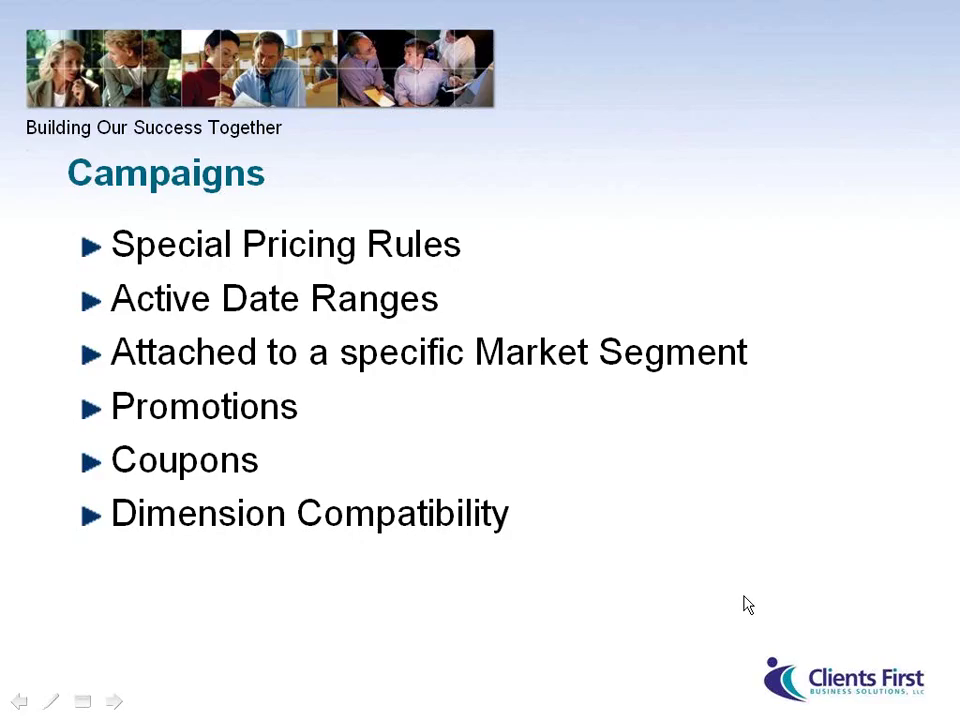
key(Right)
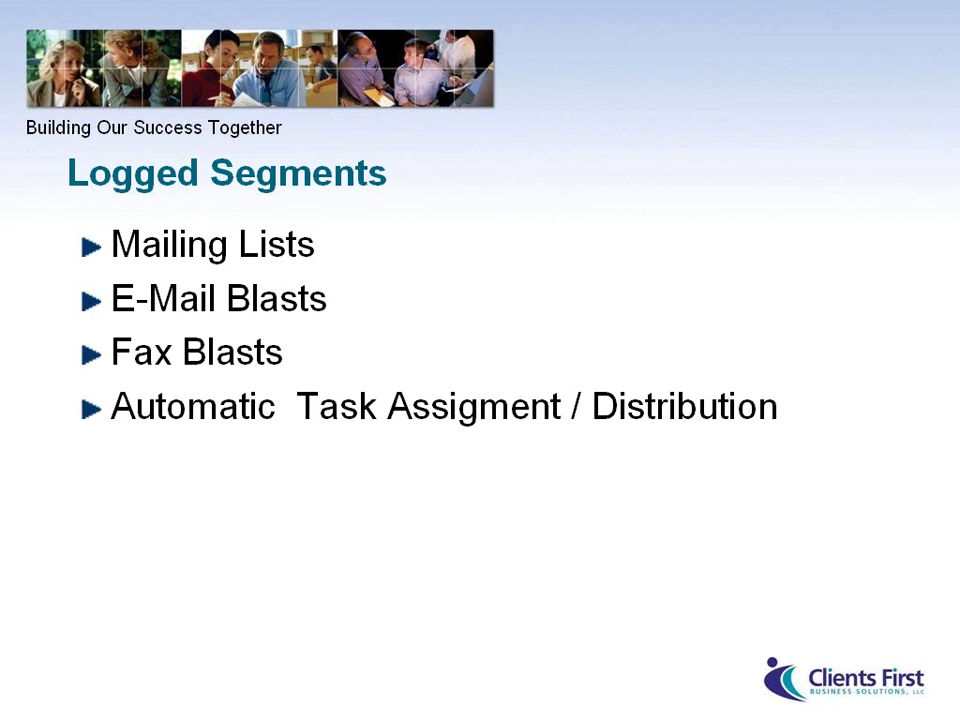
Switch back to Navision, close the campaign card and create a new marketing segment described as "Sell Product to anyone 1896-s".
key(alt+Tab)
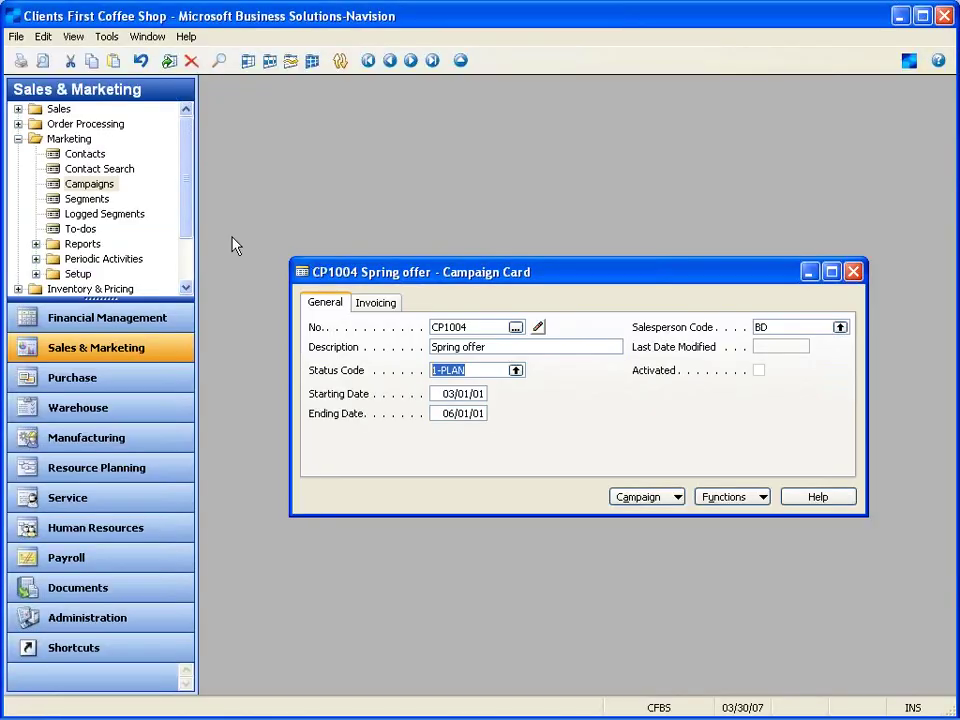
key(Escape)
click(92, 198)
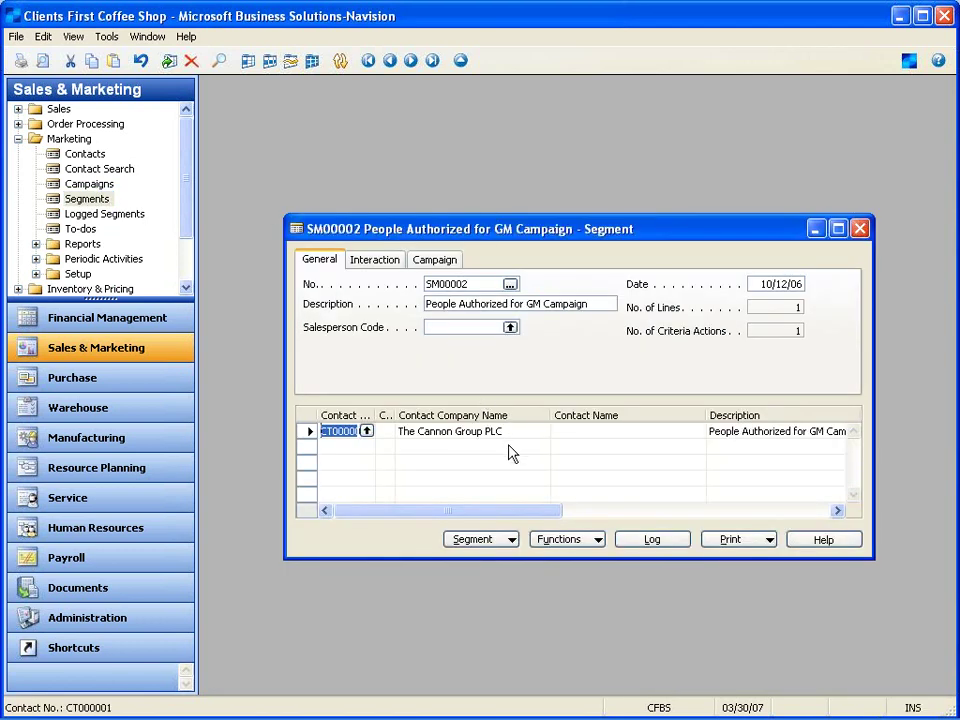
key(F3)
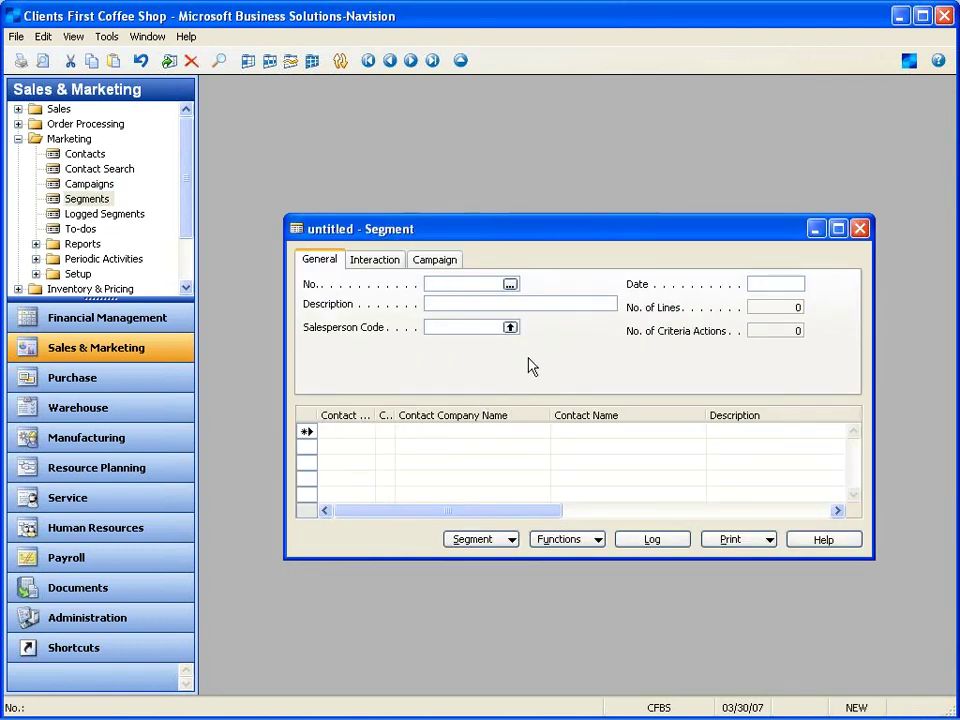
key(Return)
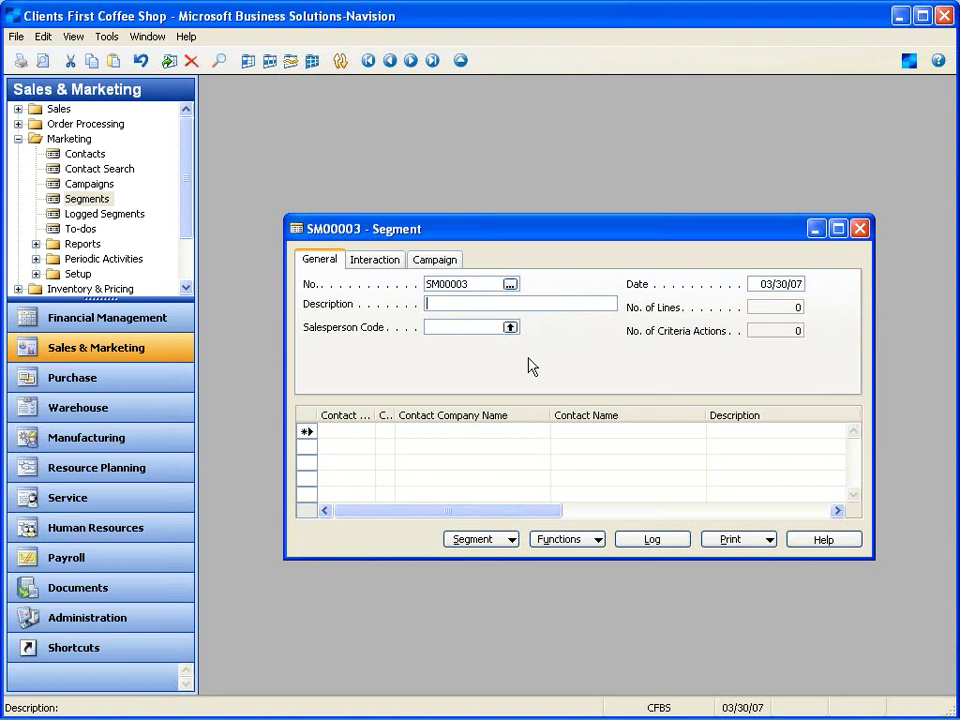
text(Sell Product to anyone)
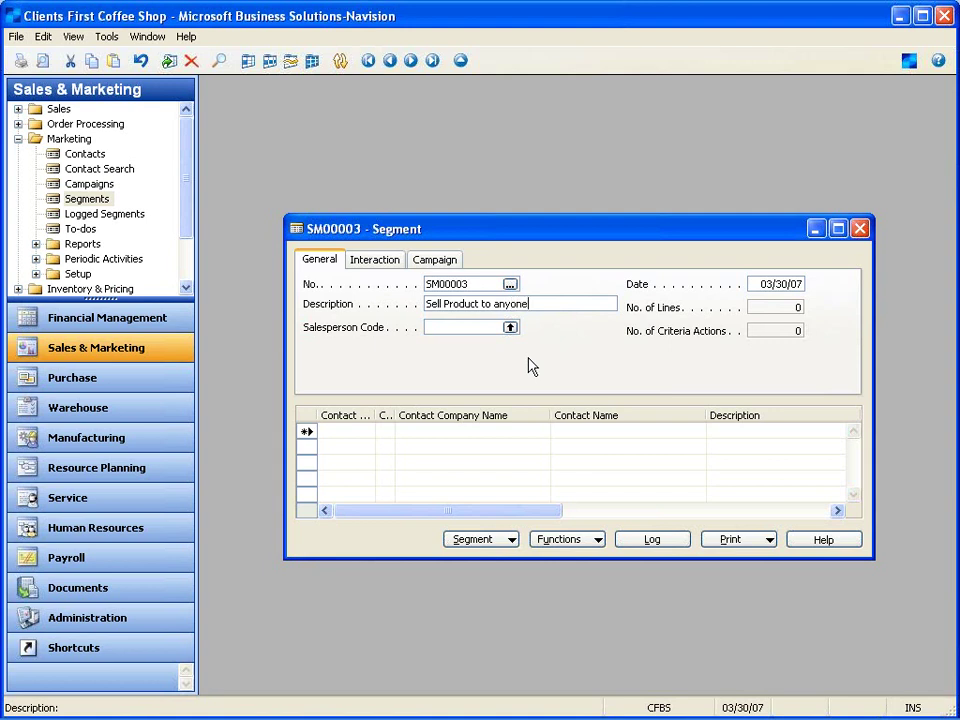
text( 1896-s)
key(Return)
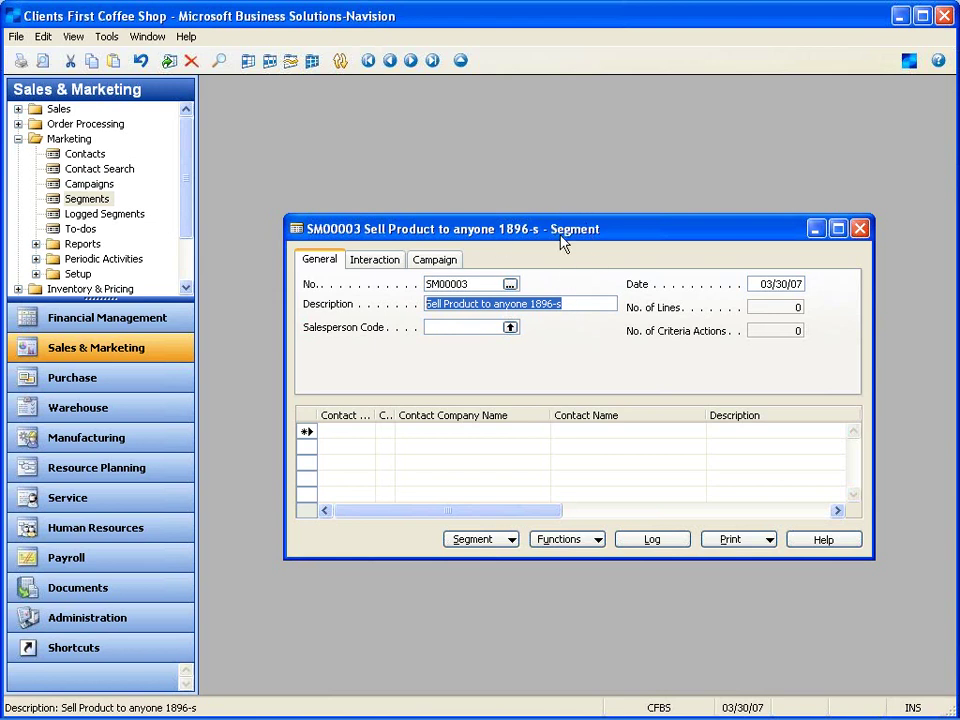
Assign the BUS (Business letter) interaction template to the new segment.
click(392, 260)
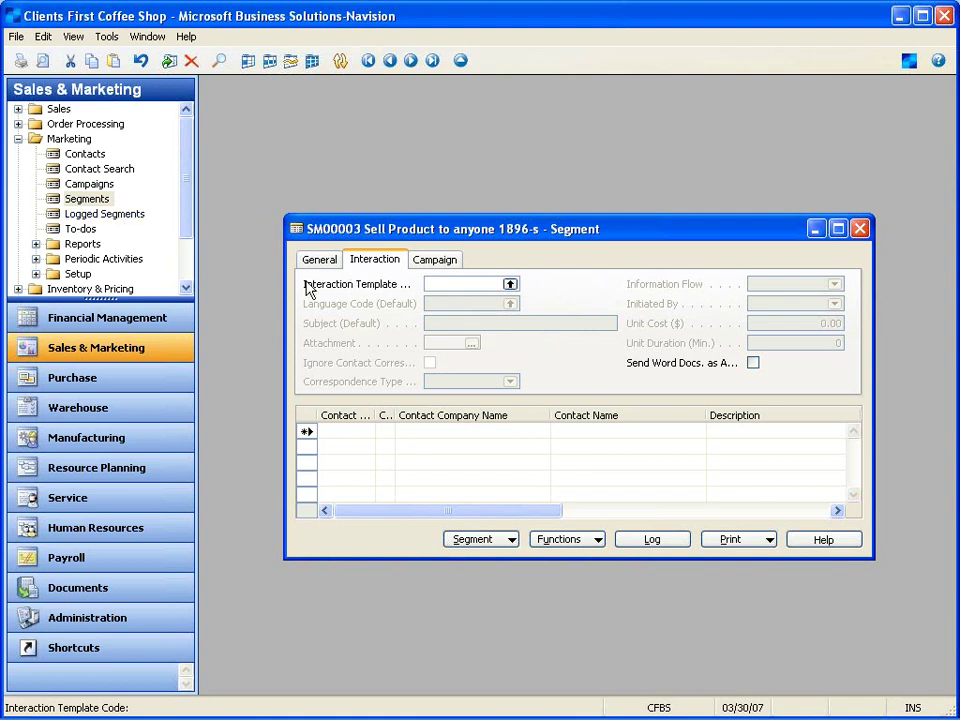
click(509, 284)
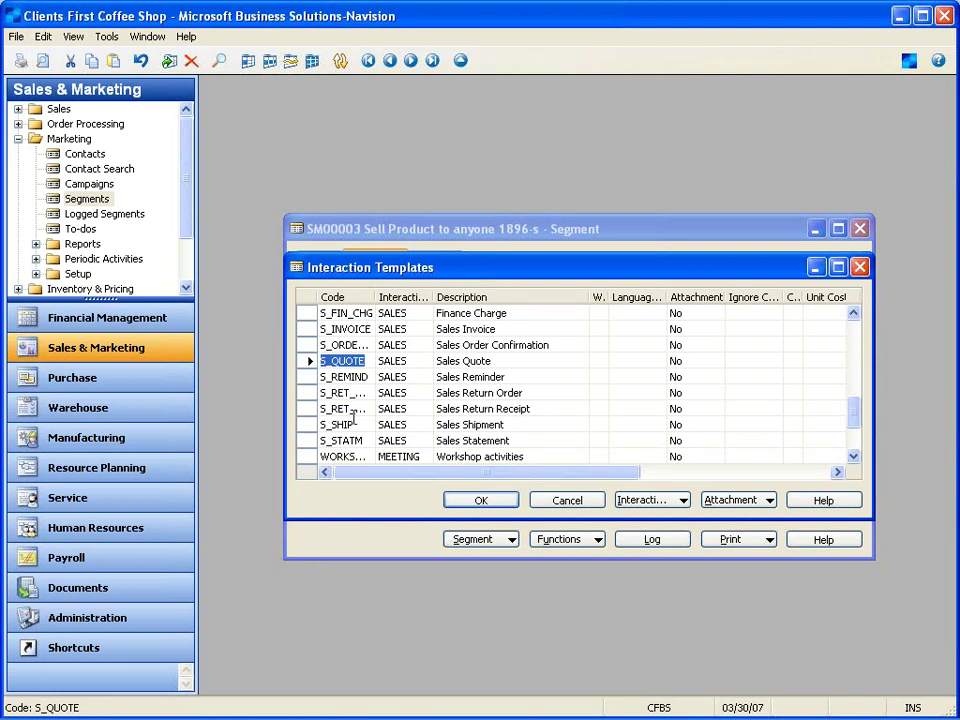
scroll(351, 418, up, 7)
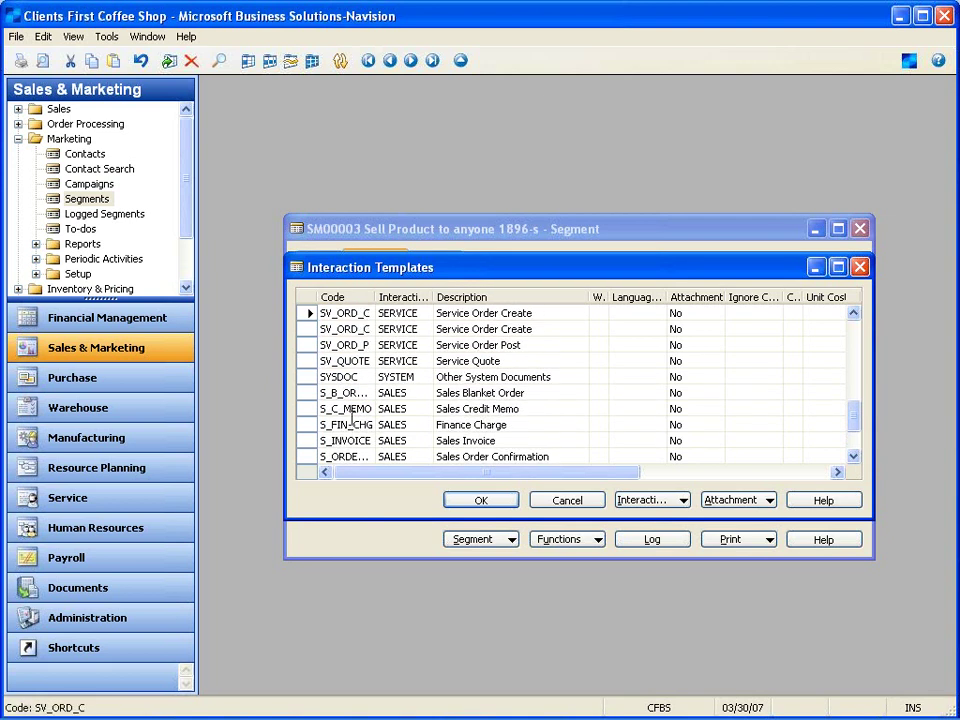
scroll(351, 420, down, 10)
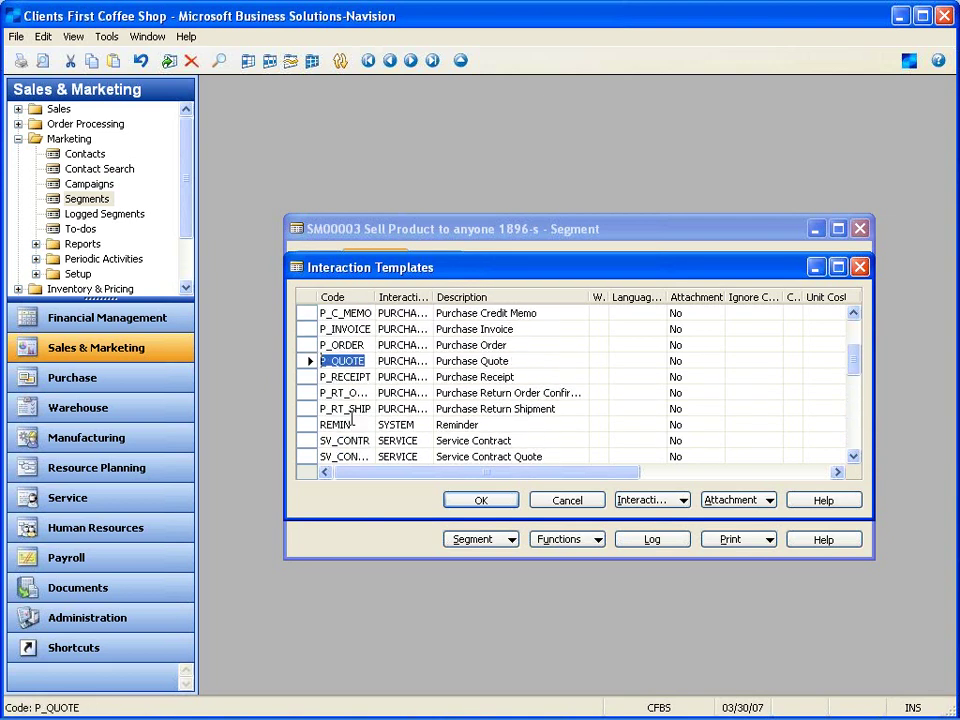
scroll(347, 420, up, 8)
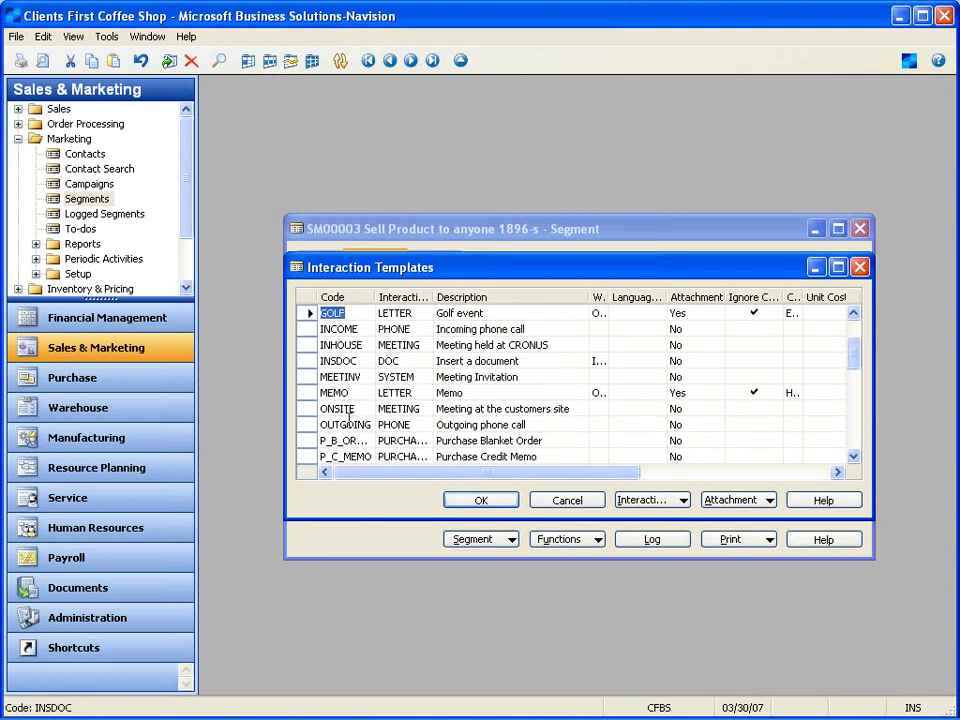
scroll(349, 414, down, 7)
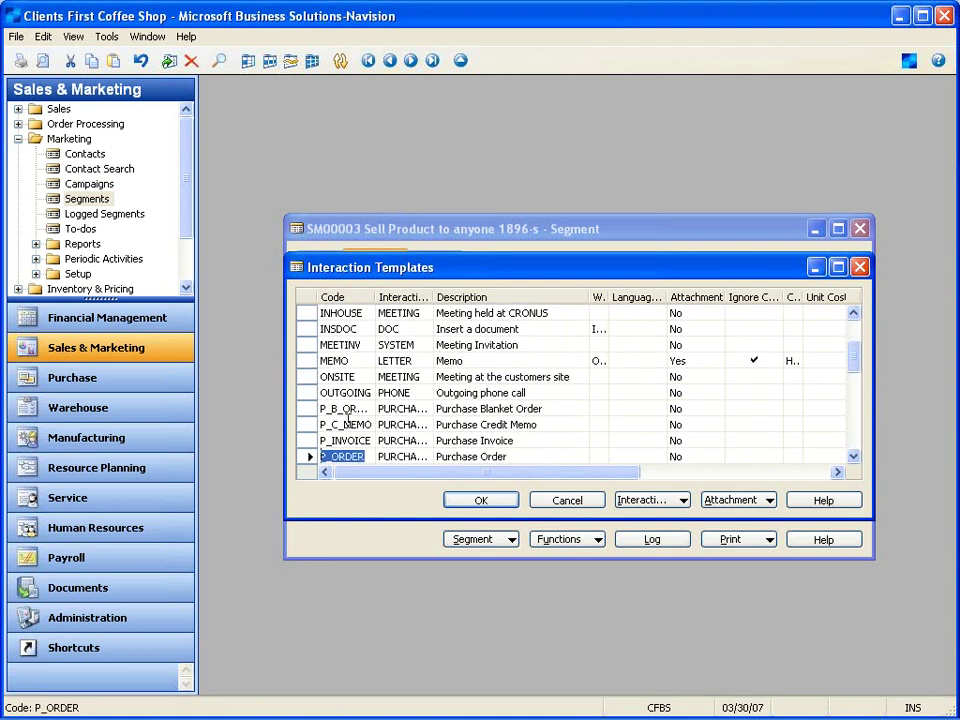
scroll(347, 423, down, 18)
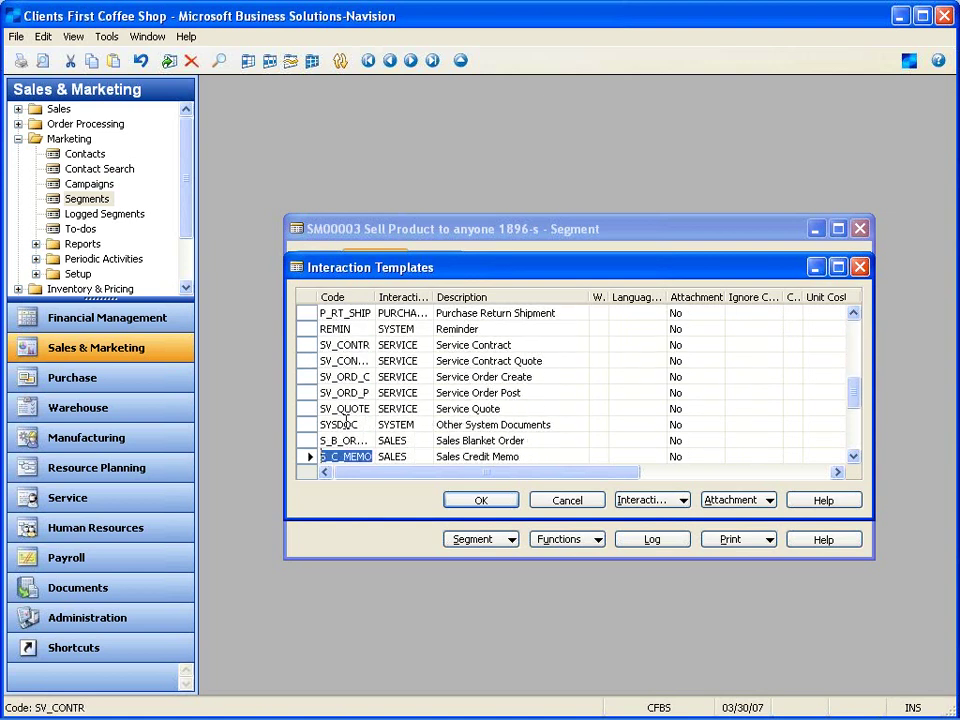
scroll(347, 421, up, 3)
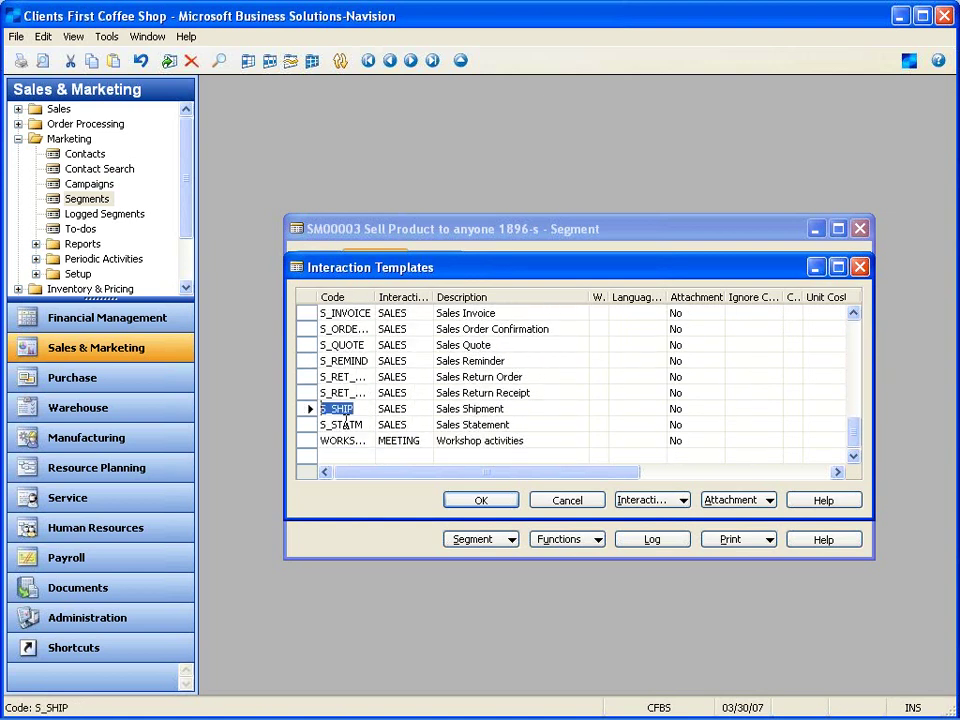
scroll(346, 421, up, 20)
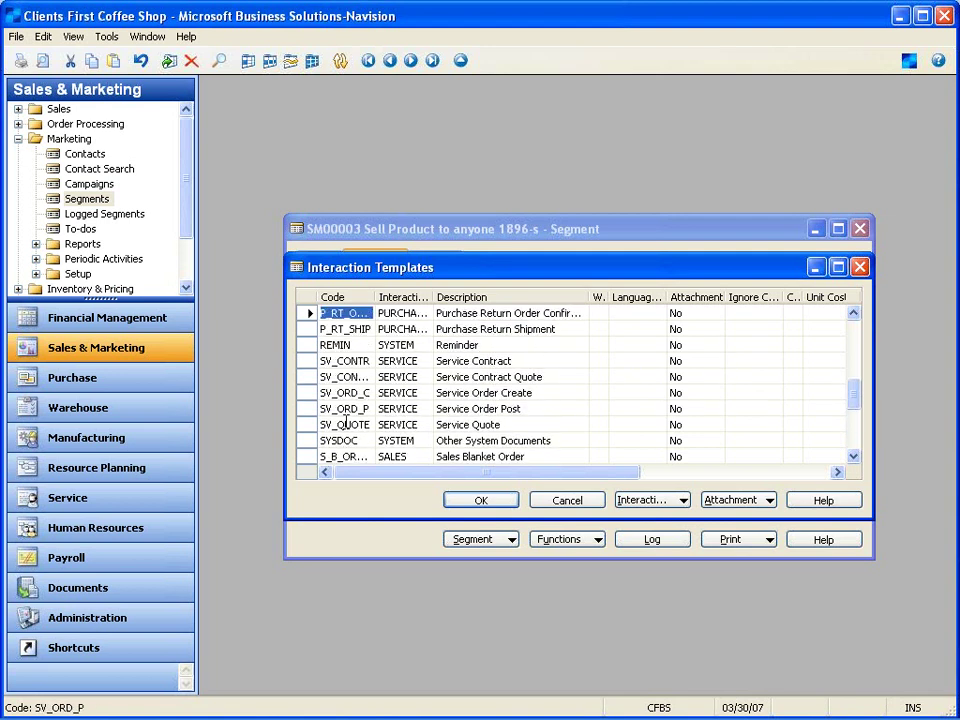
scroll(346, 424, up, 7)
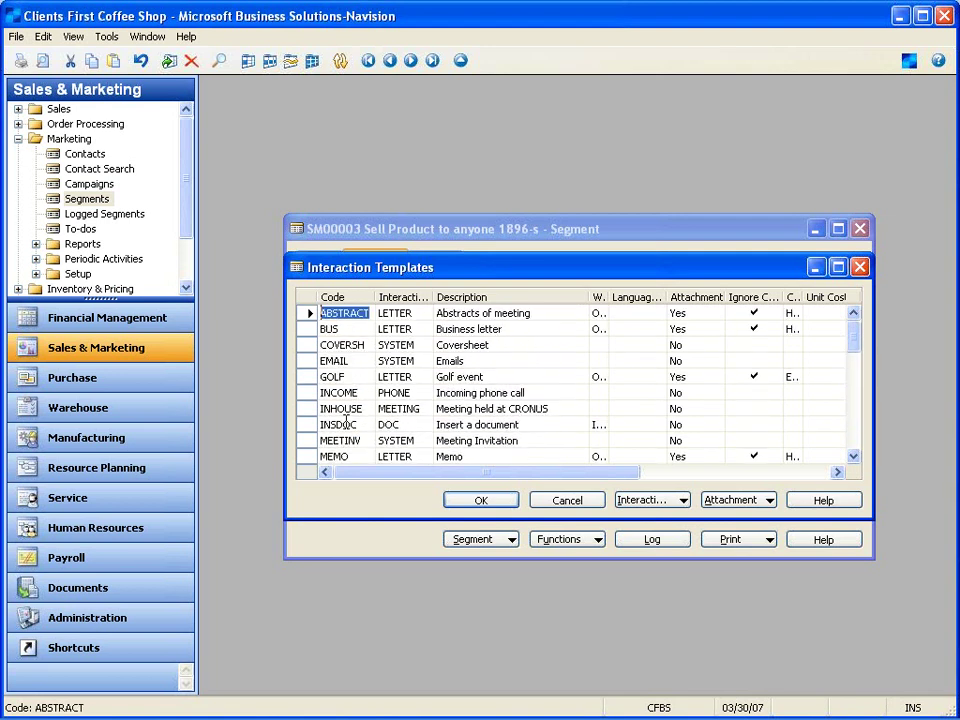
click(535, 328)
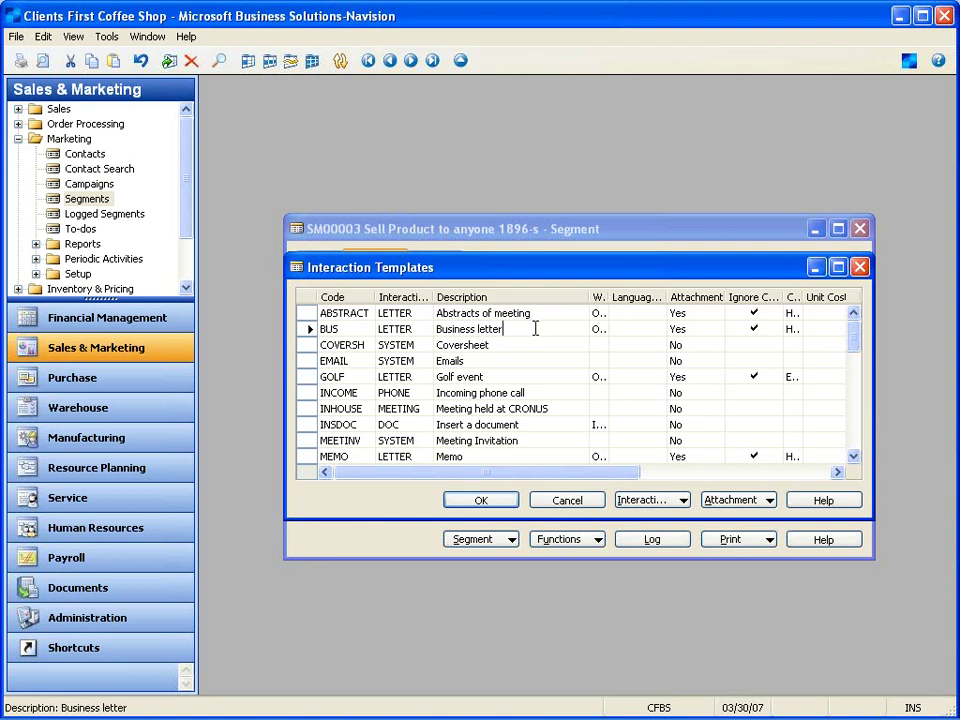
key(Return)
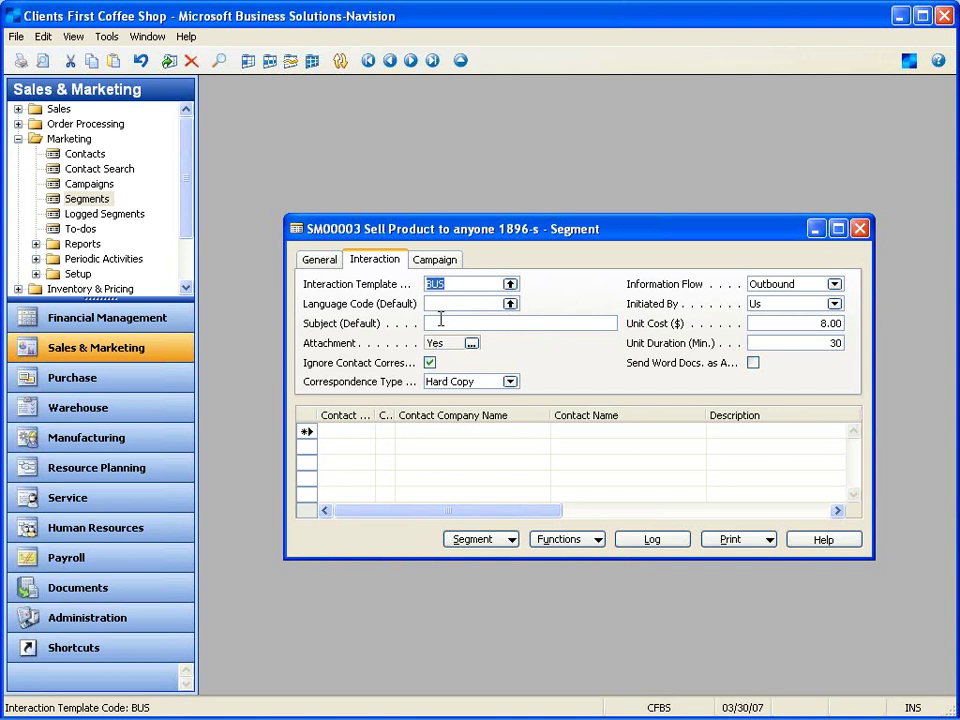
Set the segment's default subject to "Please buy - new feature for 1896-s" and its default correspondence type to E-Mail.
click(440, 323)
text(Please buy - new feature)
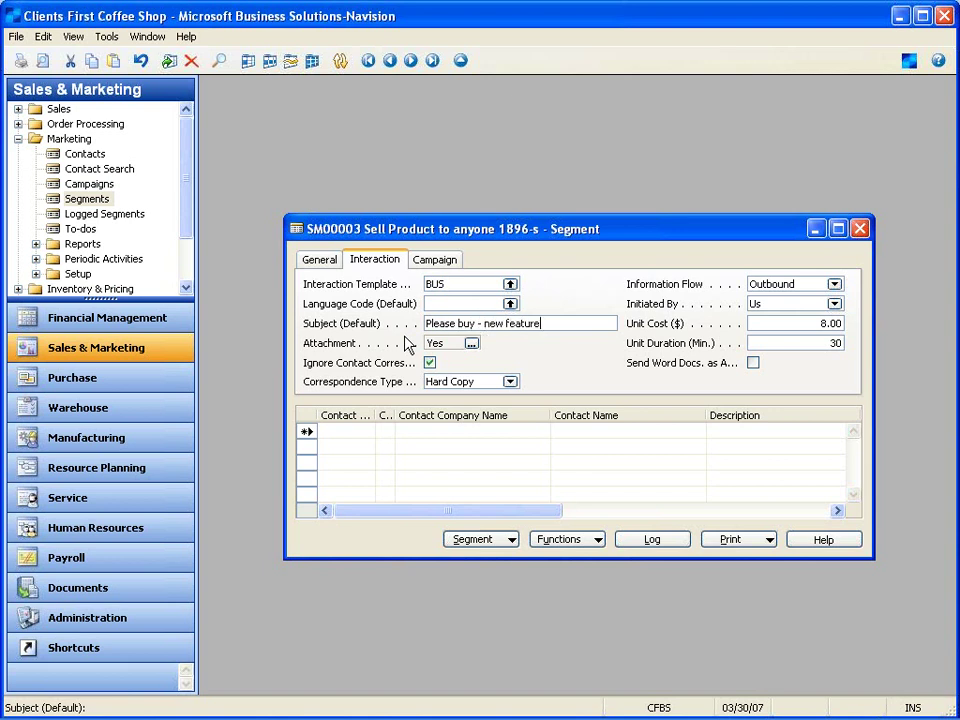
text( for 1896-s)
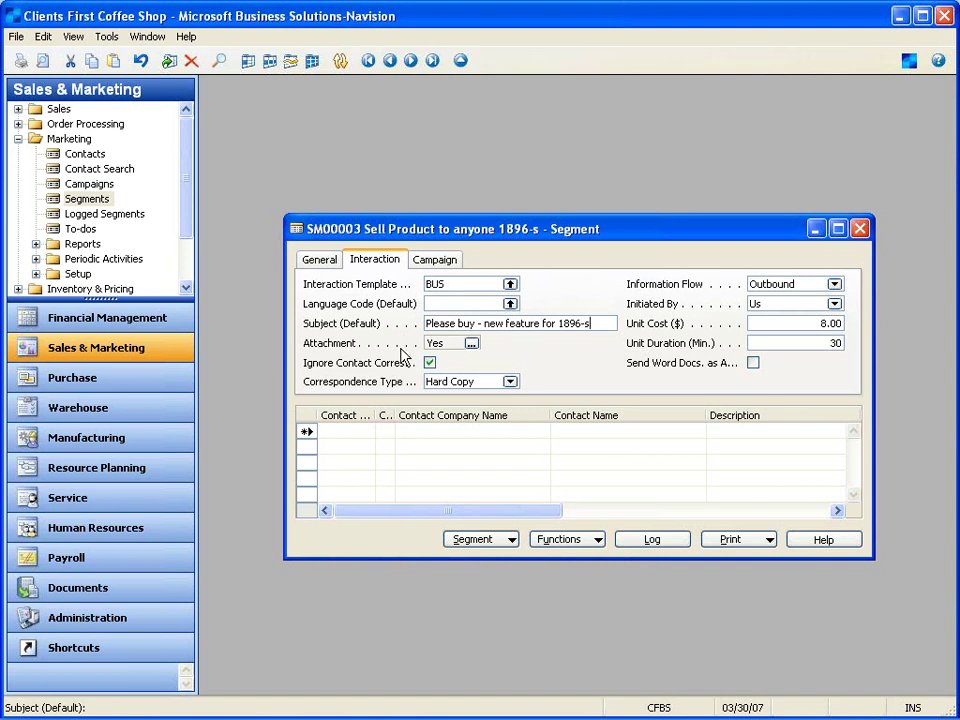
click(510, 382)
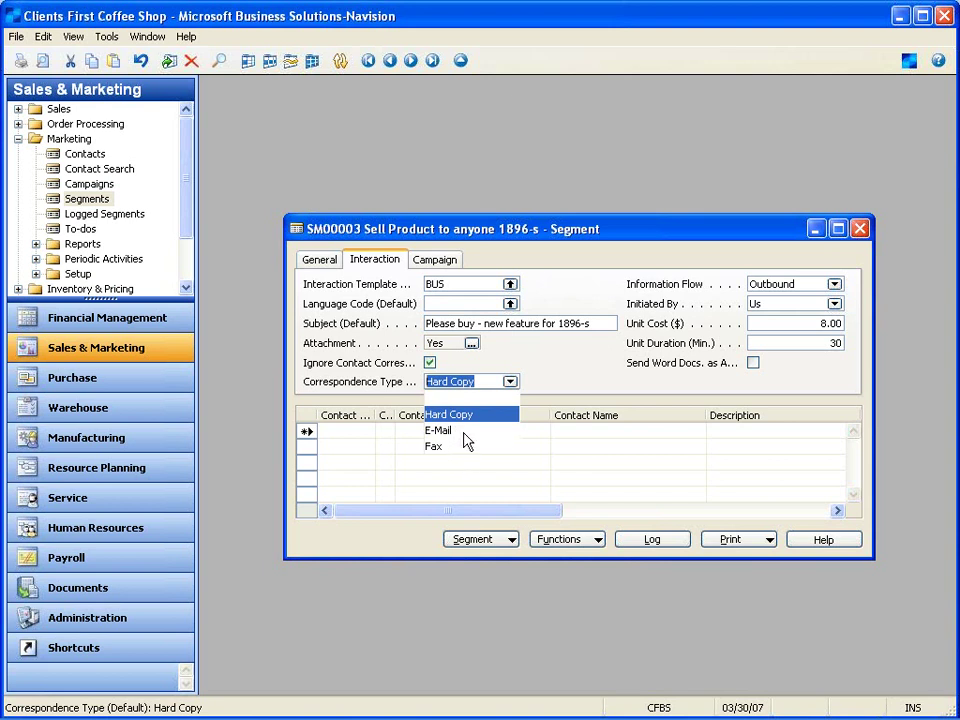
click(470, 433)
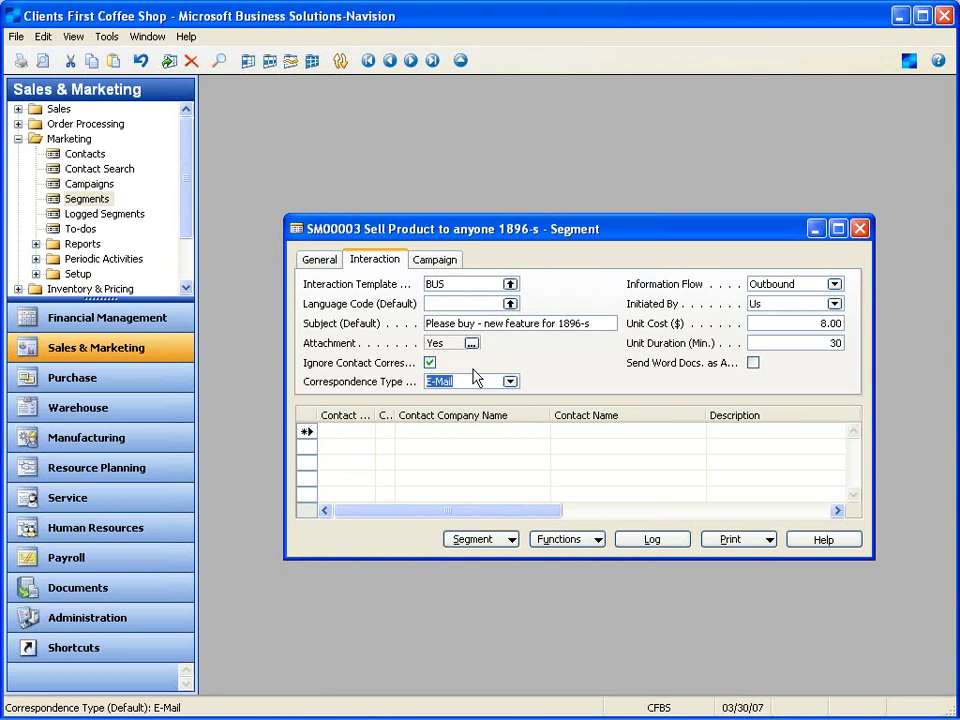
Toggle the option to send Word documents as attachments on and off, and review the segment's campaign settings.
click(754, 365)
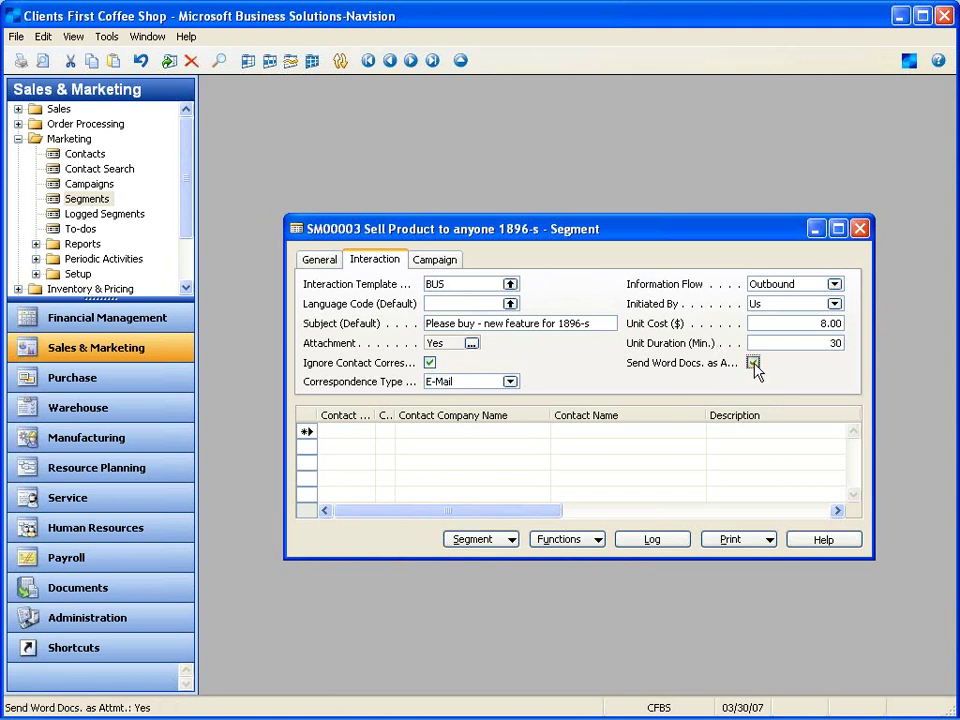
click(754, 366)
click(448, 261)
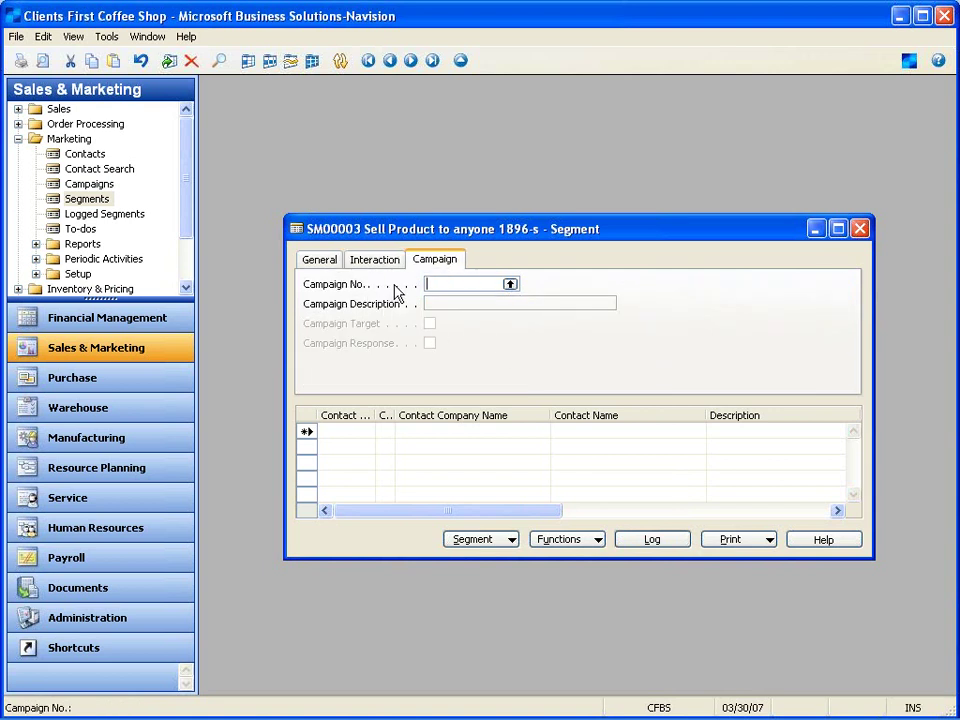
click(313, 263)
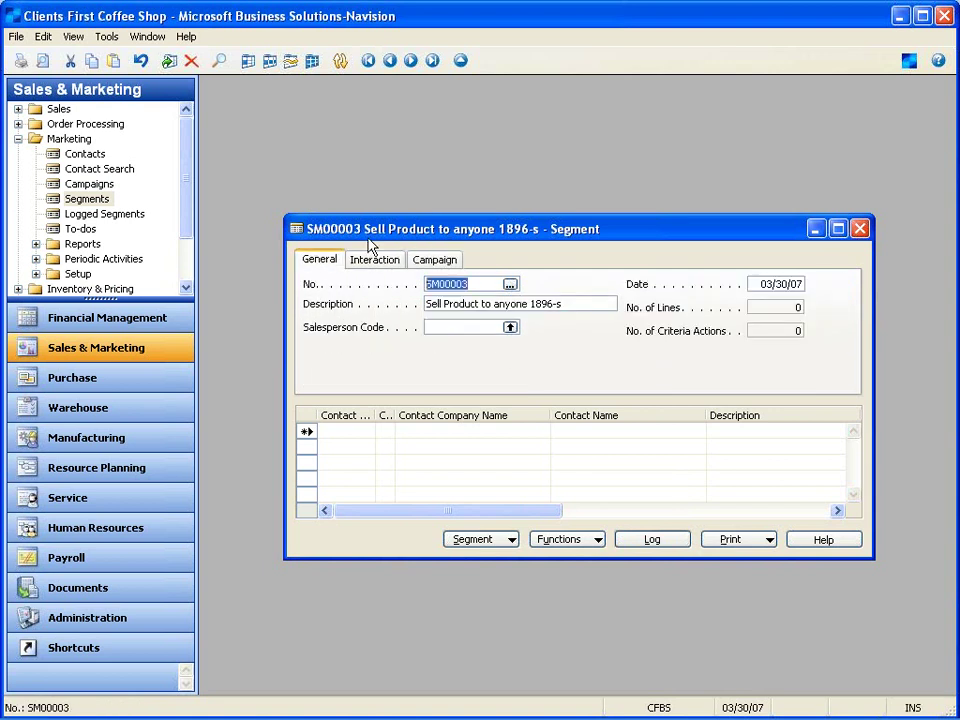
Open Add Contacts for the segment and enlarge its window to show all contact filter fields.
click(568, 543)
mouse_move(570, 565)
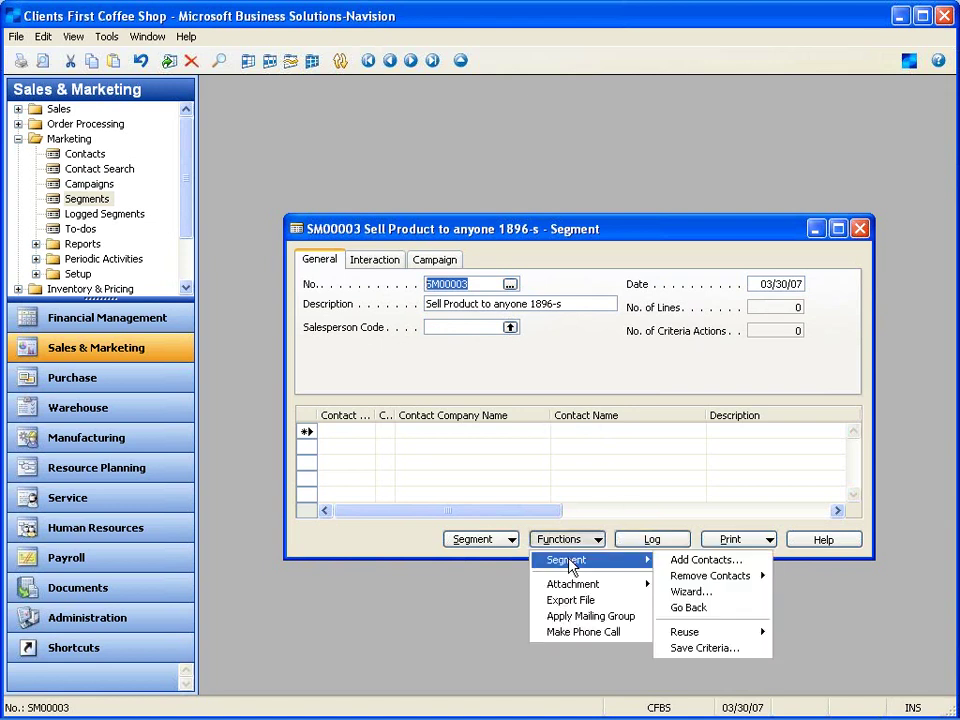
click(671, 563)
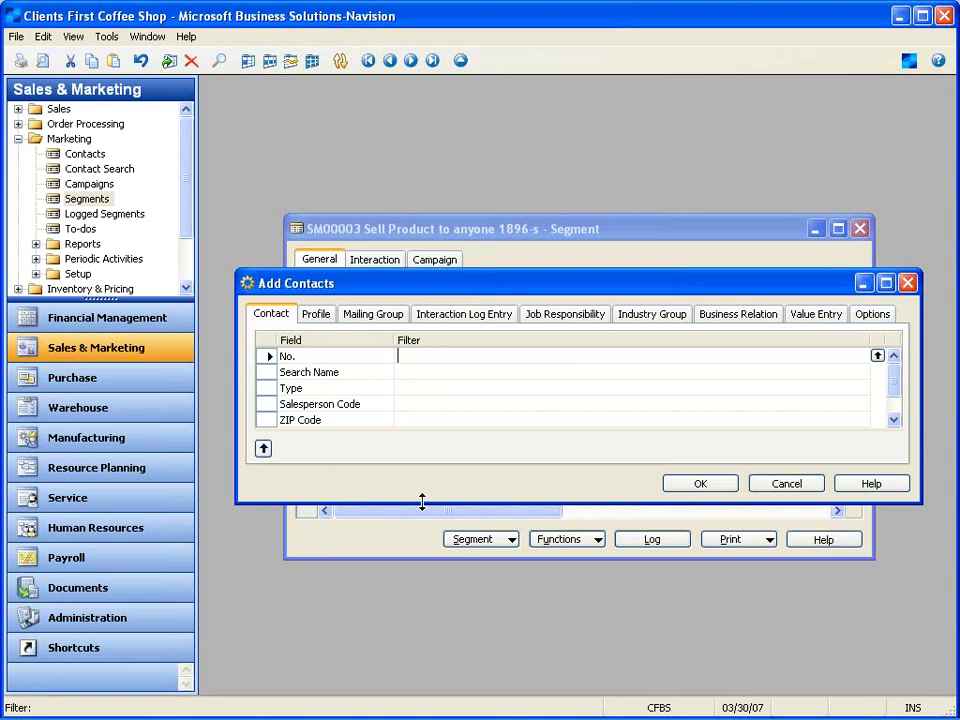
drag(422, 502, 401, 658)
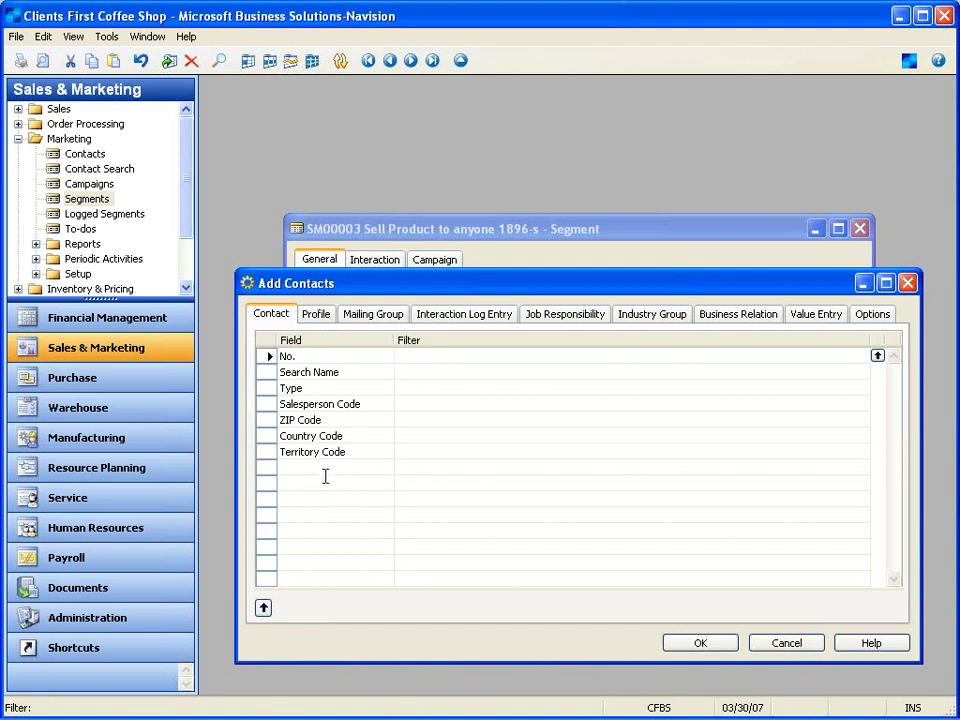
Review the profile questionnaire, mailing group, interaction log, job responsibility and industry group criteria available for selecting contacts.
click(315, 316)
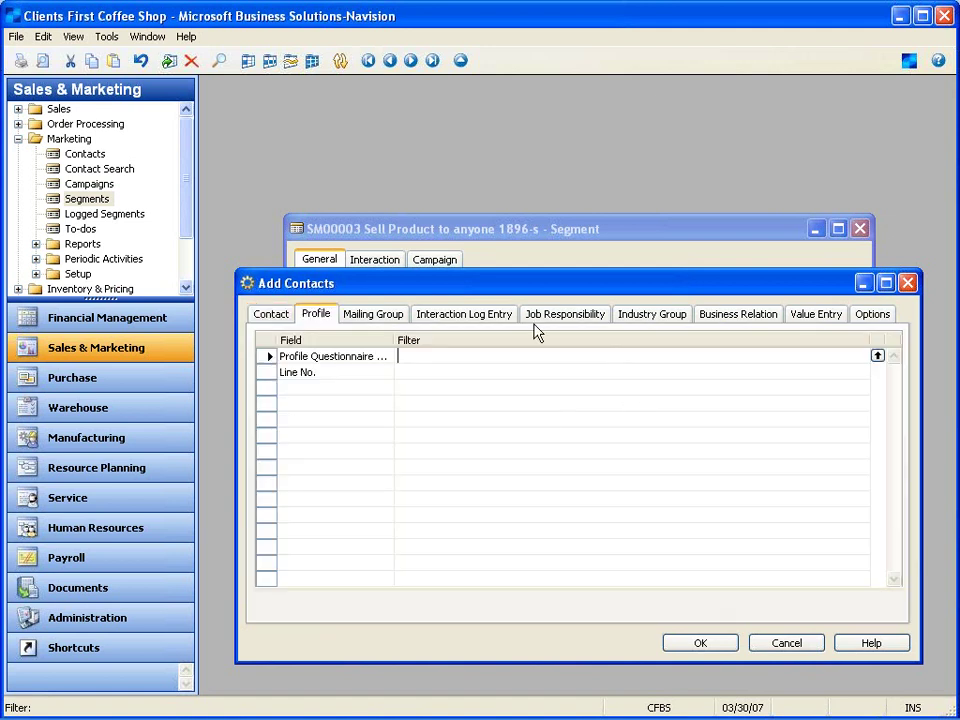
click(877, 356)
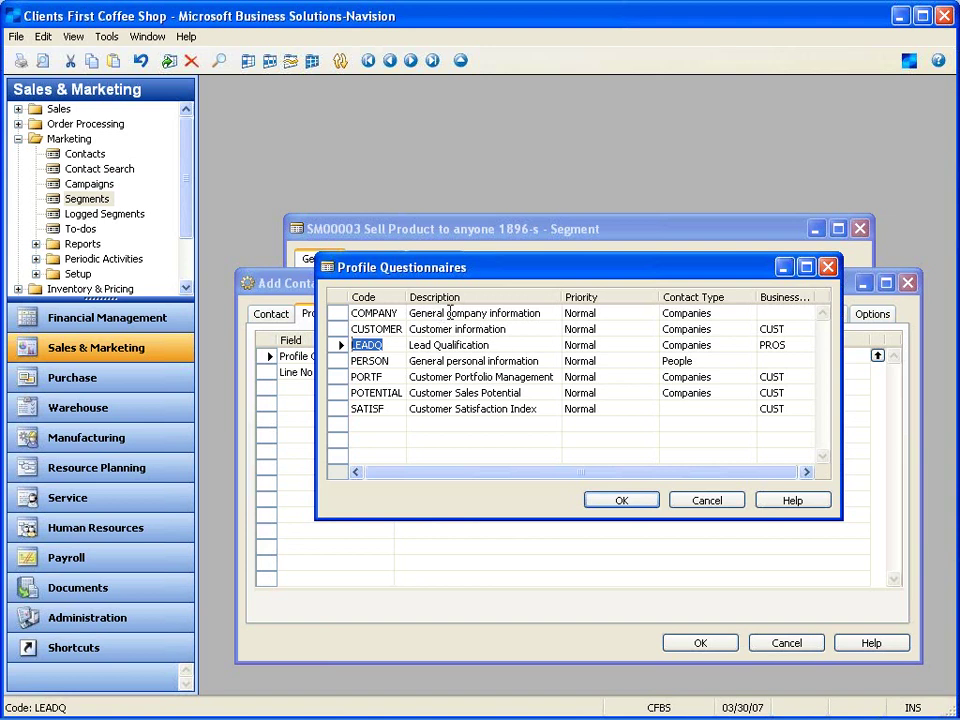
click(829, 267)
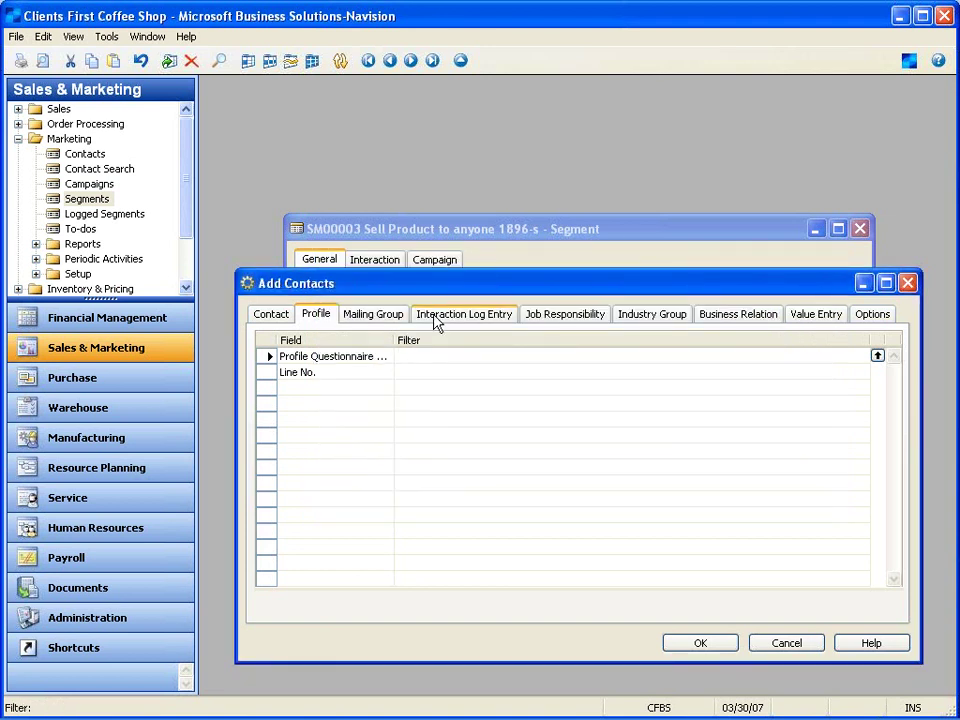
click(390, 314)
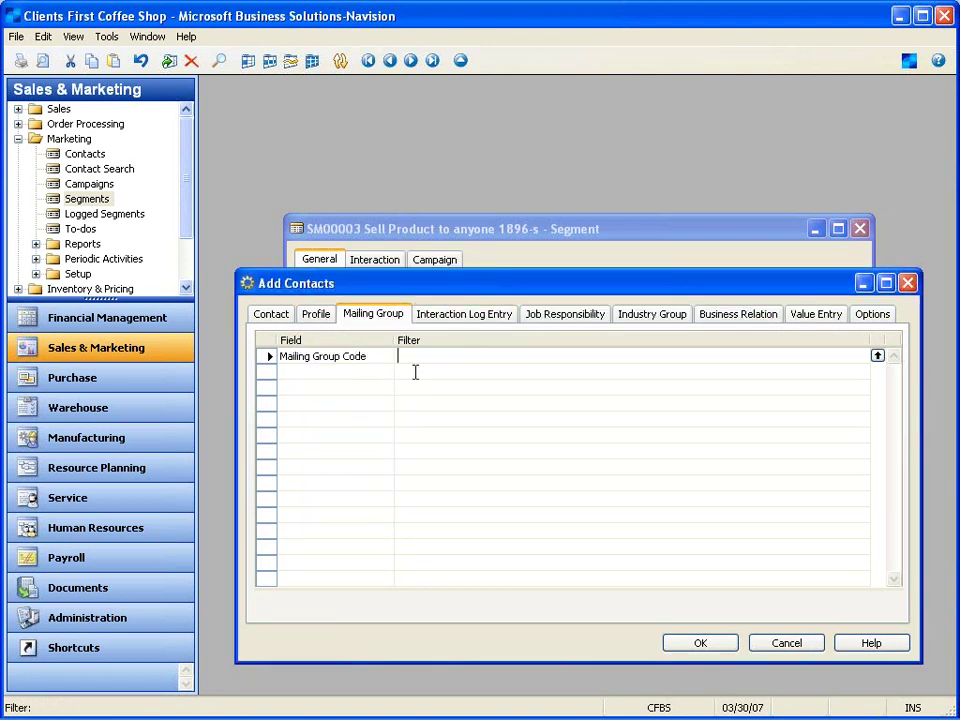
click(480, 316)
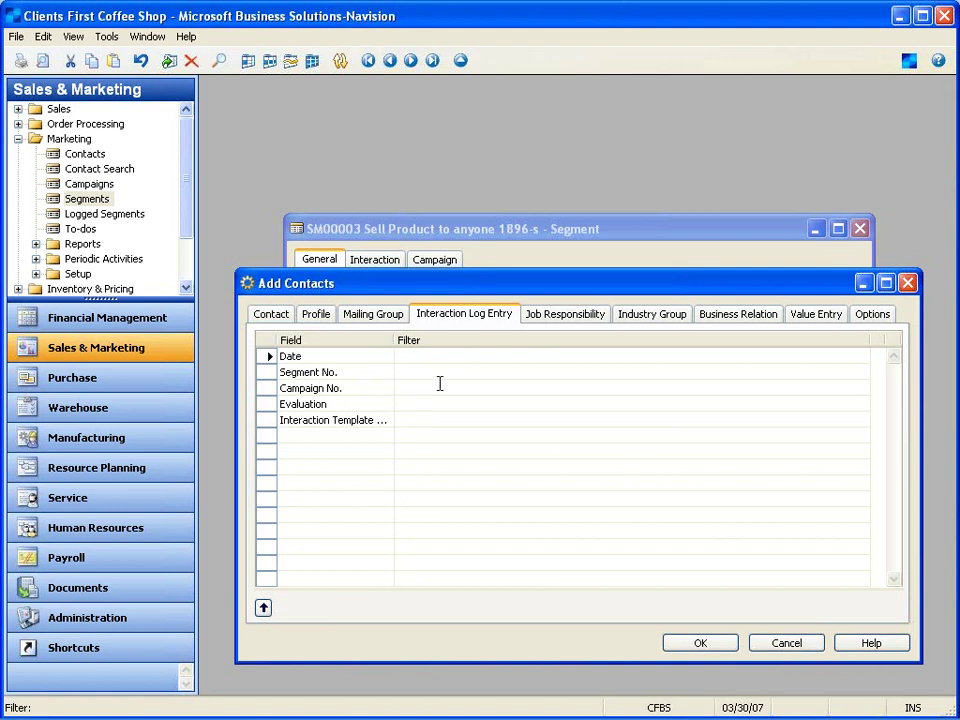
click(556, 316)
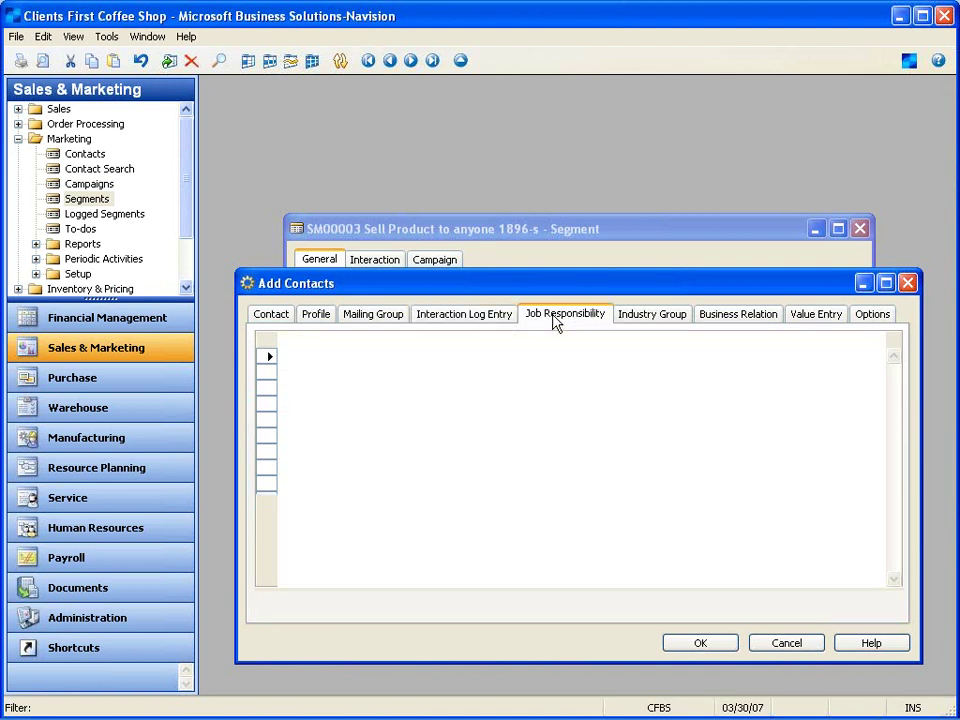
click(645, 318)
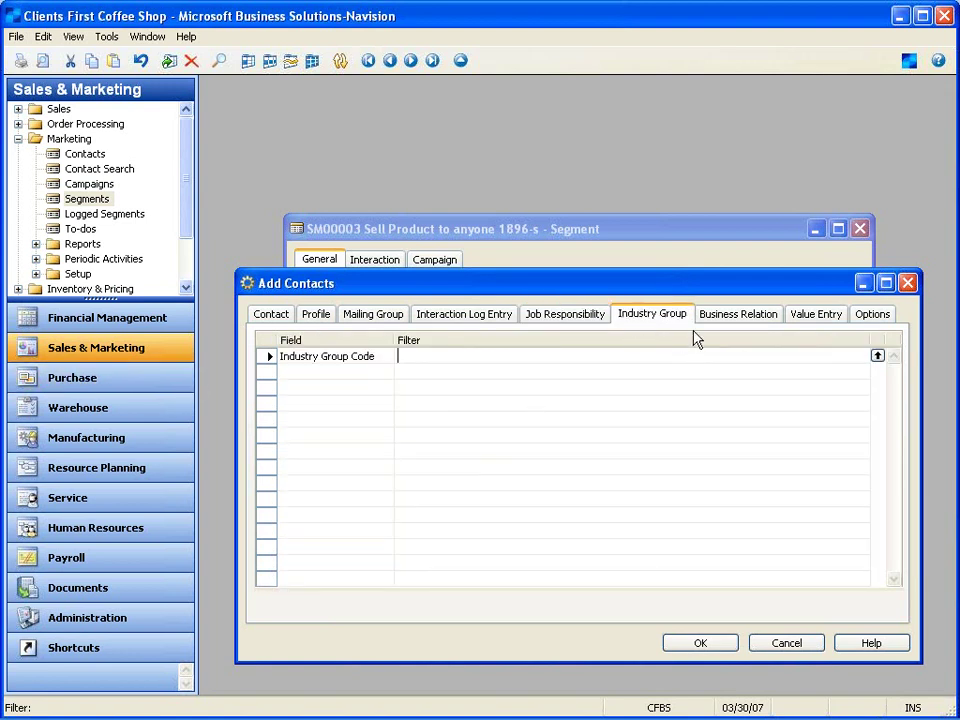
Filter the contacts to add by the business relation code CUST (Customer).
click(727, 322)
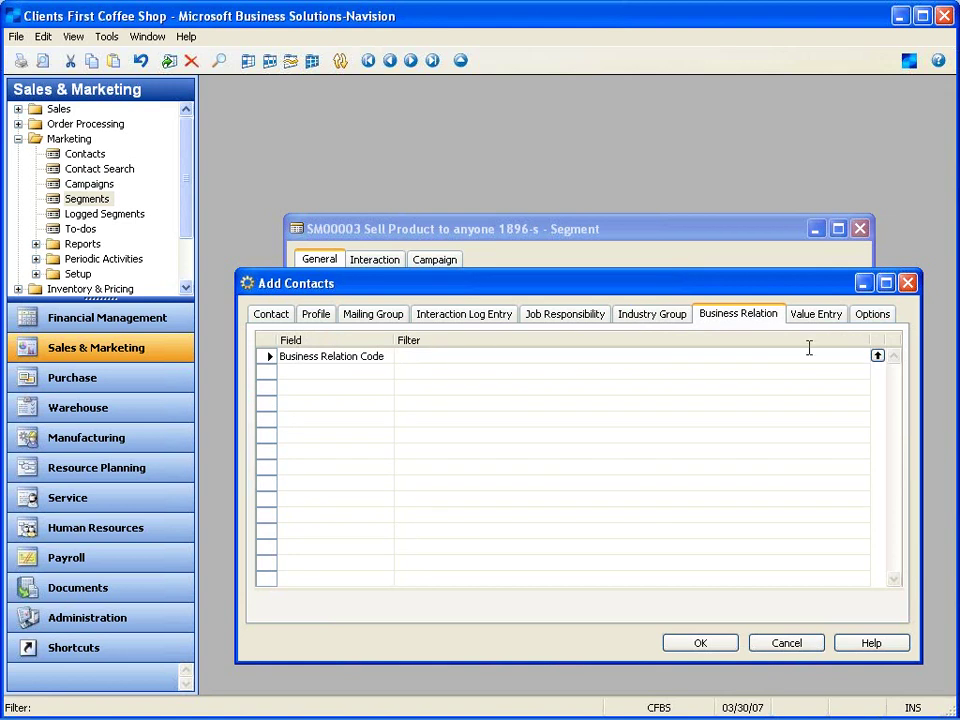
click(877, 356)
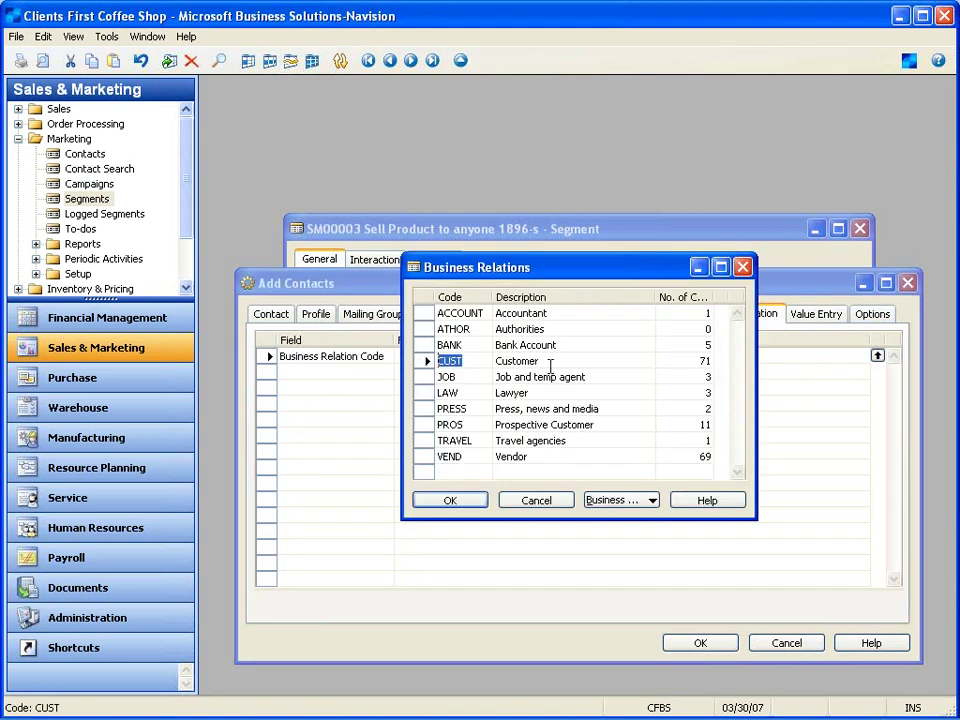
double_click(491, 361)
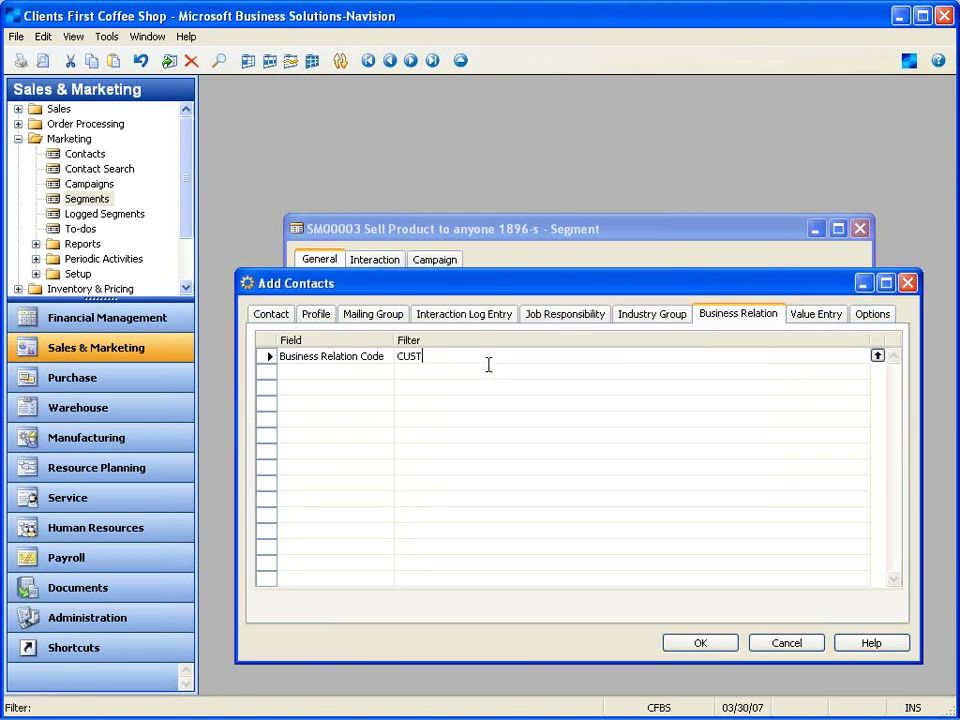
click(482, 360)
Filter the contacts' value entries by item number 1896-S, the ATHENS Desk.
click(812, 316)
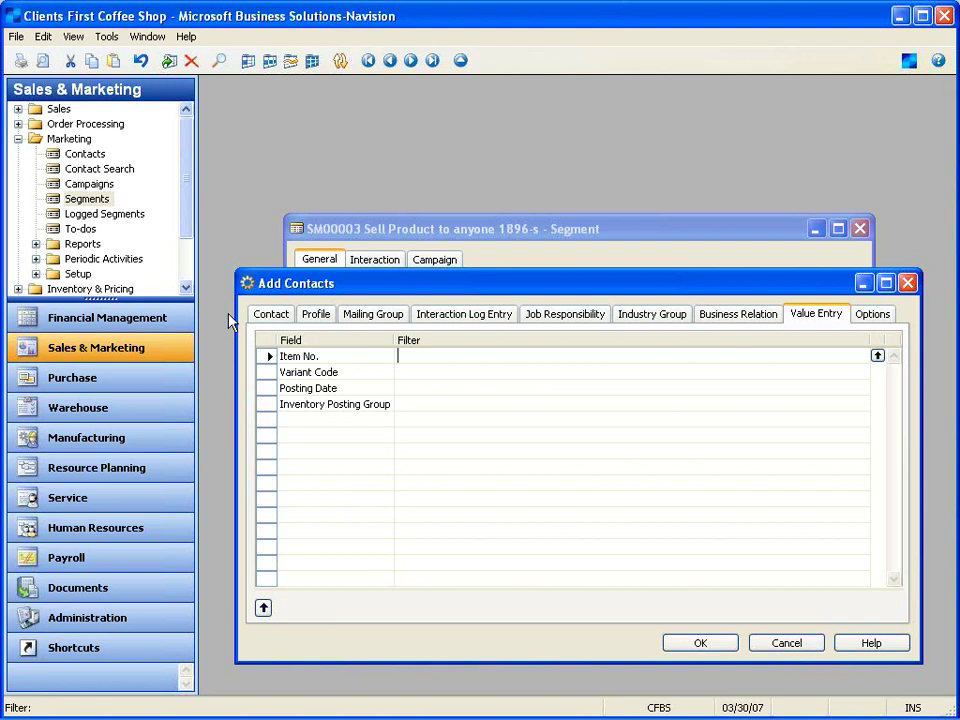
key(F6)
key(Up)
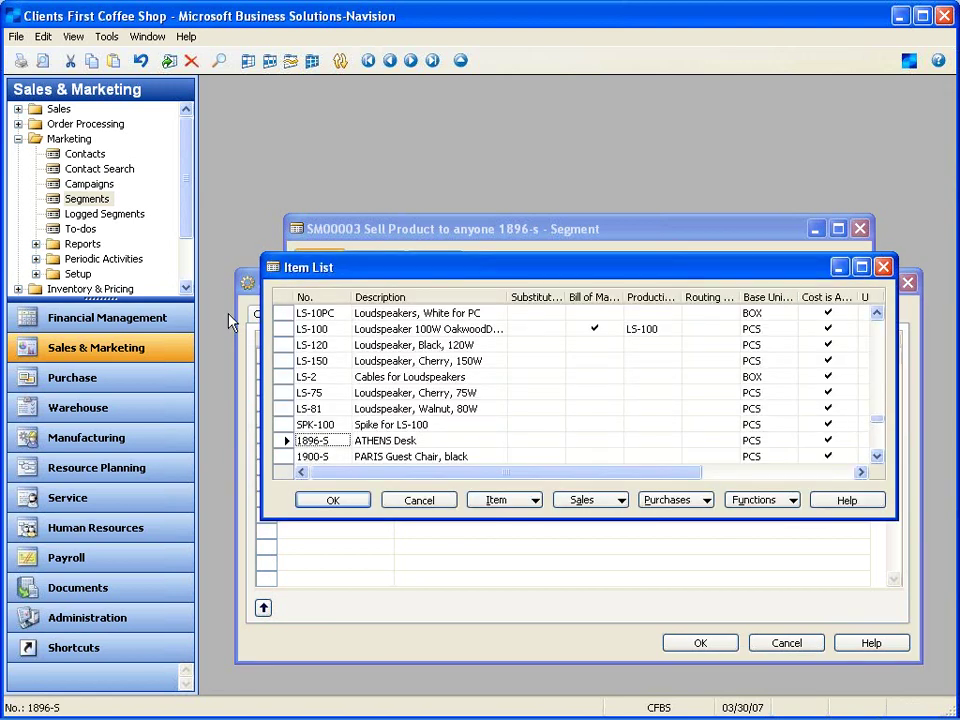
key(Return)
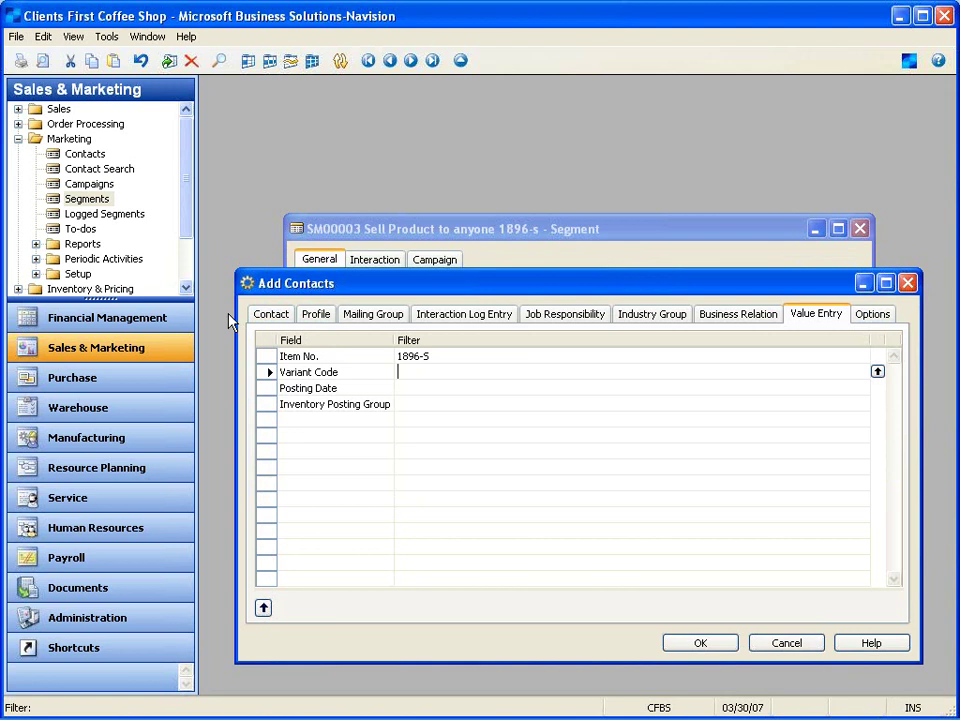
Look over the additional value entry fields available for filtering, and add the matching contacts to the segment.
key(Down)
key(Down)
key(shift+Tab)
key(Down)
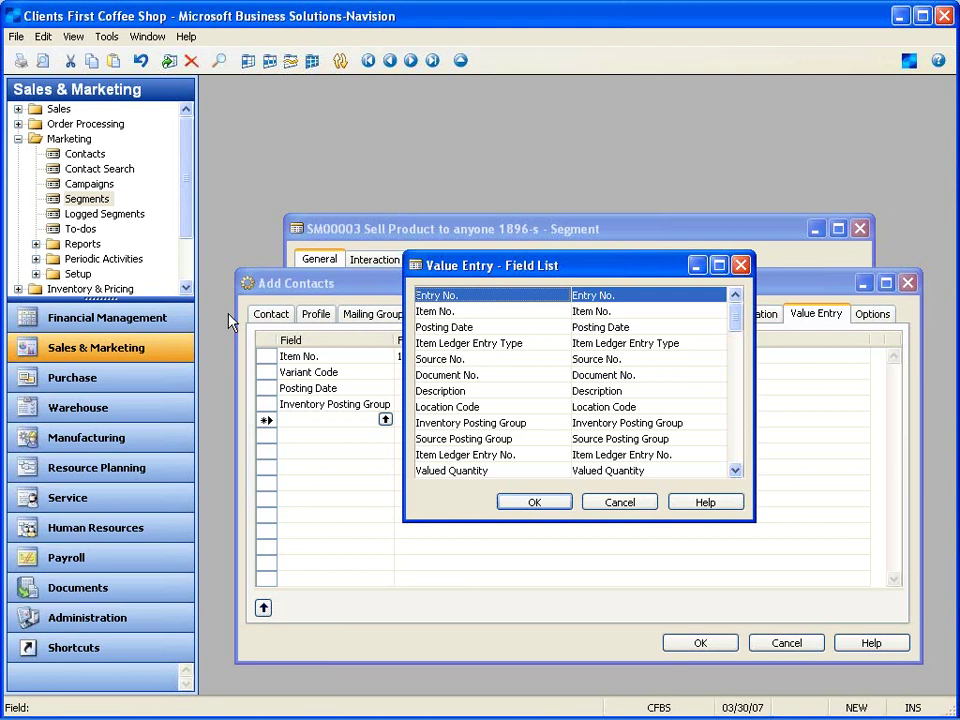
key(Escape)
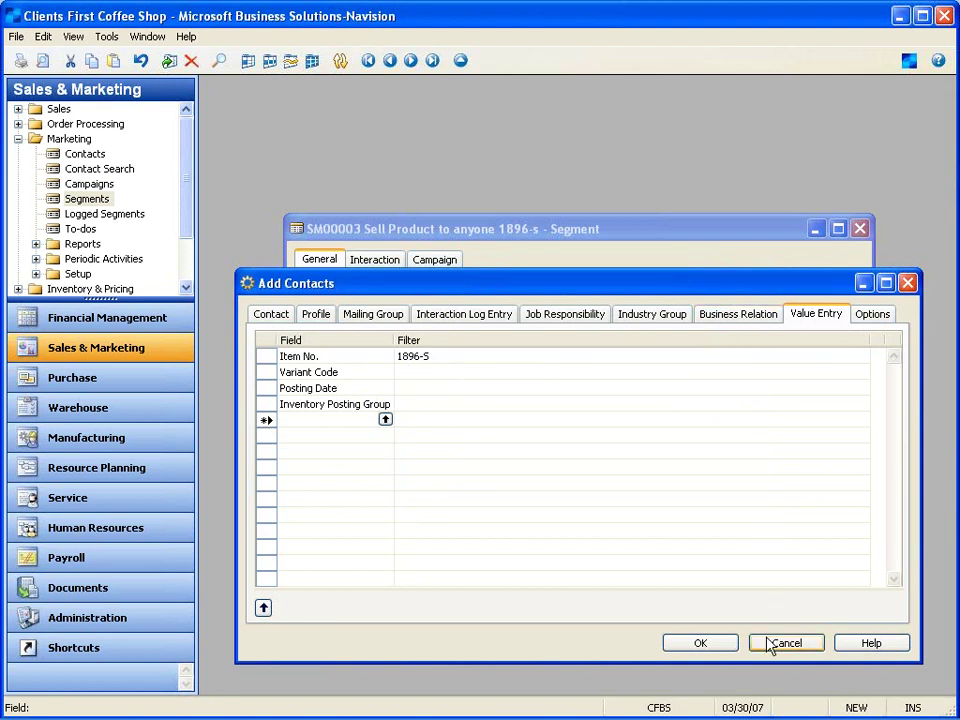
click(733, 648)
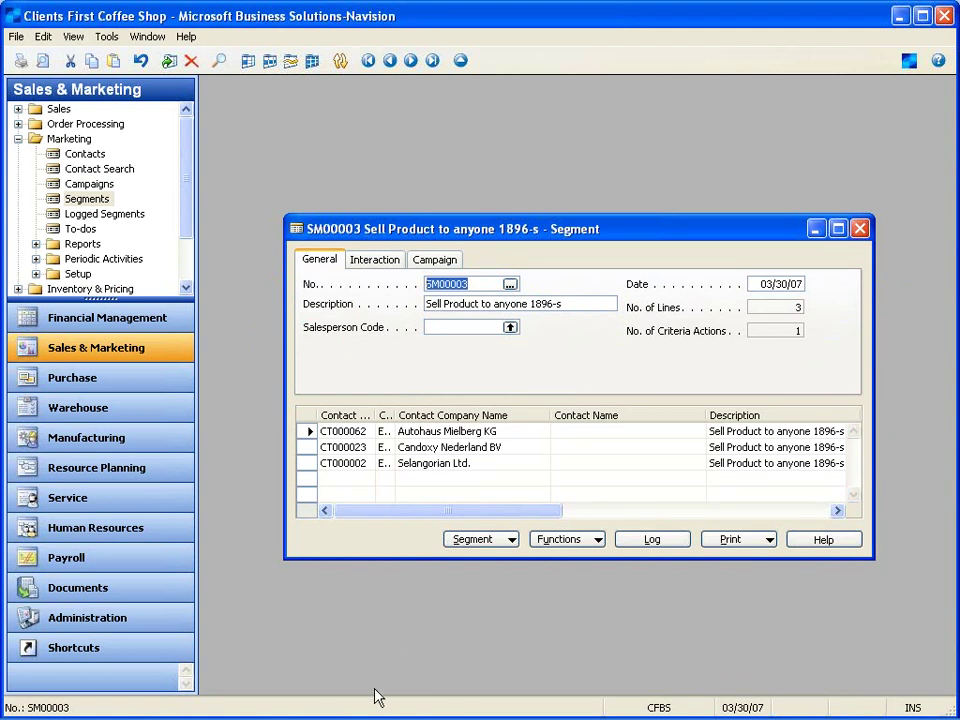
Examine the segment's contact lines, including their companies, salespeople, interaction templates and subjects.
click(519, 464)
key(Up)
key(Up)
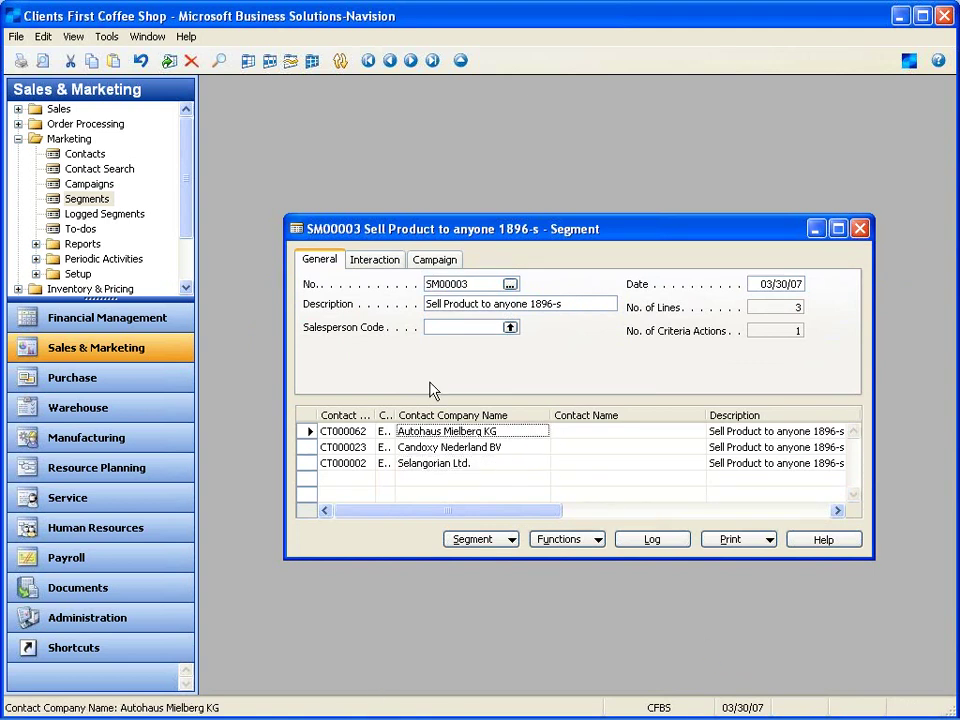
key(Down)
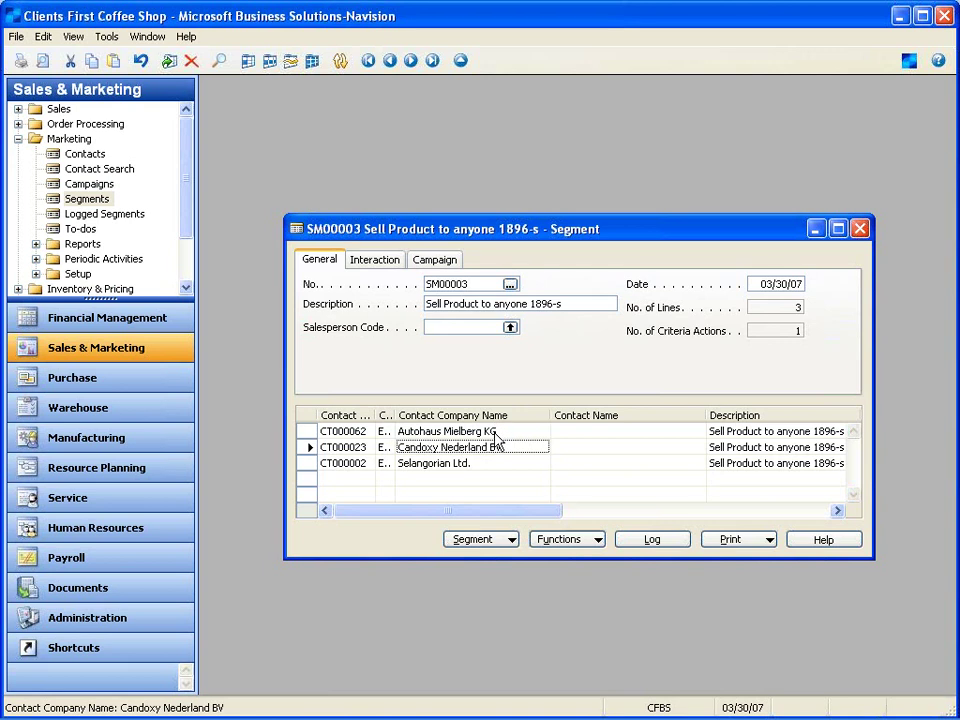
drag(514, 512, 676, 530)
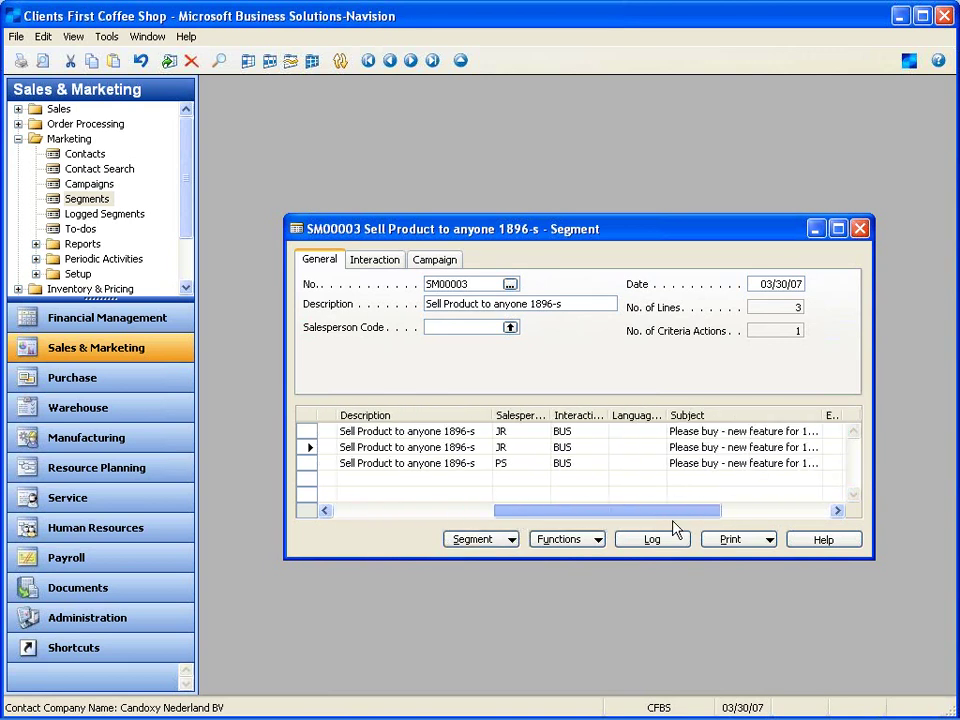
Reduce the segment by removing contacts with interaction log entries dated 03/26/07..03/30/07.
click(552, 540)
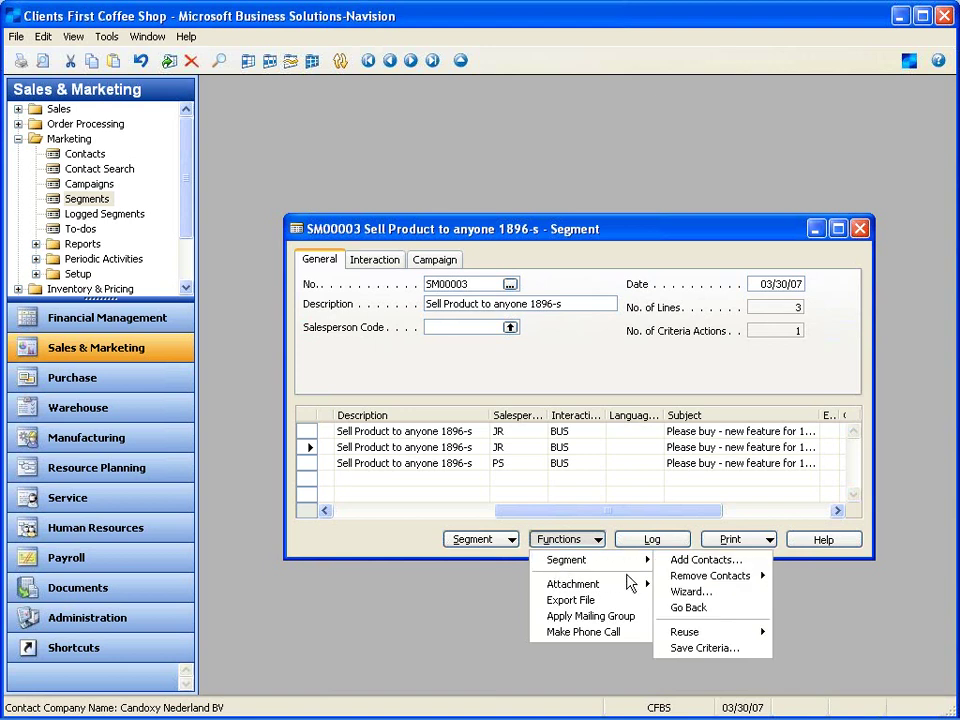
mouse_move(592, 568)
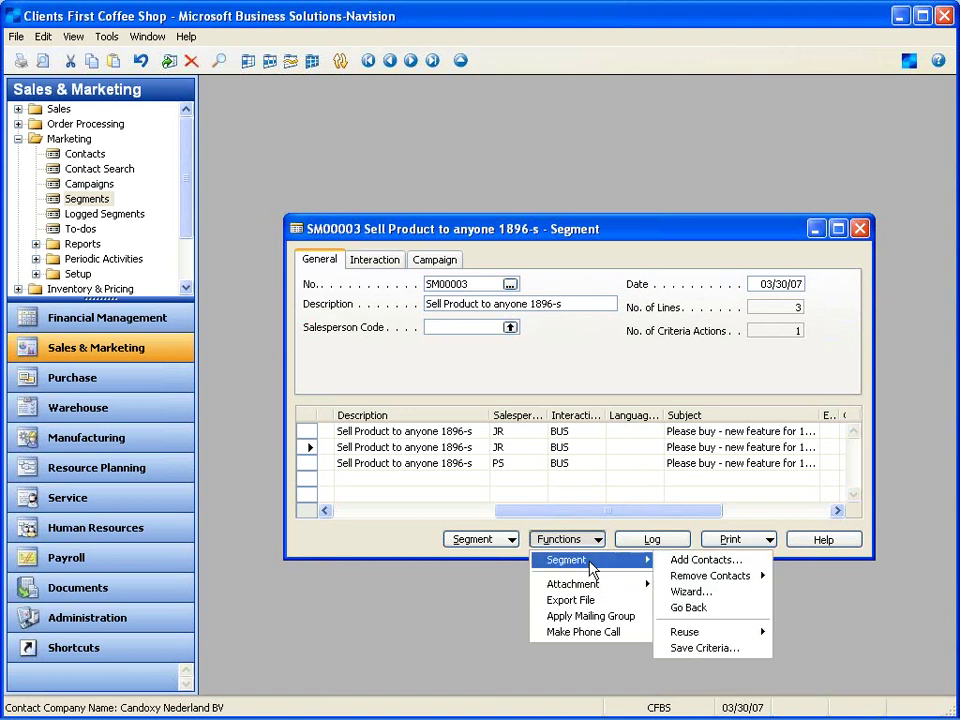
mouse_move(766, 585)
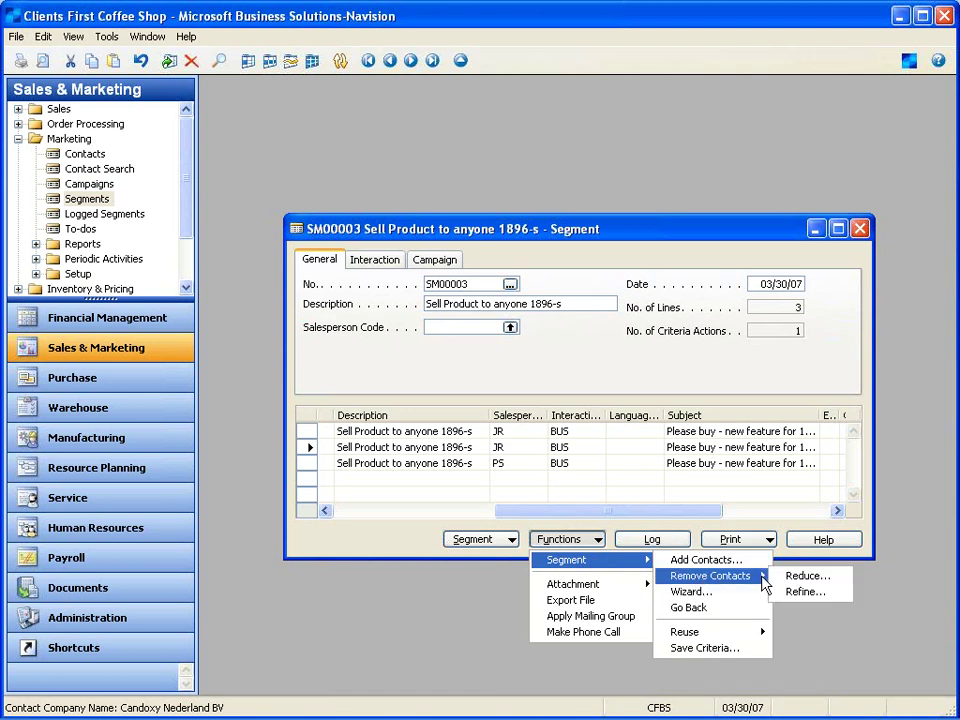
click(838, 576)
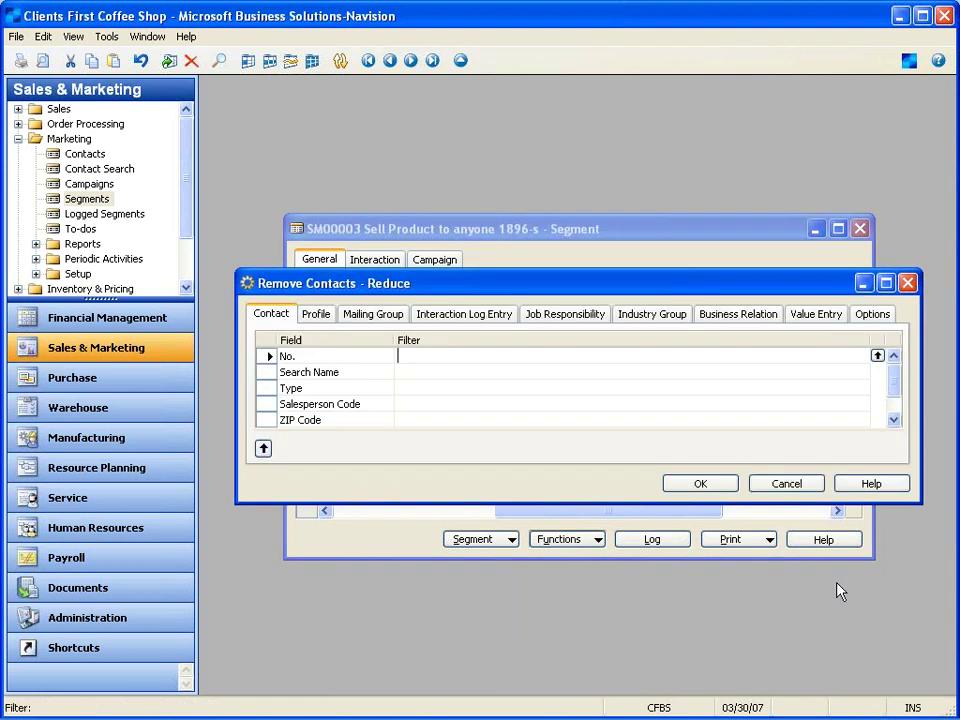
click(448, 318)
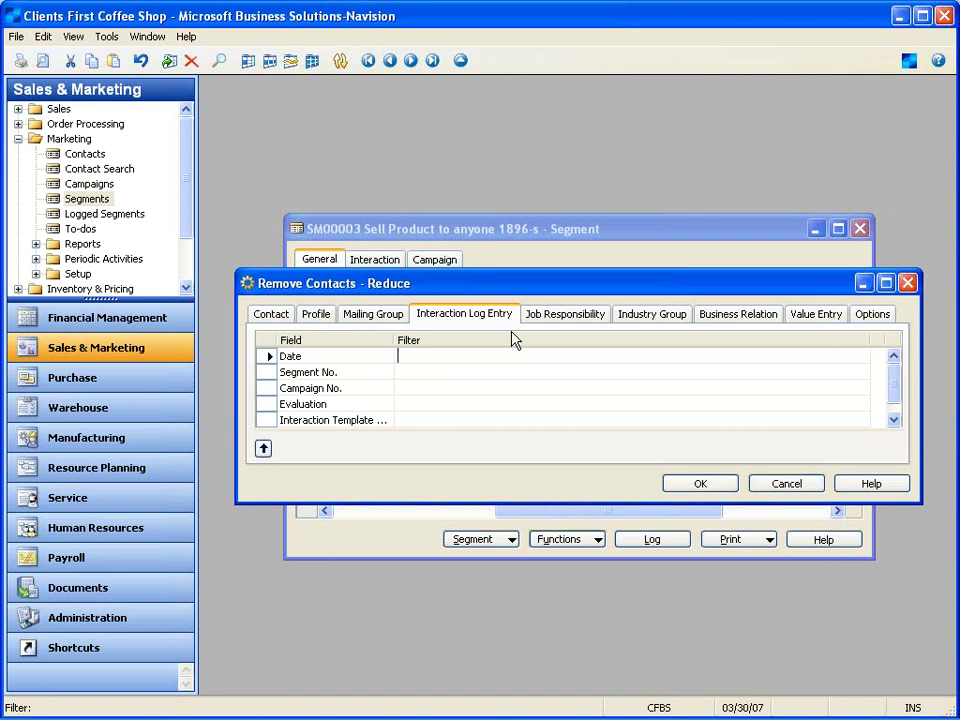
text(m)
key(Return)
key(Up)
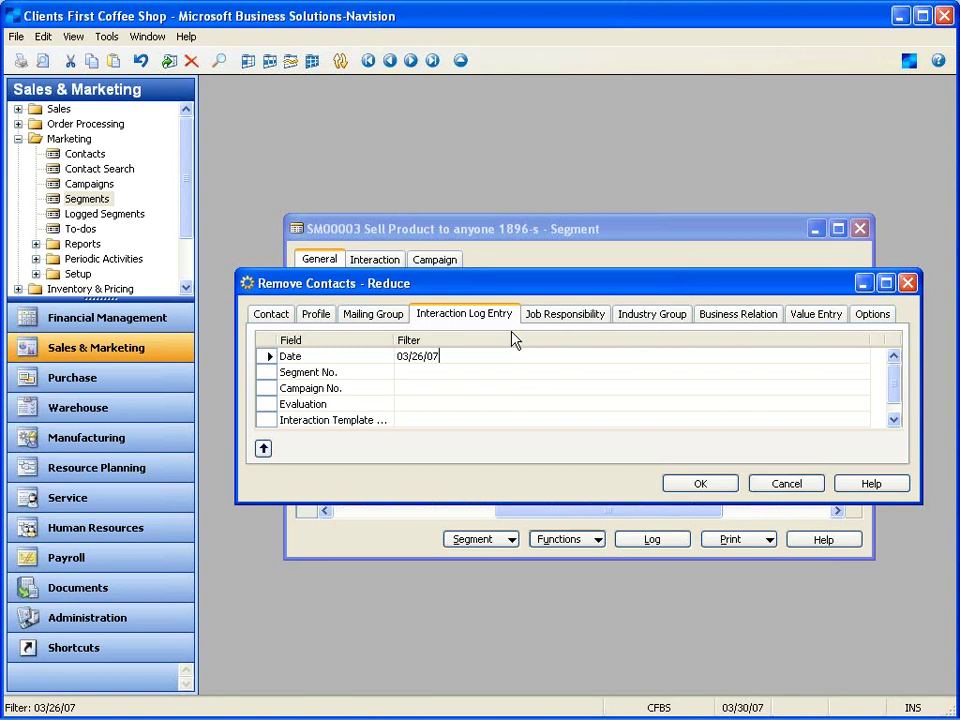
key(End)
text(..f)
key(Return)
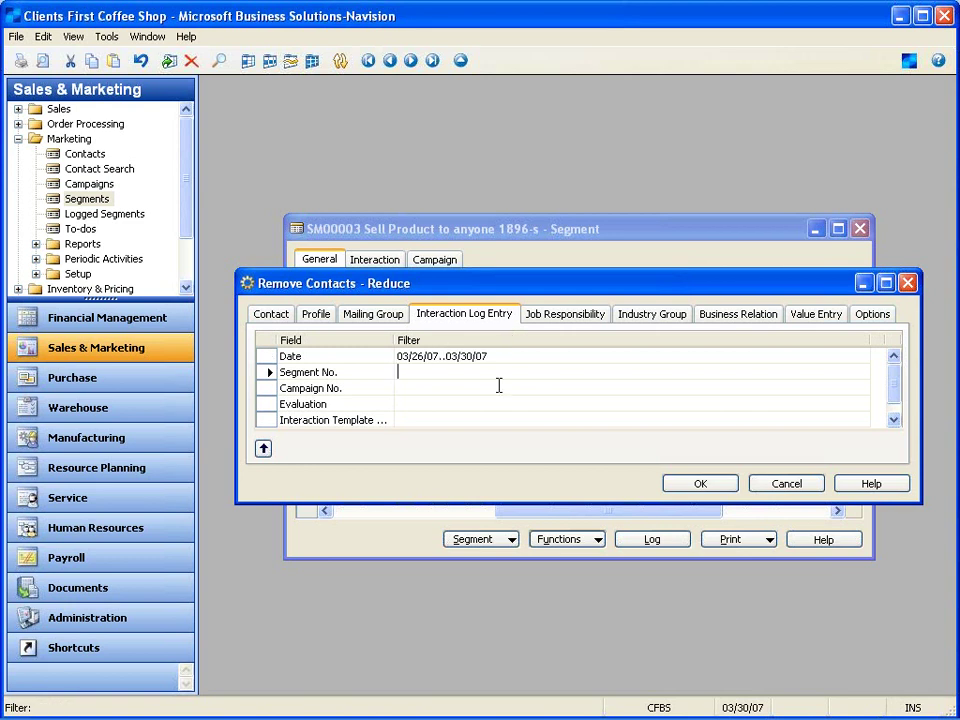
click(712, 481)
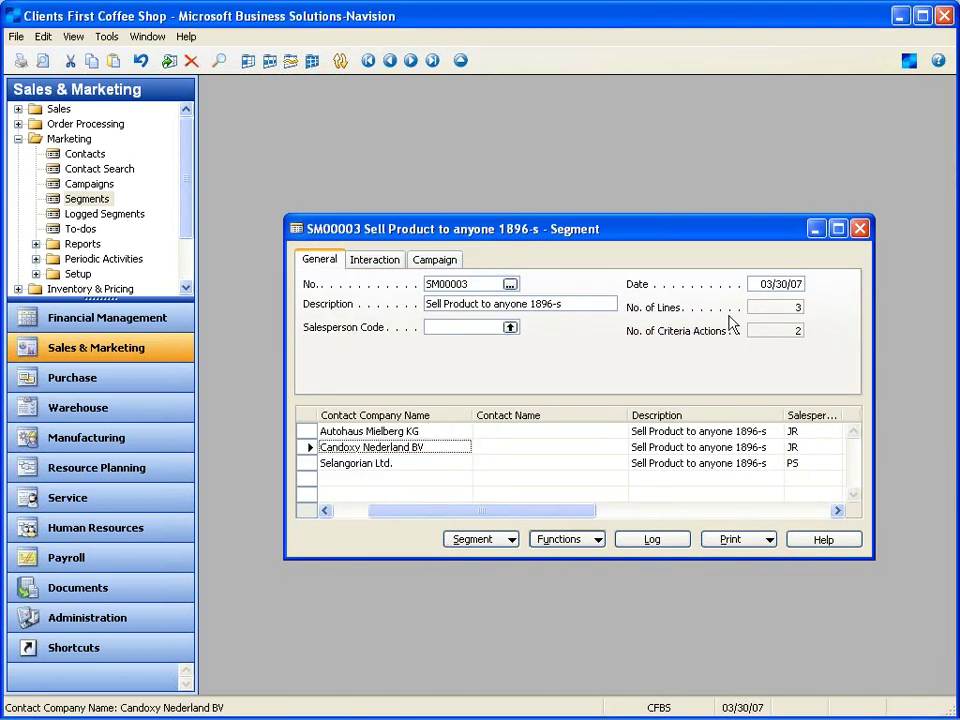
Open the segment's criteria actions to review the filters used for adding and removing contacts.
click(770, 335)
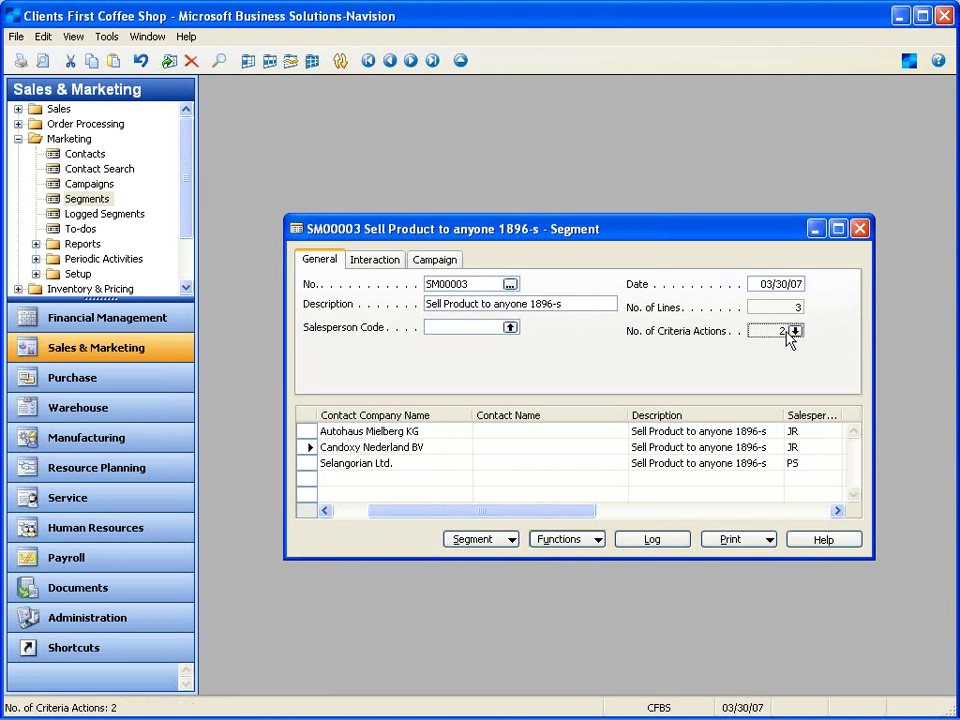
click(794, 331)
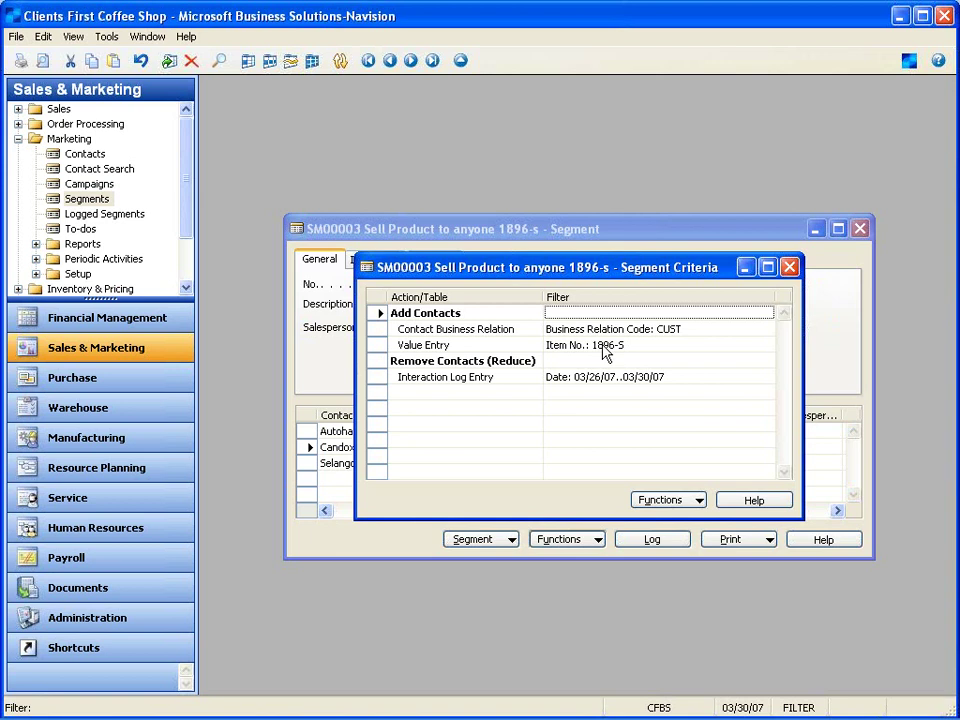
Examine the segment's criteria for added contacts by business relation and item number, and for removed contacts by interaction date.
click(512, 329)
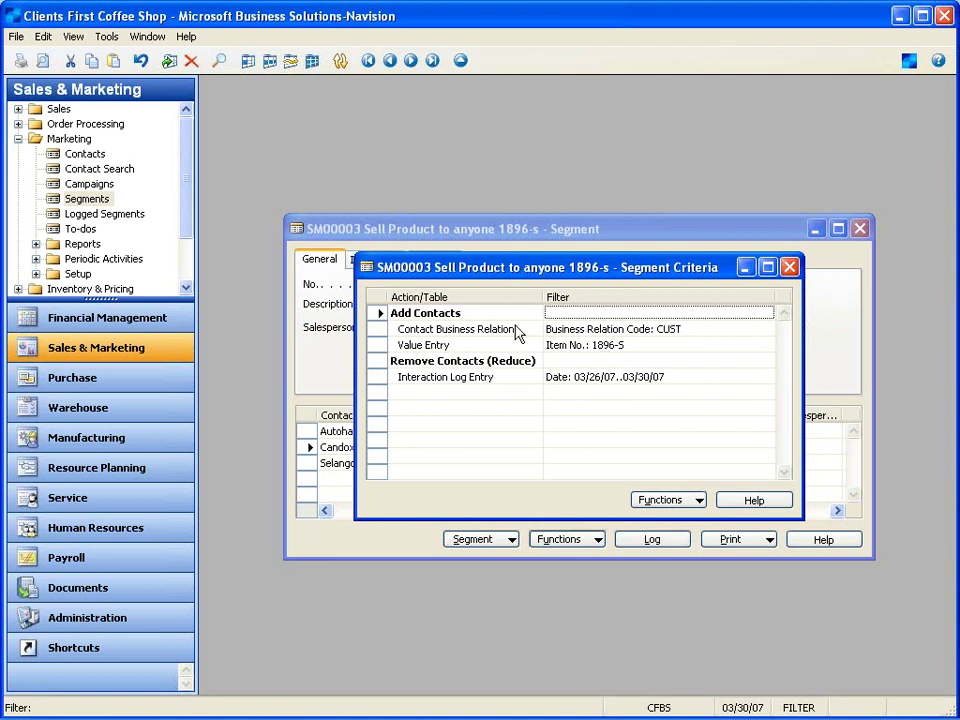
click(655, 345)
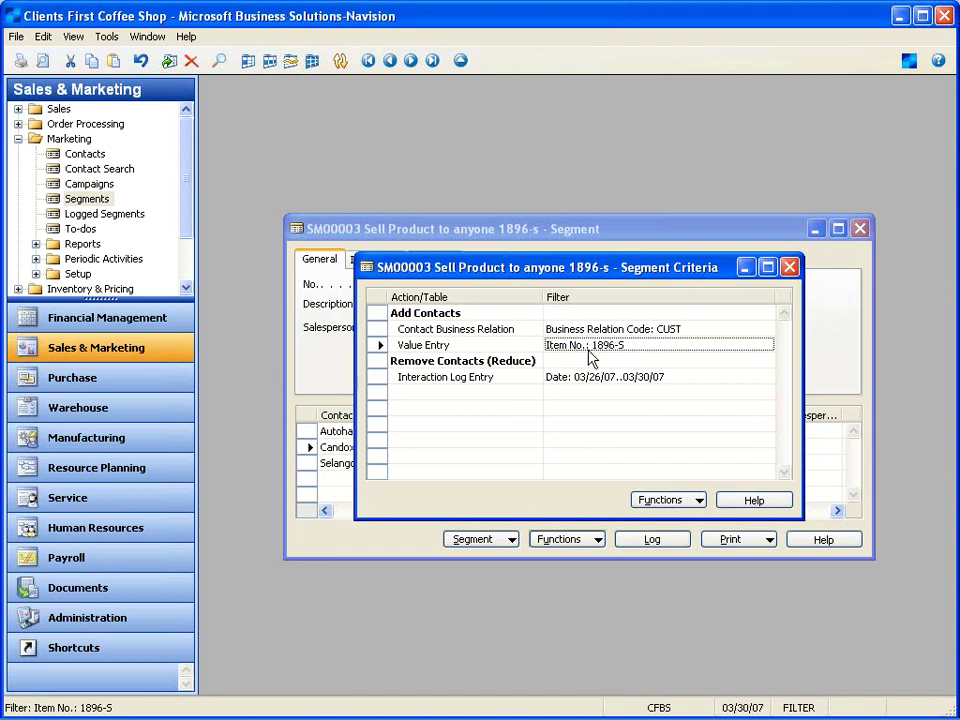
click(607, 379)
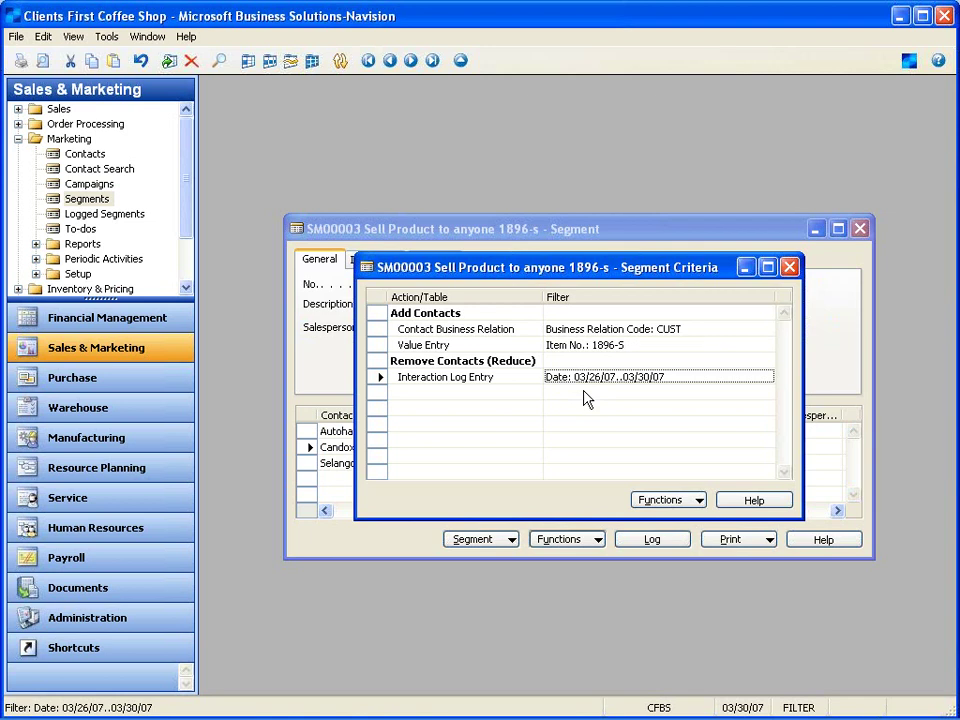
key(Escape)
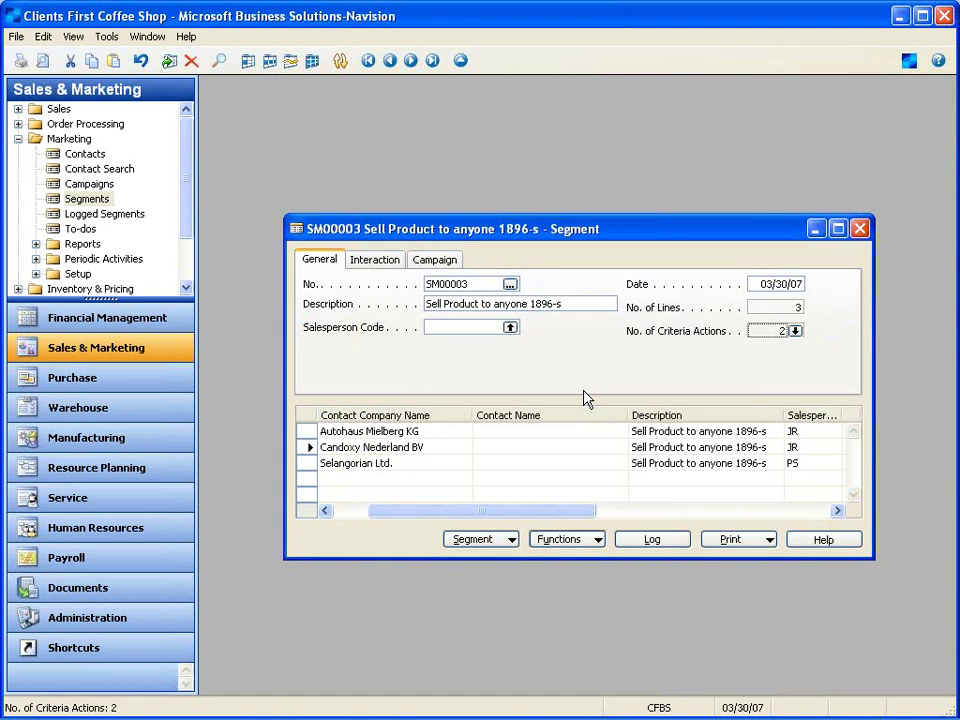
Look over the segment's available functions, including attachments, file export, mailing group assignment and phone calls.
click(597, 540)
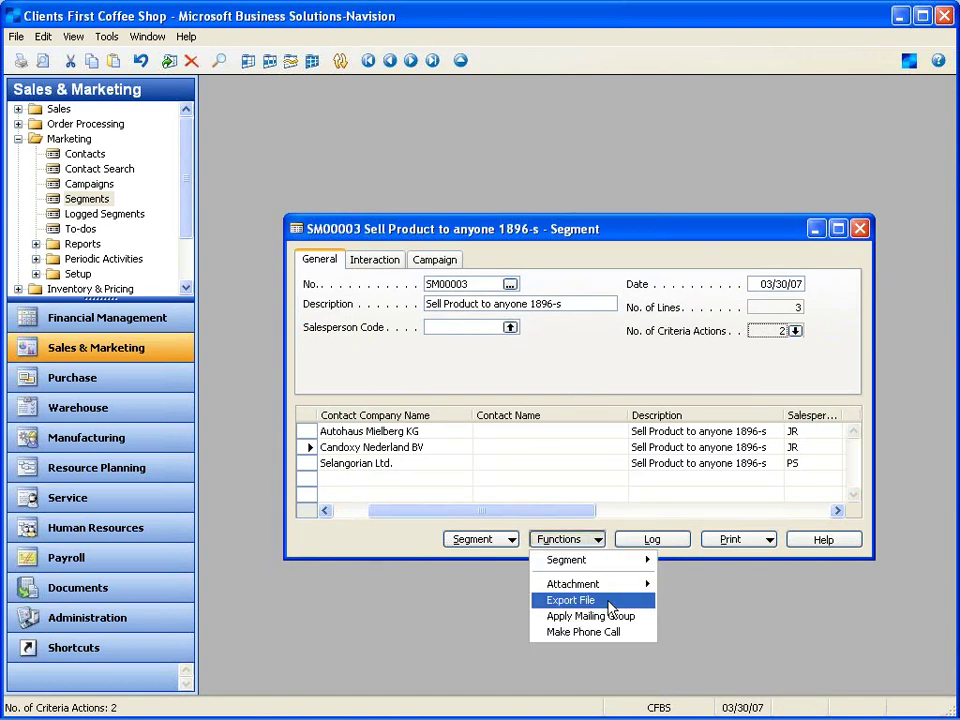
mouse_move(620, 586)
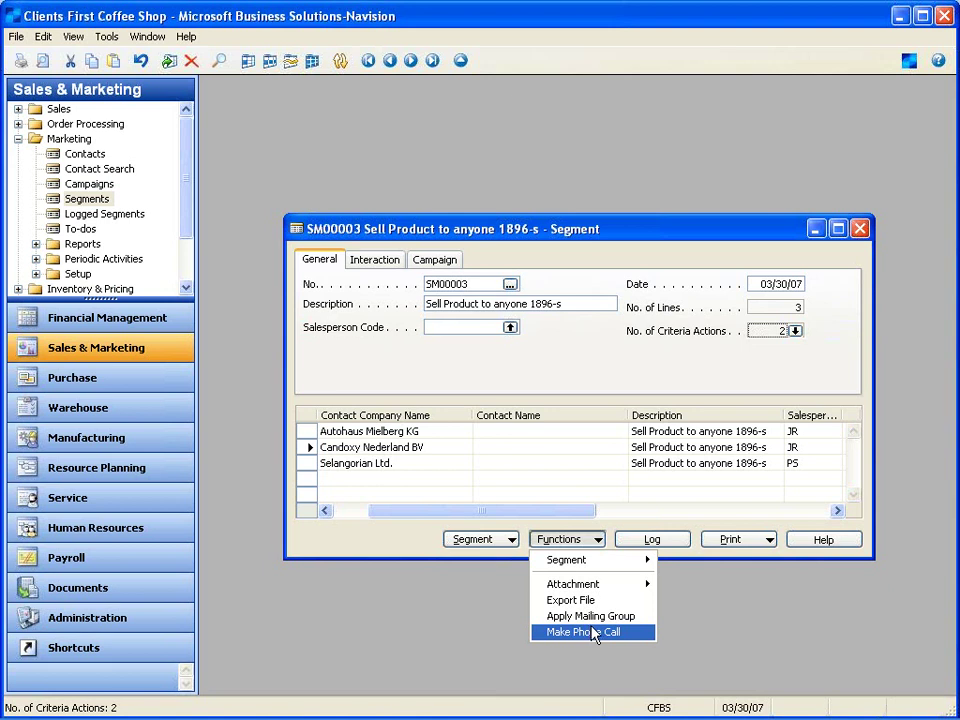
key(Up)
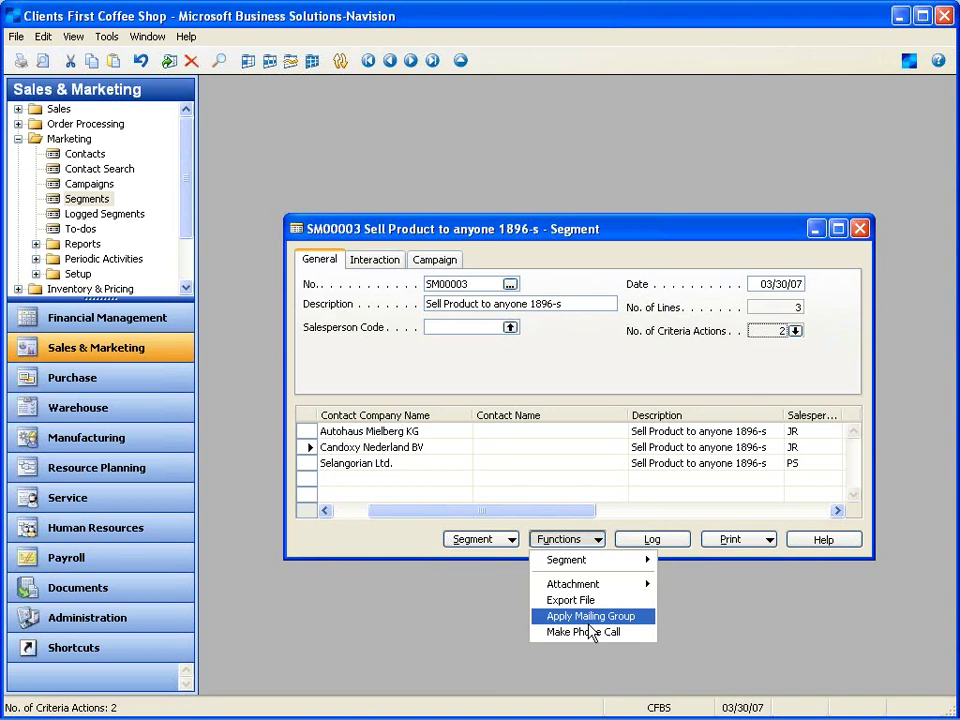
key(Escape)
key(alt+Tab)
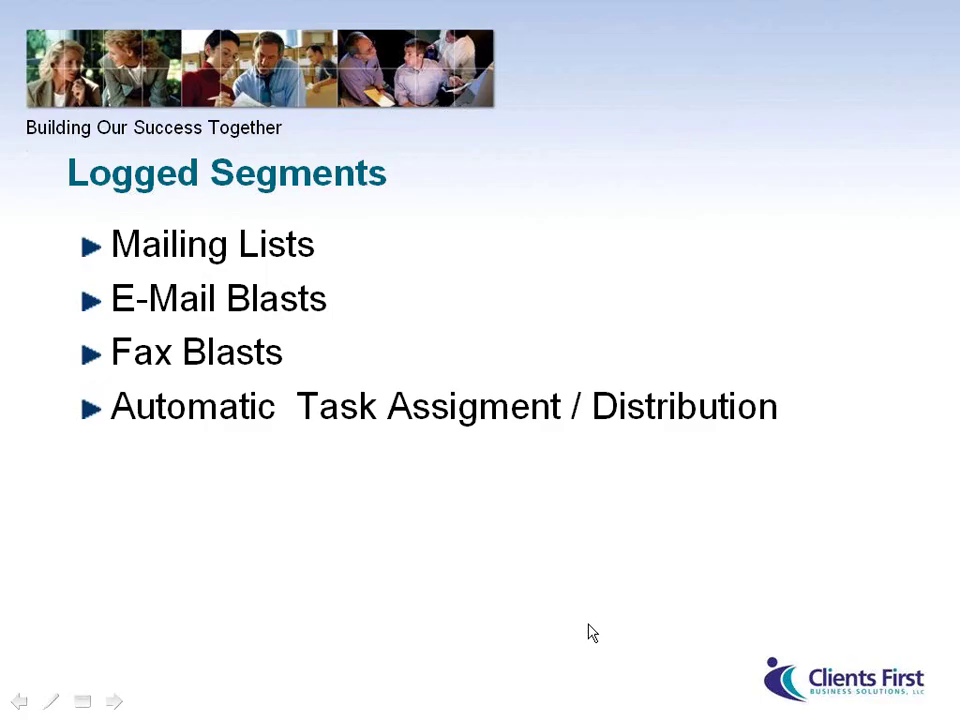
click(590, 630)
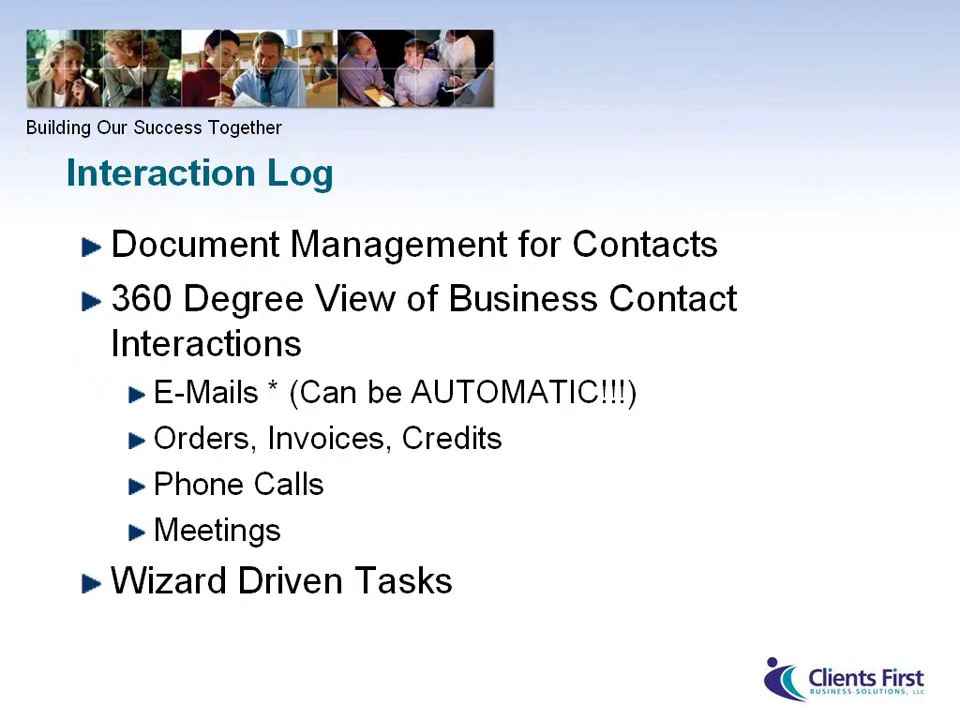
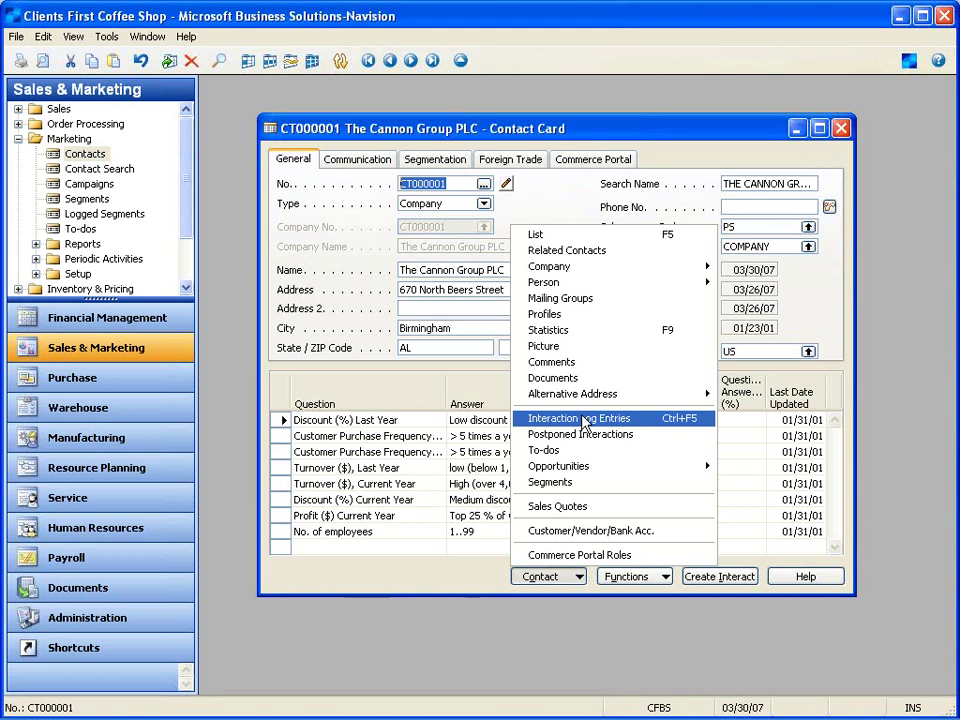
Open The Cannon Group PLC's interaction log entries, enlarge the list, and examine the golf invitation entry with its attachment.
click(585, 424)
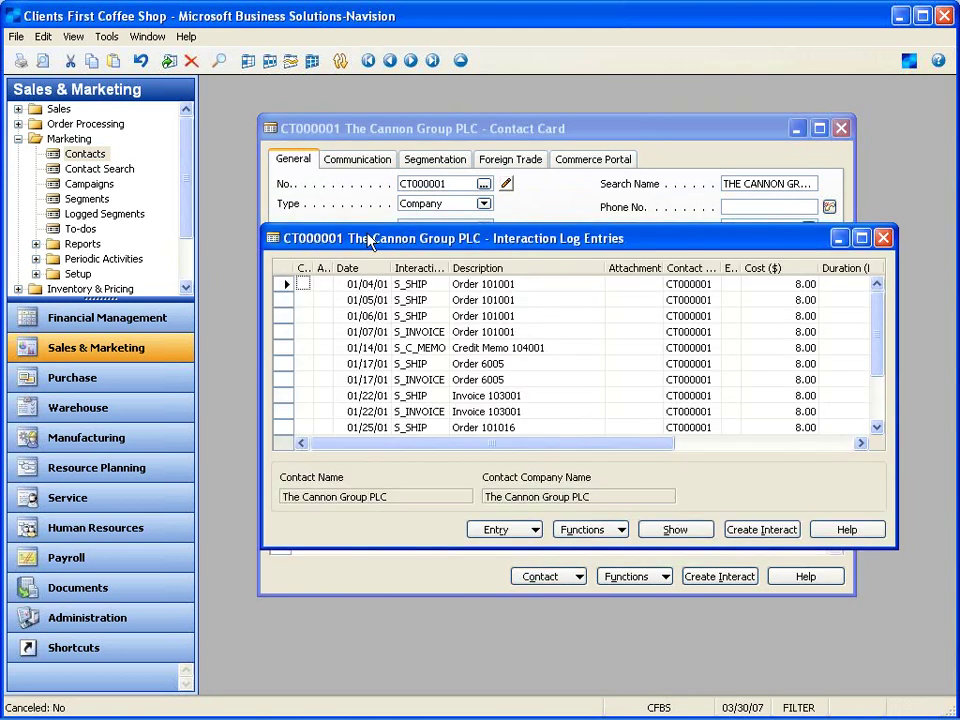
drag(366, 236, 343, 127)
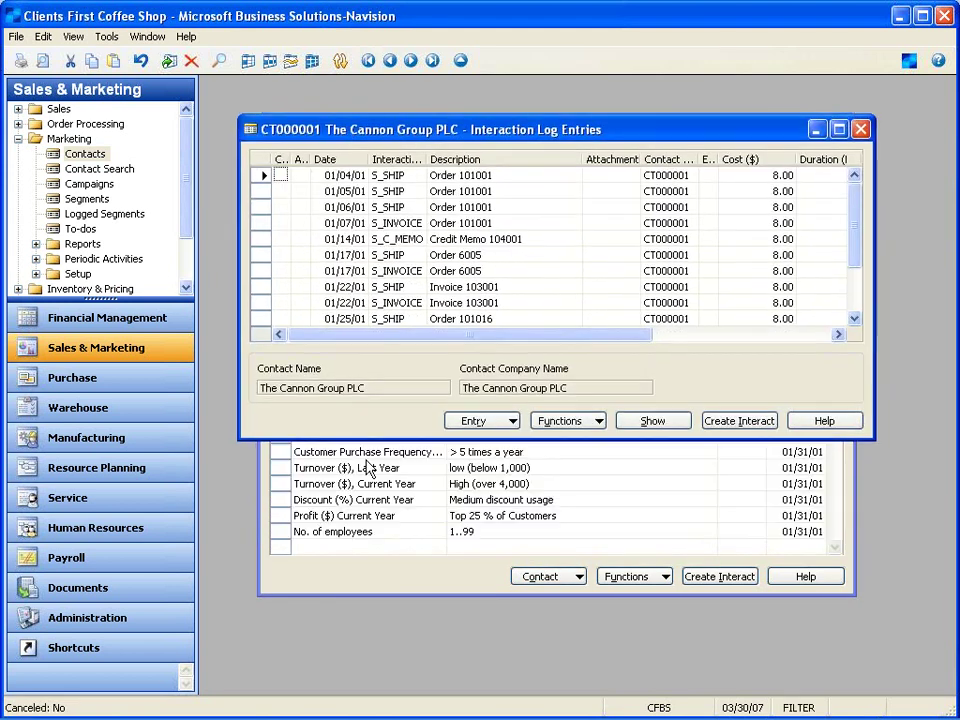
drag(366, 440, 366, 590)
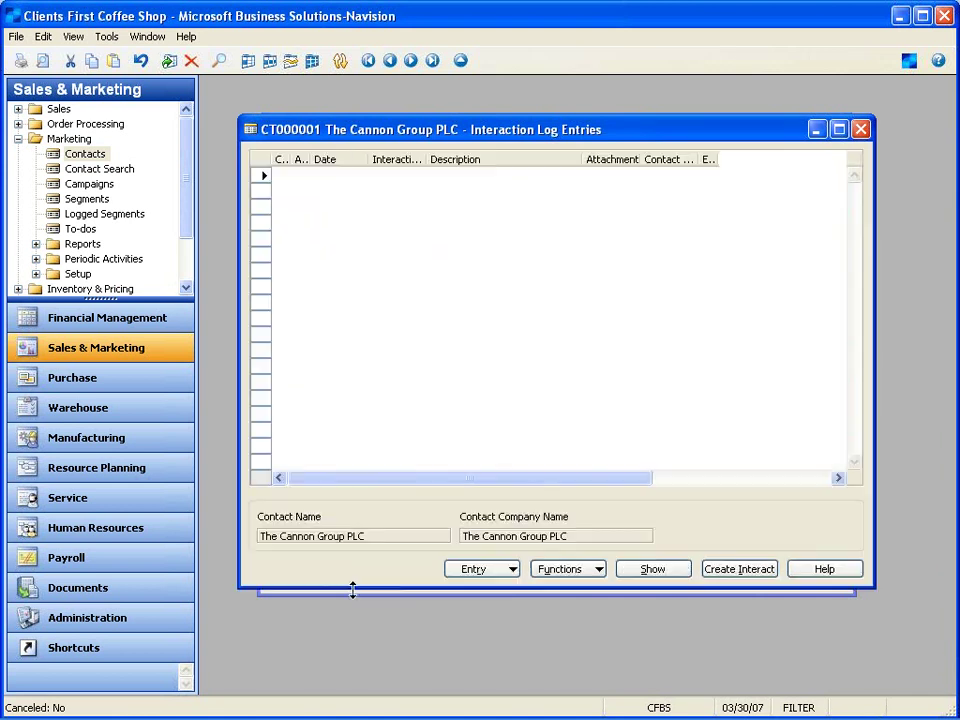
click(488, 385)
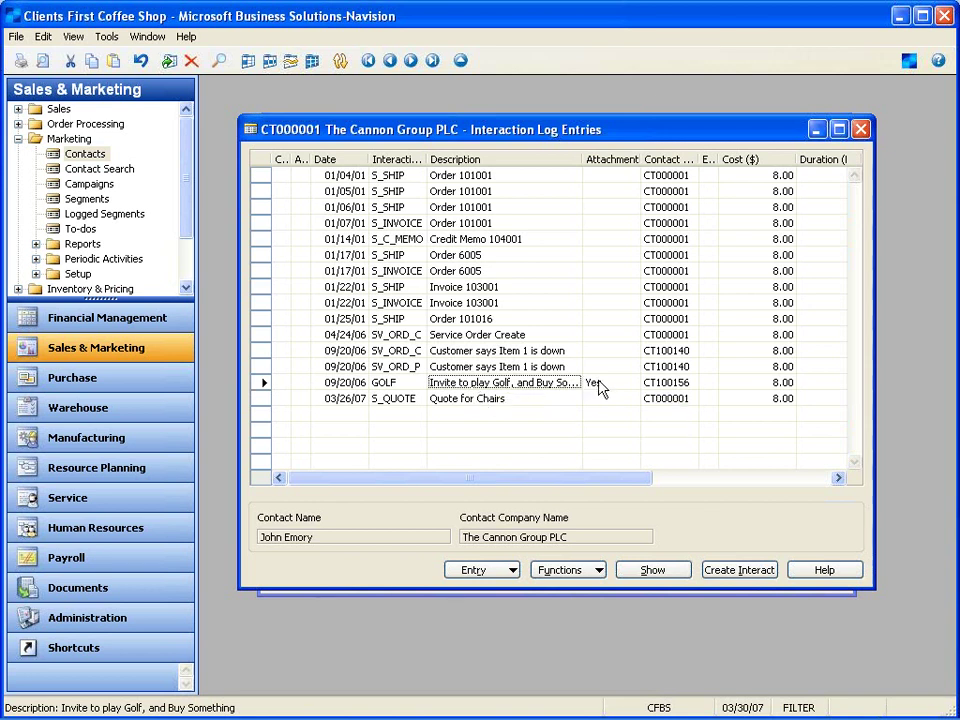
Start a new interaction for The Cannon Group PLC and set its type to GOLF.
click(740, 570)
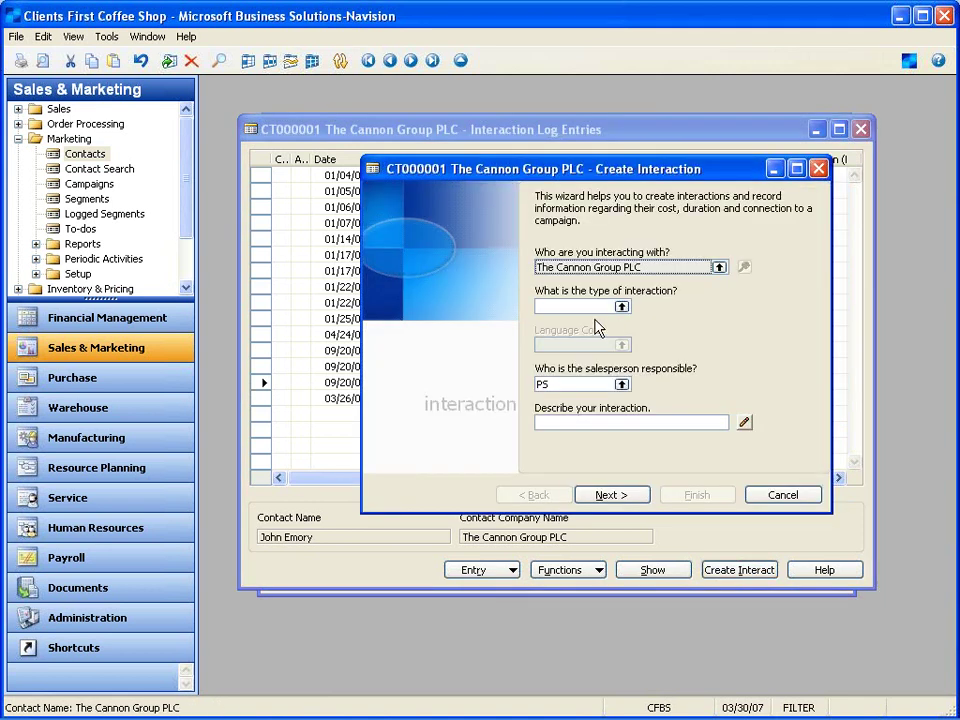
drag(600, 172, 520, 166)
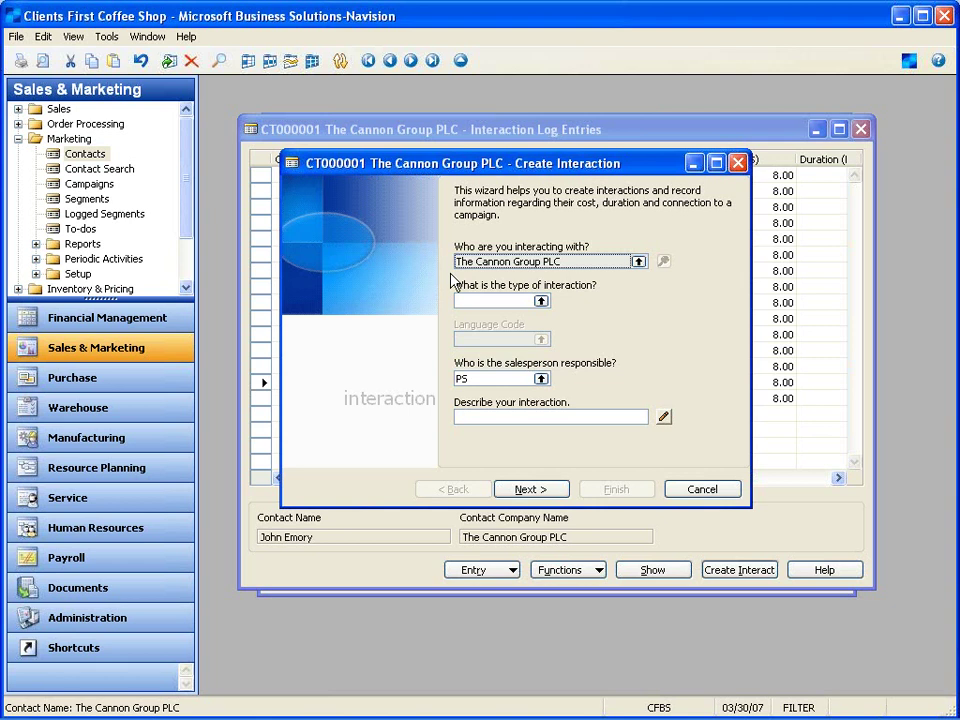
click(541, 300)
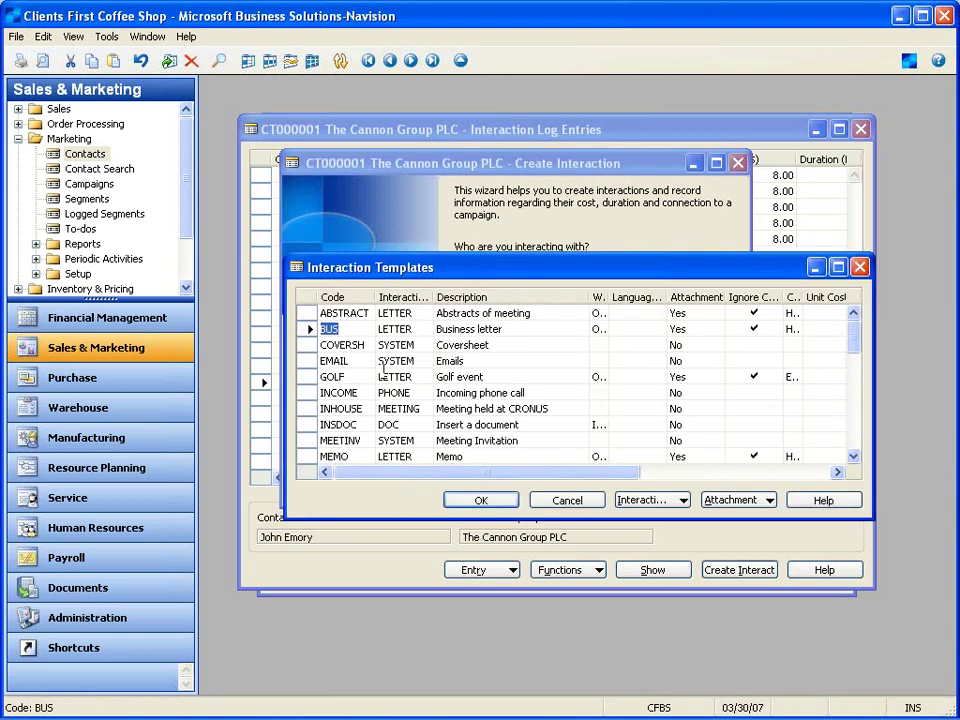
click(371, 376)
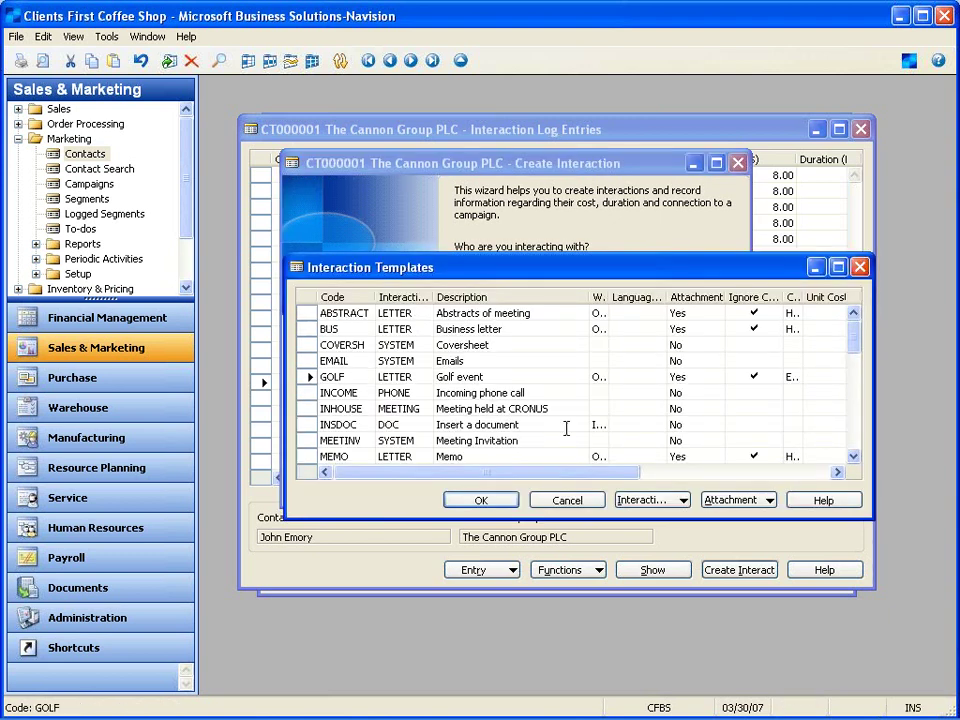
click(485, 505)
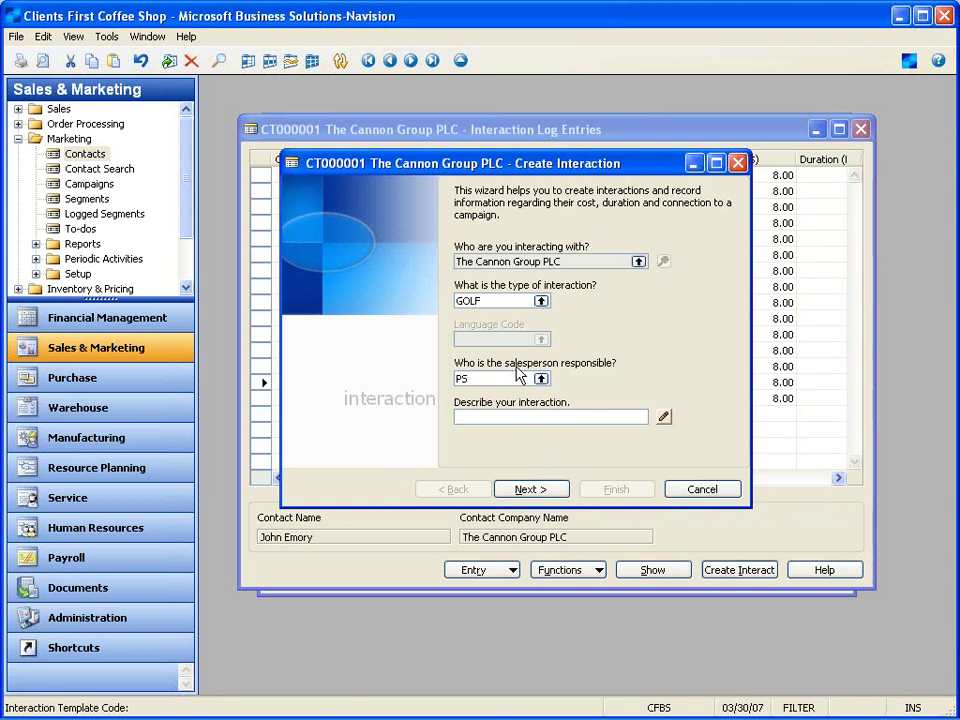
Describe the interaction as "Join me to Play Golf, and bring Checkbook" and continue the wizard to open the letter attachment in Word.
click(534, 415)
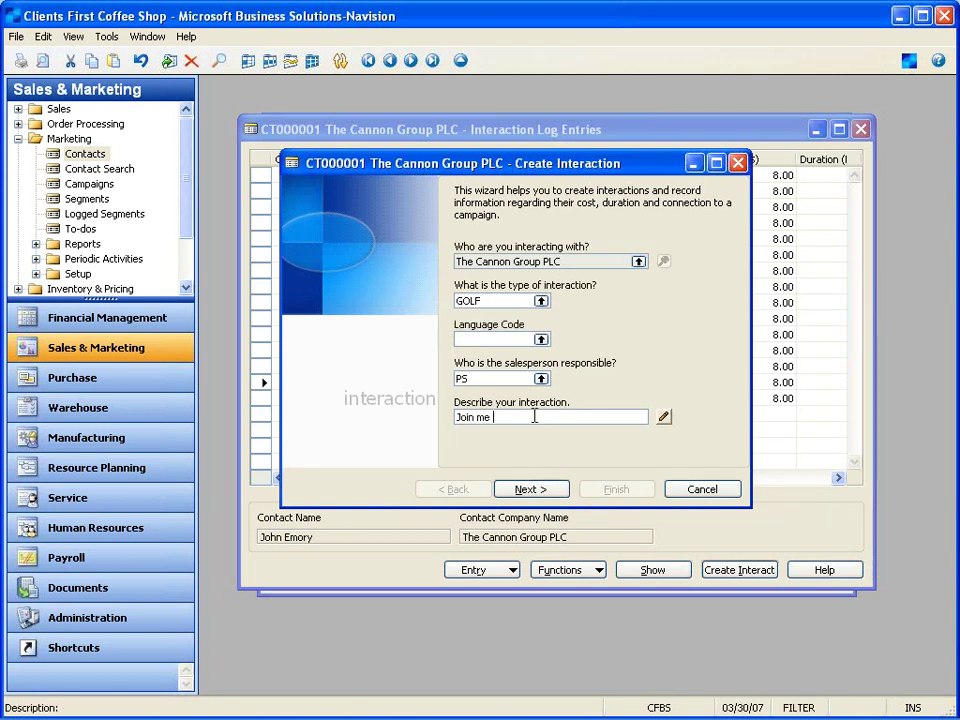
text(Join me to Play Golf, and bring Che)
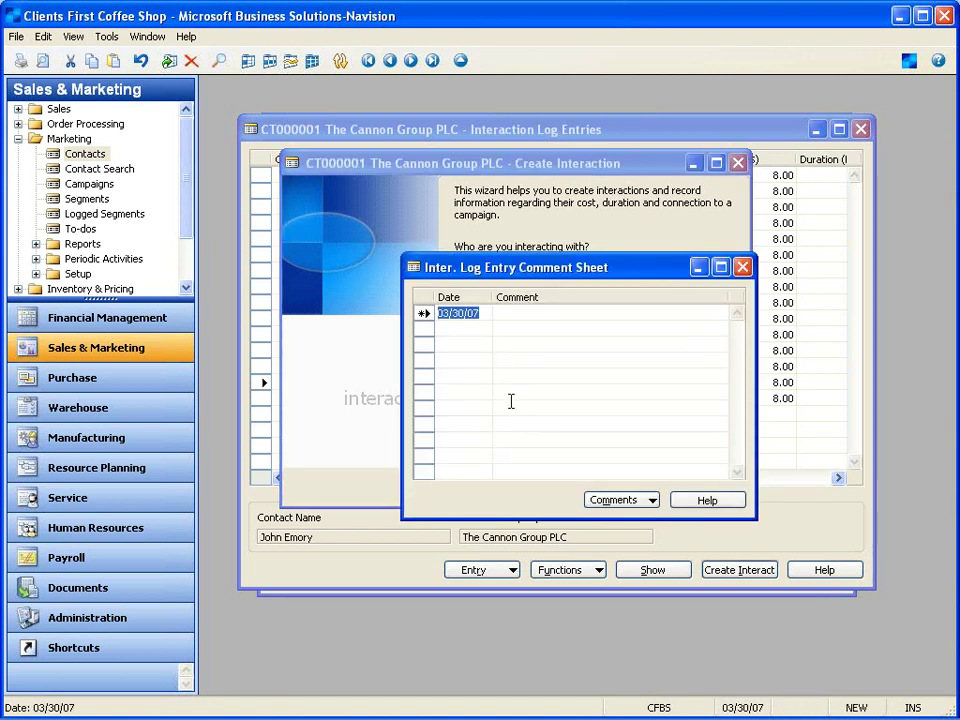
click(745, 269)
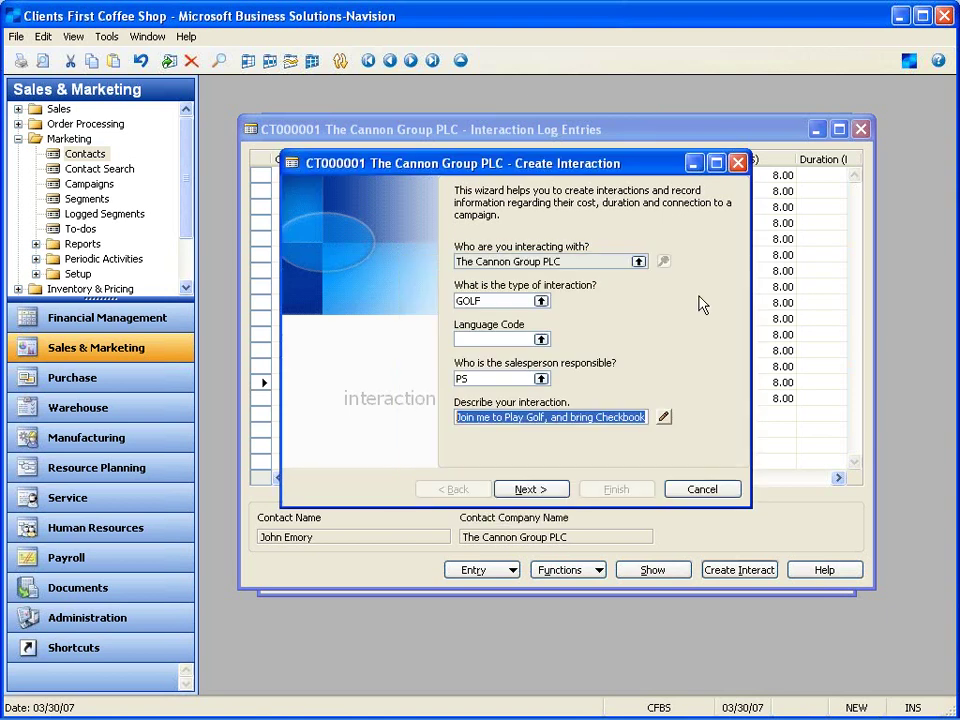
click(544, 493)
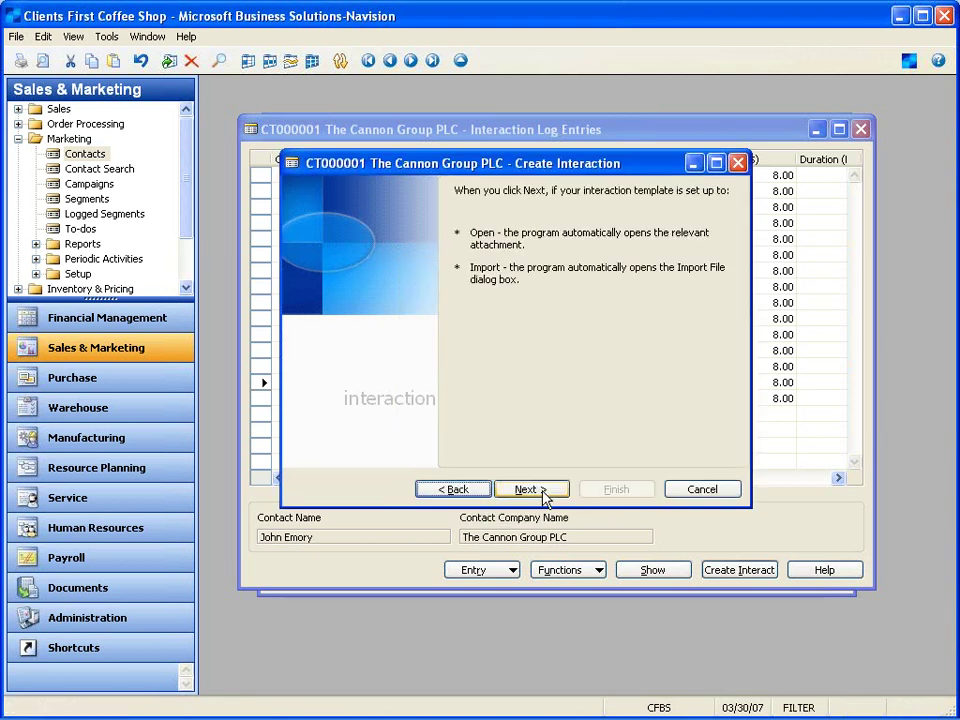
click(544, 493)
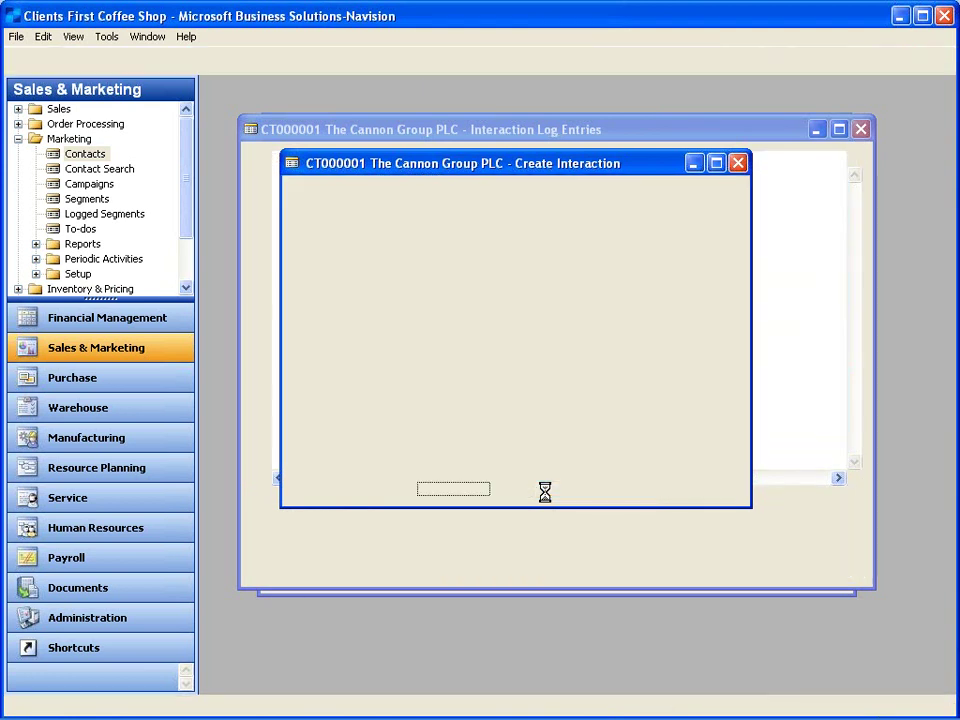
key(Return)
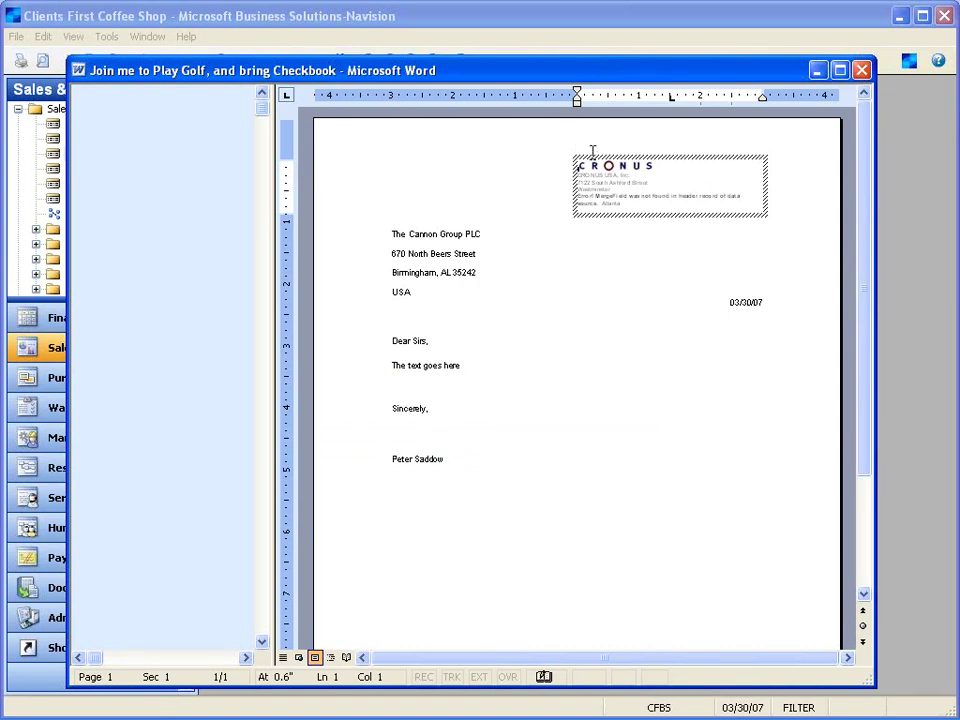
Replace the letter's body text with "Please join me at my club to play golf on 4/01/2007. Bring your checkbook, I've got some great new products.".
click(483, 234)
click(354, 371)
text(P)
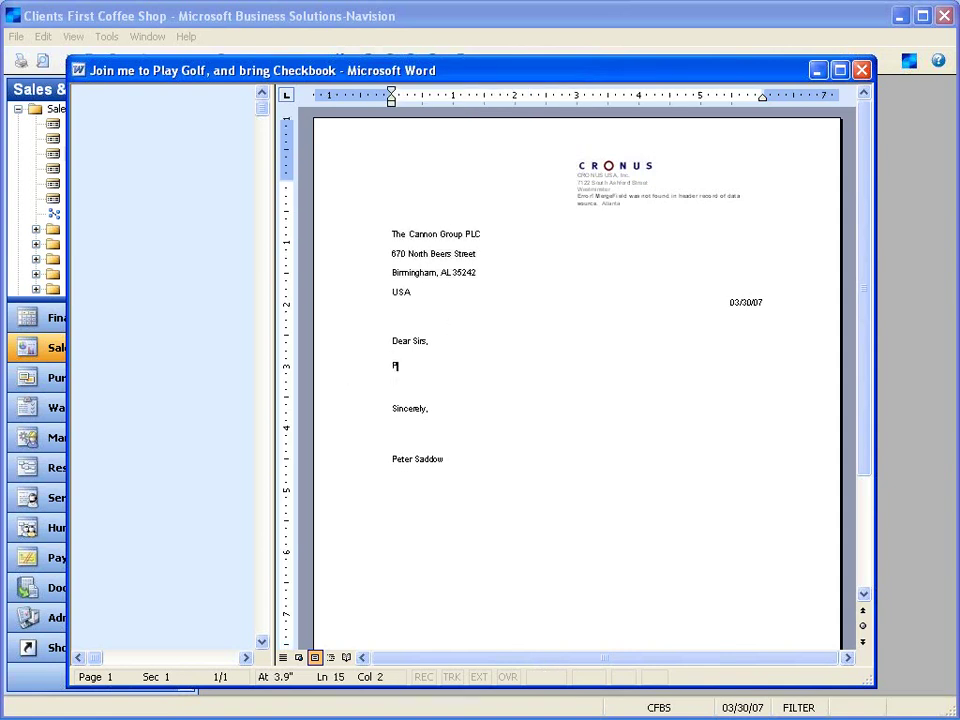
text(lease join me at my cl)
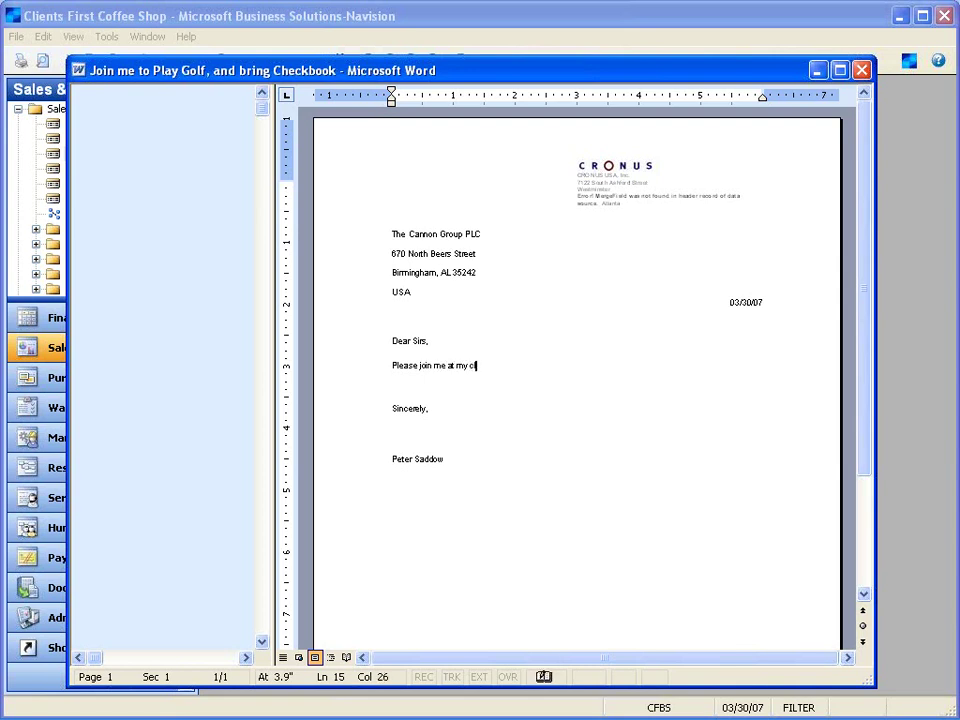
text(ubto play golfth)
key(BackSpace)
key(BackSpace)
text(o)
text(n 4/01/20067)
key(BackSpace)
key(BackSpace)
text(7.  Bring your ch)
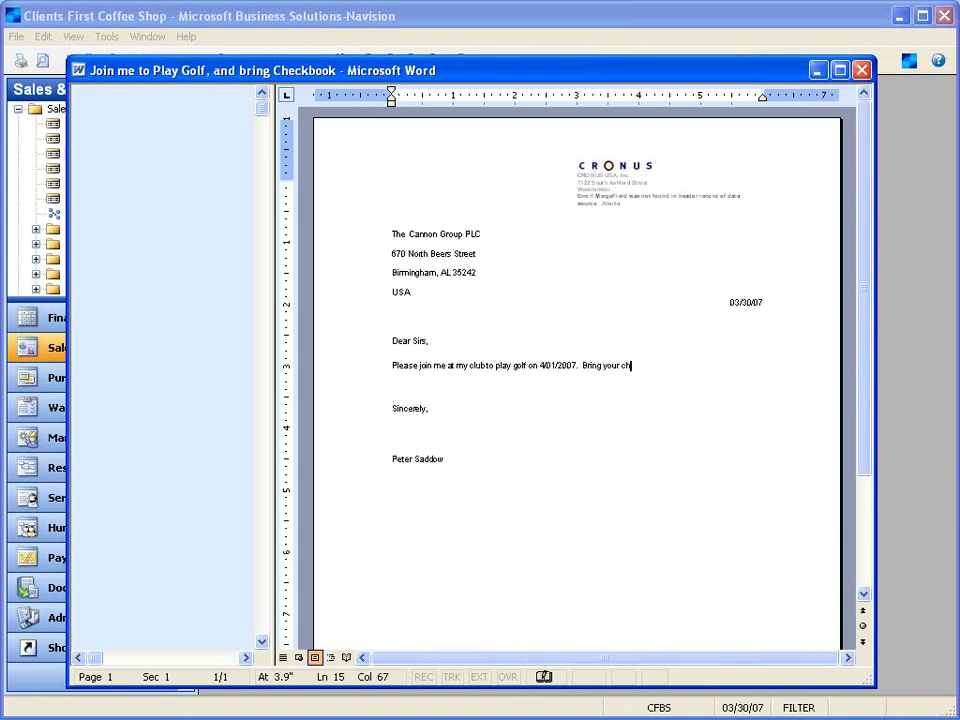
text(eckbook, I've got some great new products.)
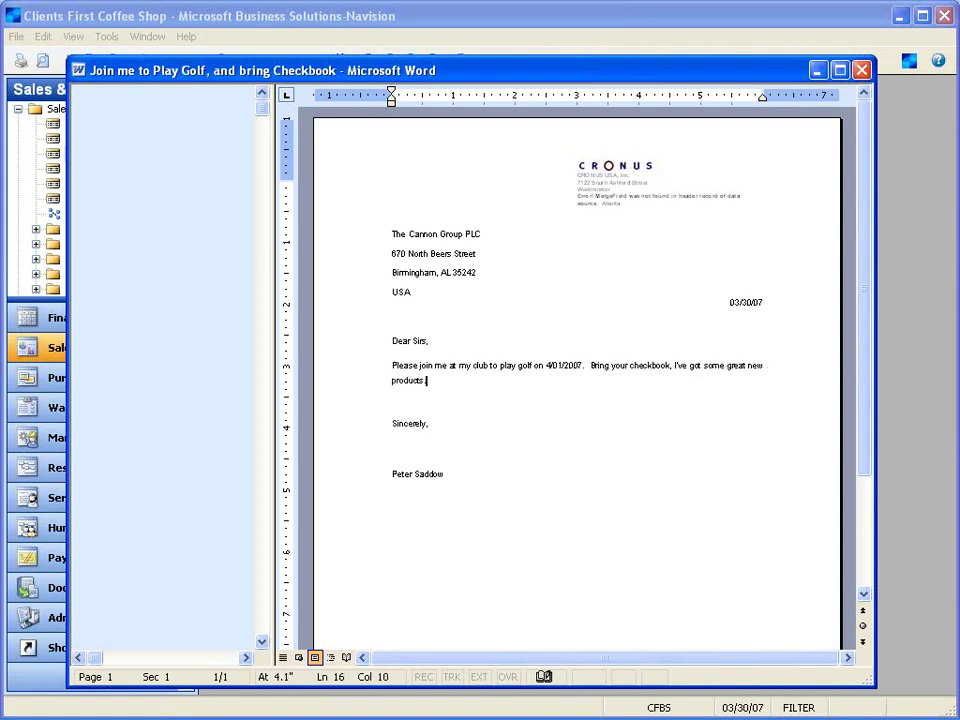
Close the letter, import it as the interaction's attachment, and enter the current time as the interaction time.
click(859, 71)
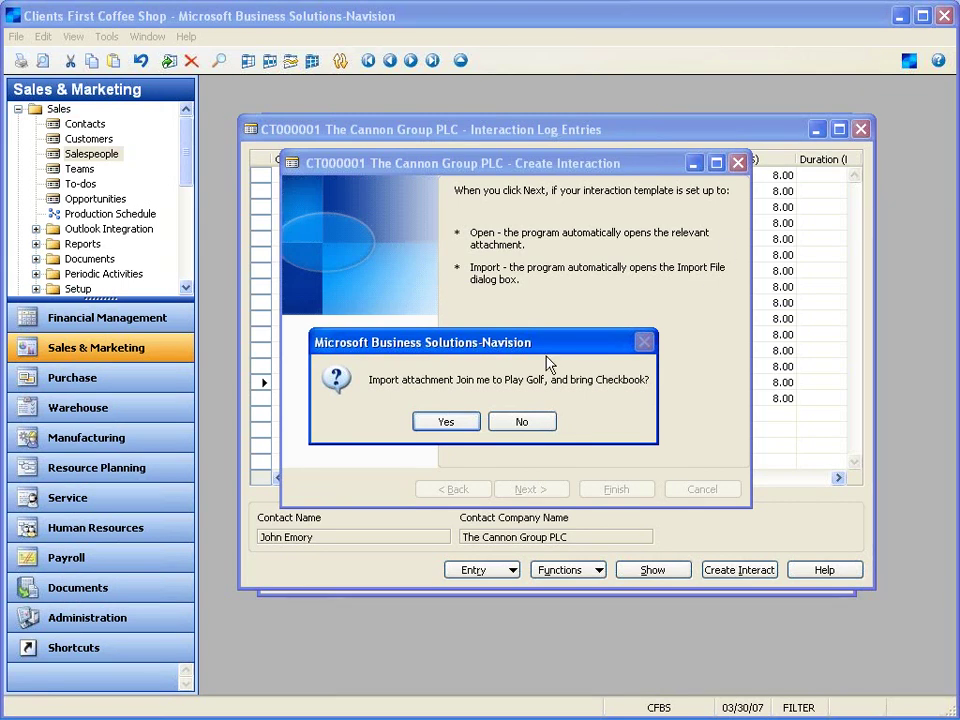
click(440, 424)
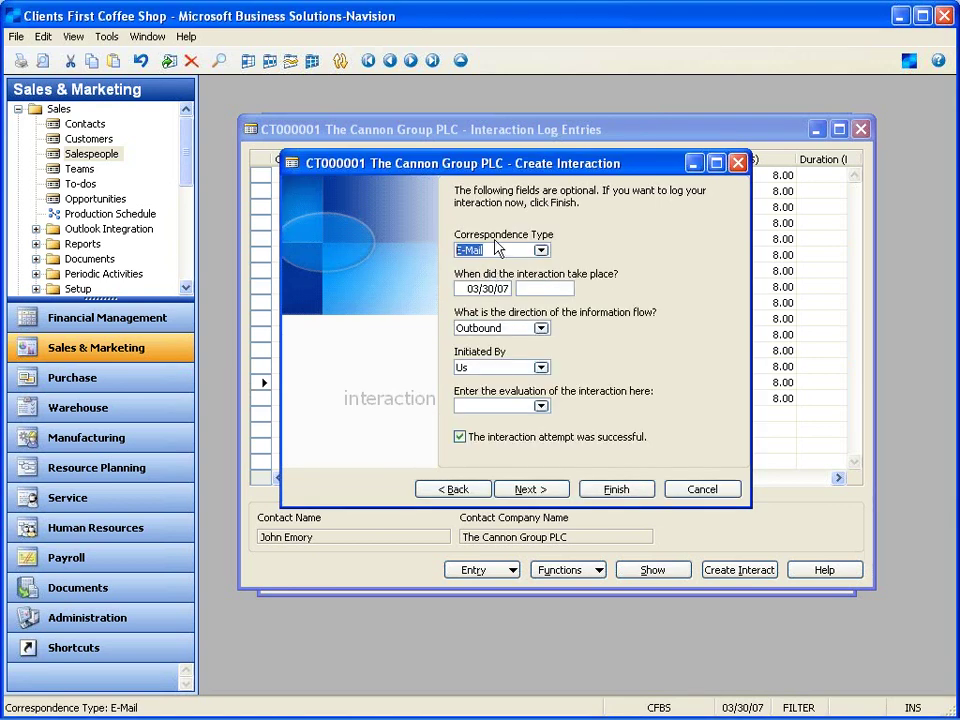
click(543, 290)
text(t)
key(Tab)
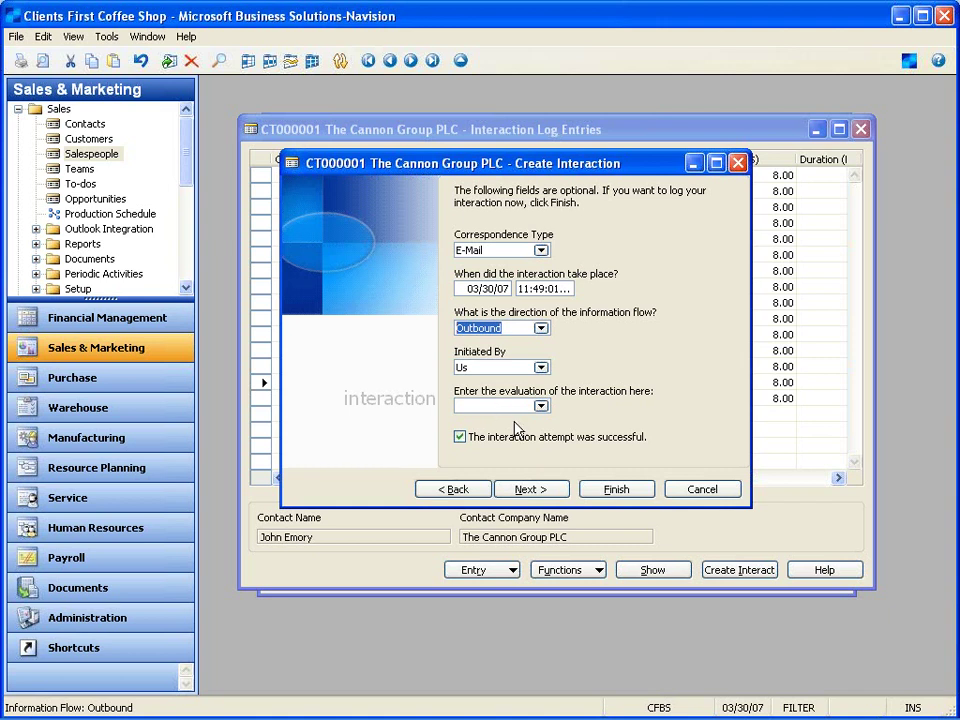
Finish the interaction, remove the invalid postal ZIP code merge field, and allow Outlook address access for 1 minute and sending of the e-mail.
click(616, 489)
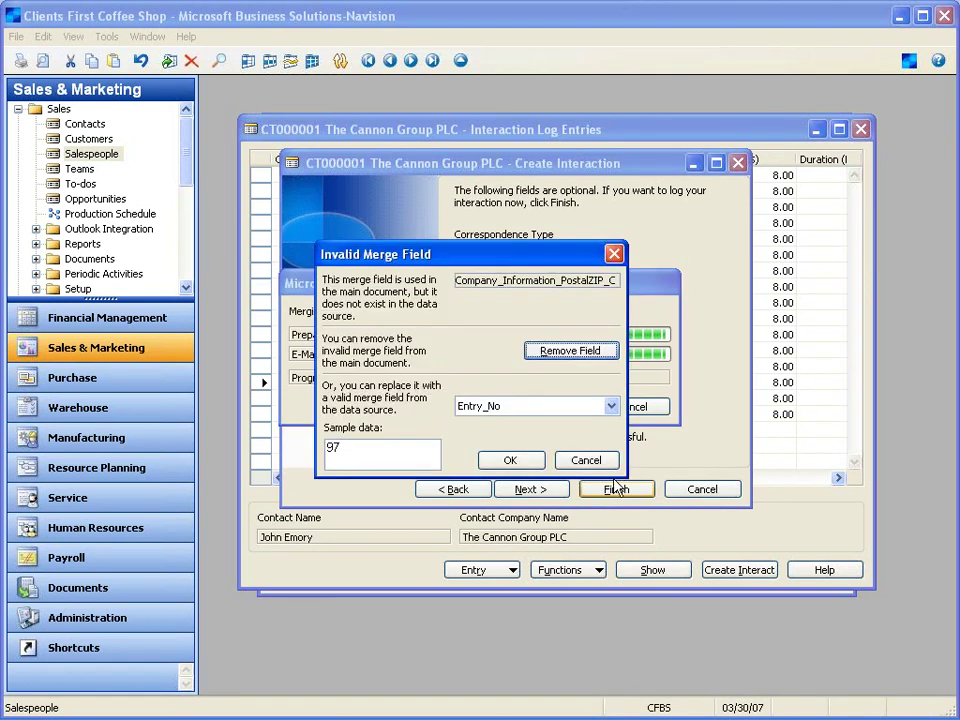
click(571, 351)
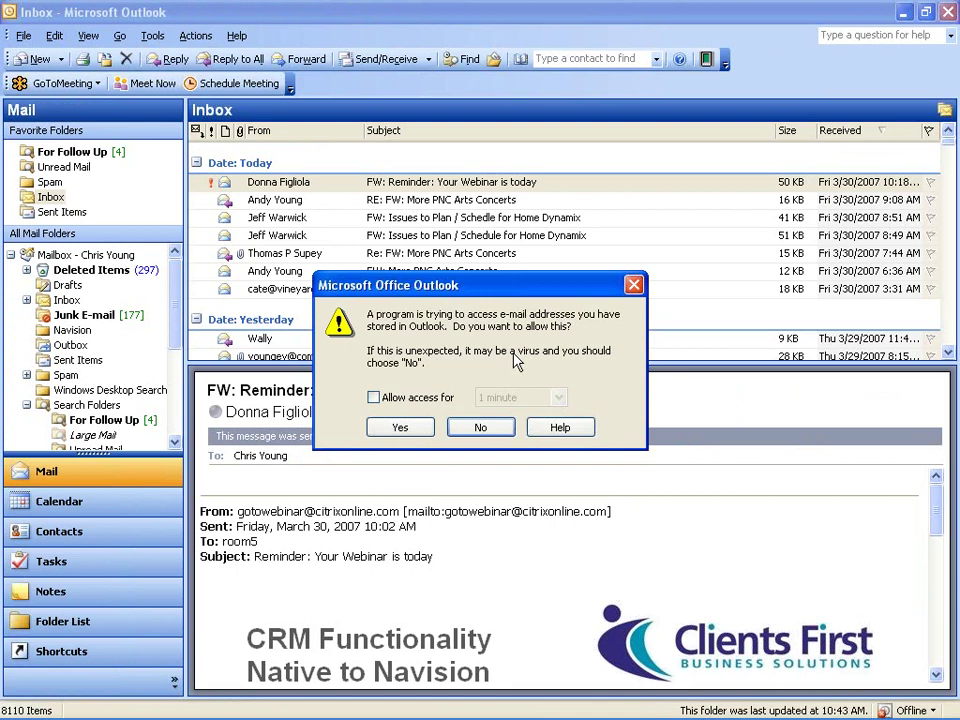
click(374, 397)
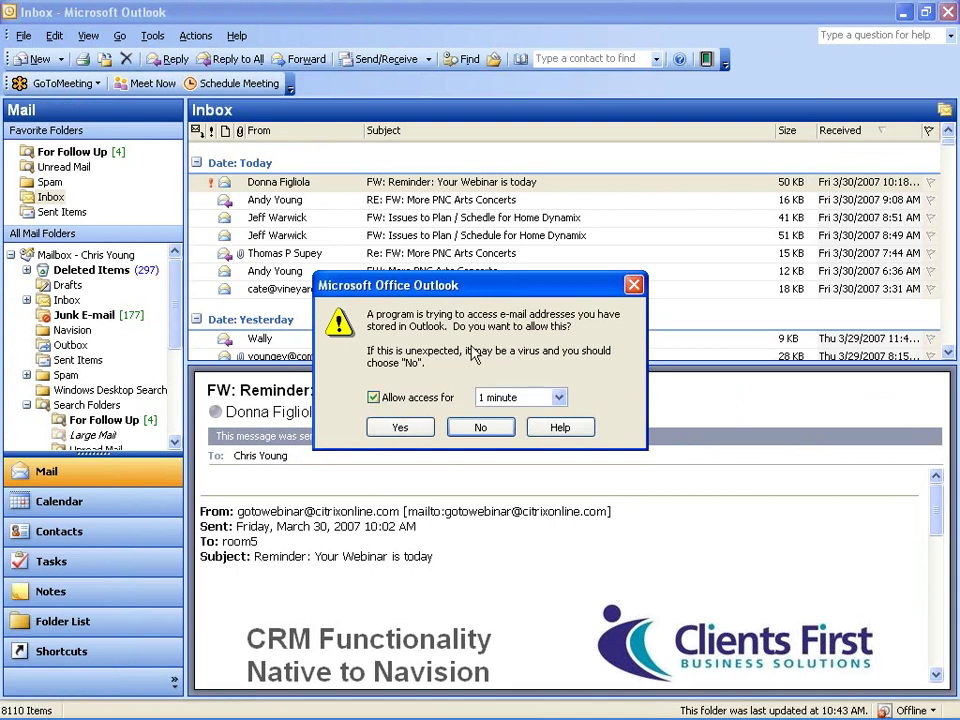
click(400, 427)
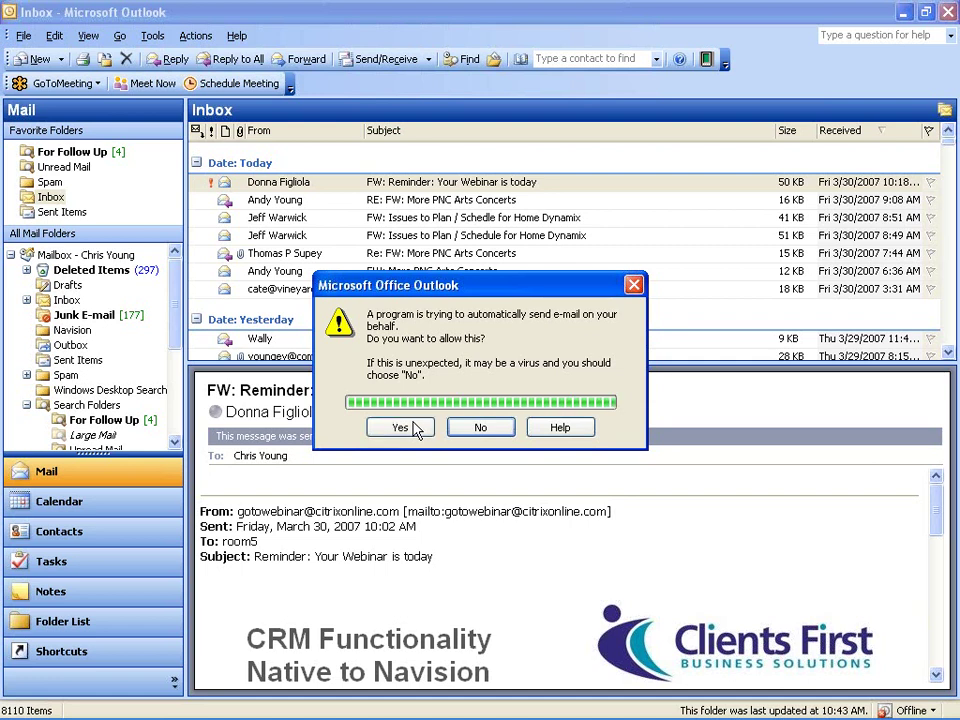
click(401, 427)
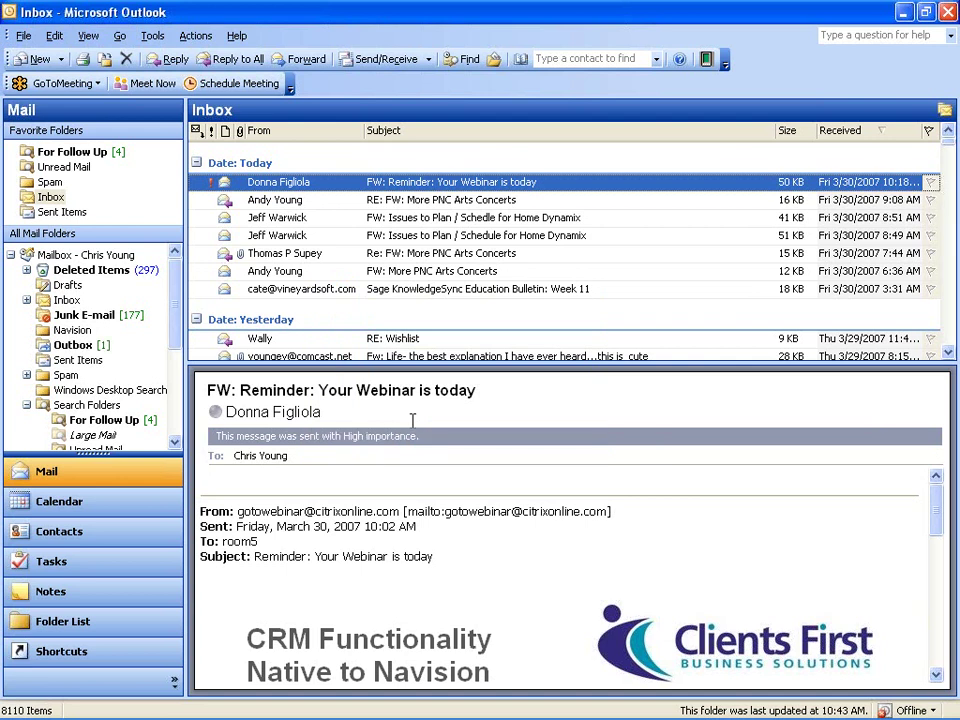
Review the golf invitation message waiting in the Outlook Outbox, then close it and return to Navision.
click(74, 345)
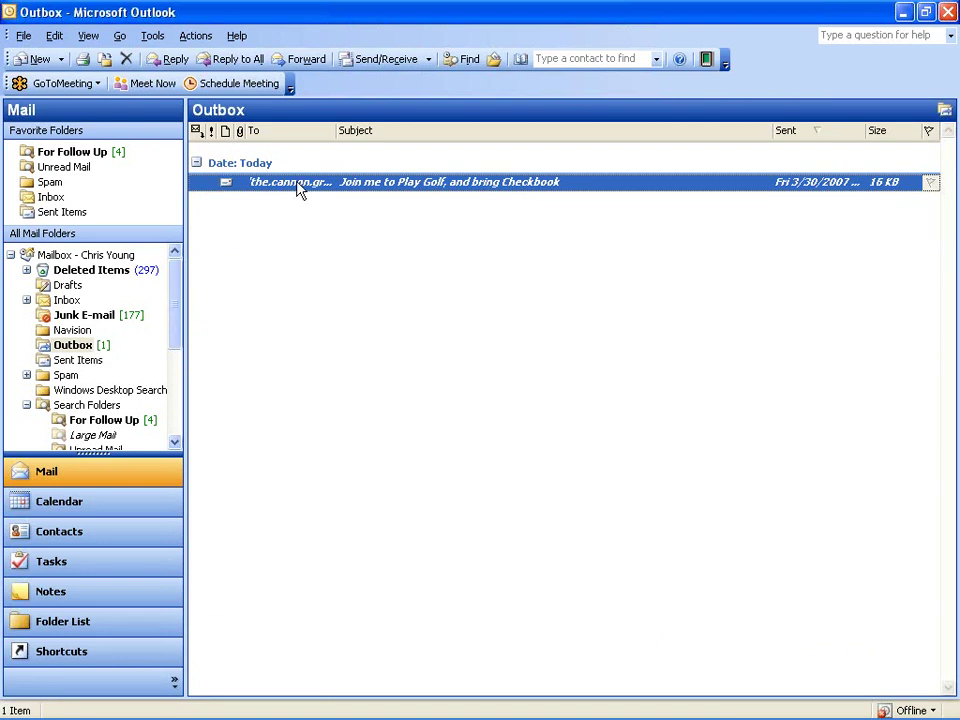
double_click(479, 184)
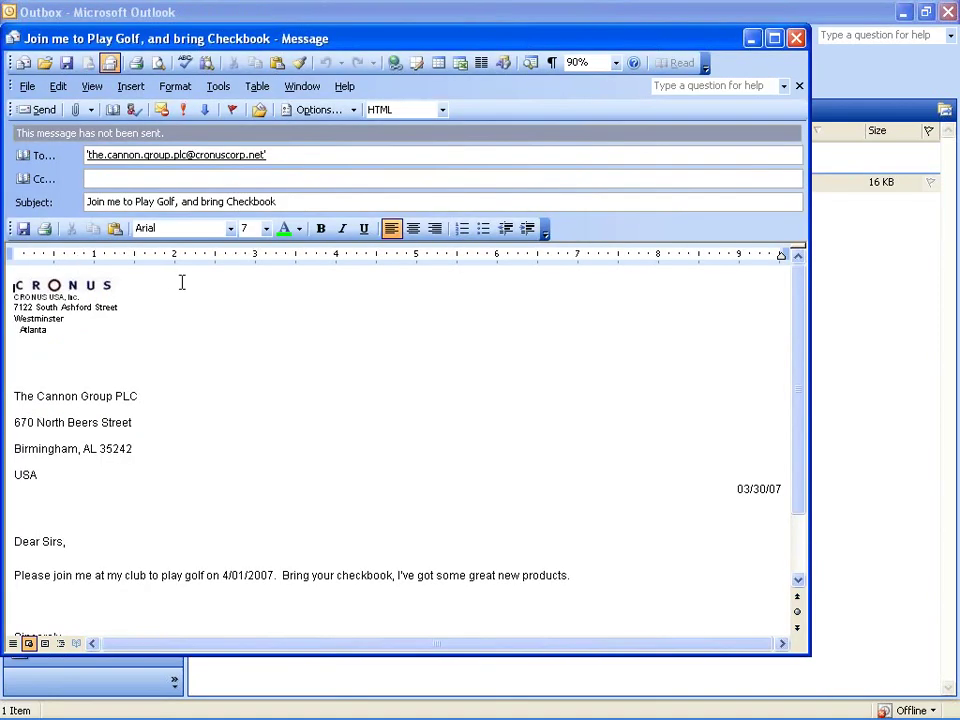
scroll(180, 283, down, 1)
scroll(181, 283, down, 2)
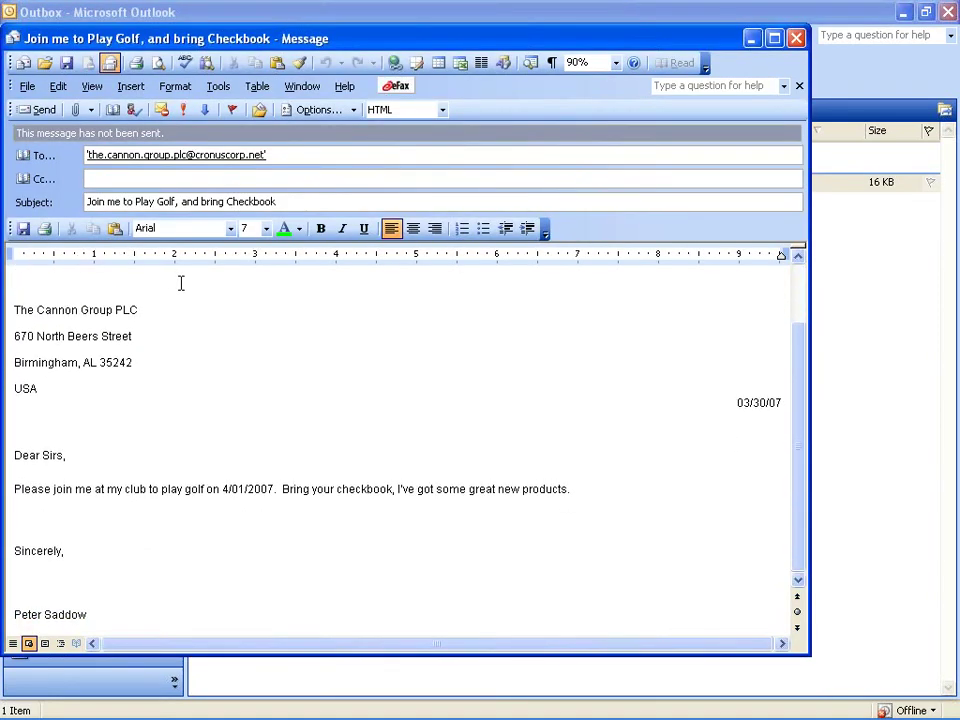
scroll(181, 283, up, 3)
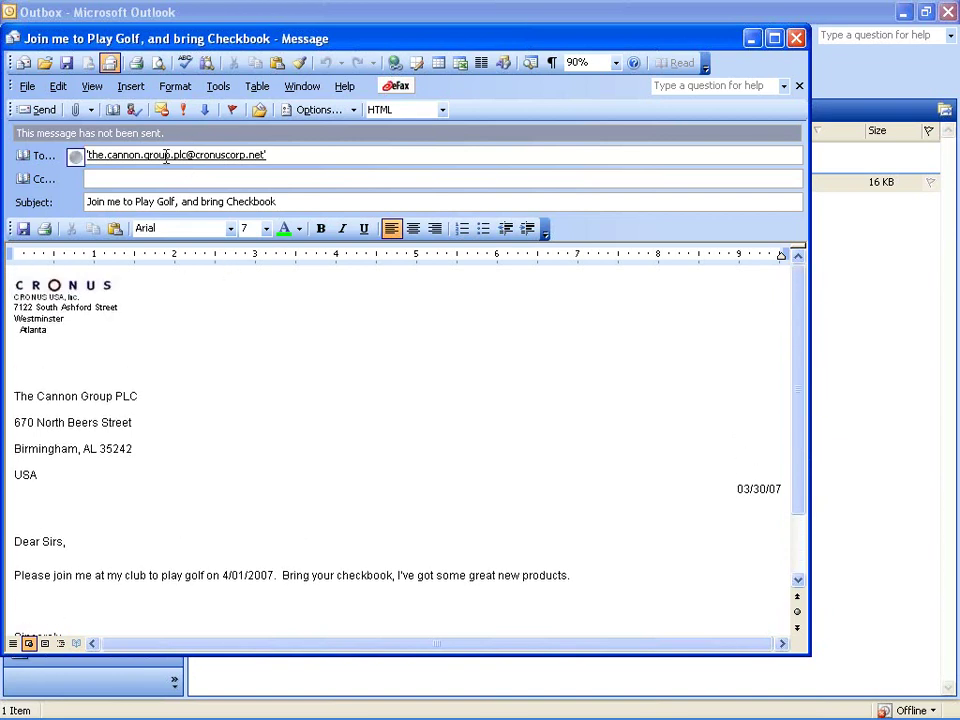
click(796, 38)
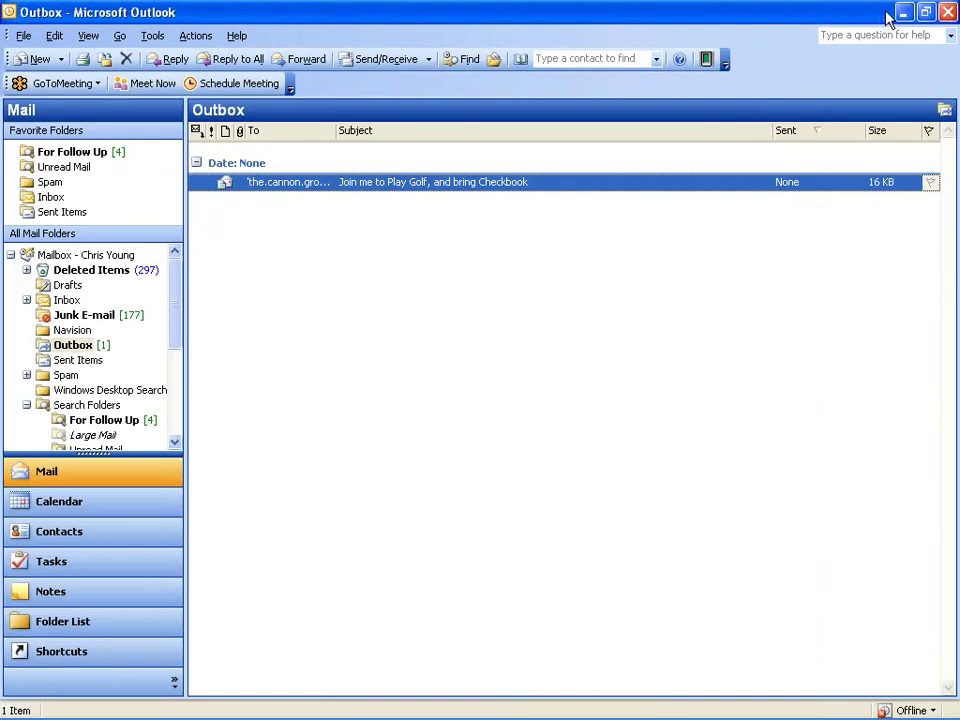
click(903, 14)
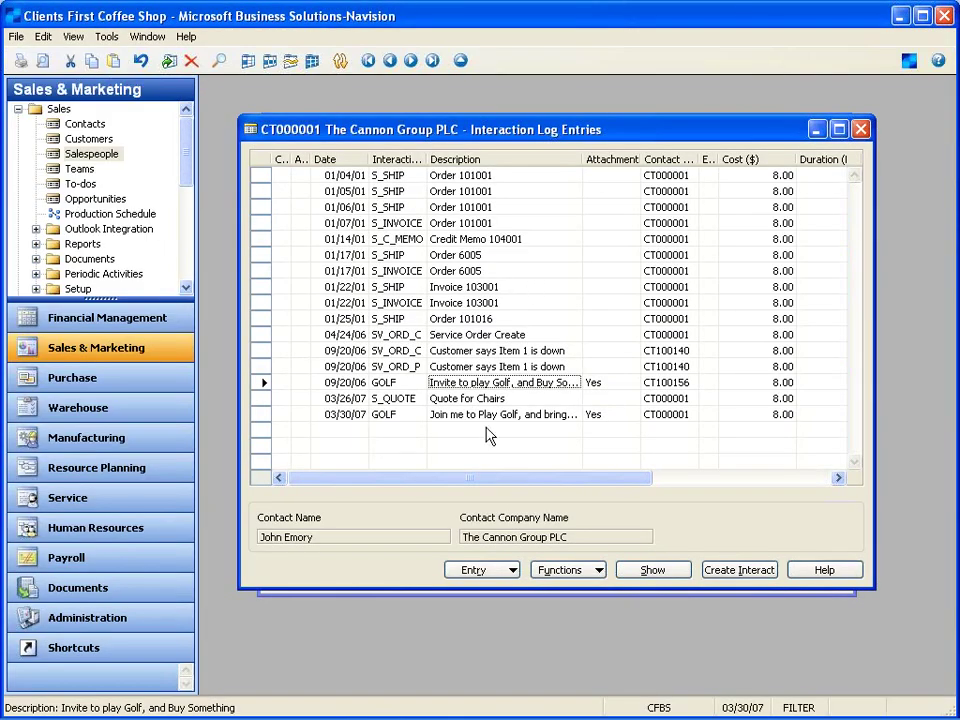
Open the Word attachment of the 03/30/07 GOLF log entry, removing the invalid merge field, and close the letter after reviewing it.
key(Down)
key(Down)
click(343, 417)
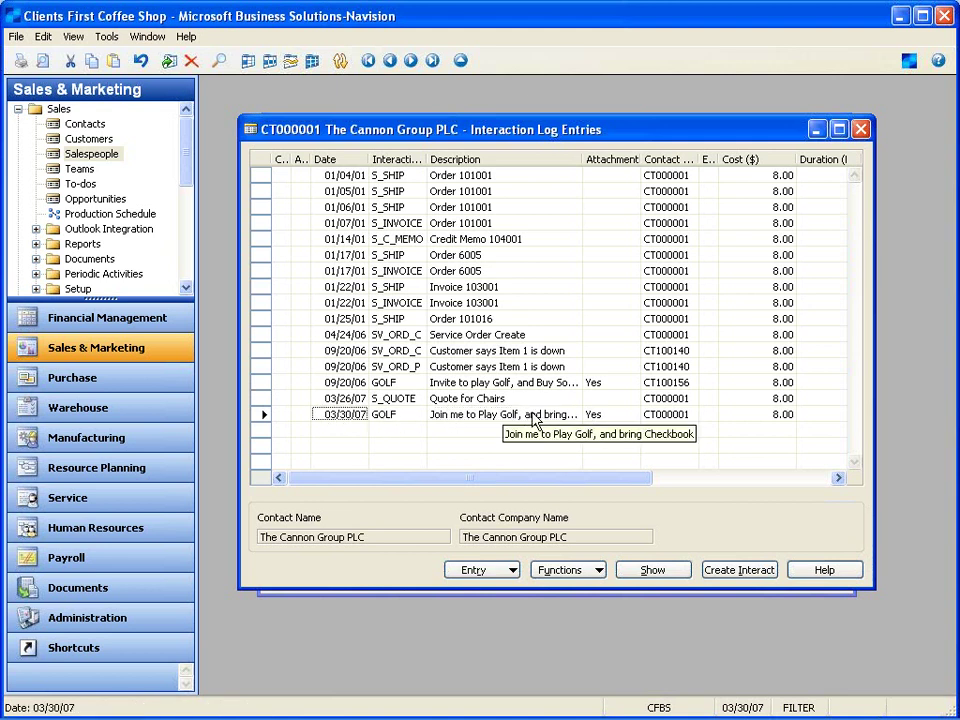
click(626, 420)
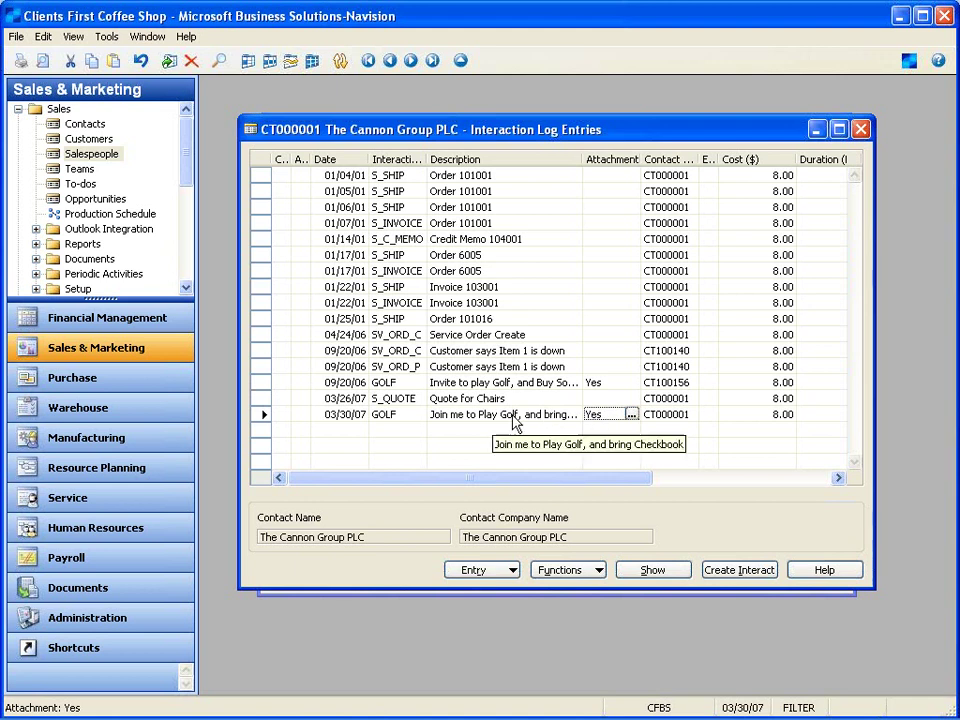
click(631, 414)
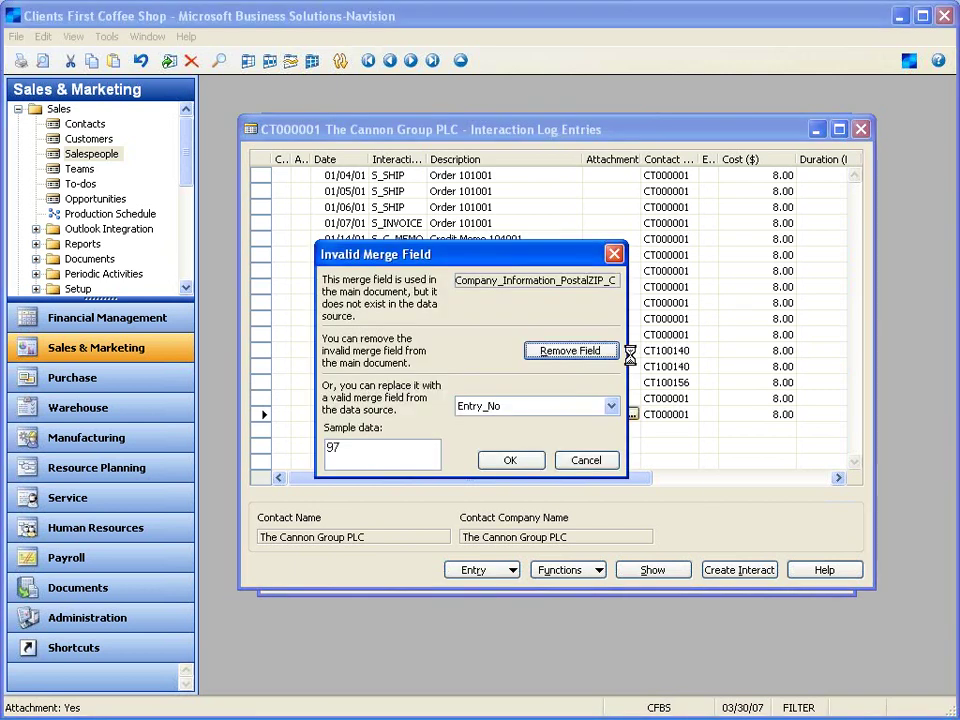
click(617, 355)
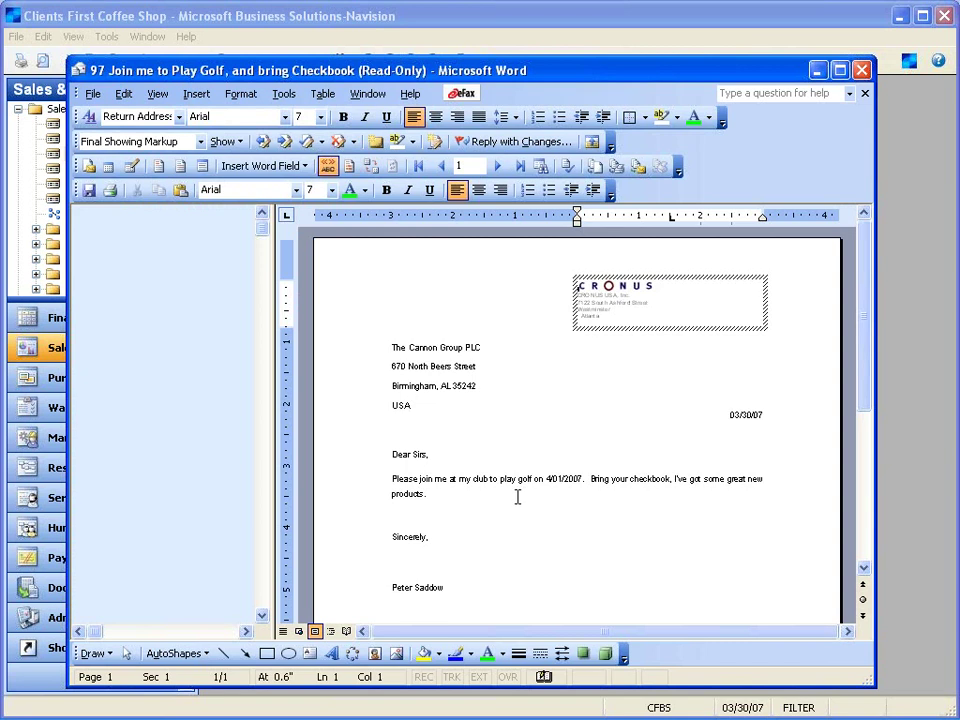
drag(517, 497, 405, 434)
click(470, 463)
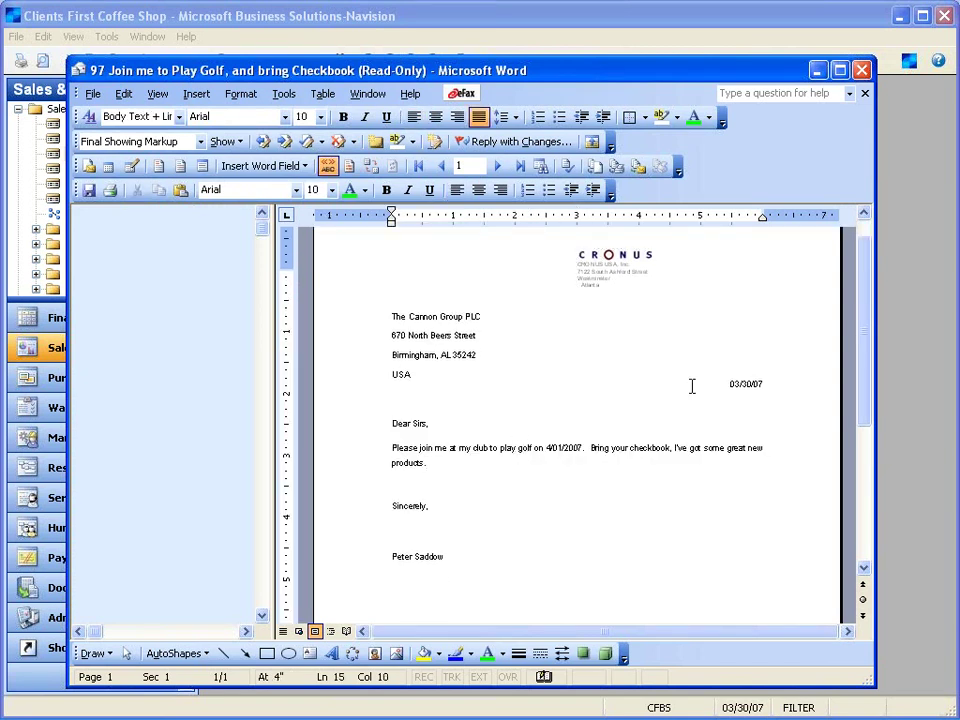
click(861, 70)
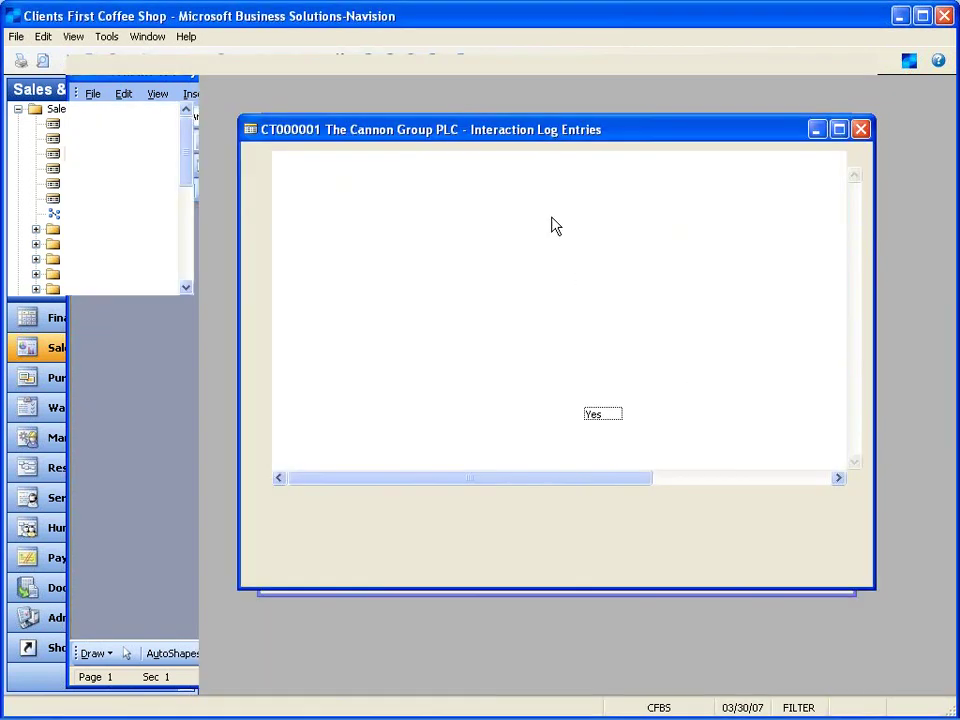
key(alt+Tab)
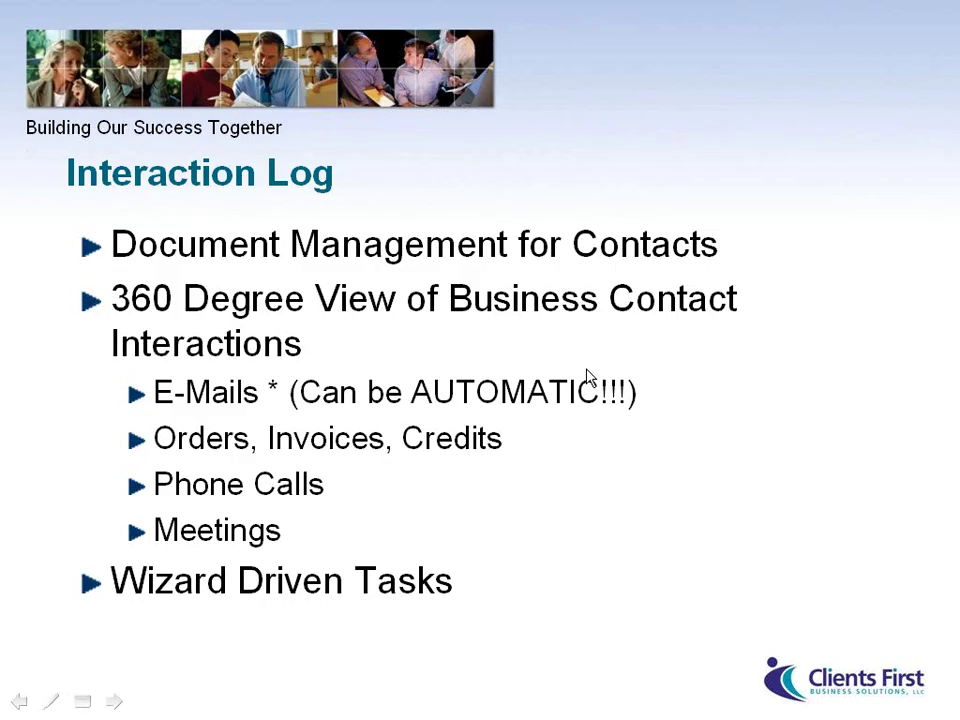
click(588, 378)
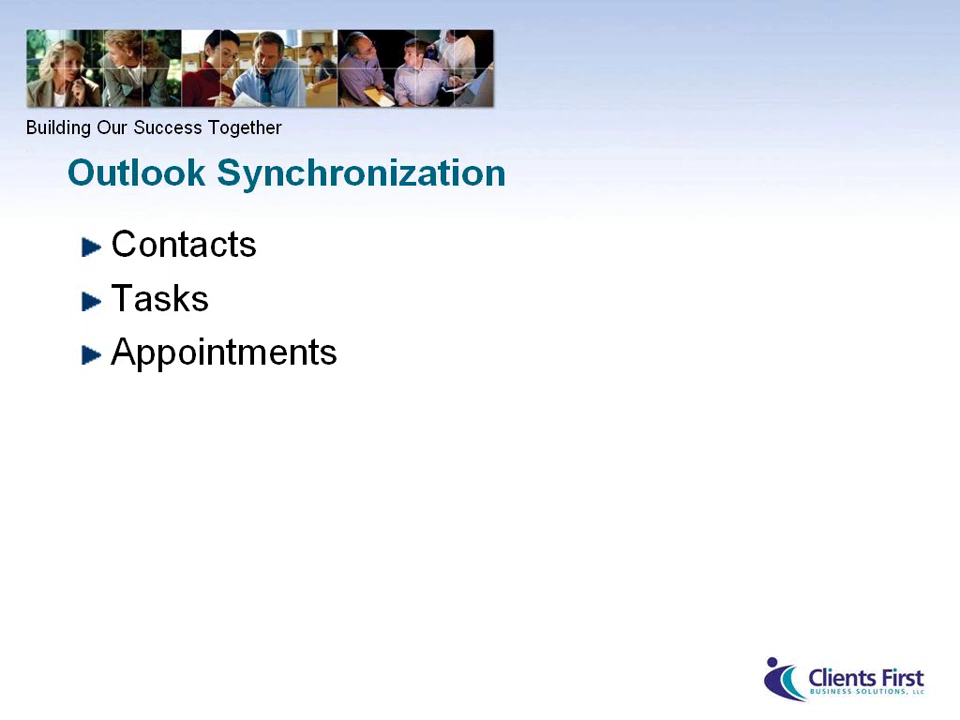
key(alt+Tab)
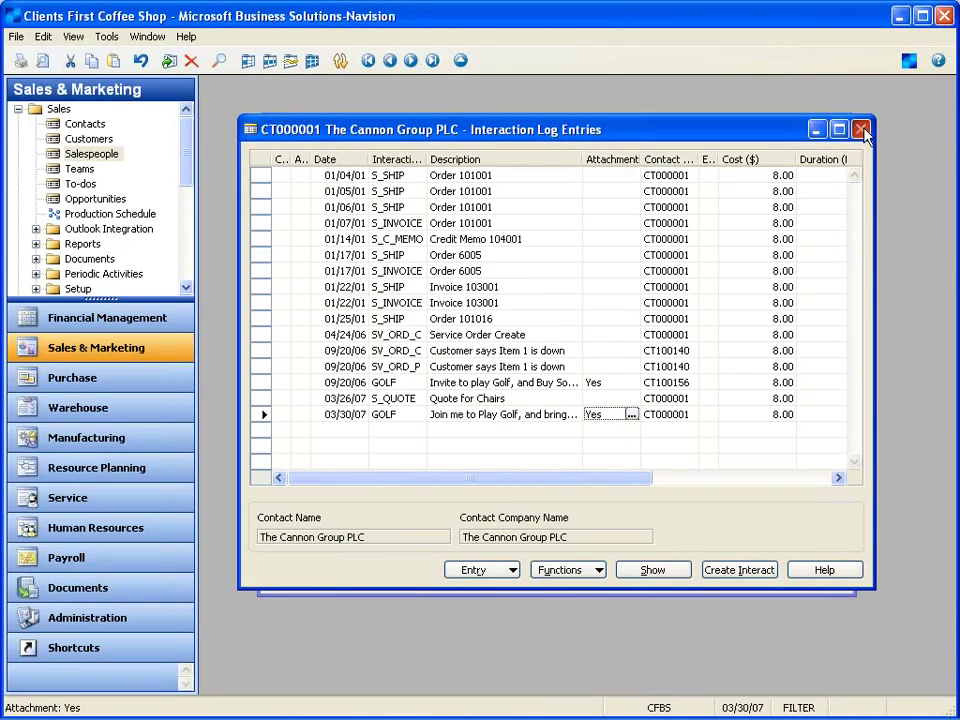
Close the interaction log and the remaining open window, collapse the Marketing folder, and open the Salespeople card under Sales.
click(865, 135)
click(838, 129)
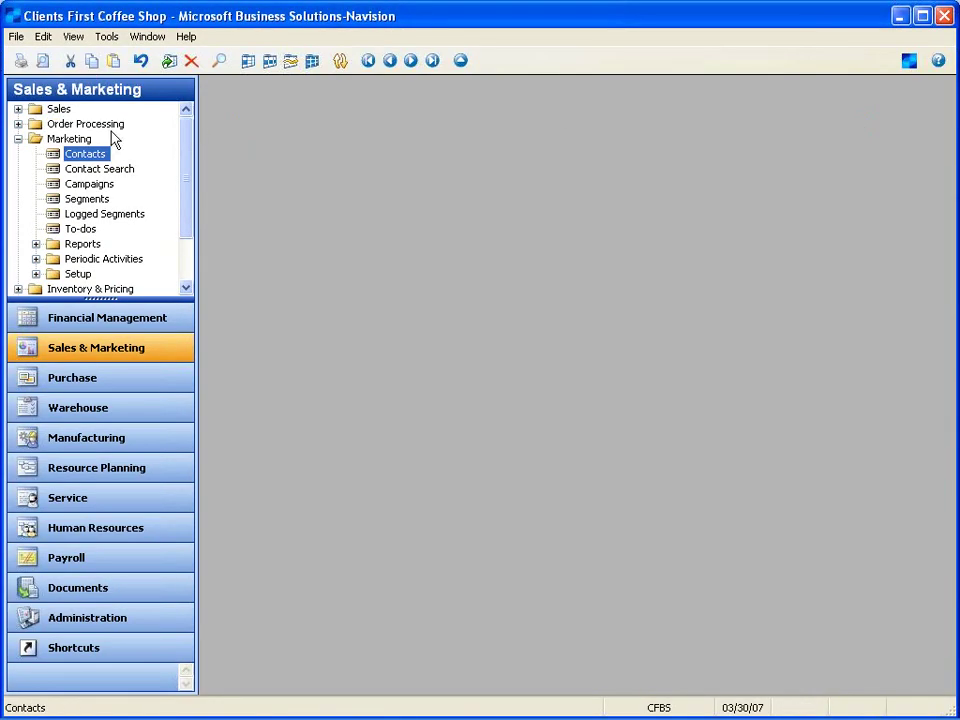
click(18, 139)
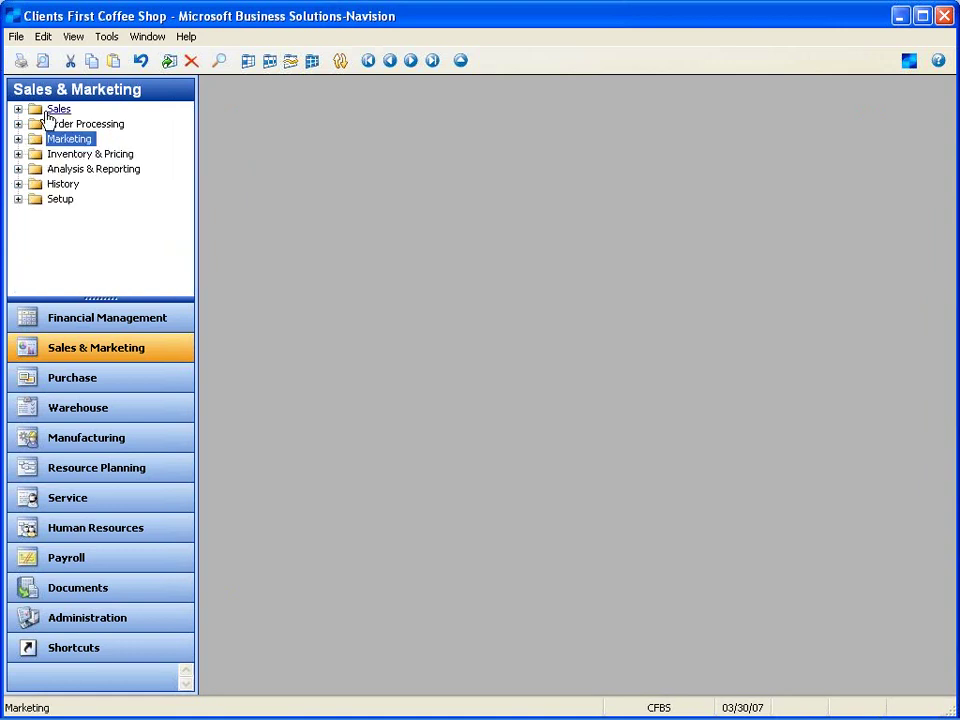
click(50, 110)
click(86, 154)
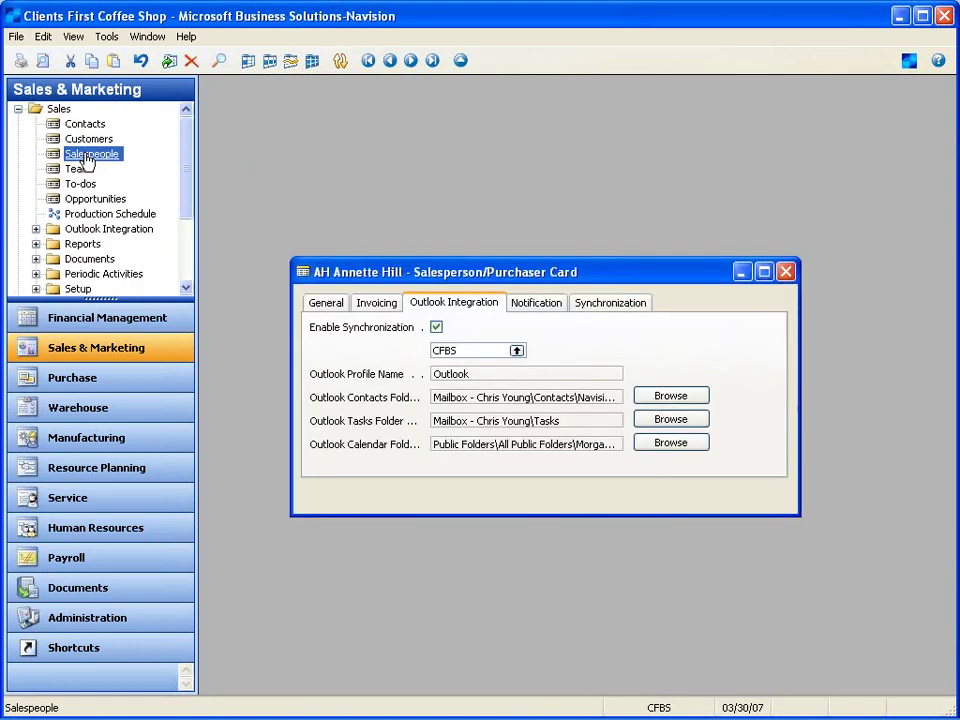
Review the salesperson's general details and Outlook integration settings, including the Outlook profile name.
click(324, 304)
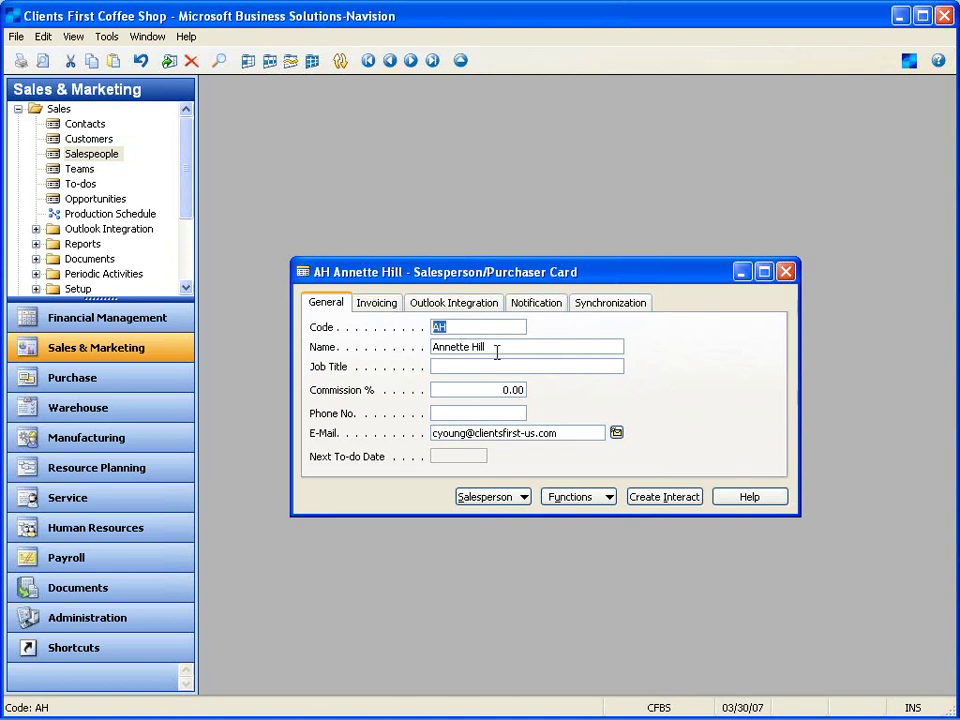
click(460, 310)
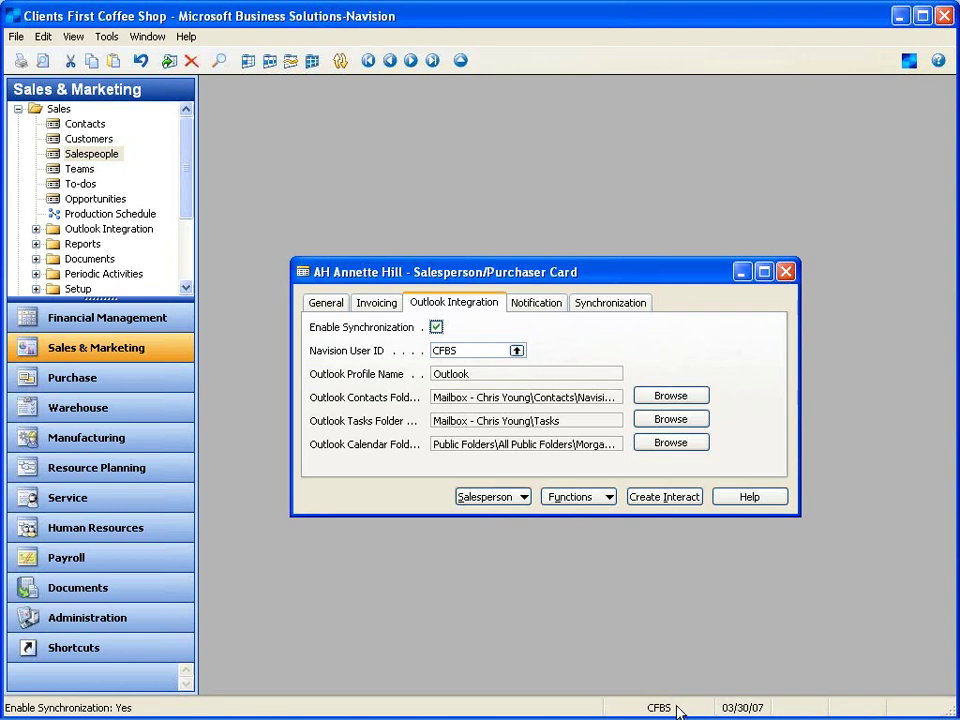
click(462, 376)
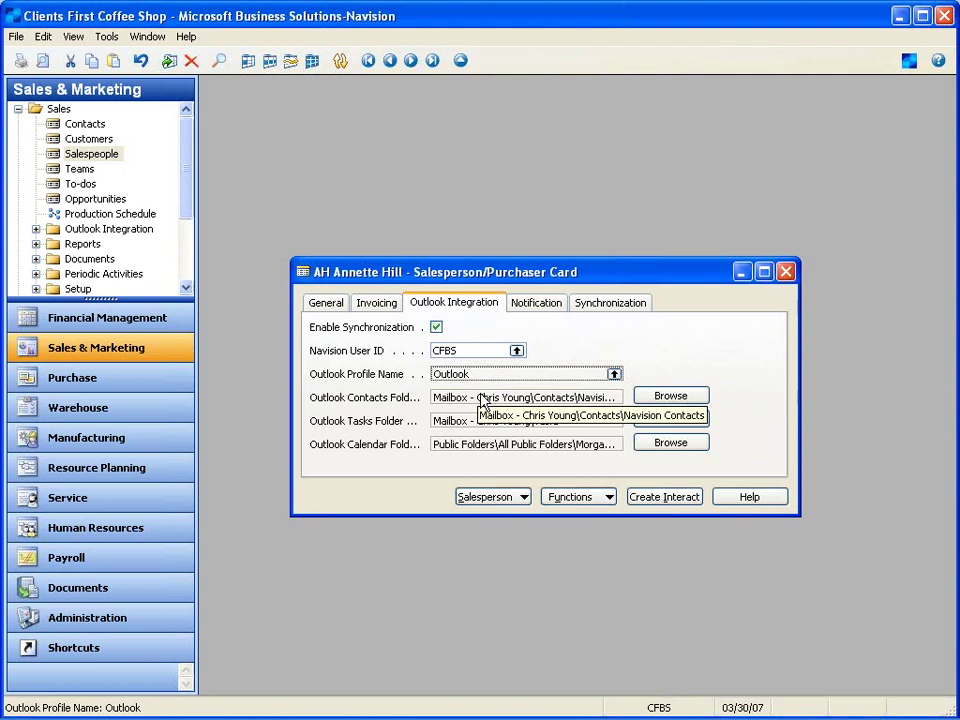
Try to set the salesperson's Outlook contacts folder to Navision Contacts under the mailbox's Contacts folder.
click(693, 397)
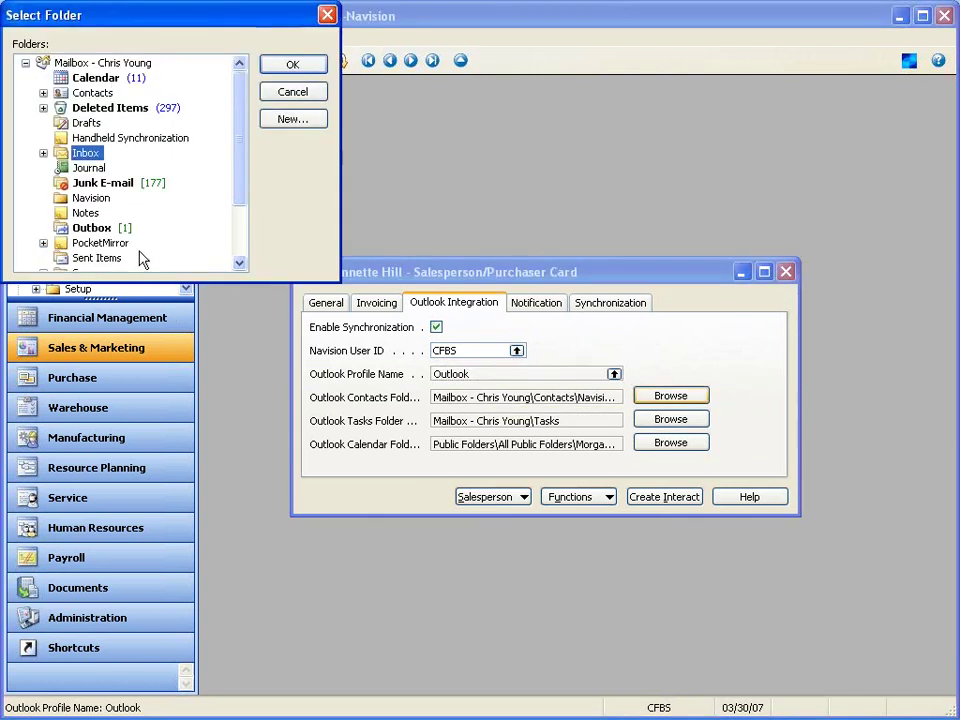
click(43, 92)
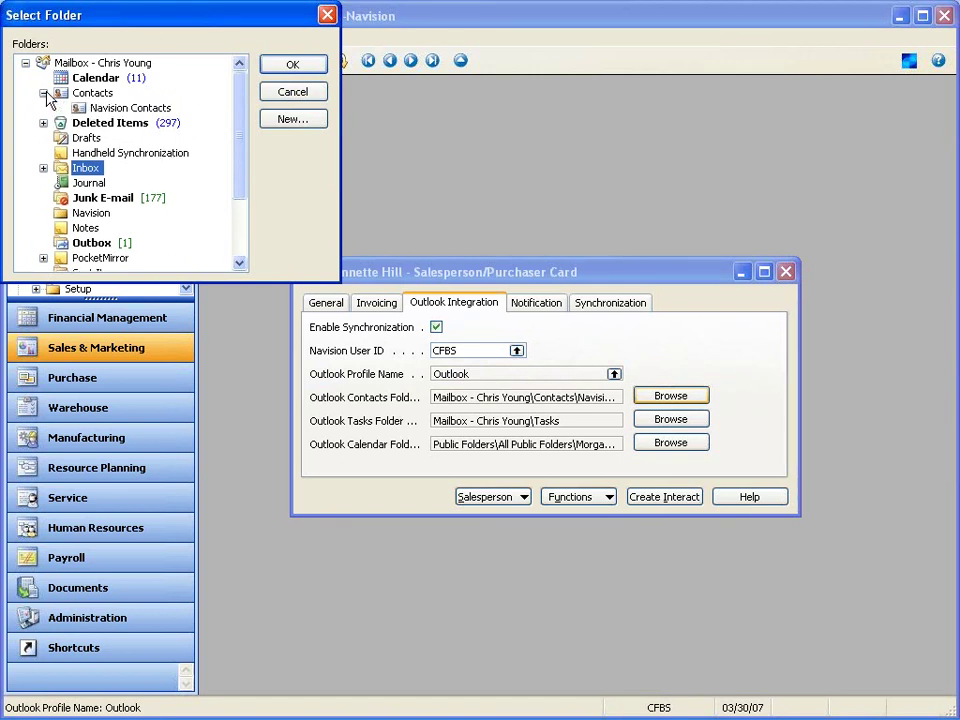
click(109, 112)
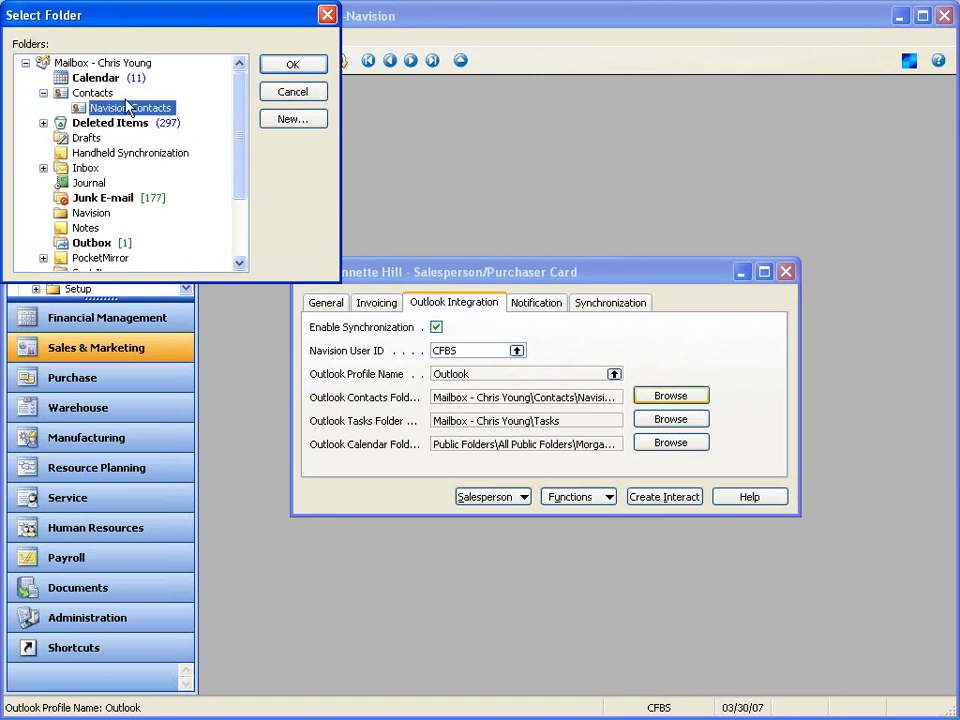
click(270, 64)
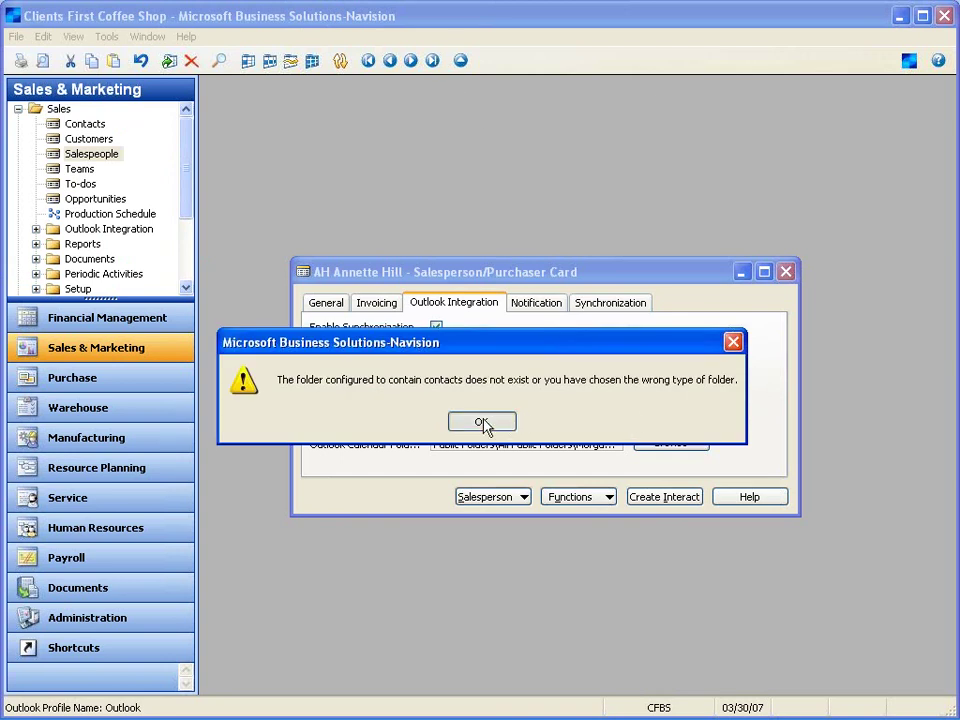
click(482, 424)
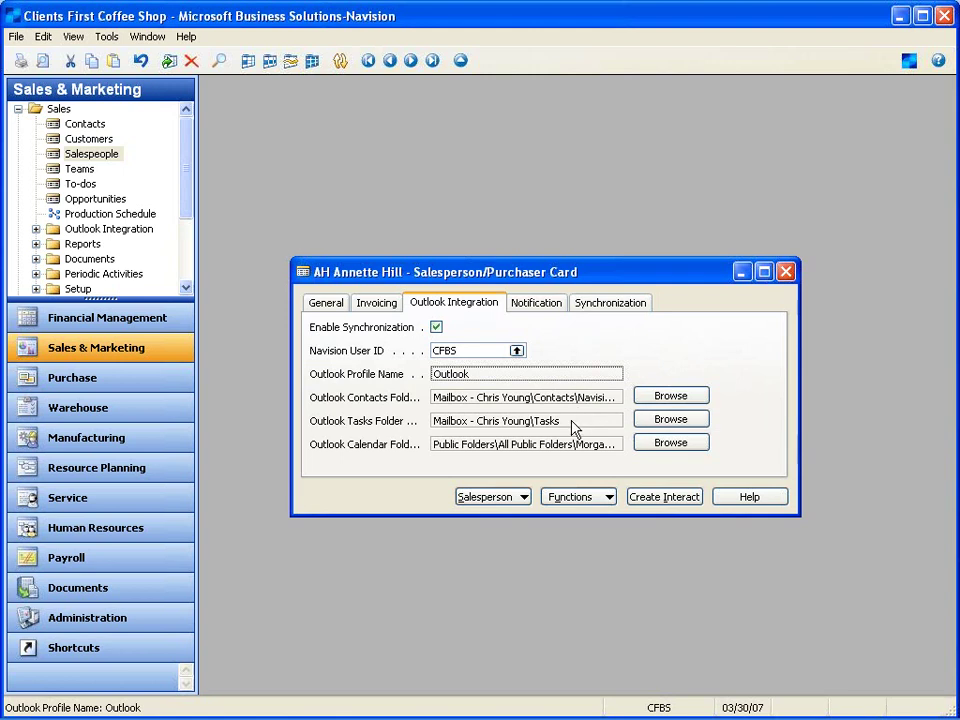
Examine the salesperson's Outlook tasks and calendar folder paths, change notification options, and to-do synchronization settings.
click(580, 425)
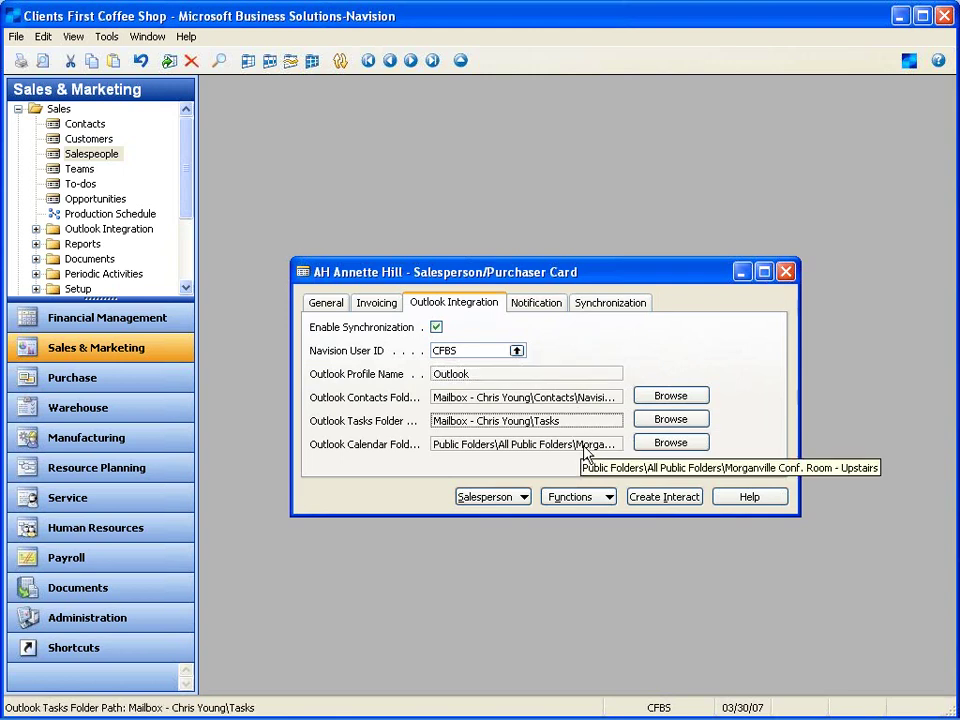
click(597, 447)
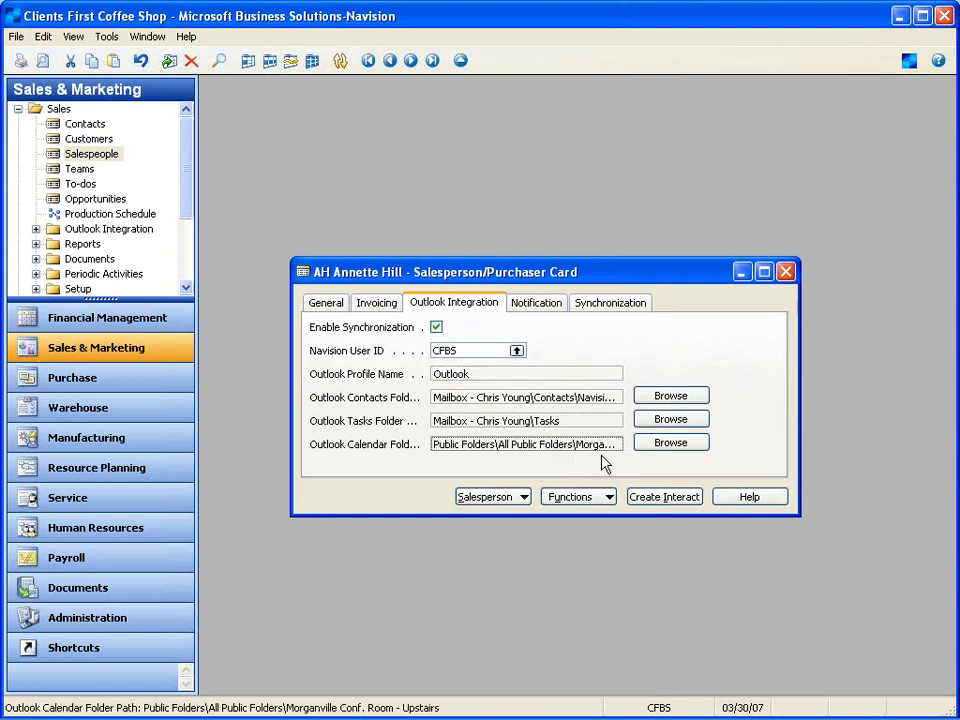
click(552, 305)
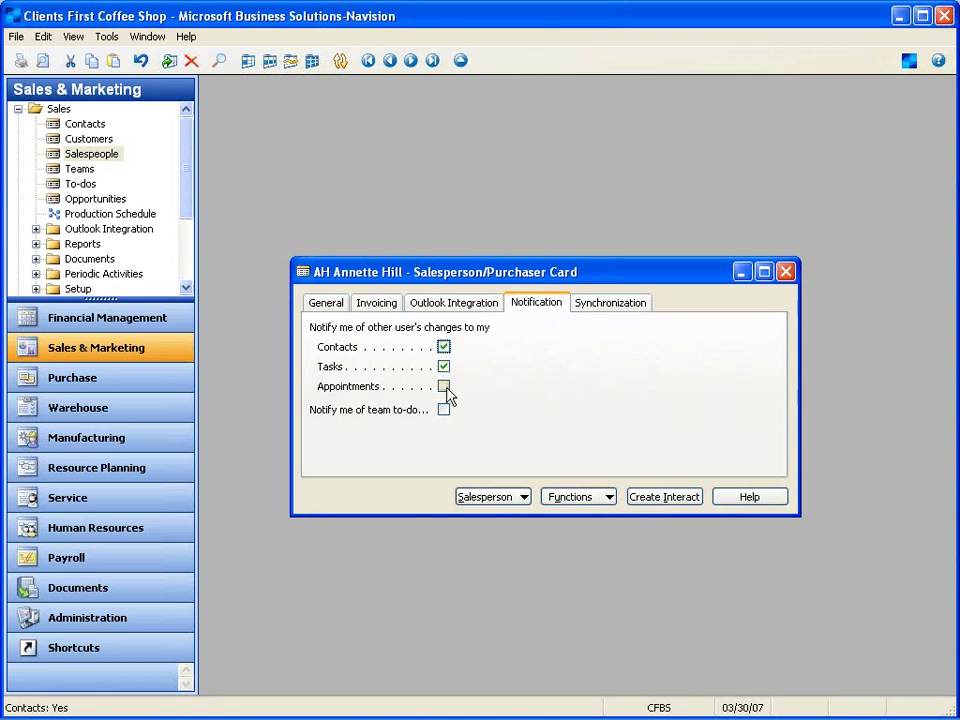
click(610, 302)
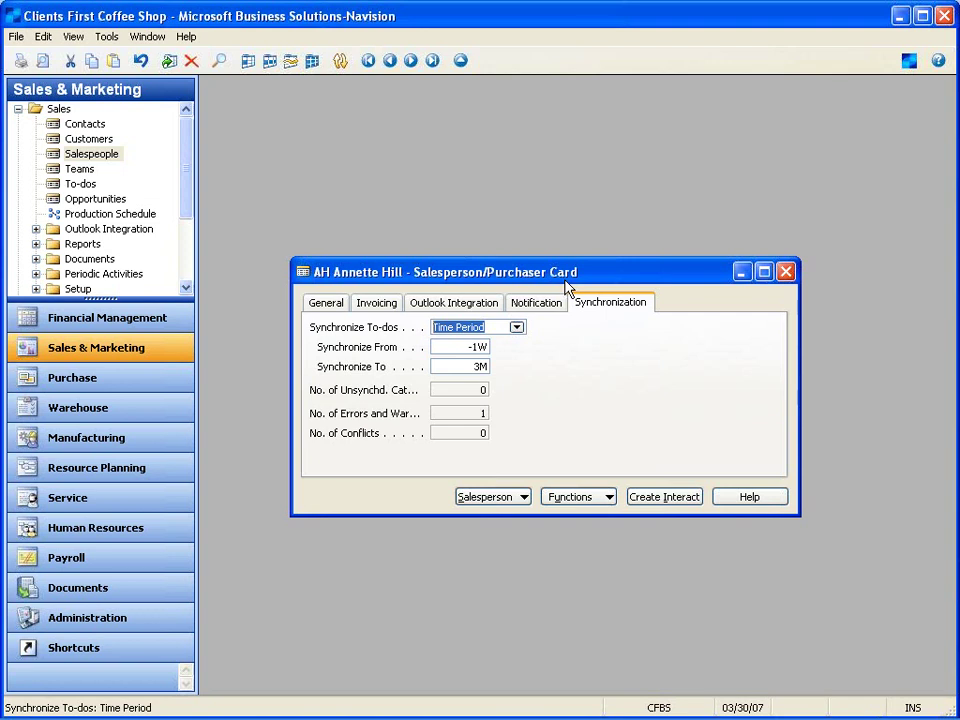
Return to the Outlook integration settings, view the available synchronization functions, and open the salesperson's to-do list.
click(467, 305)
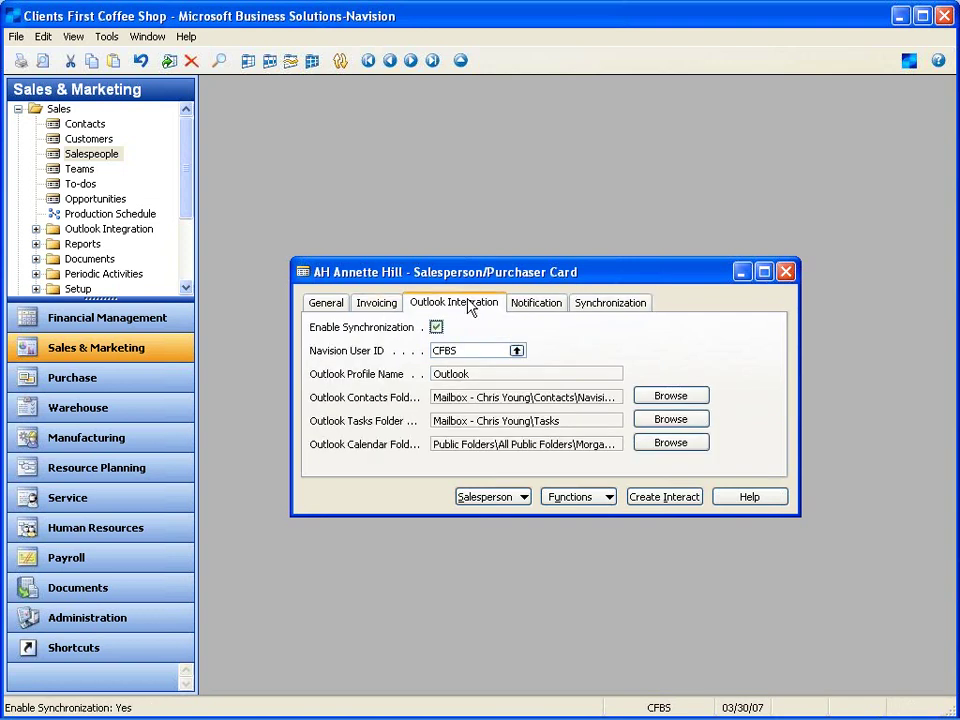
click(610, 498)
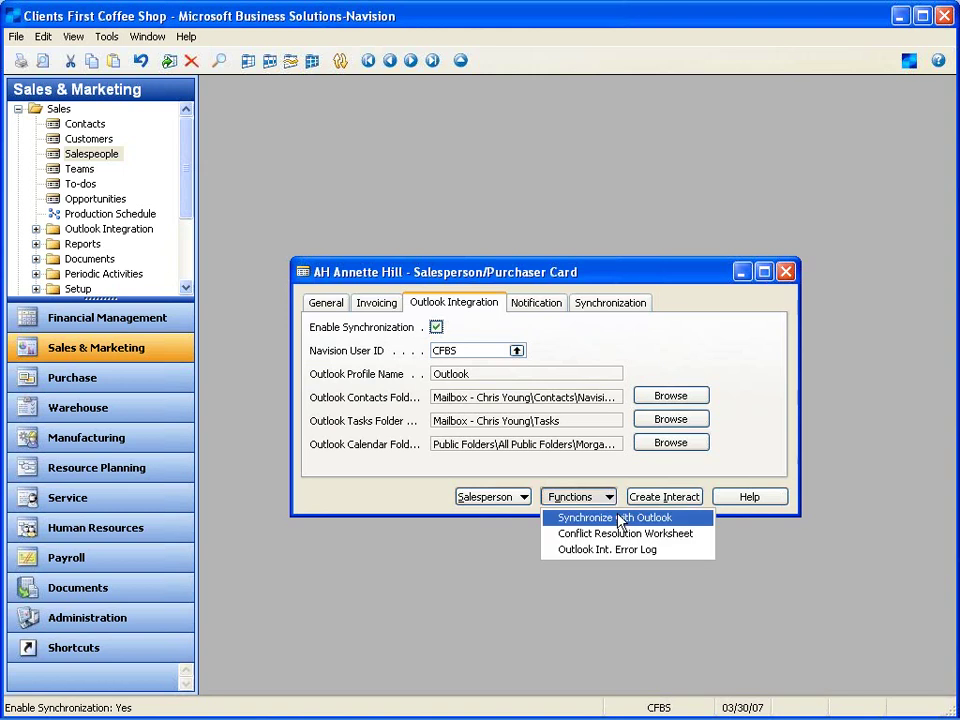
click(490, 497)
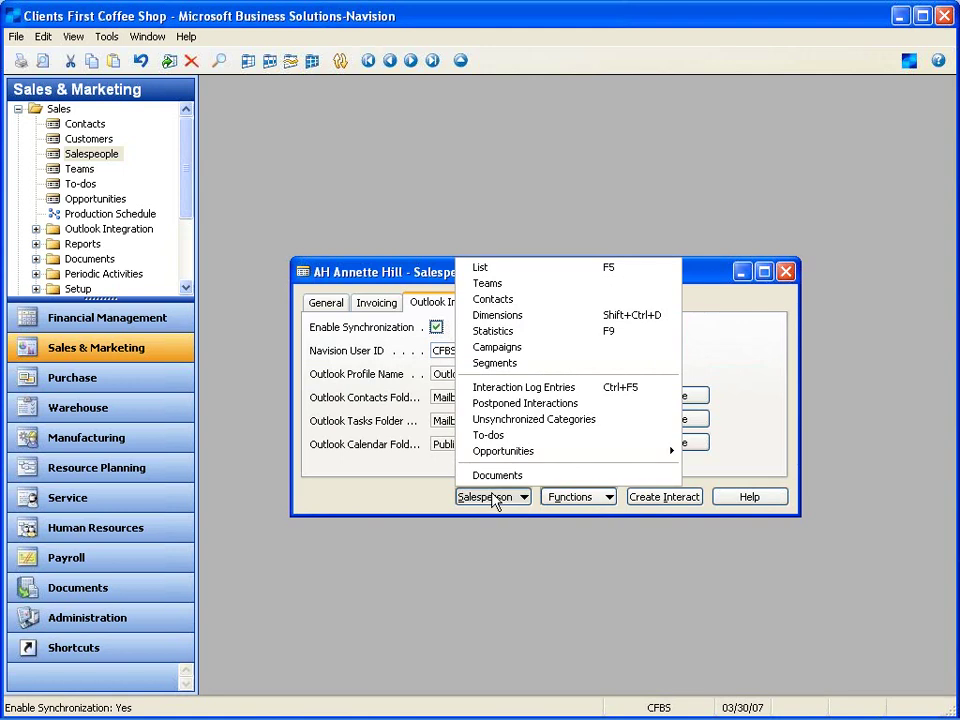
click(505, 435)
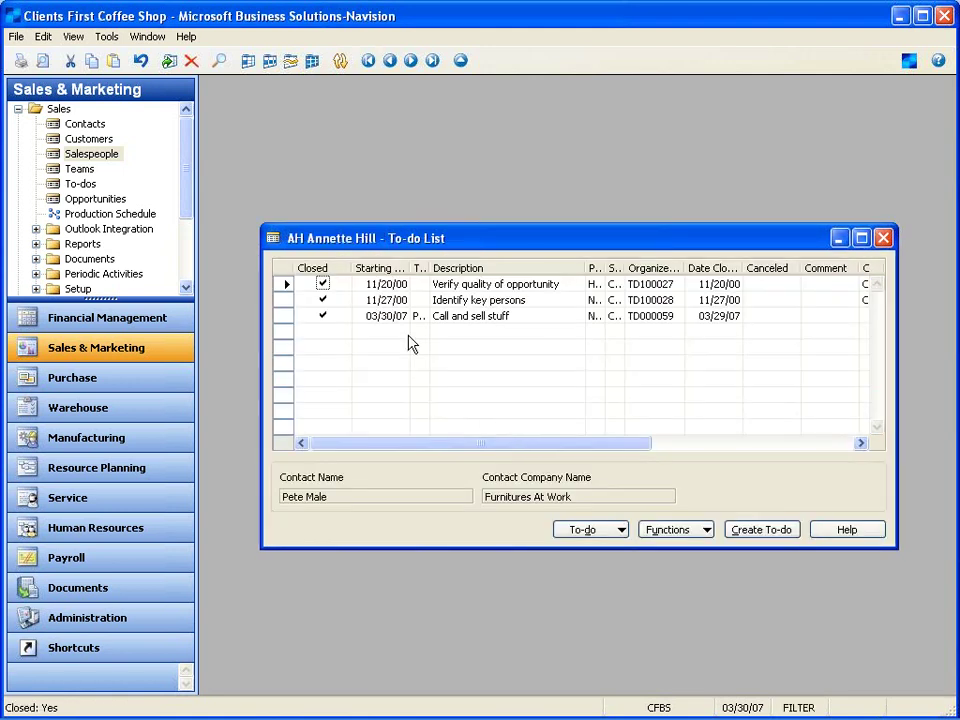
click(476, 320)
Start a new Phone Call to-do for the salesperson with the description "Call Cannon".
click(748, 529)
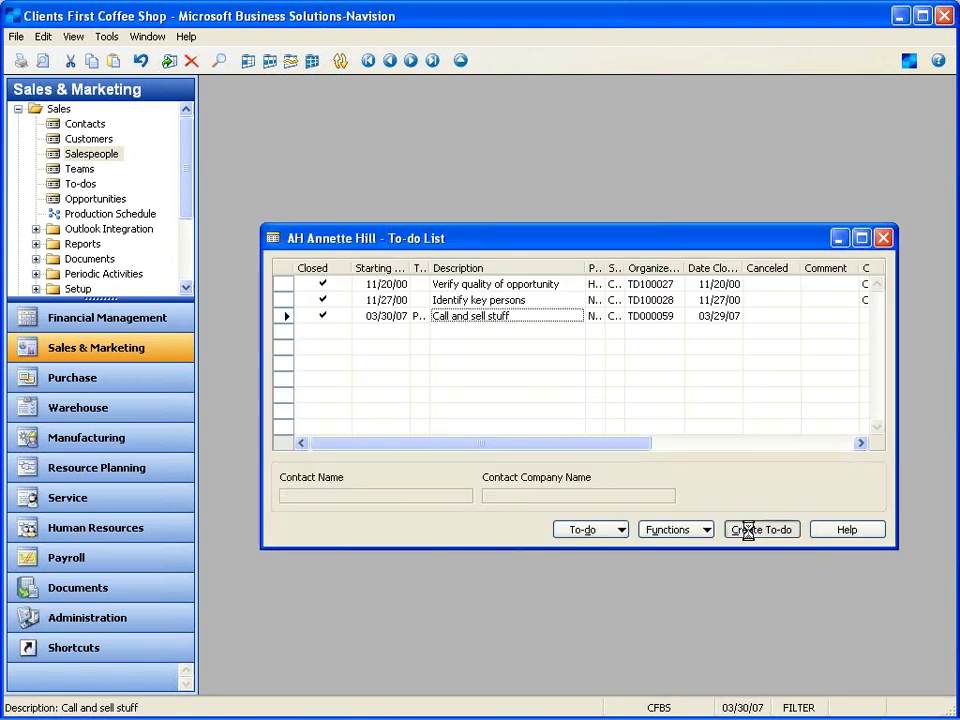
click(653, 256)
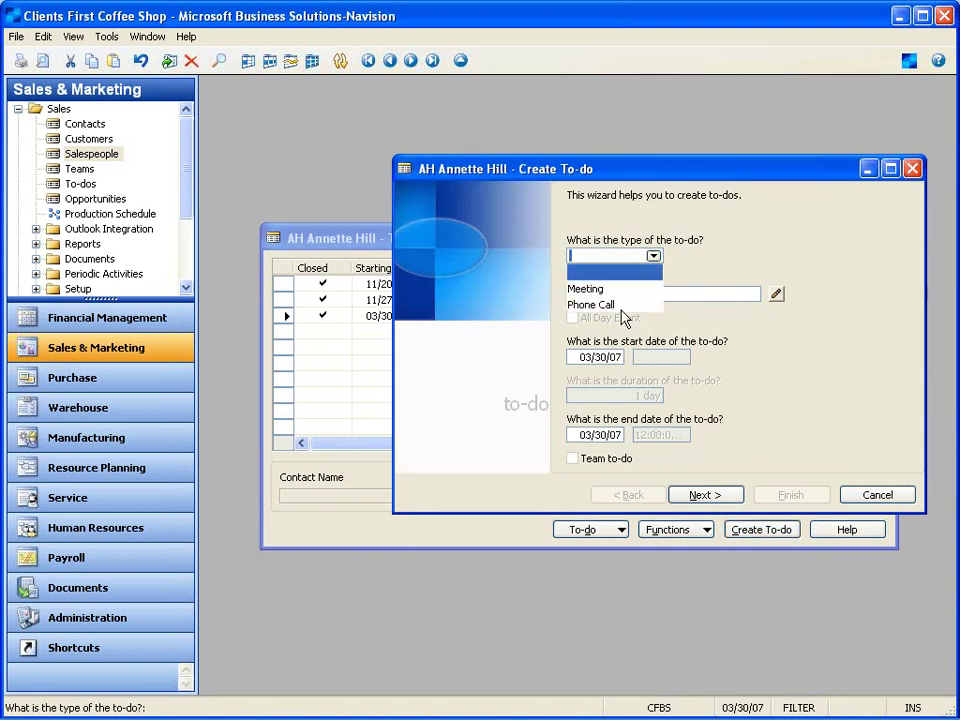
click(621, 316)
click(623, 293)
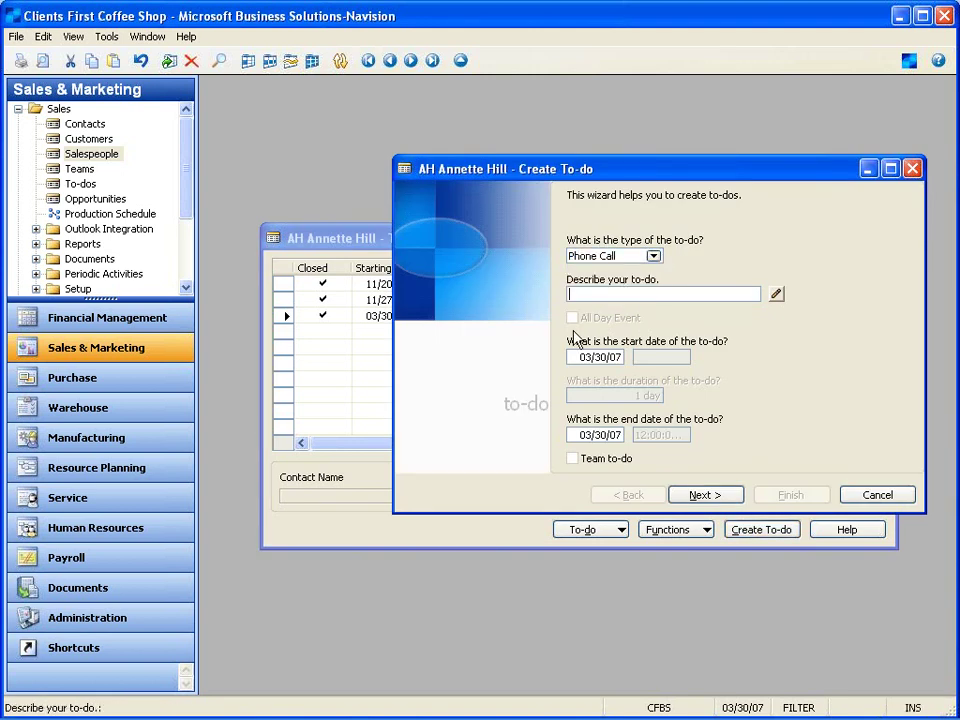
text(Call Cannon)
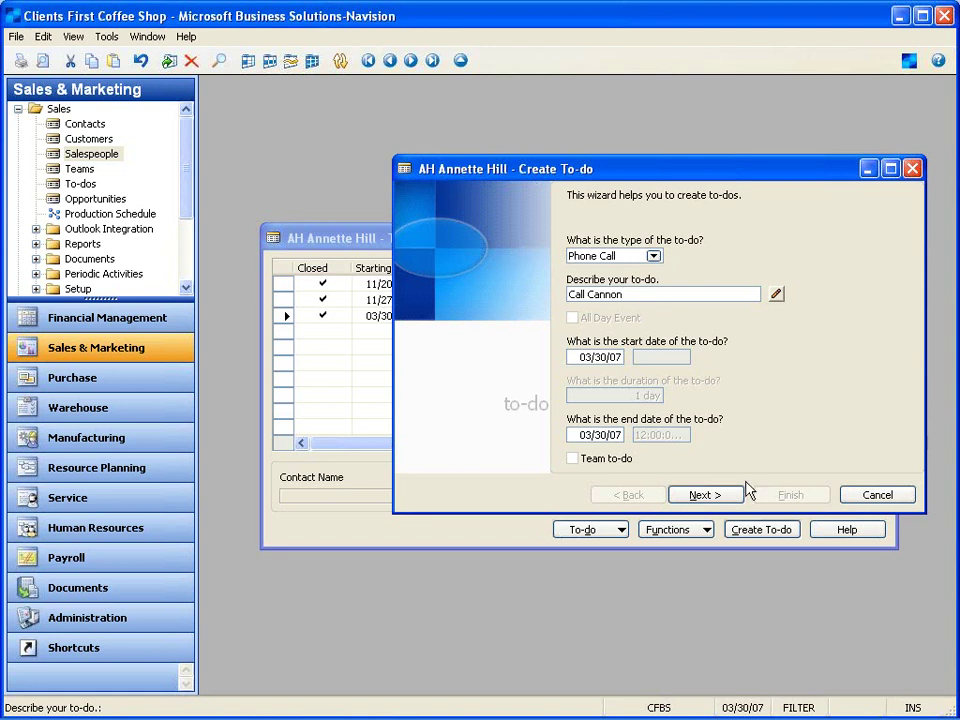
click(705, 495)
Find "canno" in the contact names and link the to-do to the first person listed under The Cannon Group PLC.
click(751, 253)
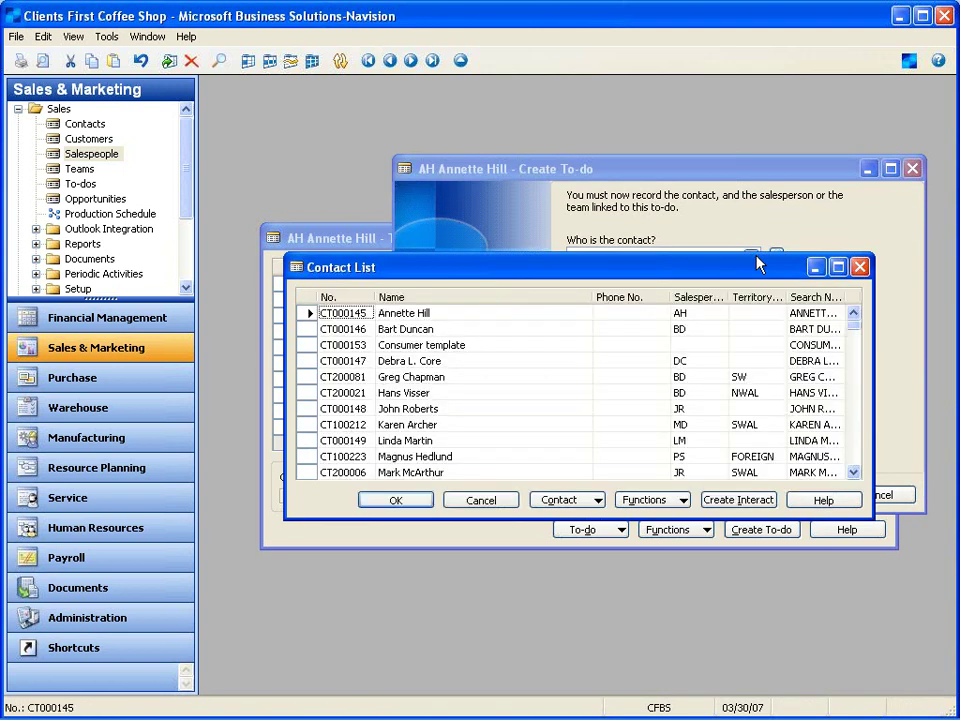
key(Return)
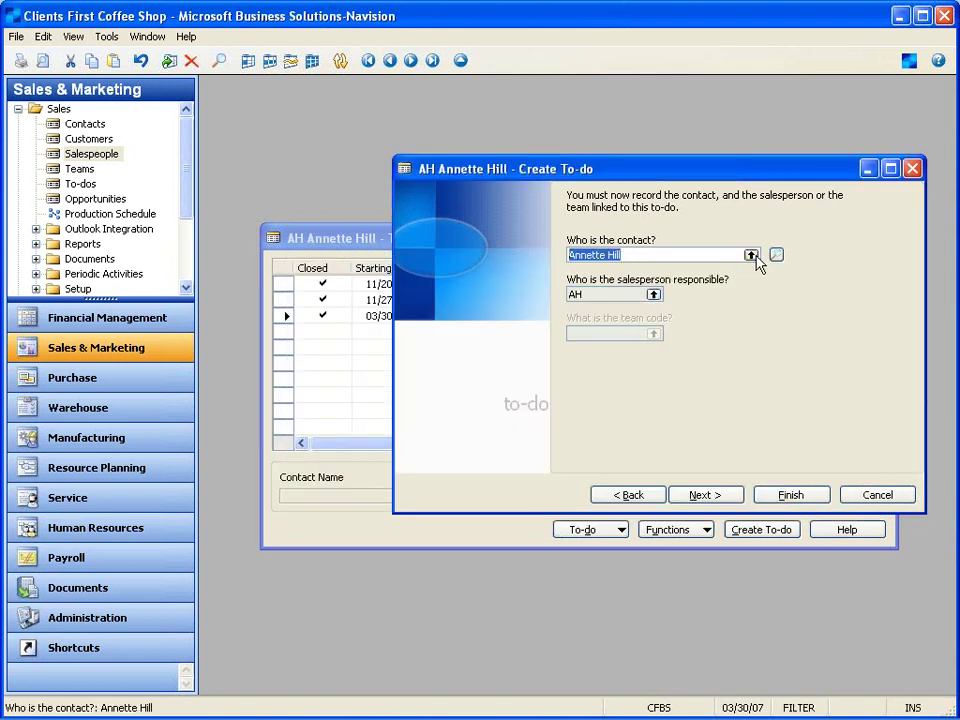
click(751, 255)
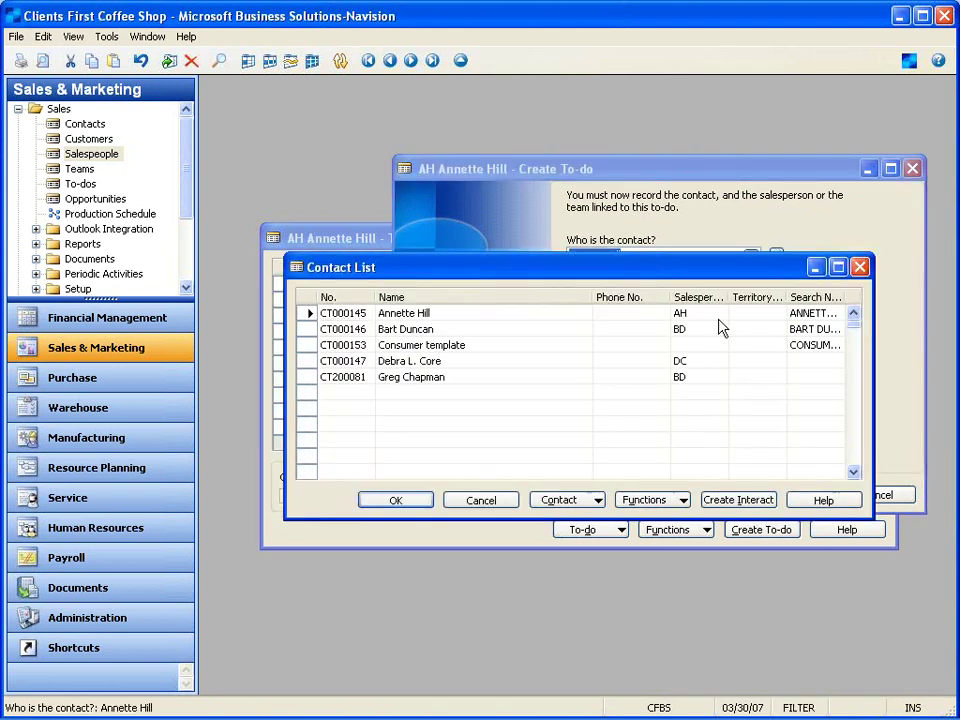
key(Down)
key(Down)
key(Down)
key(Down)
key(Down)
key(Down)
key(Down)
key(Down)
key(Down)
key(Down)
key(Down)
key(Down)
key(Down)
key(Down)
key(Down)
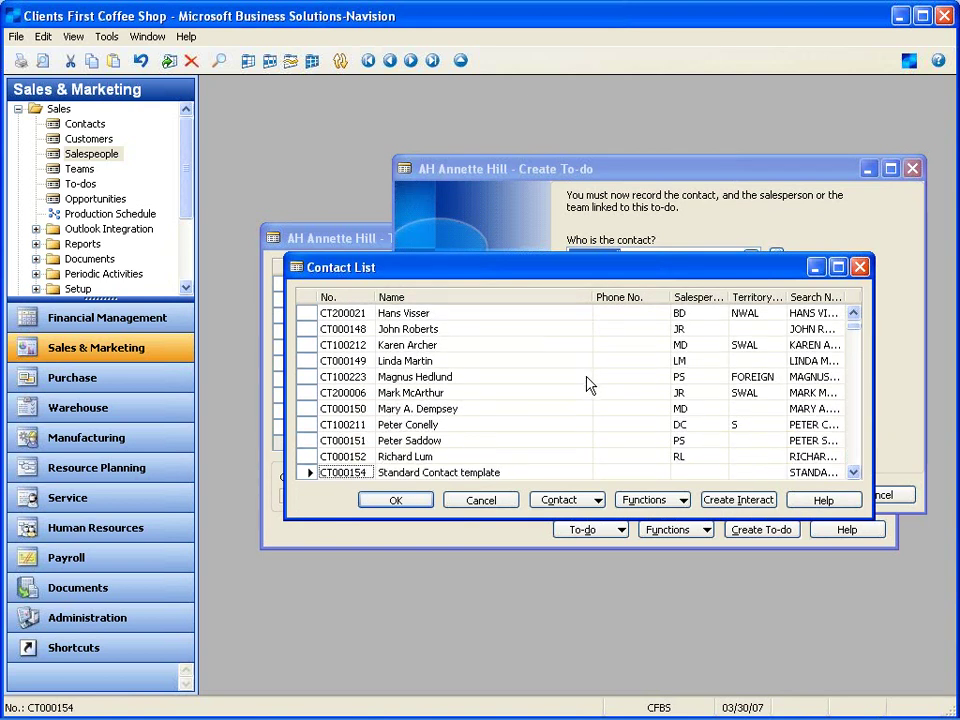
key(Down)
key(Down)
key(Down)
key(Down)
key(Down)
key(Down)
key(Down)
key(Down)
key(Down)
key(Down)
key(Down)
key(Down)
key(Down)
key(Down)
key(Down)
key(Down)
key(Down)
key(Down)
key(Down)
key(Down)
key(Down)
key(Down)
key(Down)
key(Down)
key(Down)
key(Down)
key(Down)
key(Down)
key(Down)
key(Down)
key(Down)
key(Down)
key(Down)
key(Down)
key(Down)
key(Down)
key(Down)
key(Down)
key(Down)
key(Down)
key(Down)
key(Down)
key(Down)
key(Down)
key(Down)
key(Down)
key(Down)
key(Down)
key(Down)
key(Down)
key(Down)
key(Down)
key(Down)
key(Down)
key(Down)
key(Down)
key(Down)
key(Down)
key(Down)
key(Down)
key(Down)
key(Down)
click(516, 435)
key(ctrl+f)
text(cann)
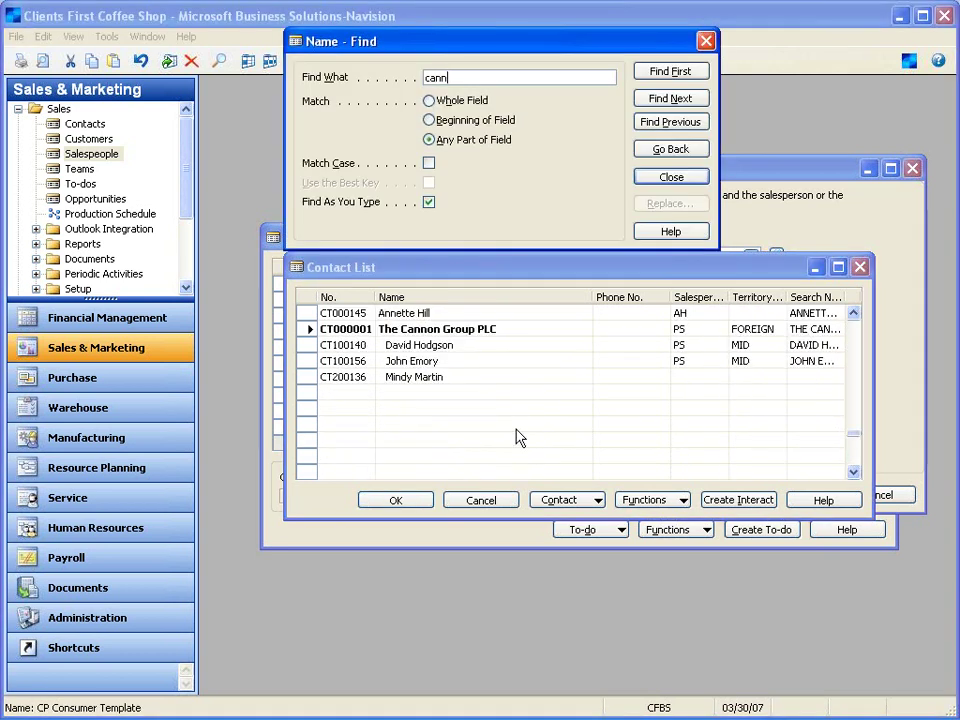
text(o)
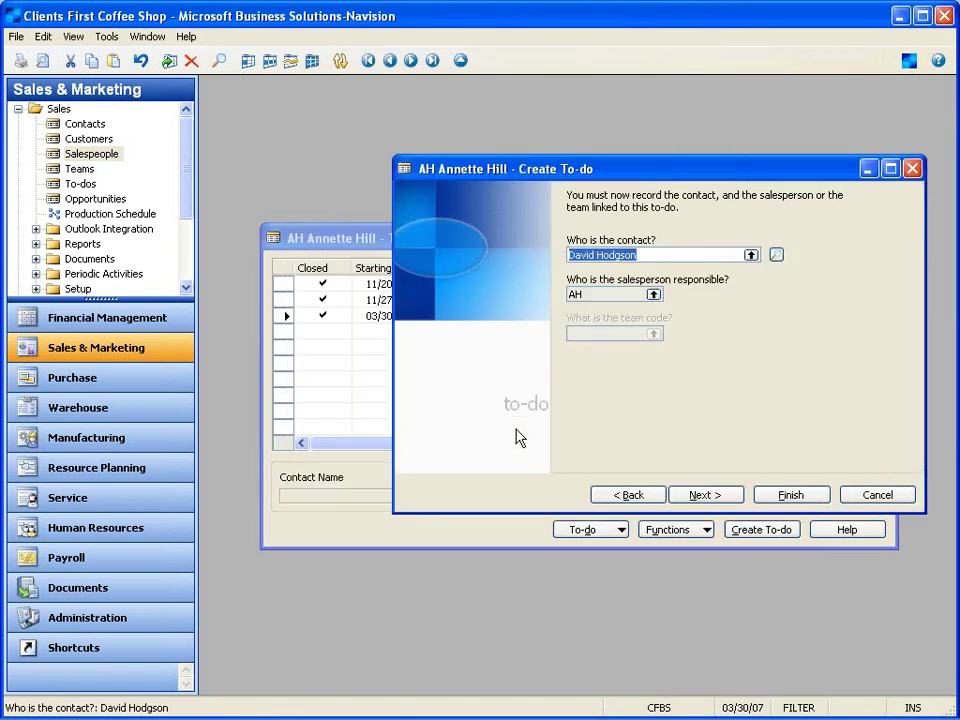
Leave the campaign and opportunity blank, keep Normal priority, and finish creating the to-do.
click(705, 496)
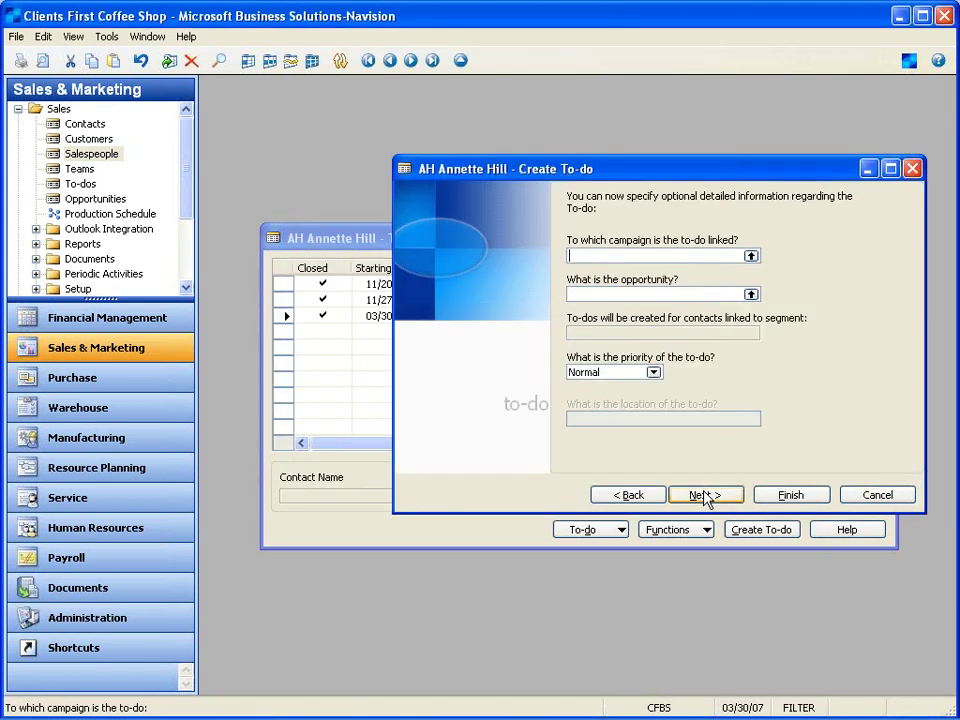
click(672, 292)
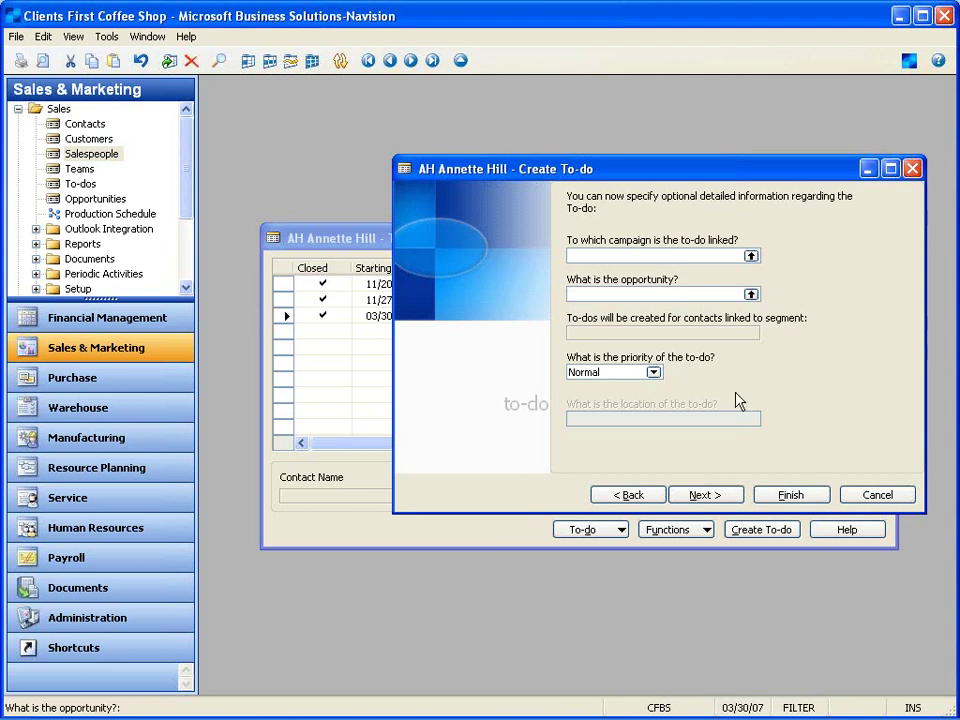
click(731, 497)
click(789, 495)
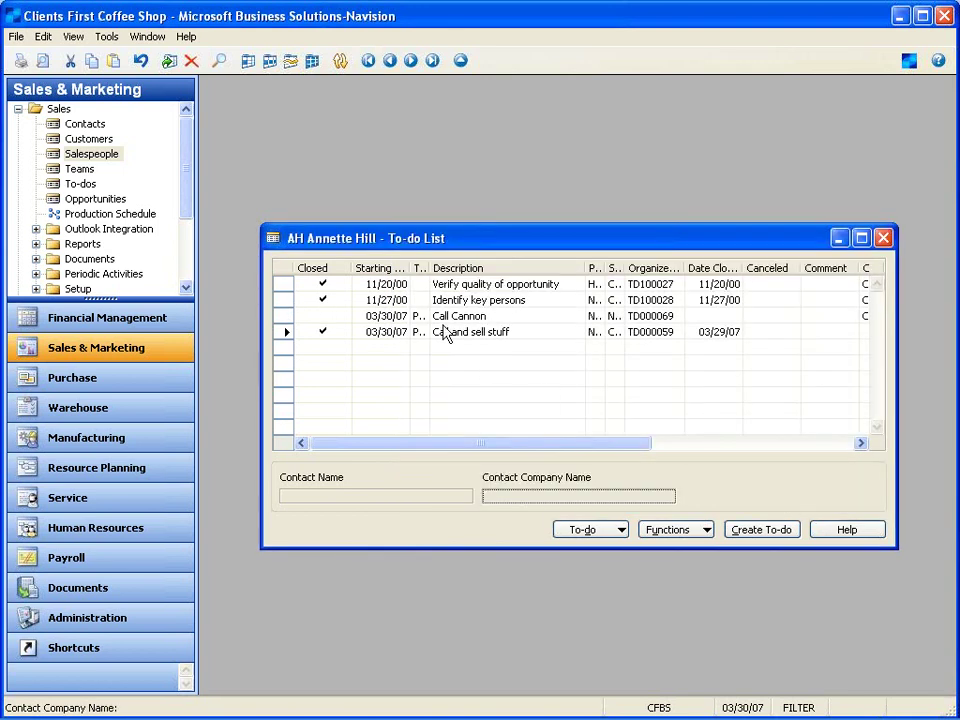
Check the Call Cannon to-do's linked contact and available functions, and close the to-do list.
click(497, 318)
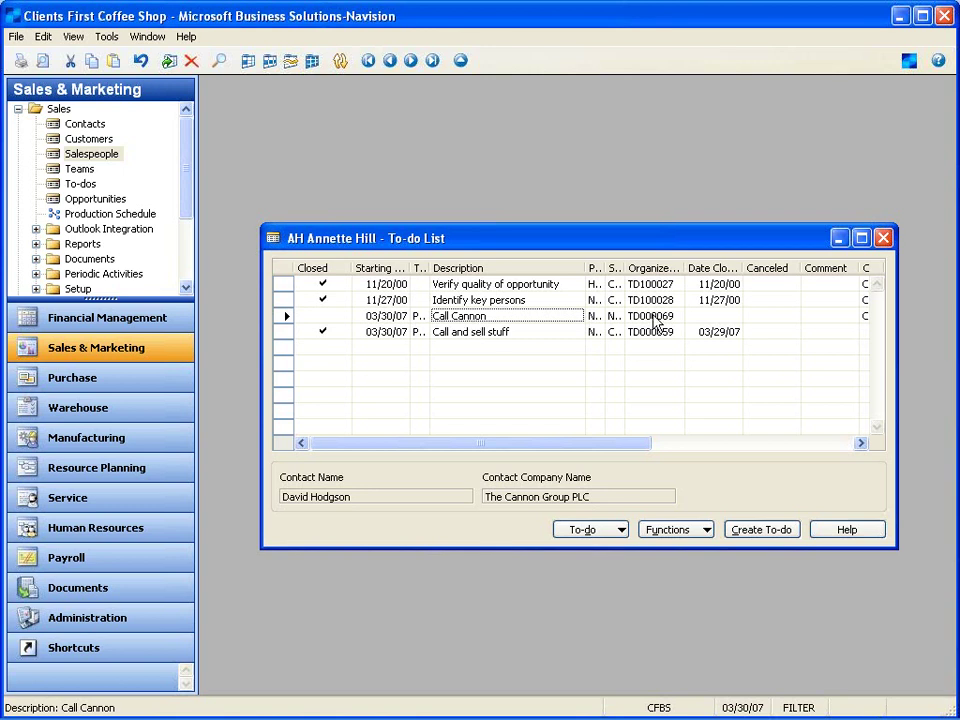
click(667, 536)
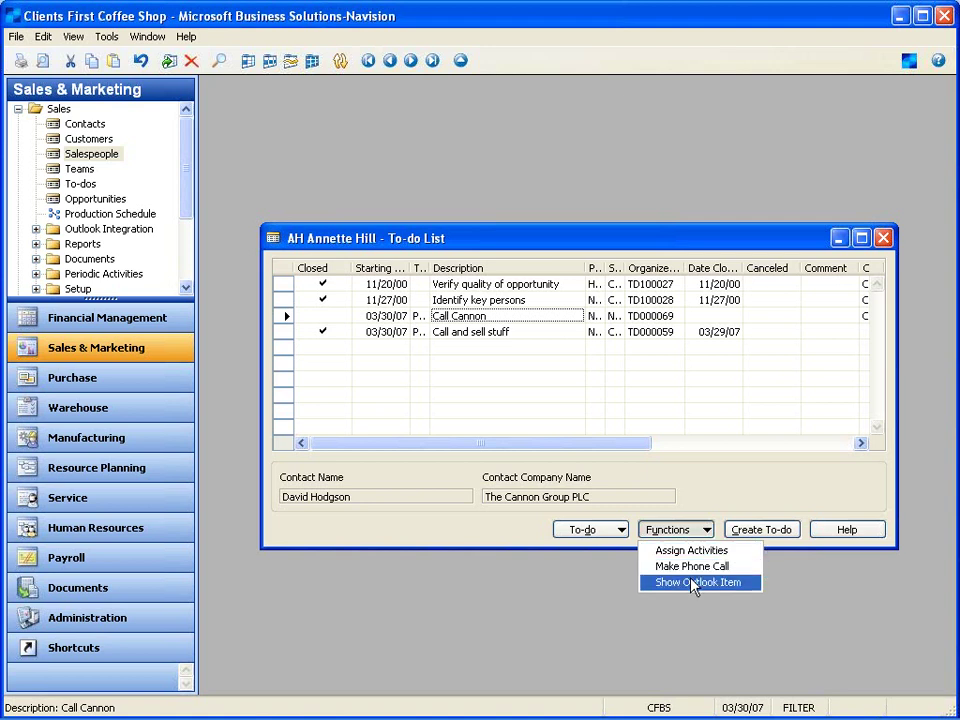
click(690, 490)
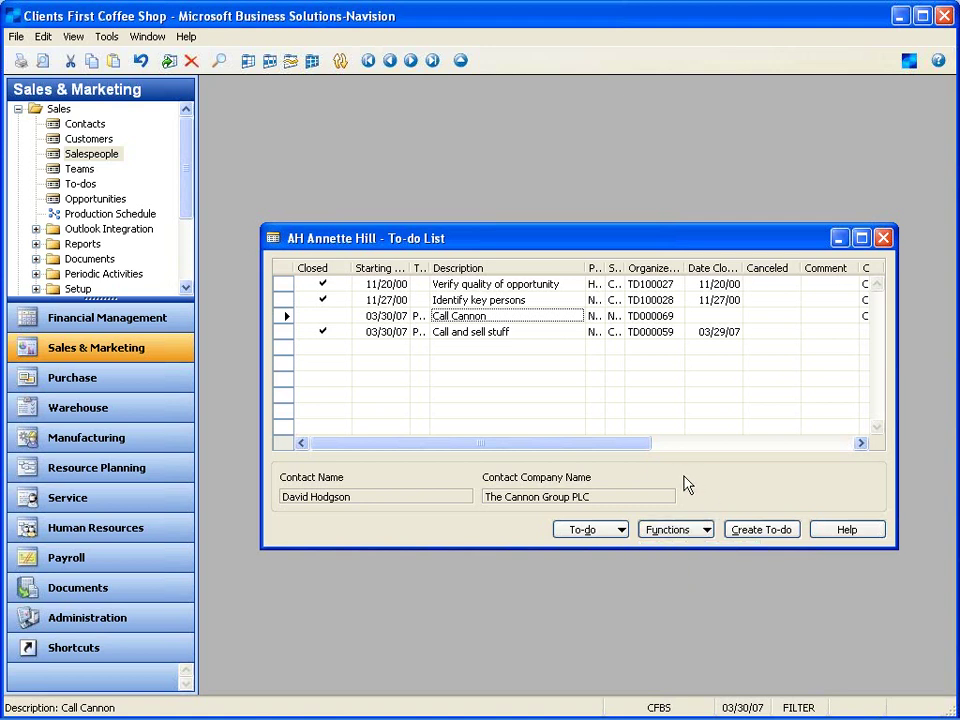
key(Escape)
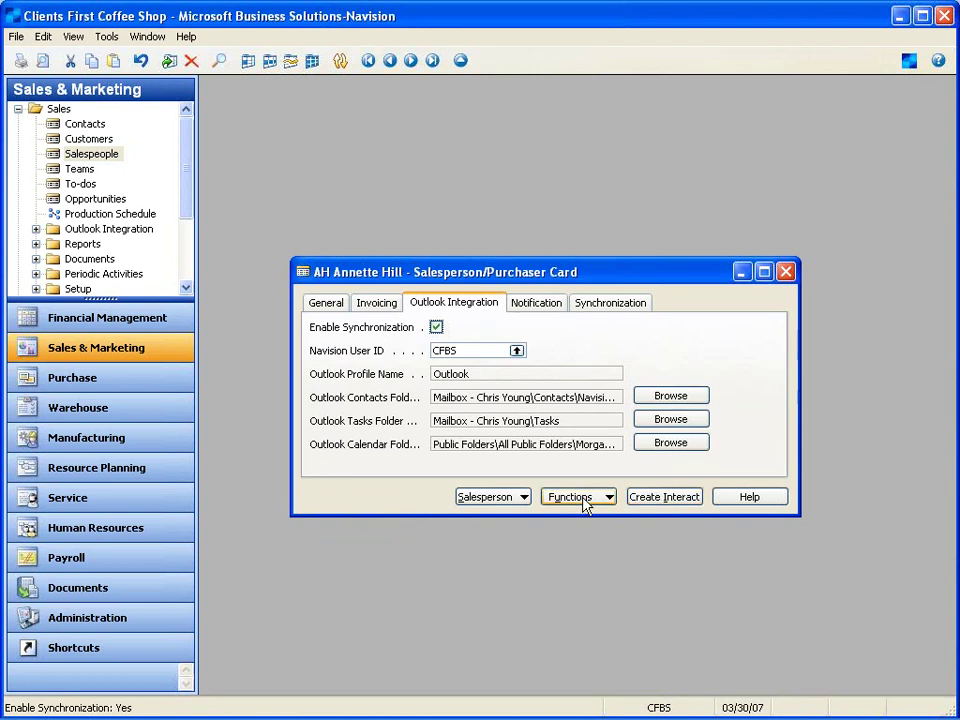
Synchronize the salesperson with Outlook, updating the item IDs for the Navision Contacts folder but declining the update for the Tasks folder.
click(585, 505)
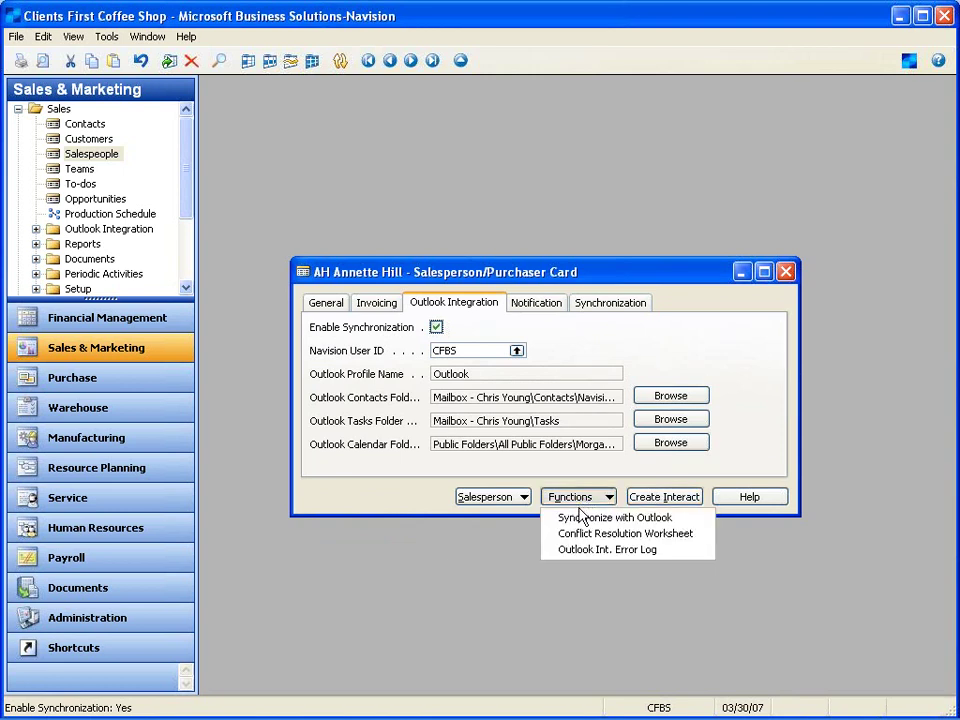
click(585, 515)
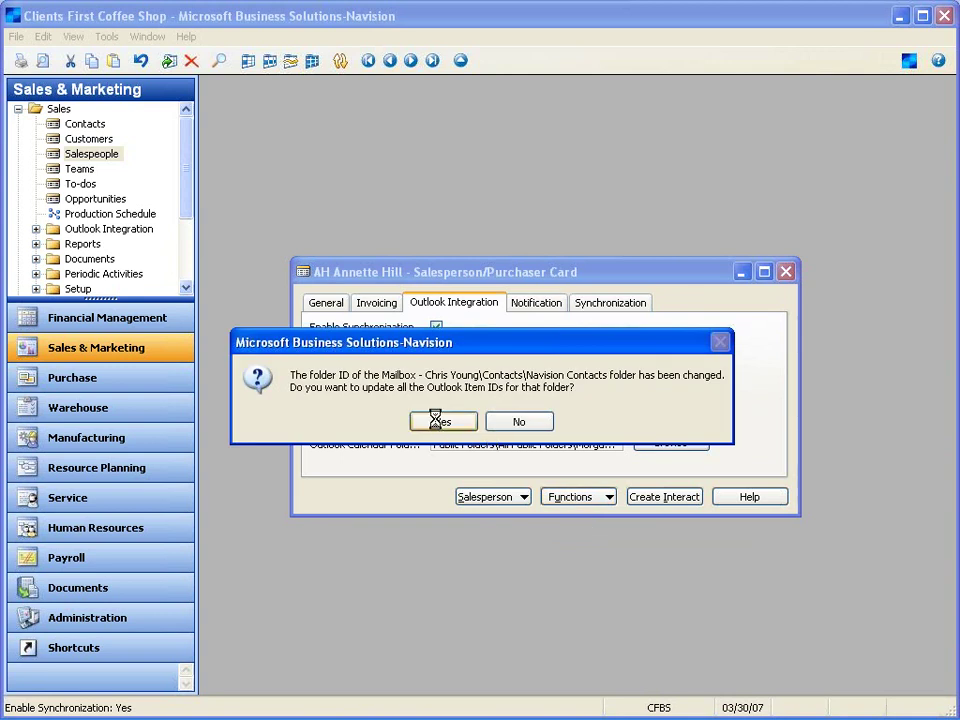
click(441, 422)
click(458, 424)
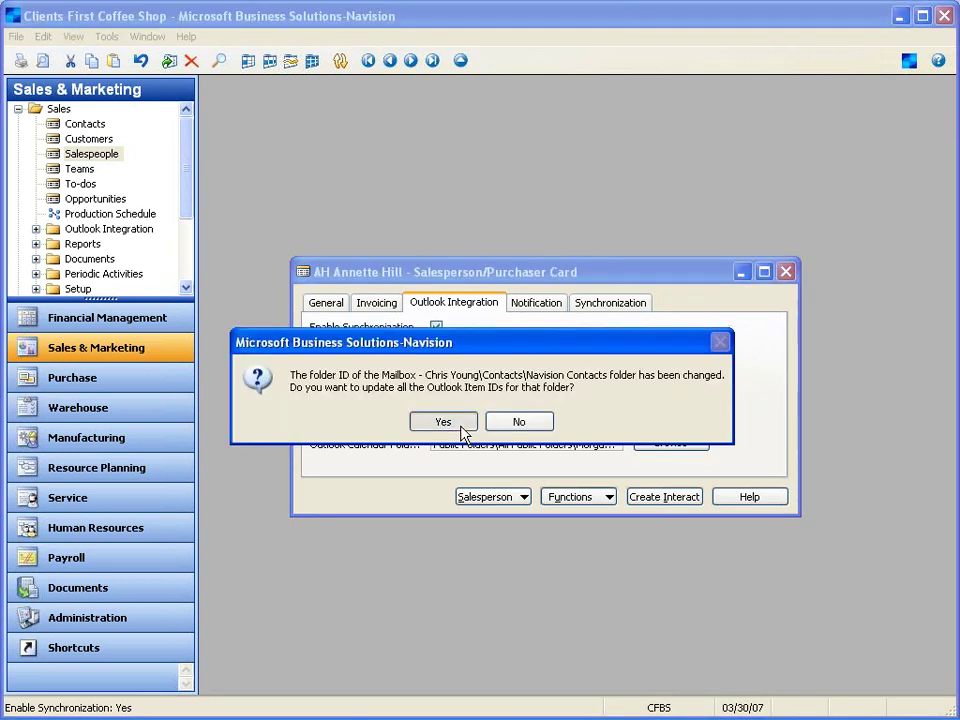
click(461, 424)
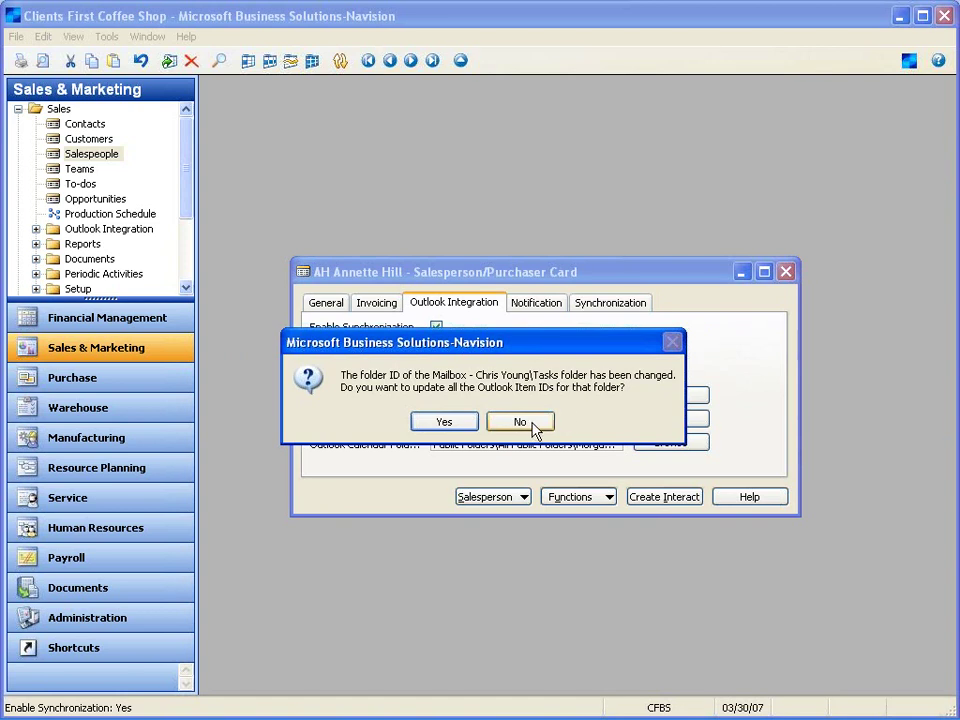
click(519, 422)
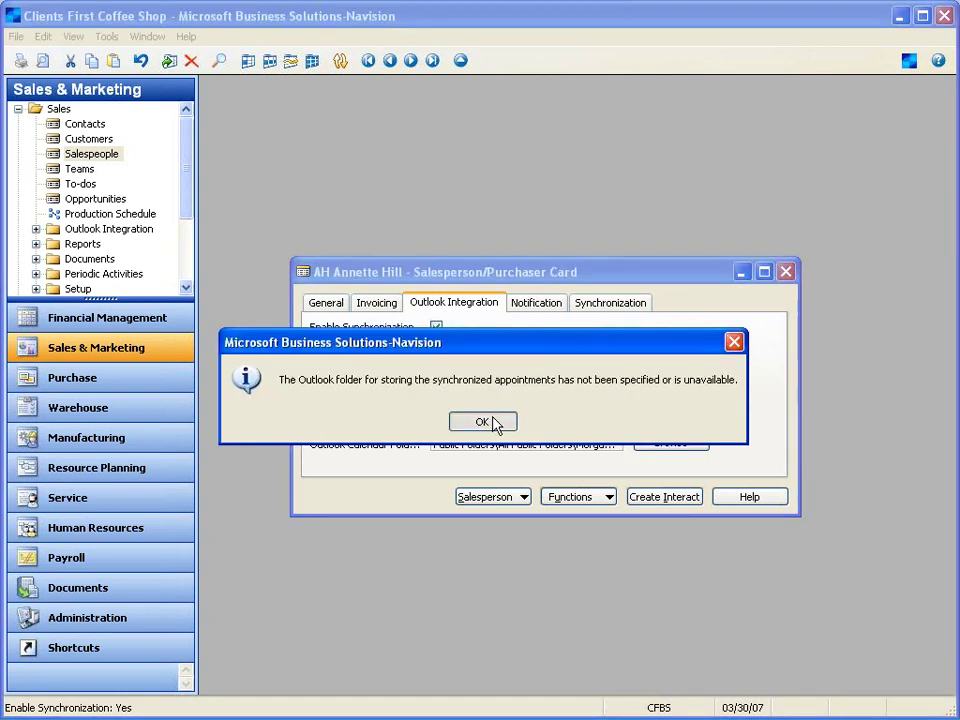
click(483, 422)
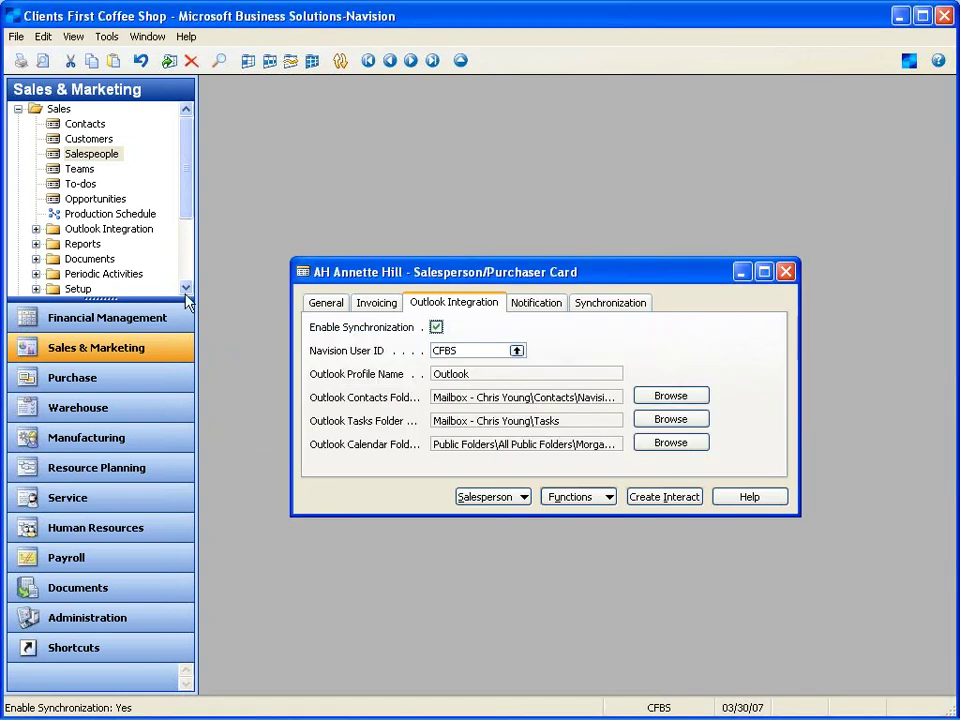
Switch to Outlook, show the mailbox's Outlook Today page, and open the Call Cannon task.
mouse_move(93, 712)
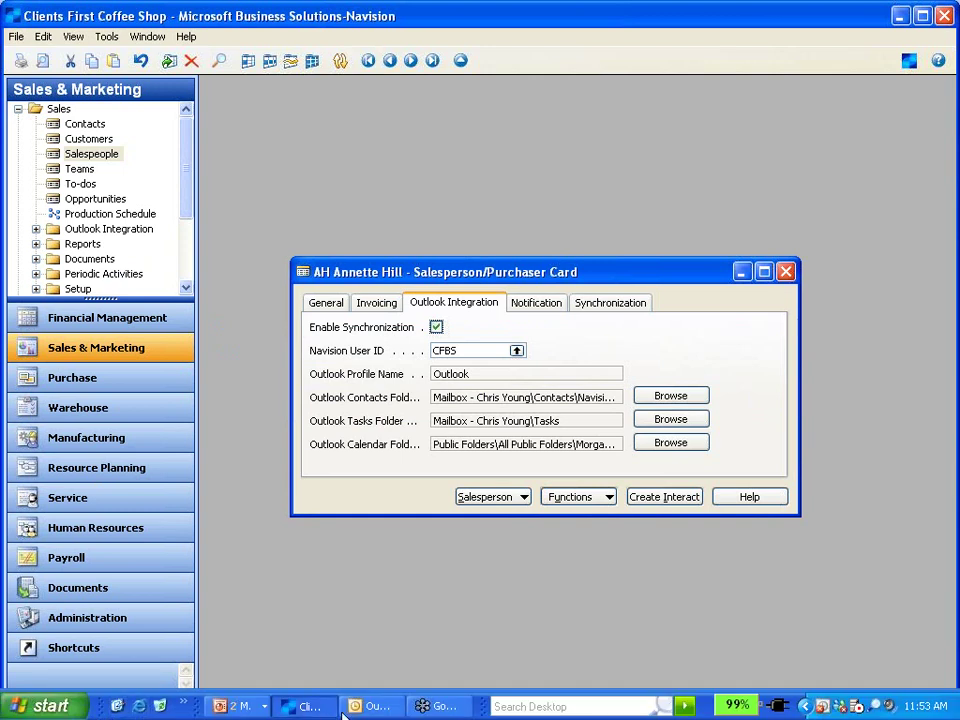
click(466, 704)
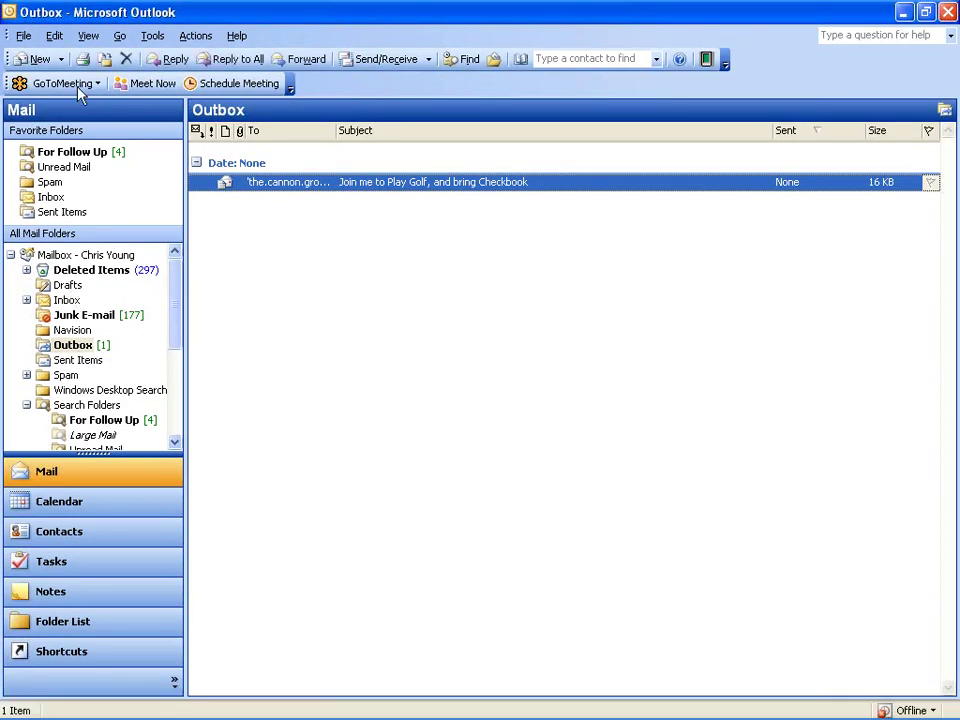
click(100, 257)
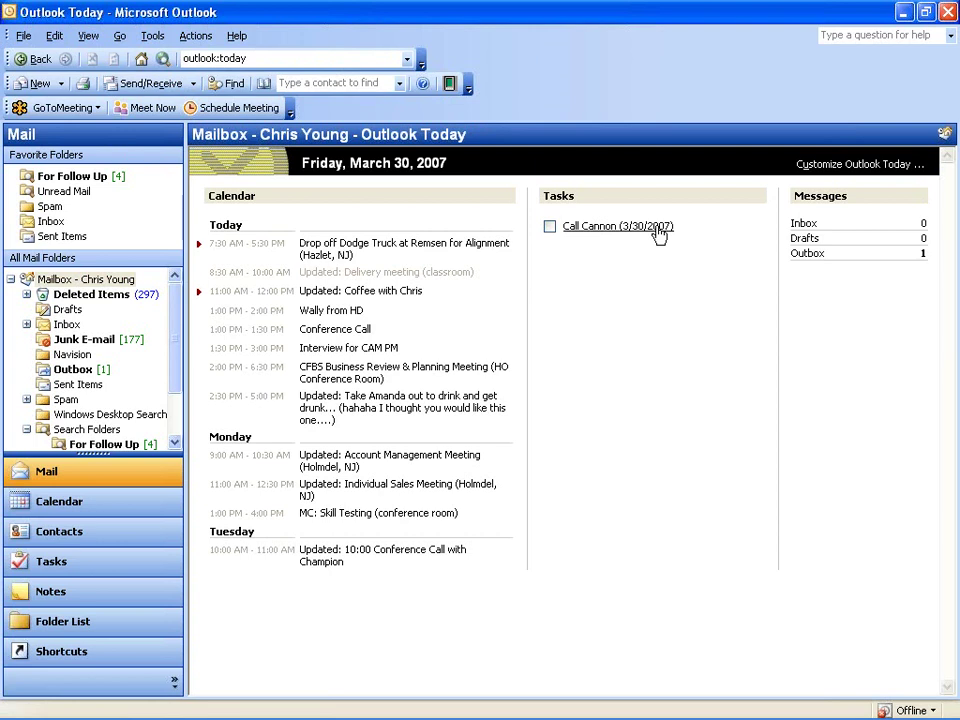
click(658, 228)
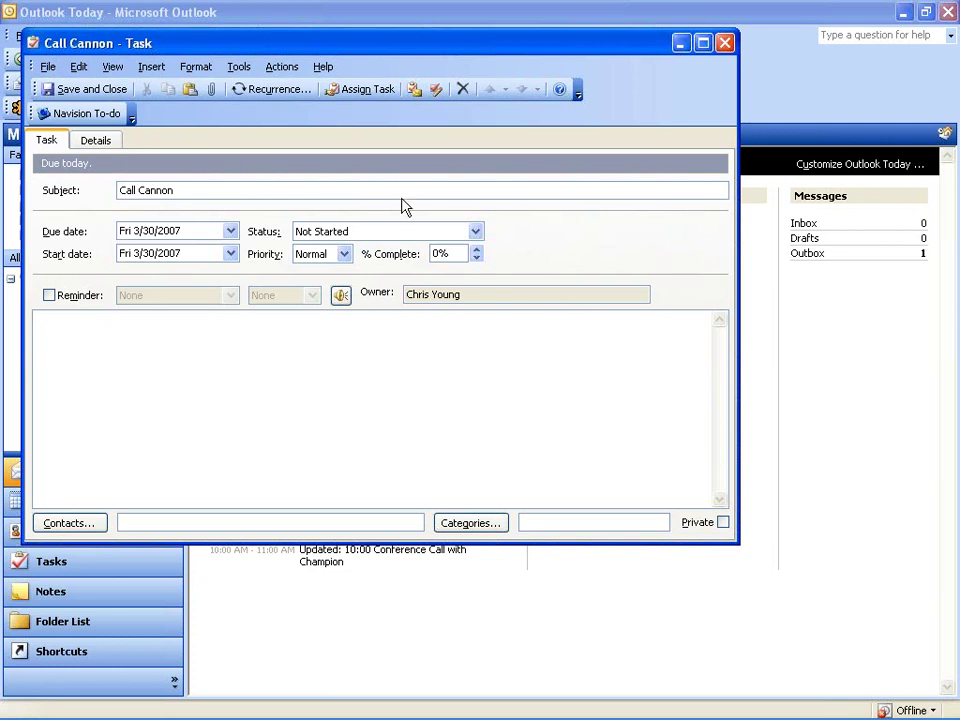
Mark the Call Cannon task as 100% complete, close it, tick it off on Outlook Today, and return to Navision.
click(477, 251)
click(477, 251)
click(478, 252)
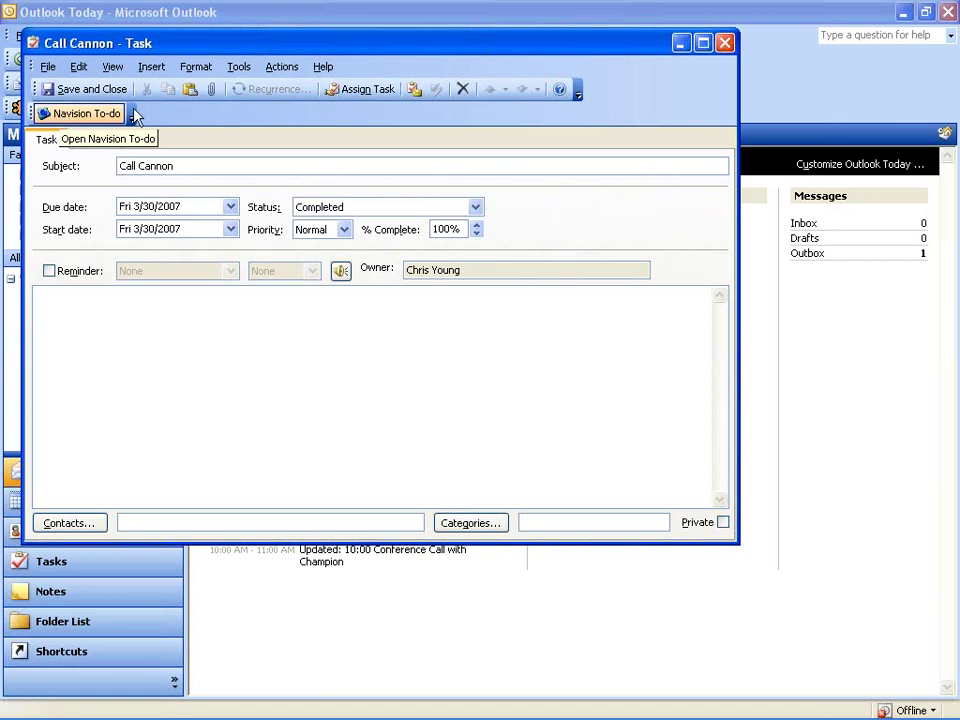
click(724, 42)
click(415, 420)
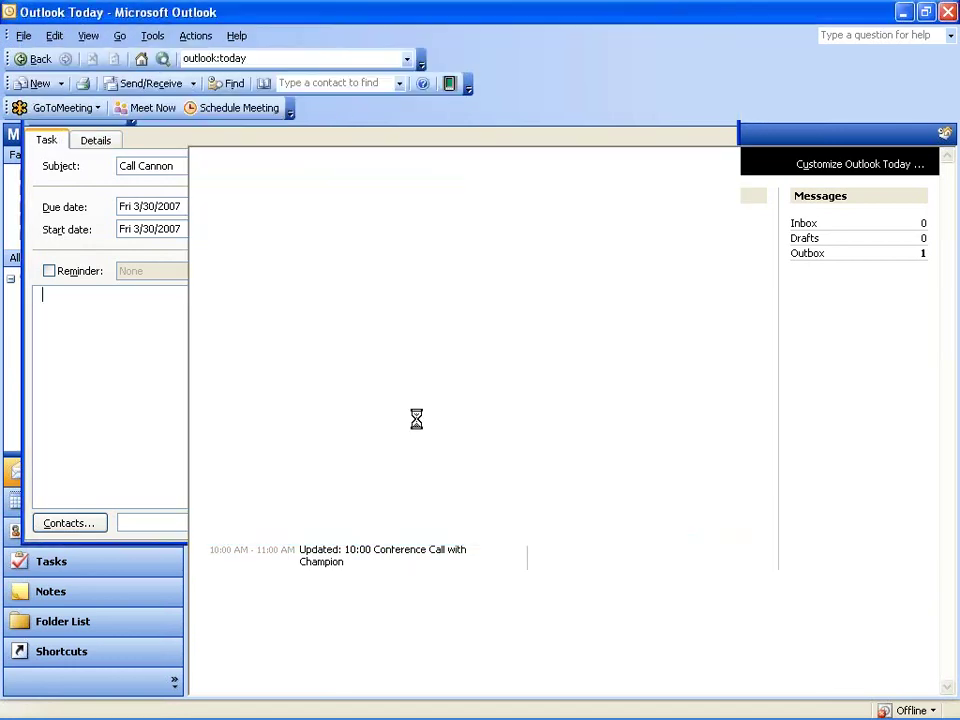
click(549, 226)
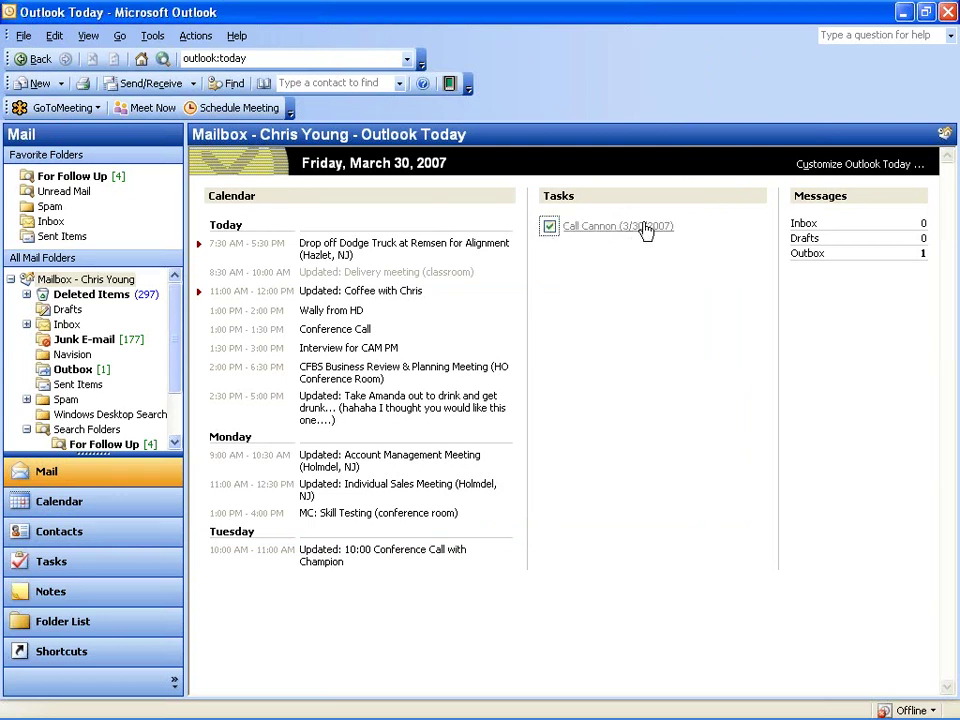
click(906, 20)
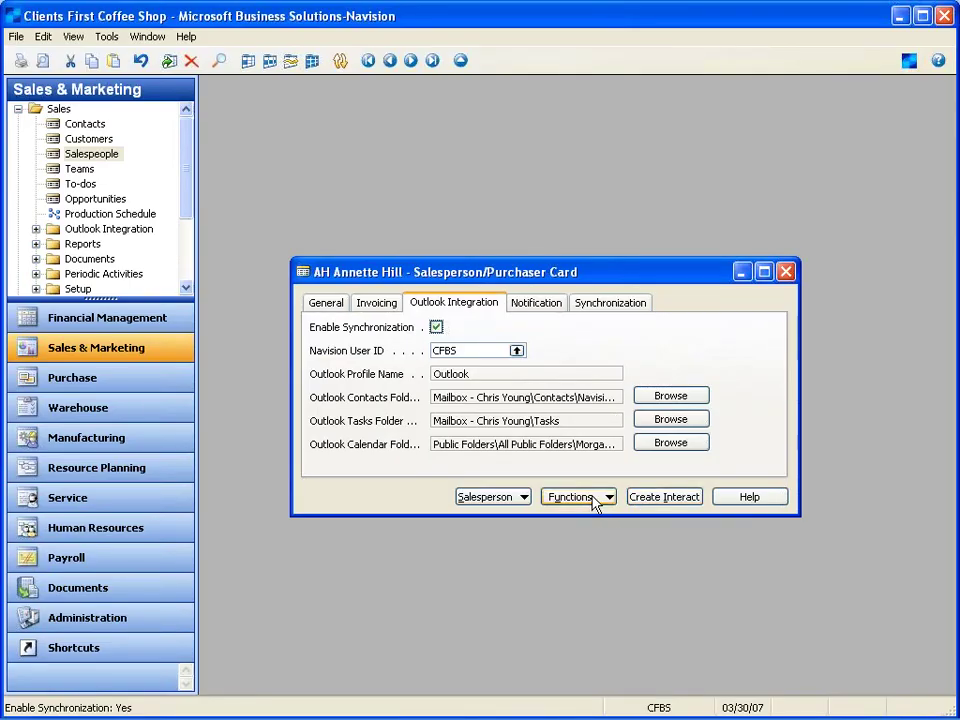
Check the Call Cannon entry in the salesperson's to-do list and close the list.
click(521, 497)
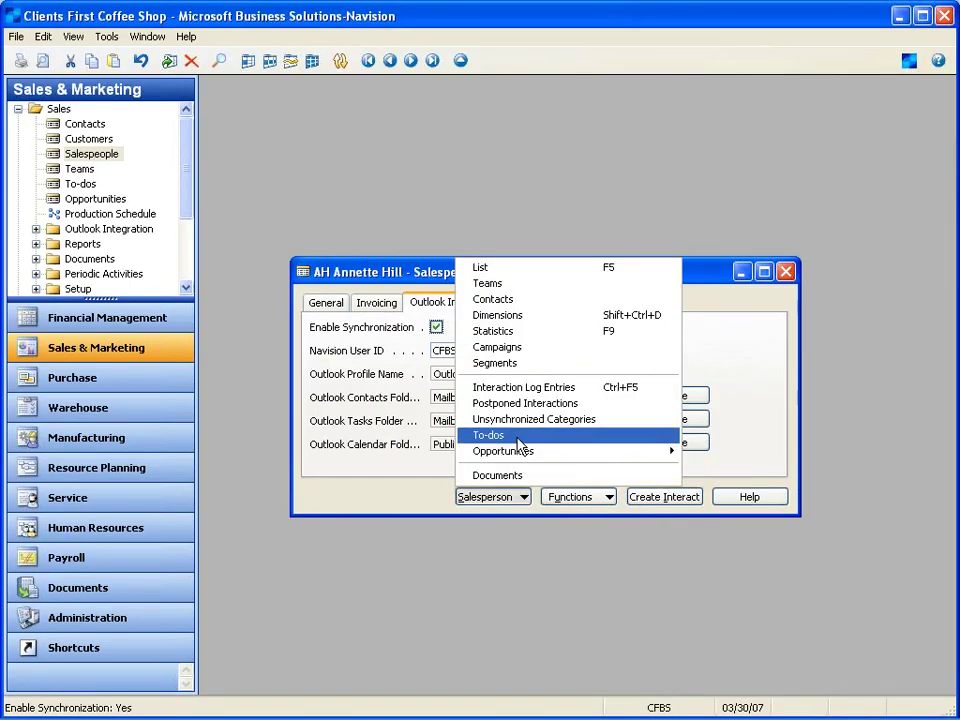
click(521, 440)
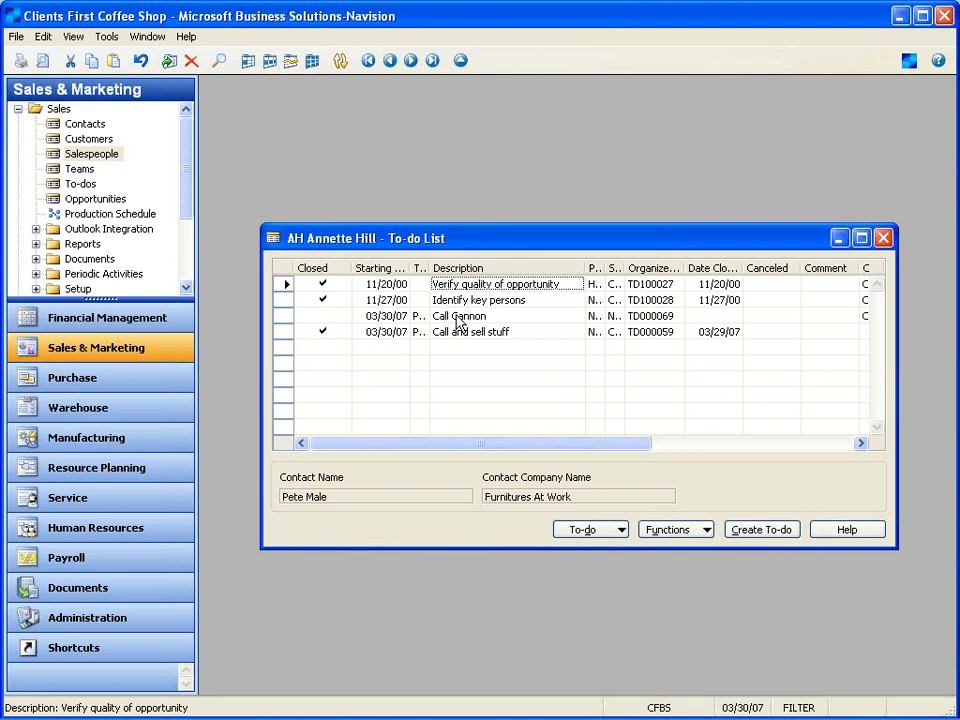
key(Escape)
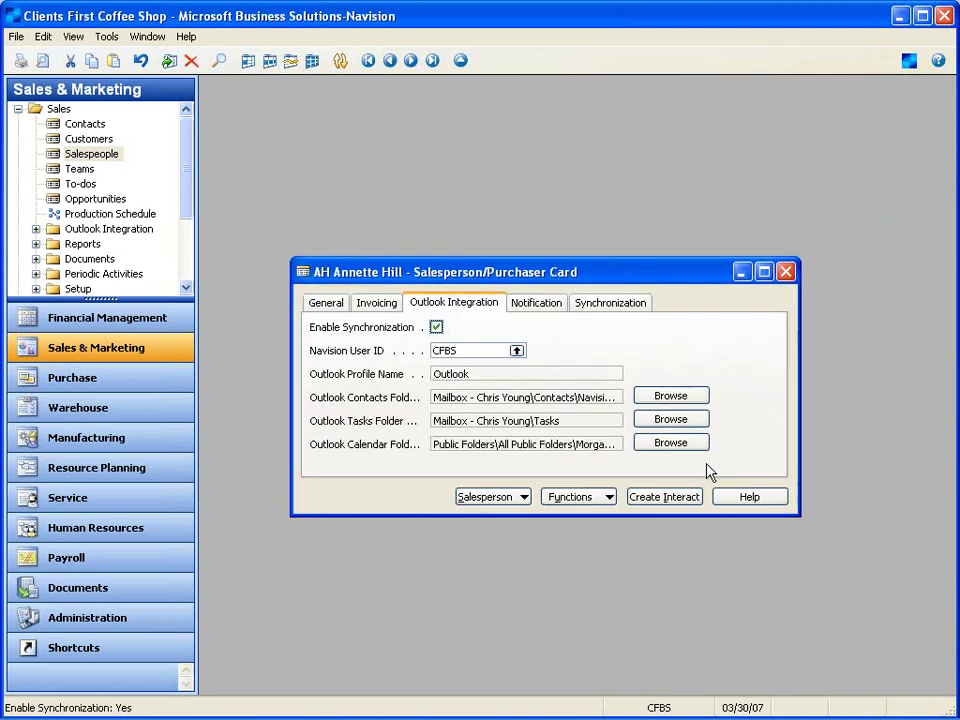
Synchronize the salesperson with Outlook again, declining the item ID updates for both the Navision Contacts and Tasks folders.
click(580, 500)
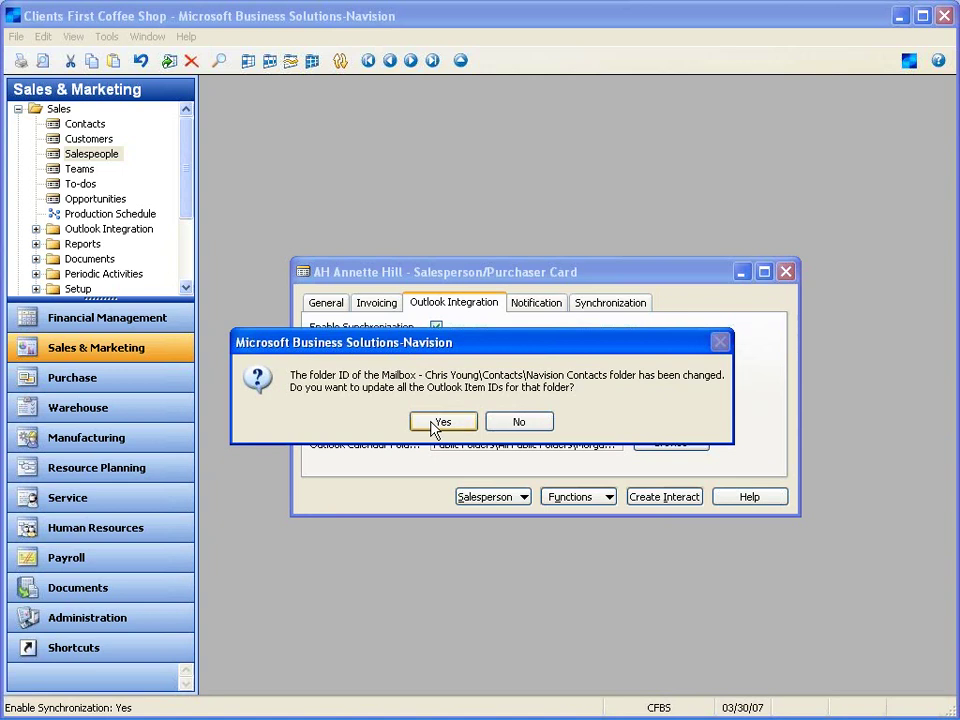
click(540, 421)
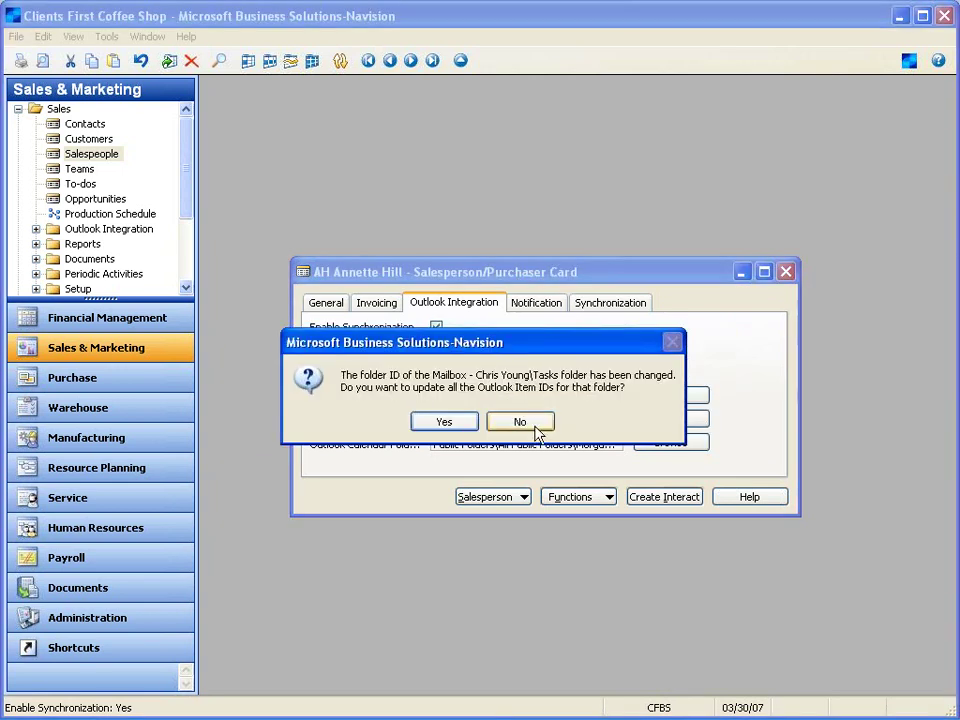
click(540, 422)
click(483, 422)
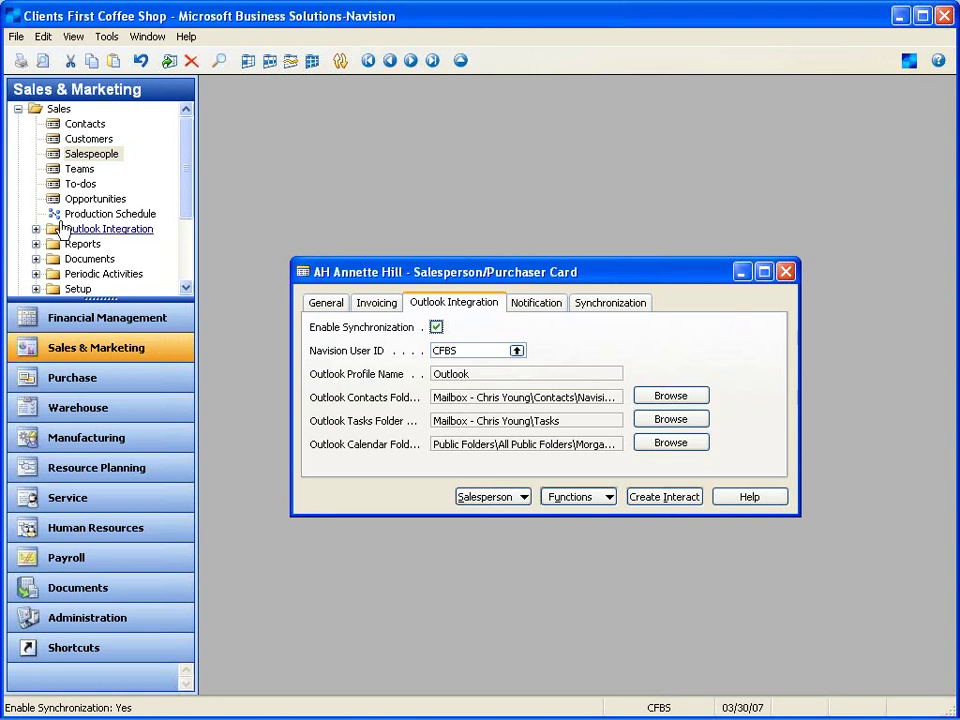
Reopen the salesperson's to-do list and examine the Call Cannon entry's closed status against the neighbouring to-dos.
click(520, 505)
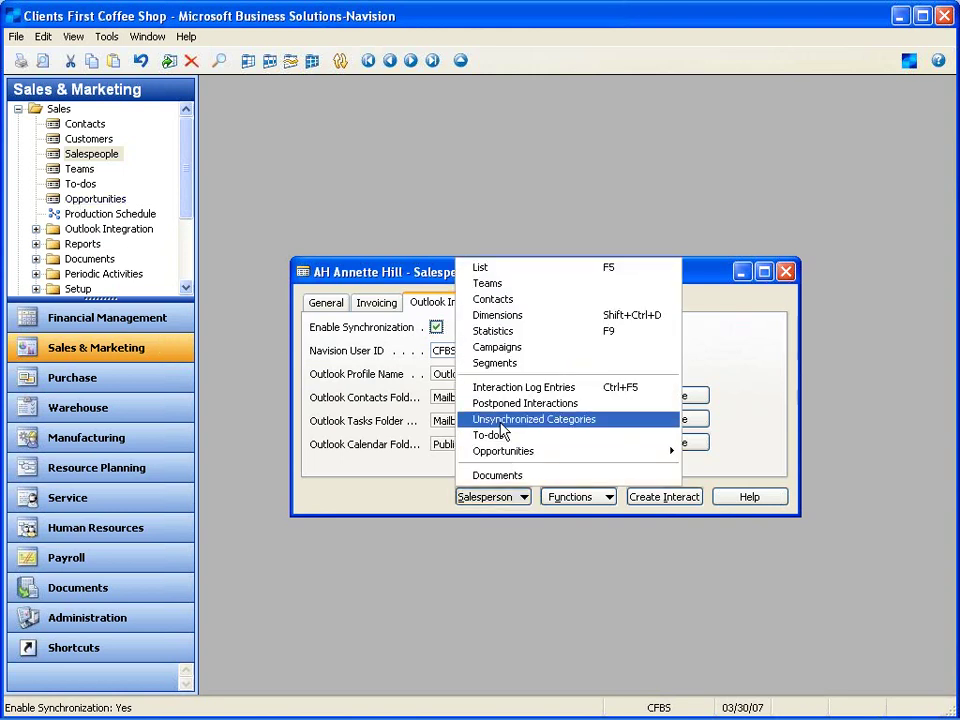
click(478, 435)
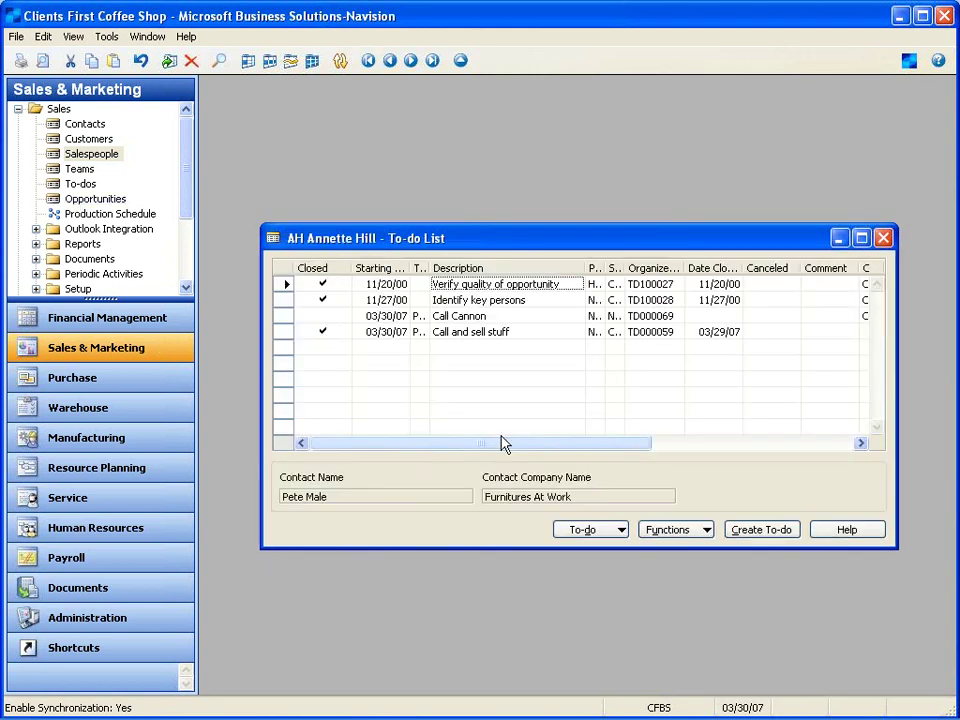
click(448, 316)
click(323, 316)
click(469, 299)
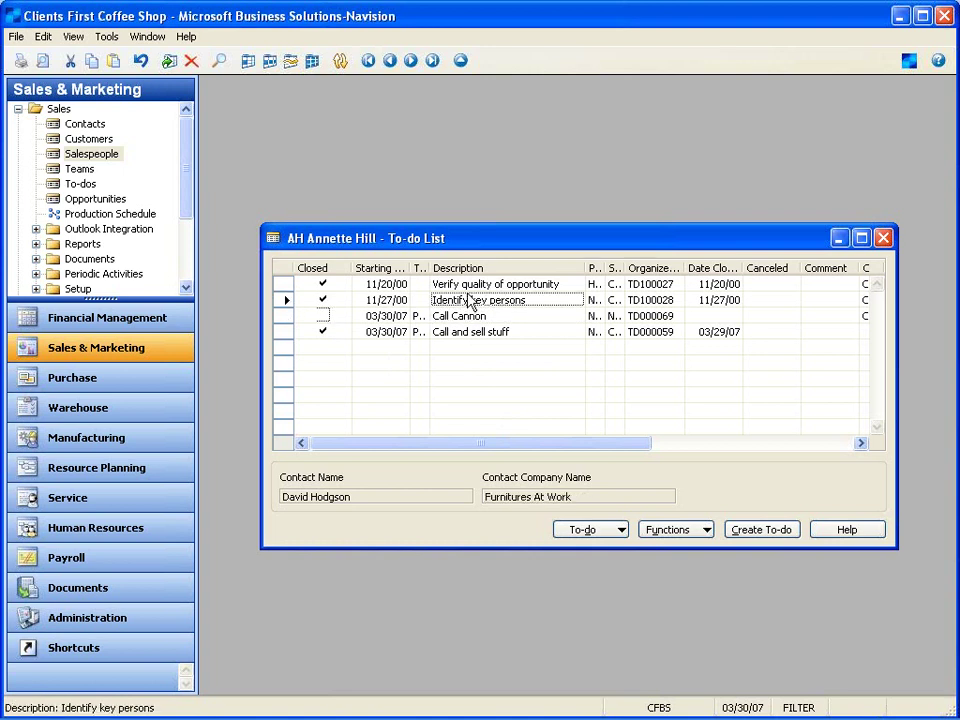
key(Down)
key(Tab)
key(Tab)
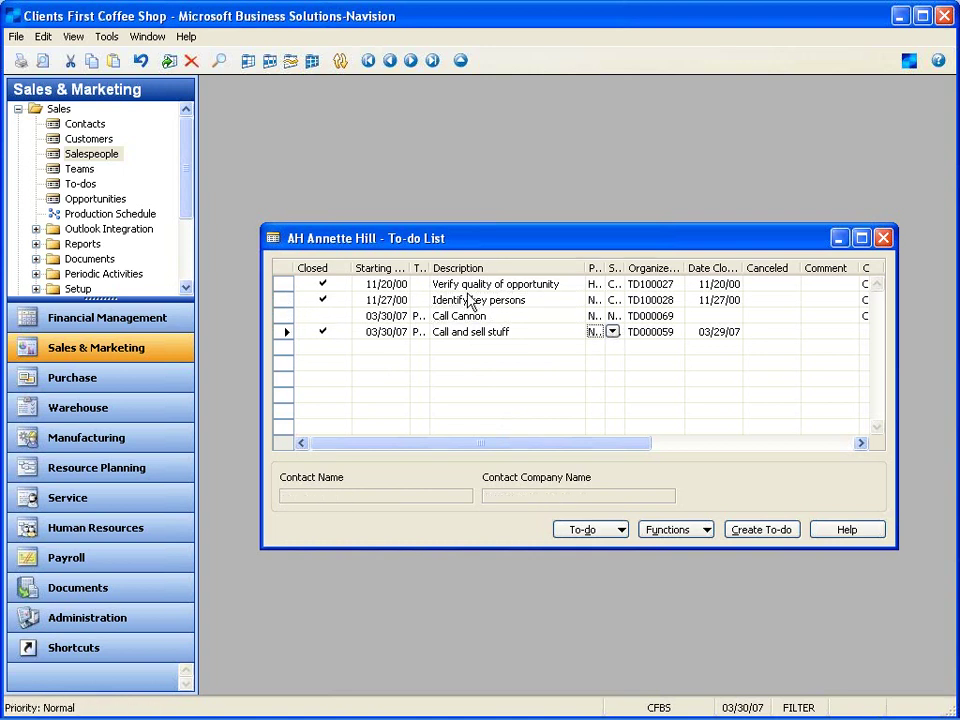
key(shift+Tab)
key(shift+Tab)
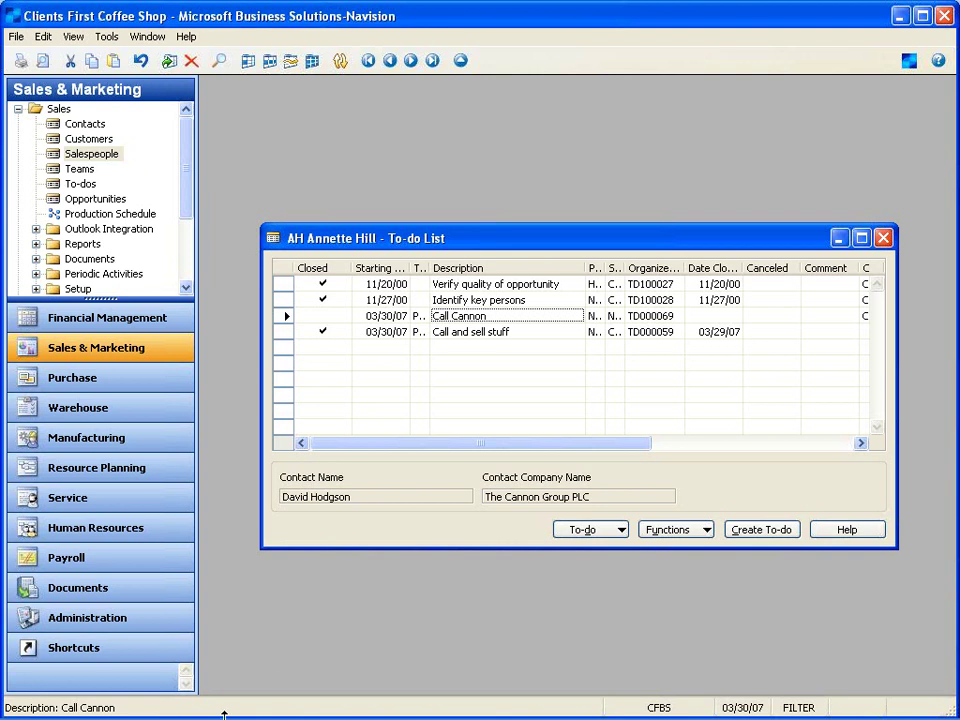
Switch to Outlook, expand the Inbox subfolders, and open the Navision Contacts folder.
click(378, 706)
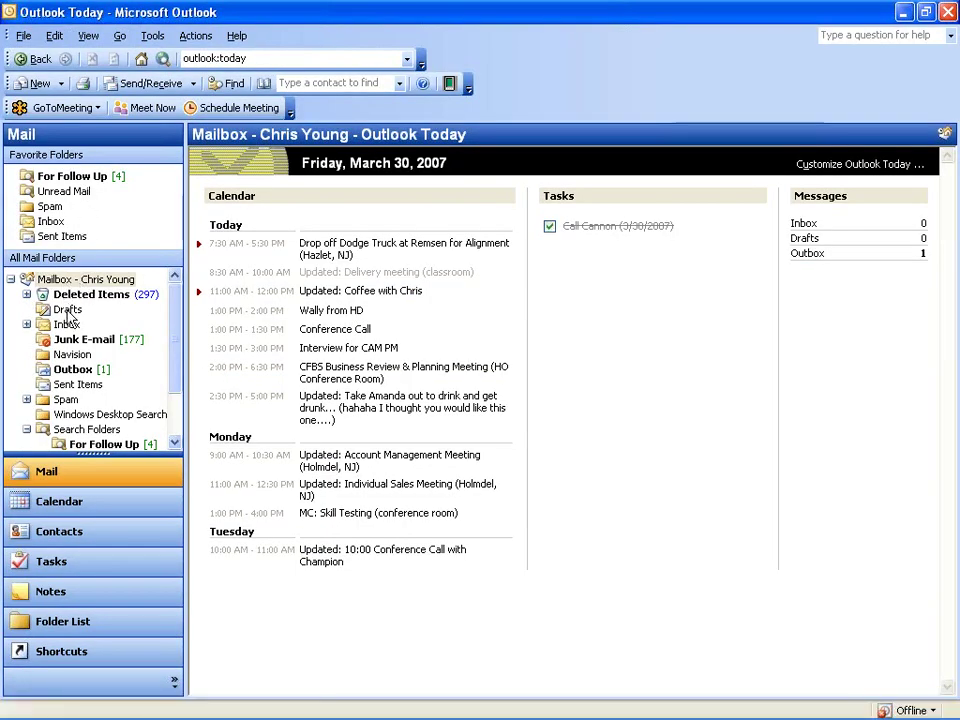
drag(176, 328, 184, 302)
click(27, 325)
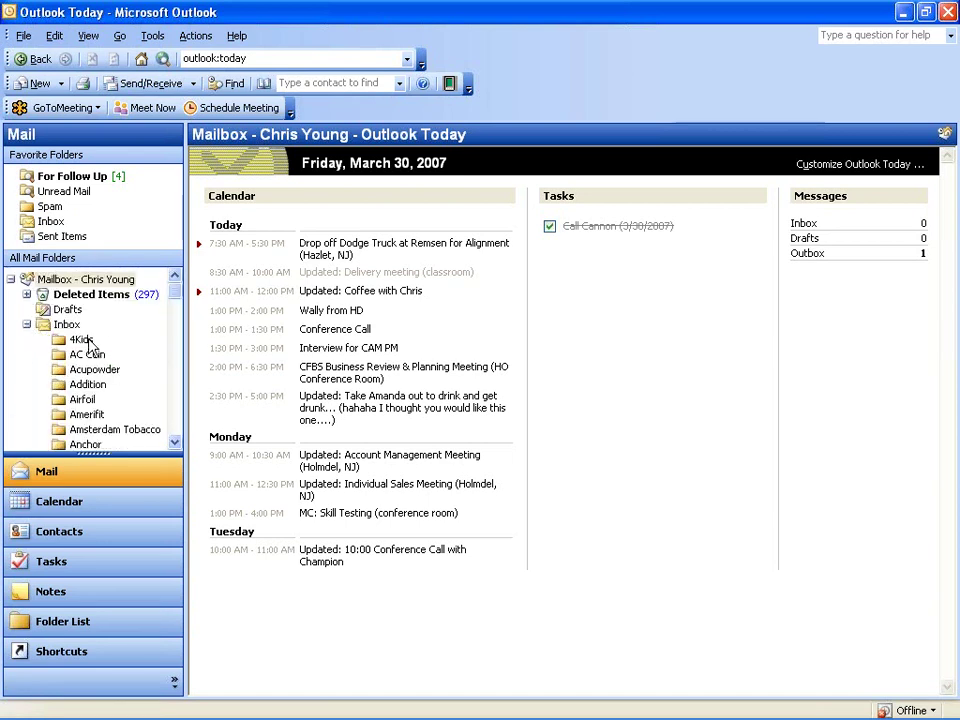
click(127, 534)
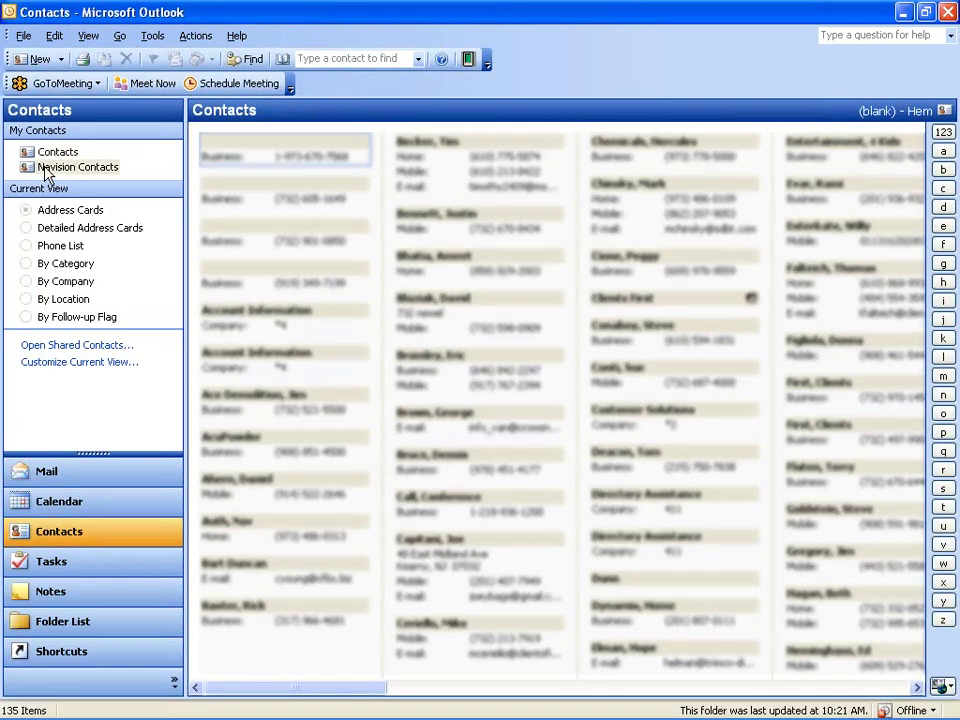
click(45, 168)
Browse the synchronized address cards in the Navision Contacts folder, from the first names through to the last.
click(260, 236)
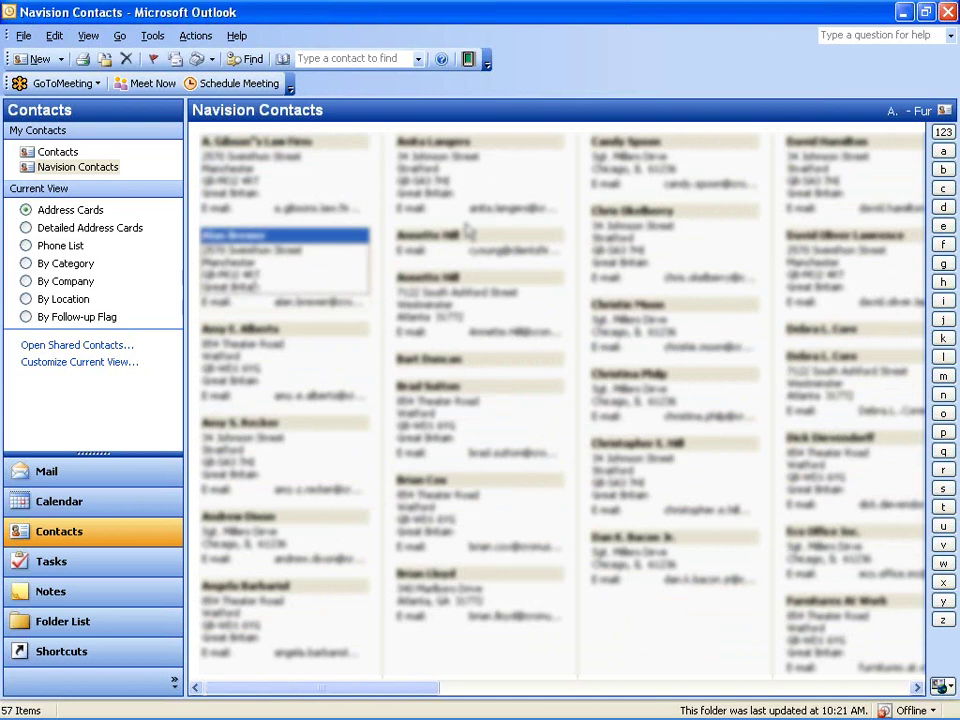
click(452, 170)
click(640, 165)
click(640, 225)
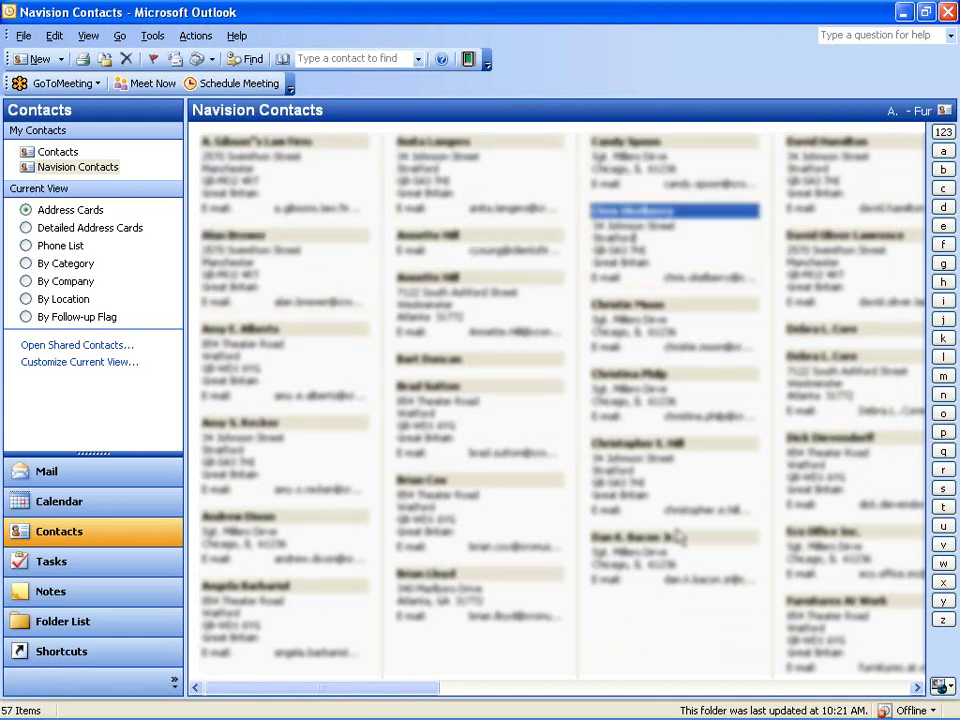
drag(396, 690, 800, 688)
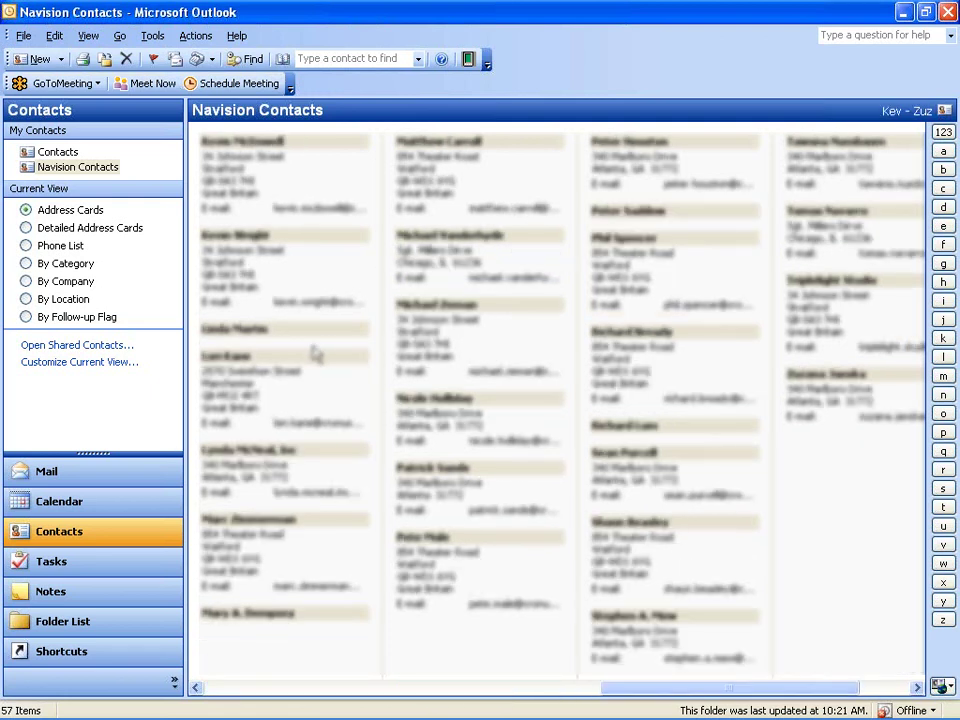
click(276, 329)
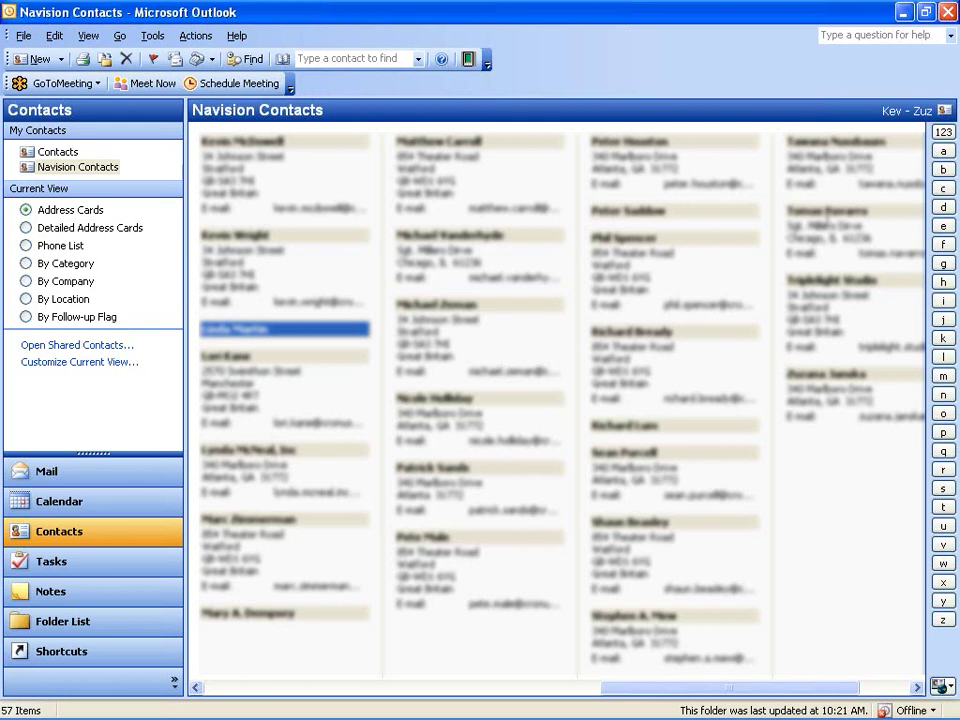
Switch to the PowerPoint slide show and advance to the "I Want to Harness This Power!" slide.
key(alt+Tab)
key(alt+Tab)
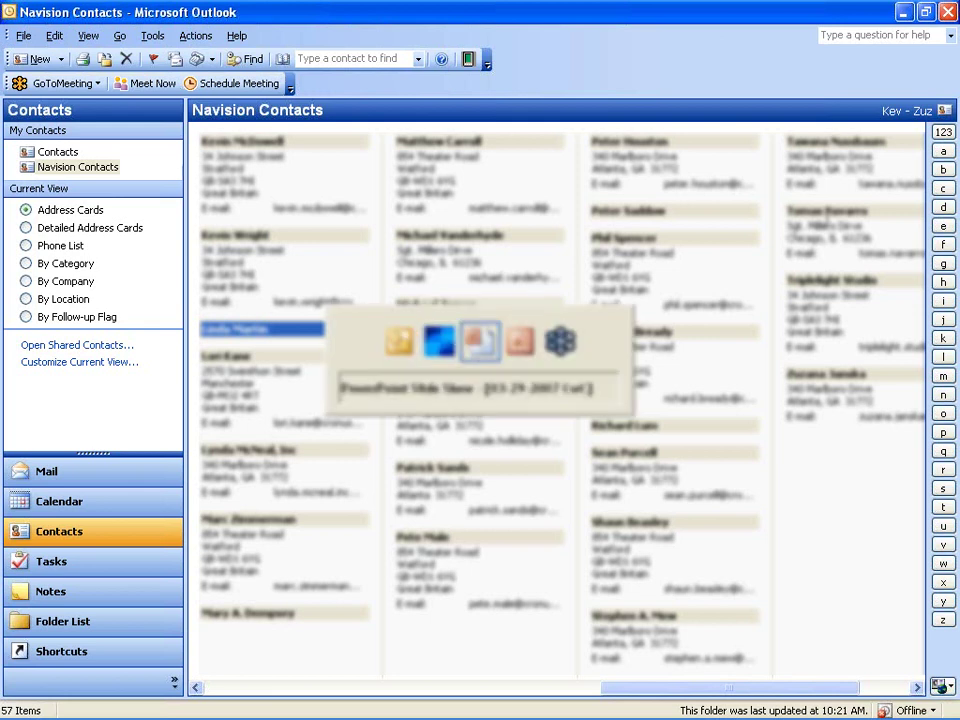
key(Right)
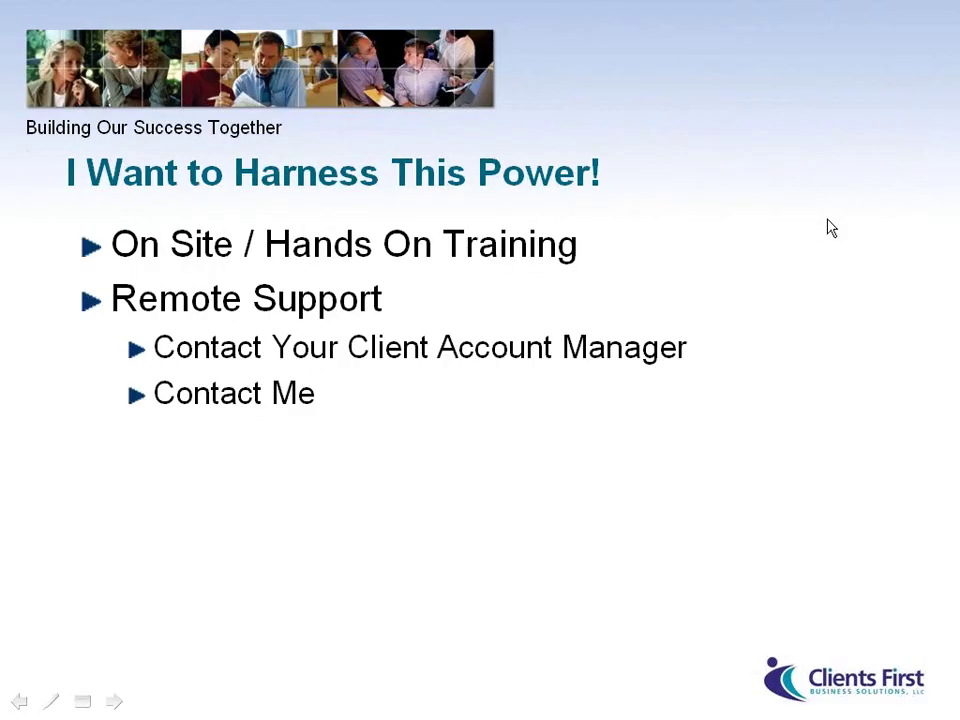